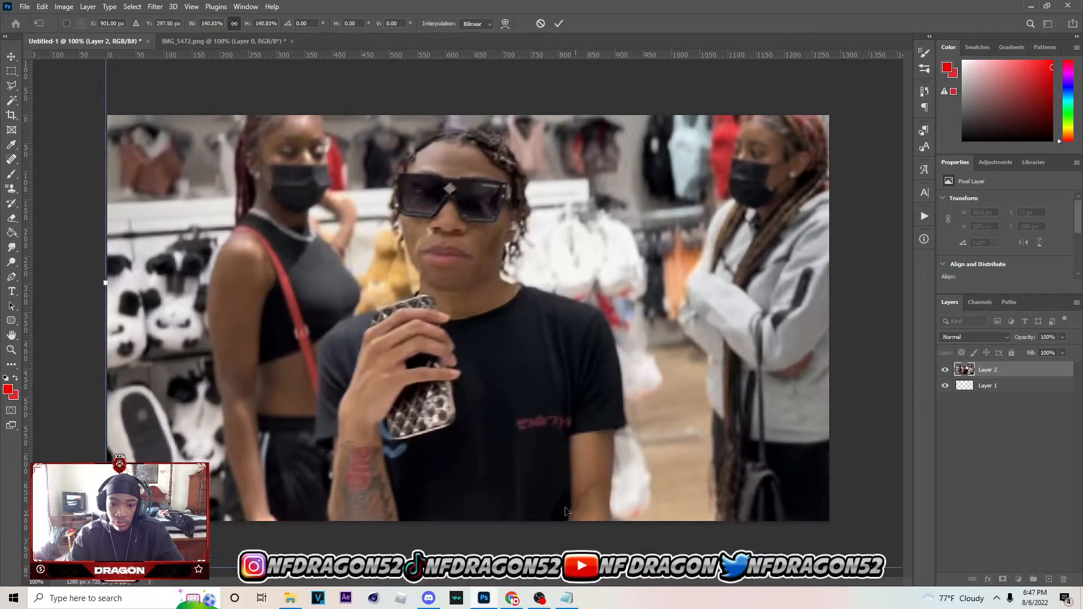
# Scale the photo to 130.68% and position it so the man stands near the canvas centre, then commit the transform
pyautogui.moveTo(578, 472); pyautogui.dragTo(584, 476)
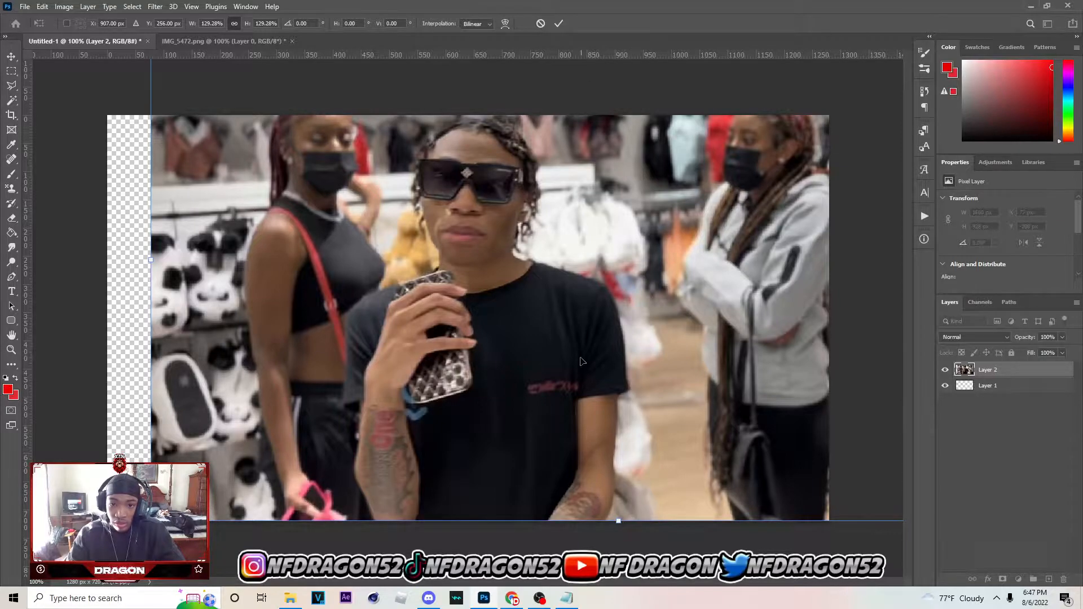
pyautogui.moveTo(615, 518); pyautogui.dragTo(605, 499)
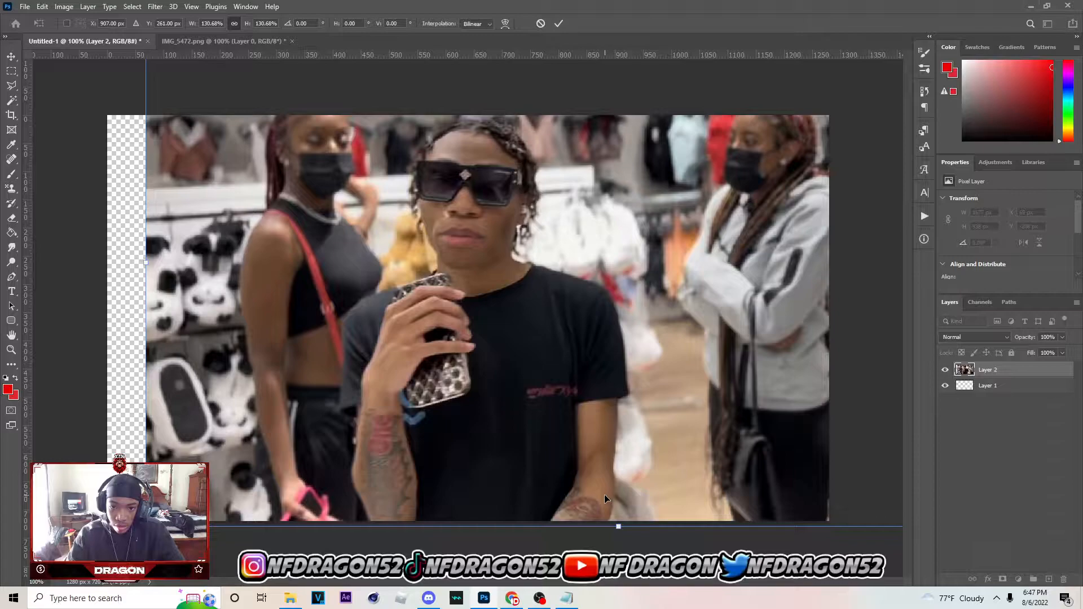
pyautogui.click(558, 23)
# Trace a Pen path up the man's arm and along his sleeve and shoulder to outline him from the background
pyautogui.press('p')
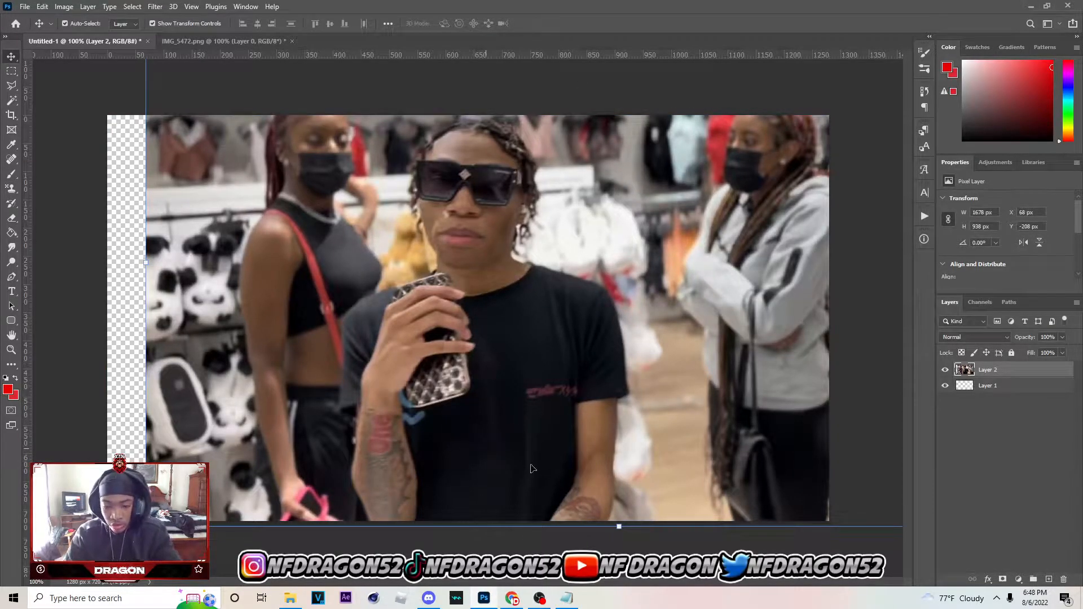
pyautogui.click(605, 527)
pyautogui.moveTo(615, 492); pyautogui.dragTo(613, 472)
pyautogui.click(613, 458)
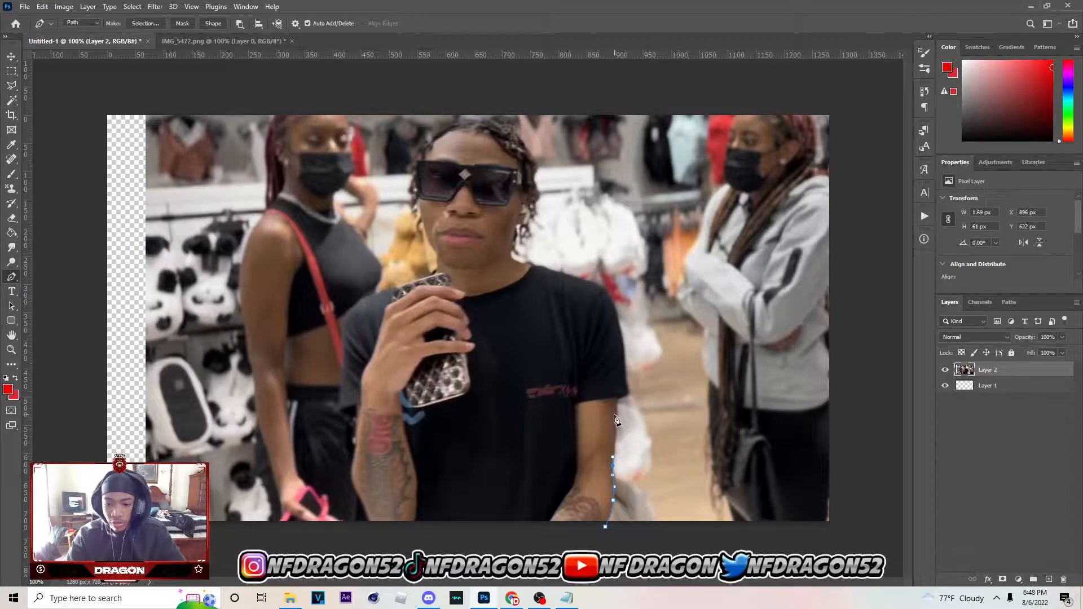
pyautogui.click(615, 416)
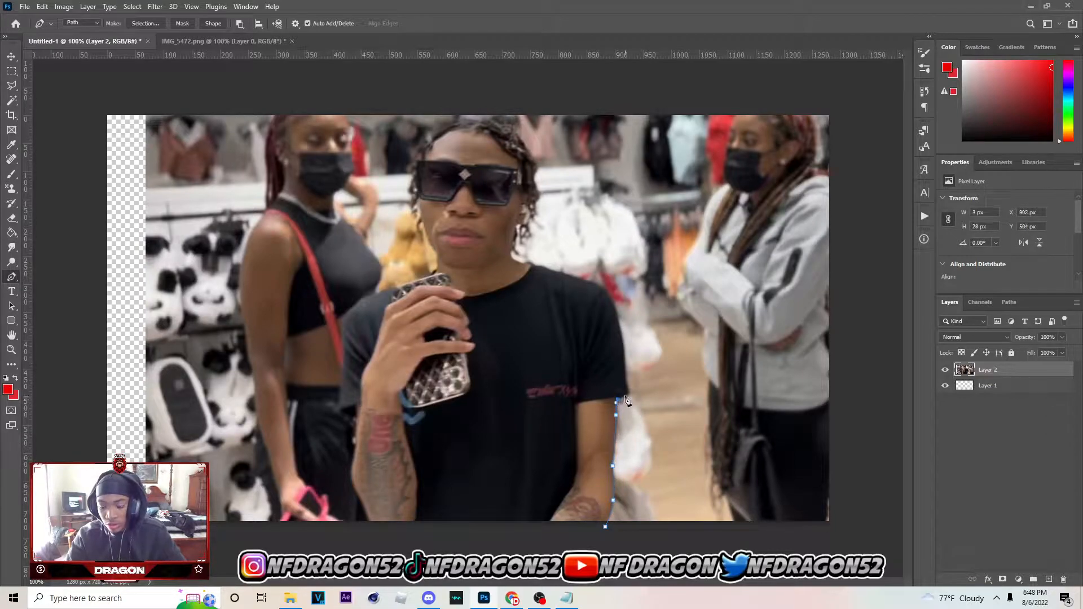
pyautogui.click(629, 386)
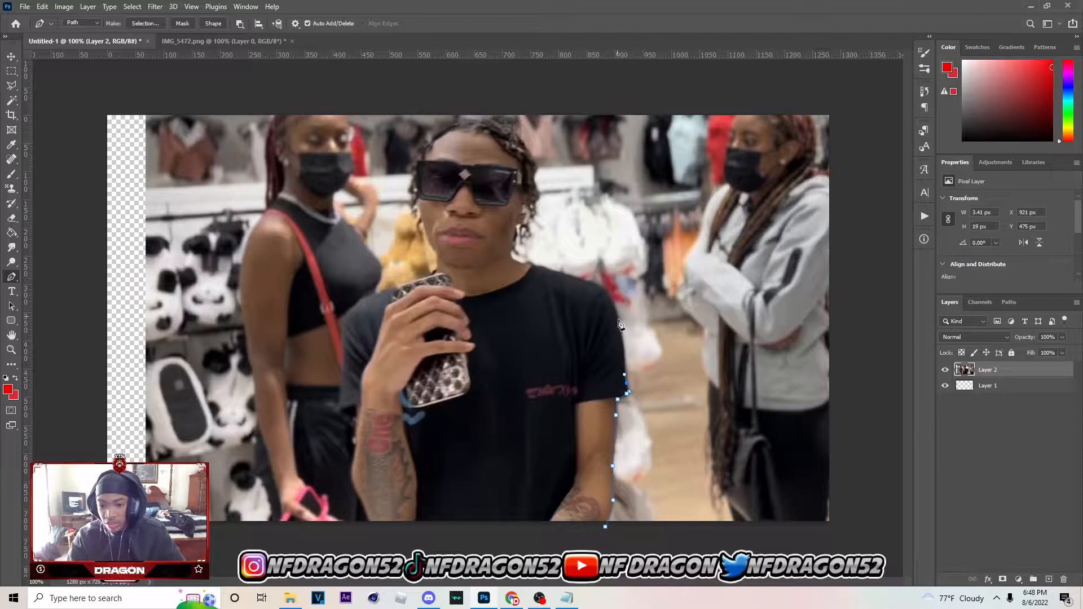
pyautogui.moveTo(582, 280); pyautogui.dragTo(554, 274)
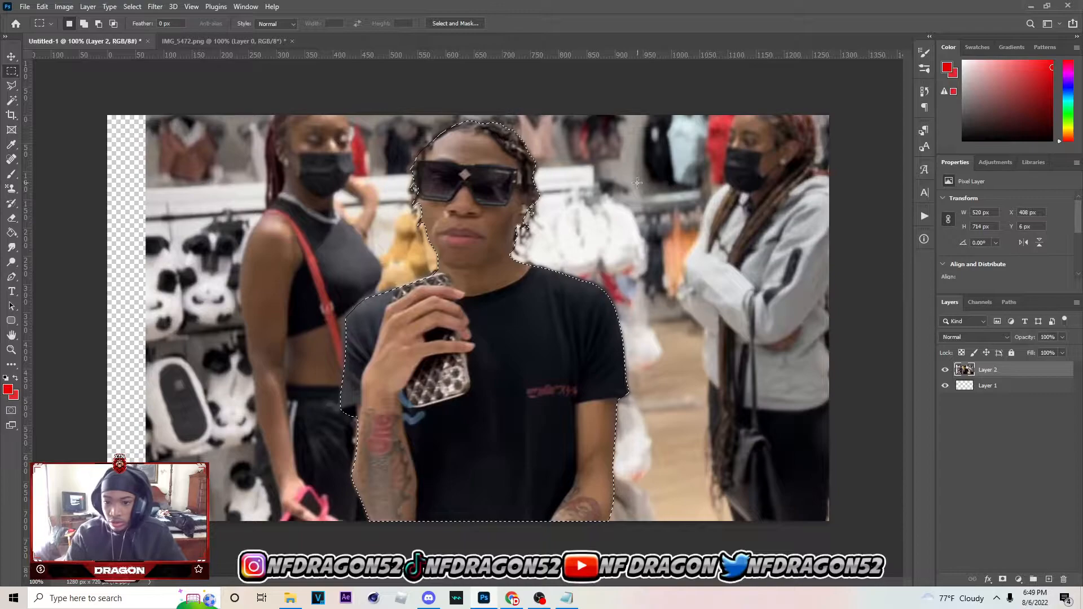
# Undo the current selection and turn the pen path around the man into a new selection with a 1 px feather
pyautogui.hotkey('ctrl', 'z')
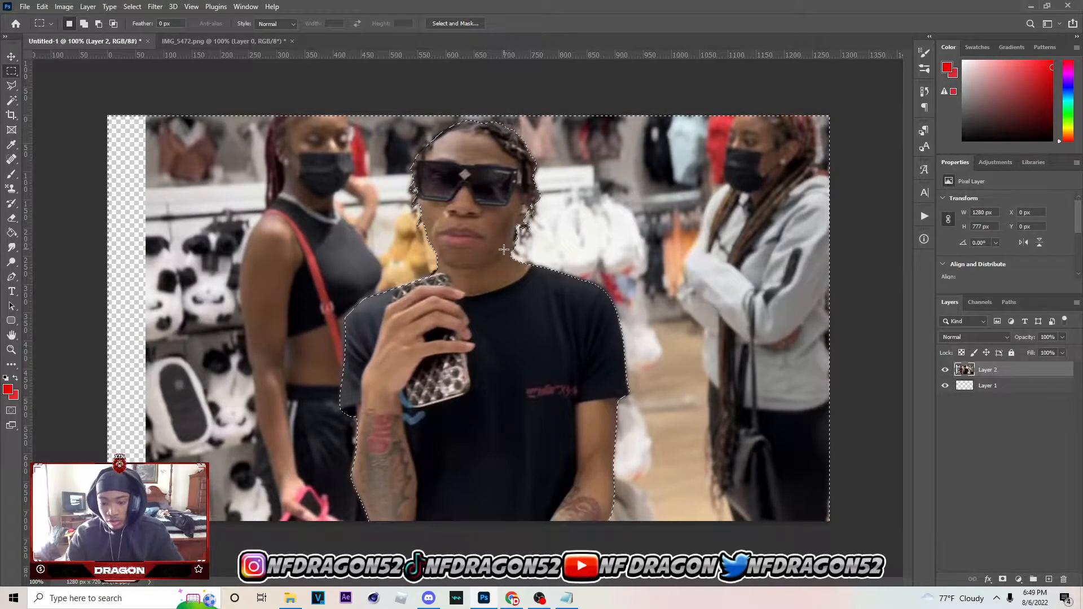
pyautogui.hotkey('ctrl', 'z')
pyautogui.press('p')
pyautogui.rightClick(565, 288)
pyautogui.click(602, 335)
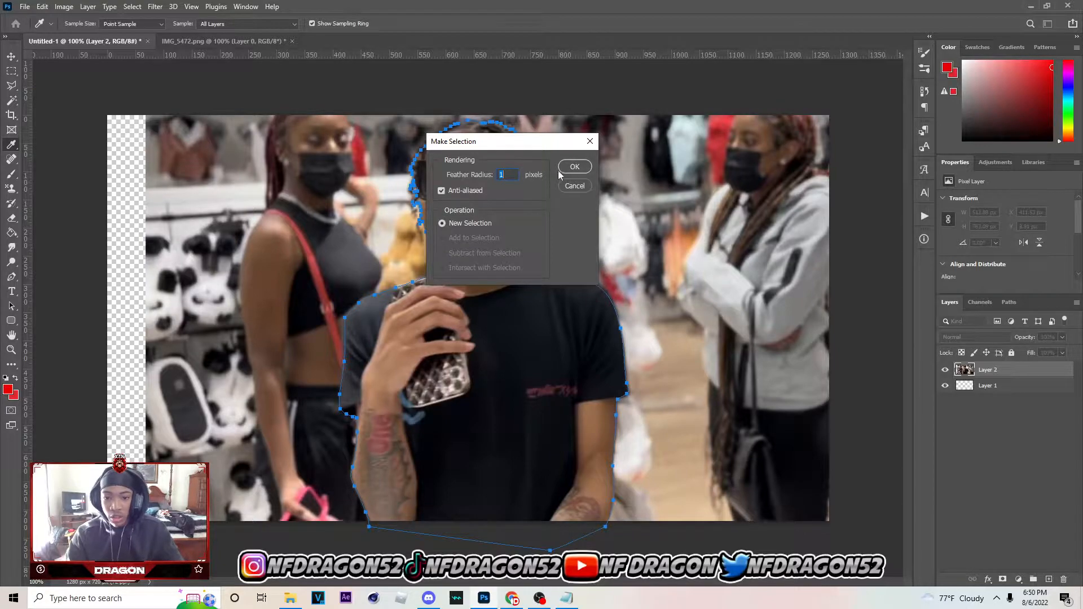
pyautogui.click(578, 167)
# Invert the selection and add it as a layer mask on Layer 2 so only the man remains
pyautogui.click(11, 71)
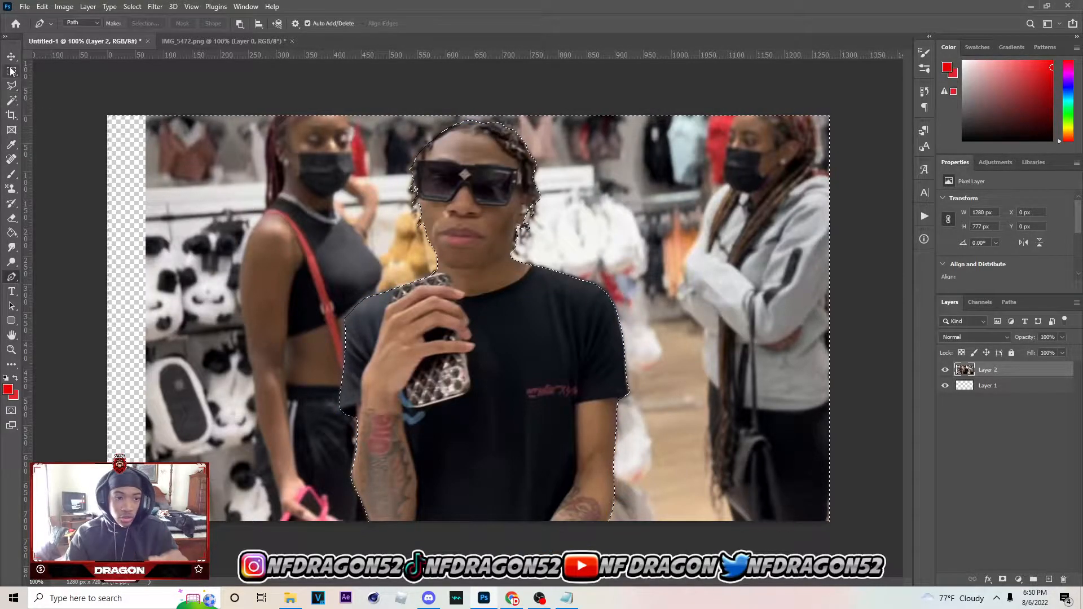
pyautogui.rightClick(647, 259)
pyautogui.click(699, 274)
pyautogui.click(1003, 579)
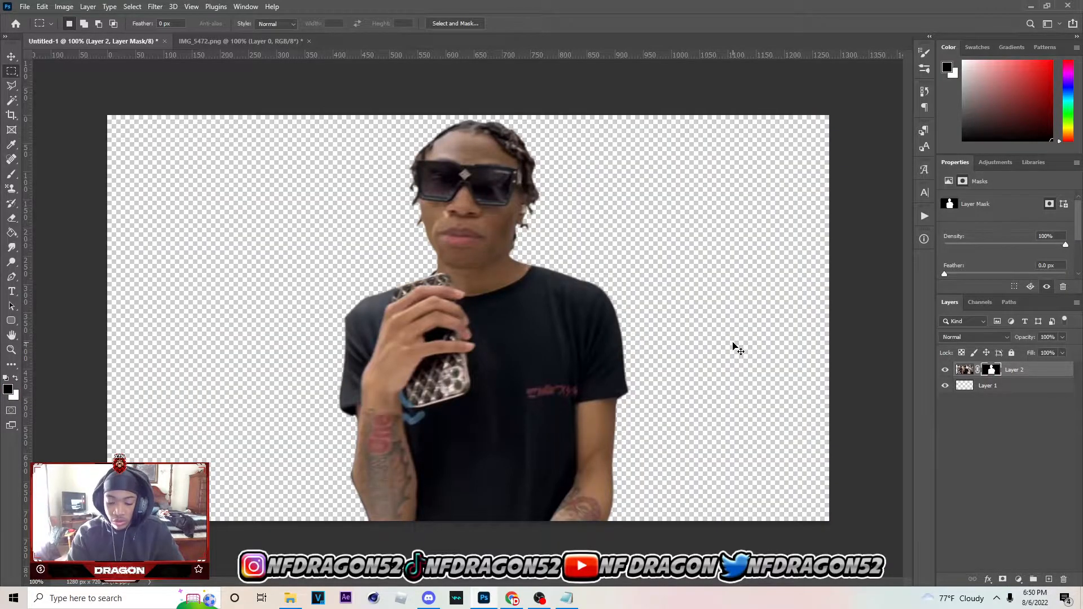
# Reduce the Brush to 10 px for the layer mask and check the cutout edges around the man's head
pyautogui.hotkey('ctrl', '+')
pyautogui.moveTo(489, 584); pyautogui.dragTo(514, 584)
pyautogui.scroll(5, 499, 421)
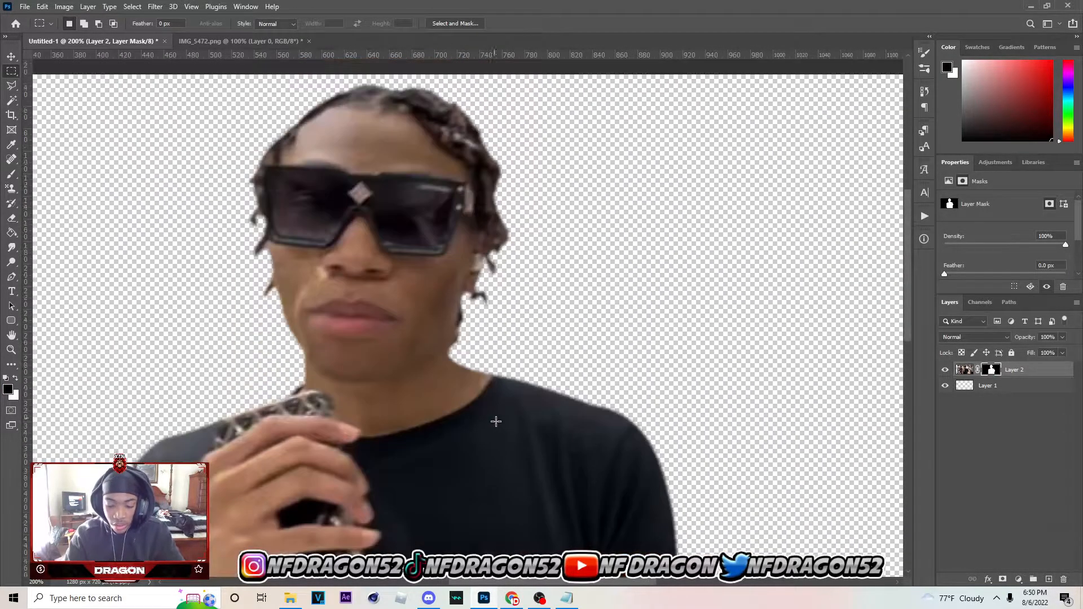
pyautogui.press('b')
pyautogui.press('[')
pyautogui.press('[')
pyautogui.press('[')
pyautogui.press('[')
pyautogui.press('[')
pyautogui.press('[')
pyautogui.press('[')
pyautogui.press('[')
pyautogui.press('[')
pyautogui.press('[')
pyautogui.press('[')
pyautogui.press('[')
pyautogui.press('[')
pyautogui.press('[')
pyautogui.press('[')
pyautogui.press('[')
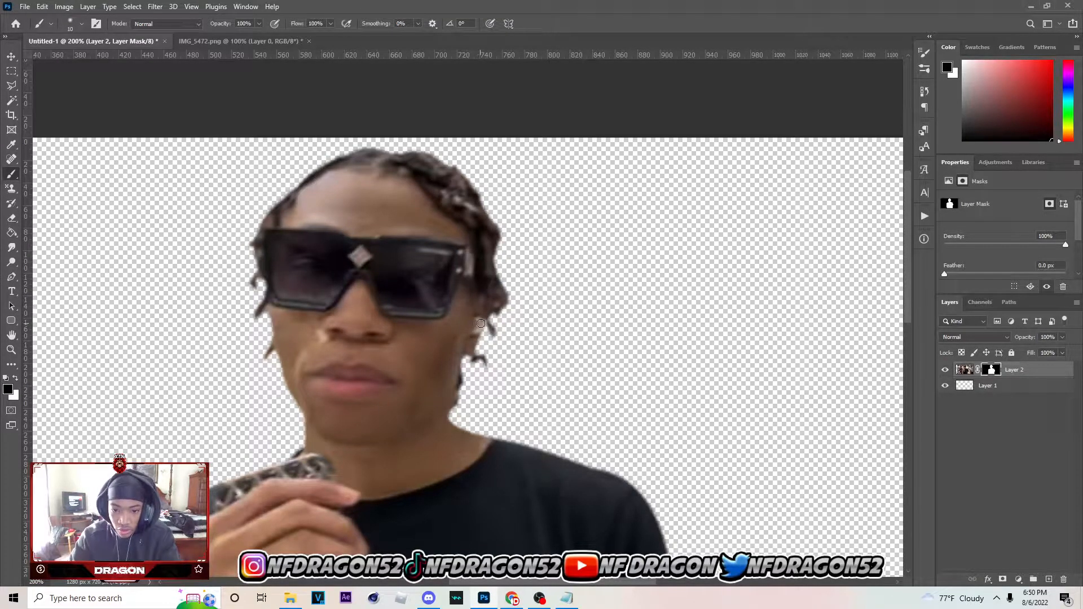
pyautogui.hotkey('ctrl', '-')
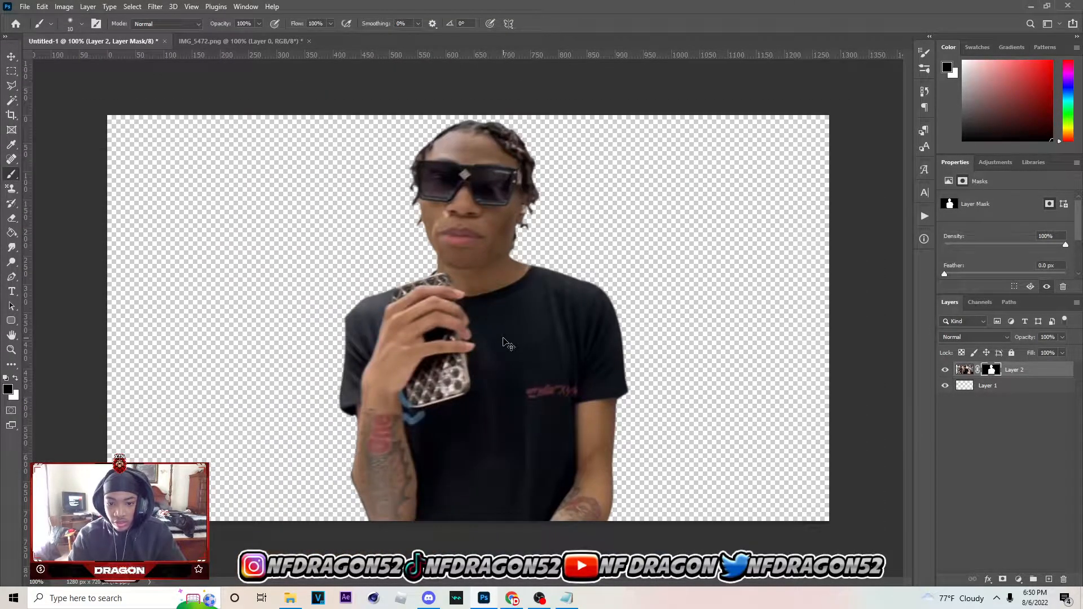
# Duplicate the masked Layer 2 and delete the layer mask from the original underneath
pyautogui.click(12, 57)
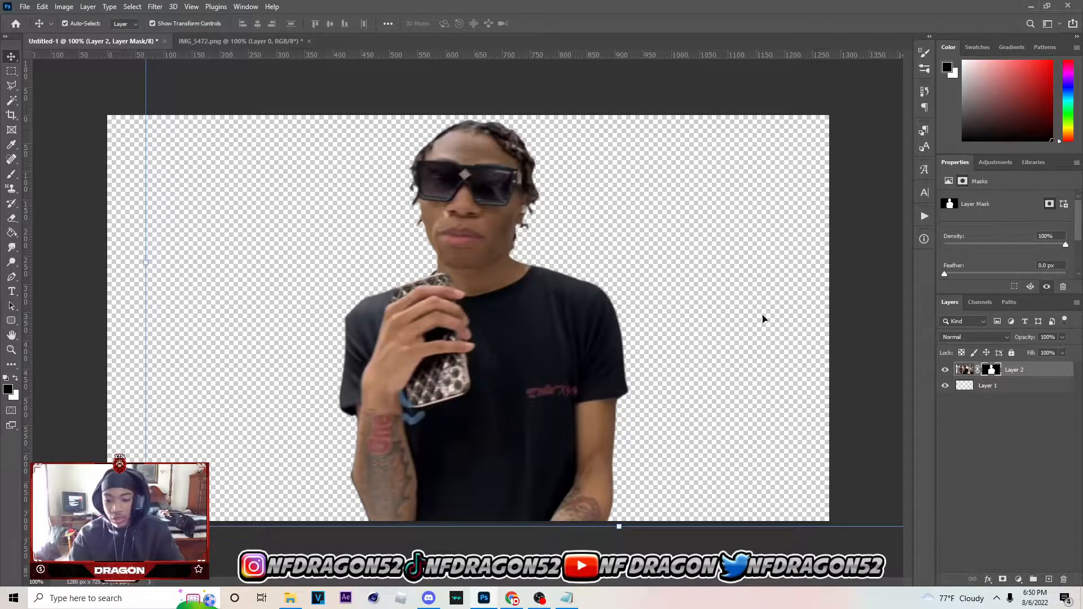
pyautogui.hotkey('ctrl', 'j')
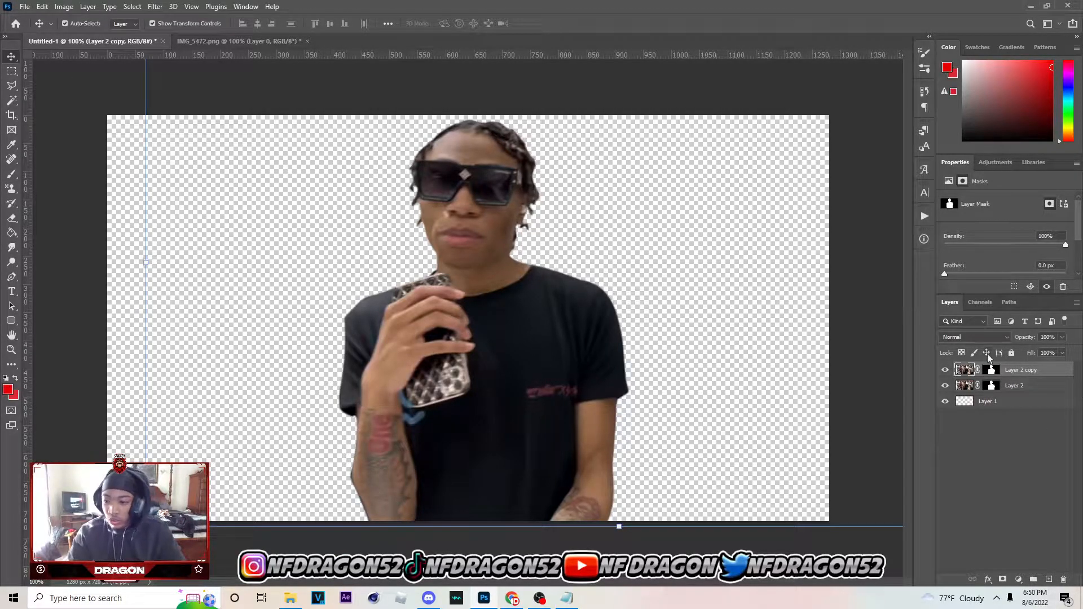
pyautogui.rightClick(991, 386)
pyautogui.click(1010, 405)
# Shift the unmasked background photo about 100 px to the left and apply a Gaussian Blur to it
pyautogui.moveTo(746, 339); pyautogui.dragTo(690, 334)
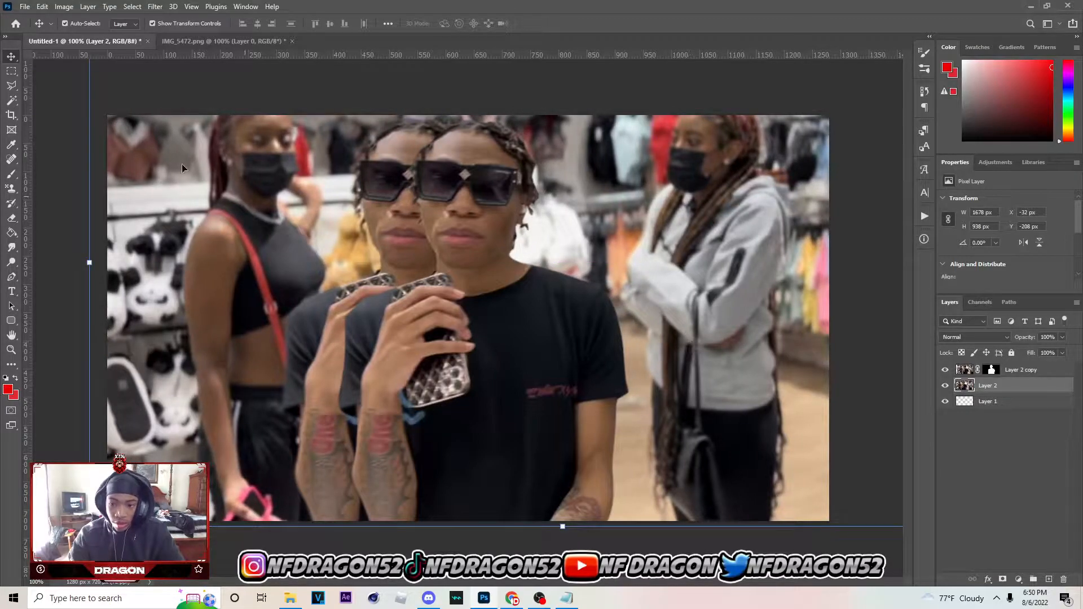
pyautogui.click(149, 6)
pyautogui.moveTo(219, 157)
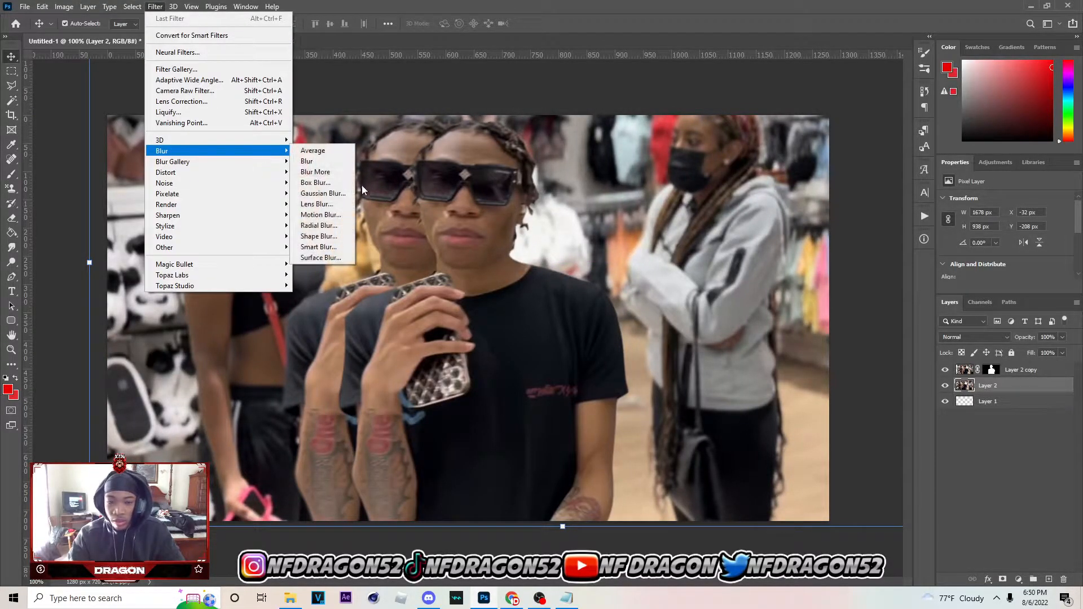
pyautogui.click(333, 193)
pyautogui.click(847, 348)
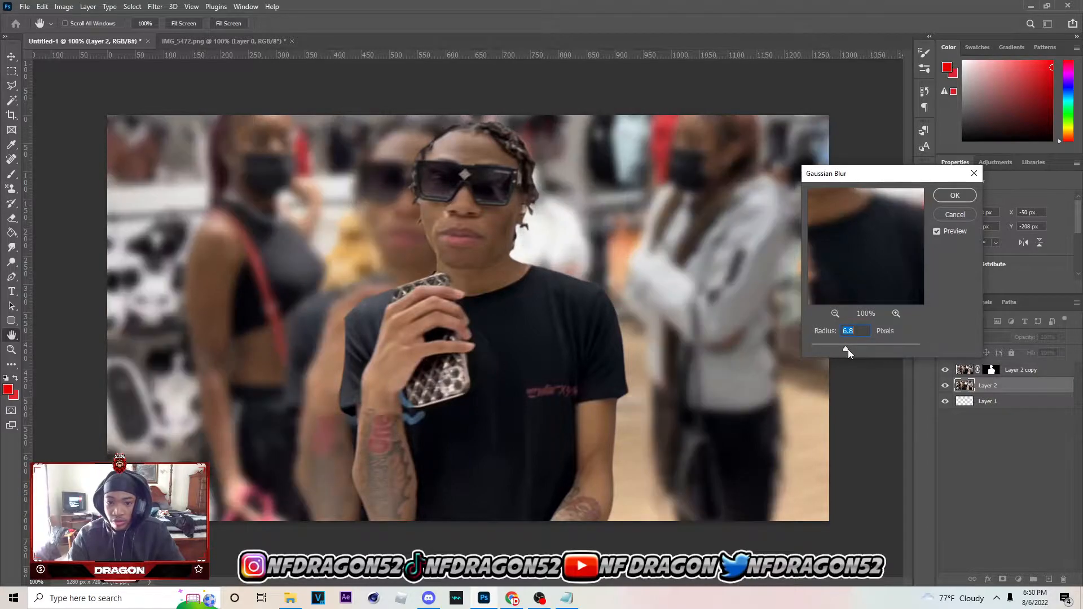
pyautogui.moveTo(845, 350); pyautogui.dragTo(842, 349)
pyautogui.click(963, 196)
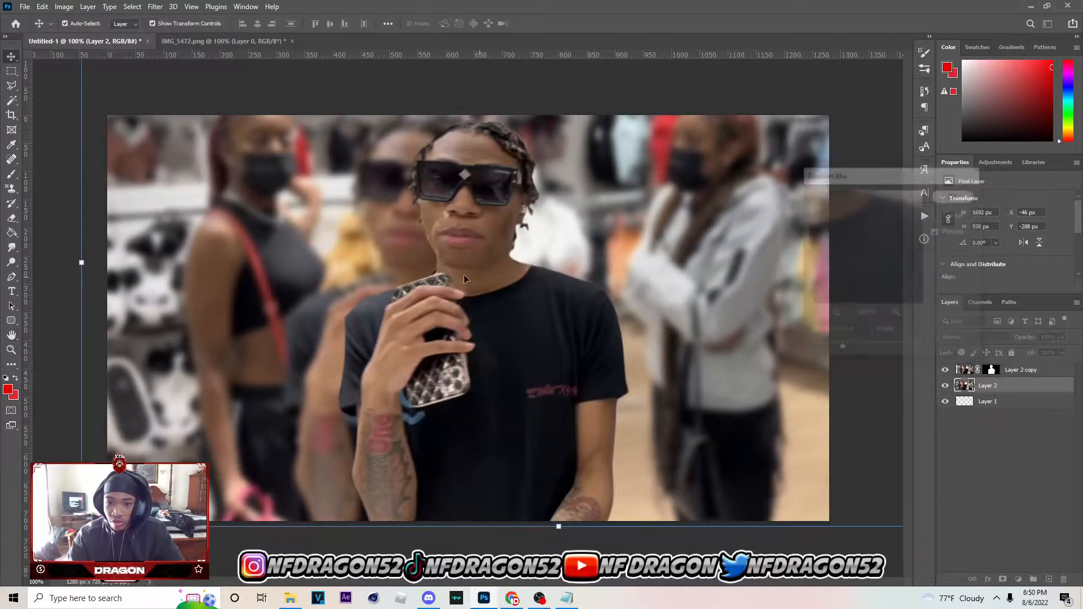
# Move the cutout of the man about 17 px to the left over the blurred background
pyautogui.click(612, 341)
pyautogui.moveTo(499, 395); pyautogui.dragTo(482, 389)
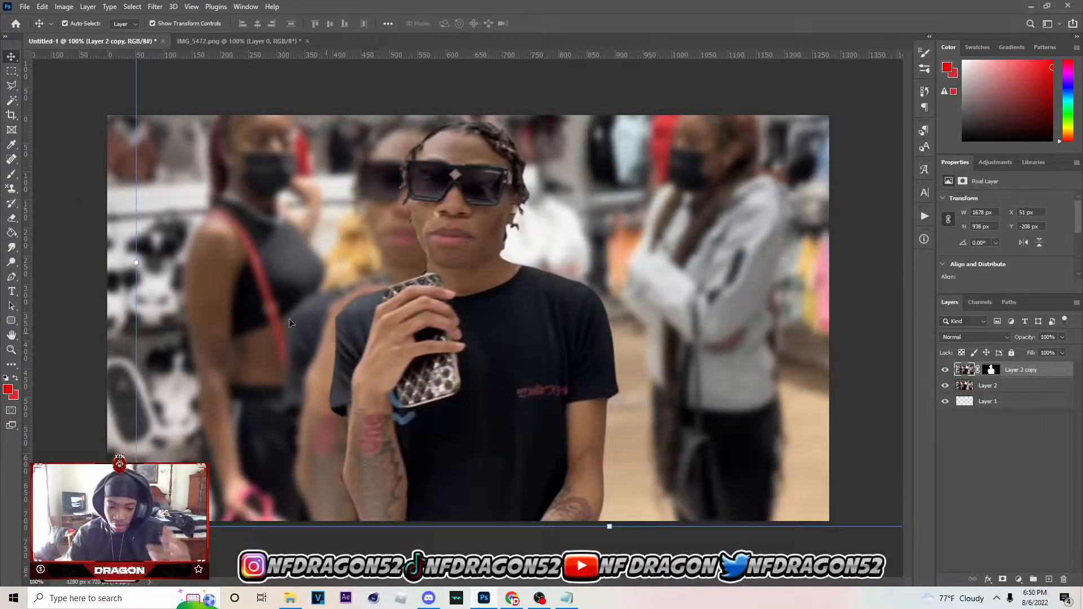
# Open the file NF Dragon's IRL Pack.psd
pyautogui.click(26, 7)
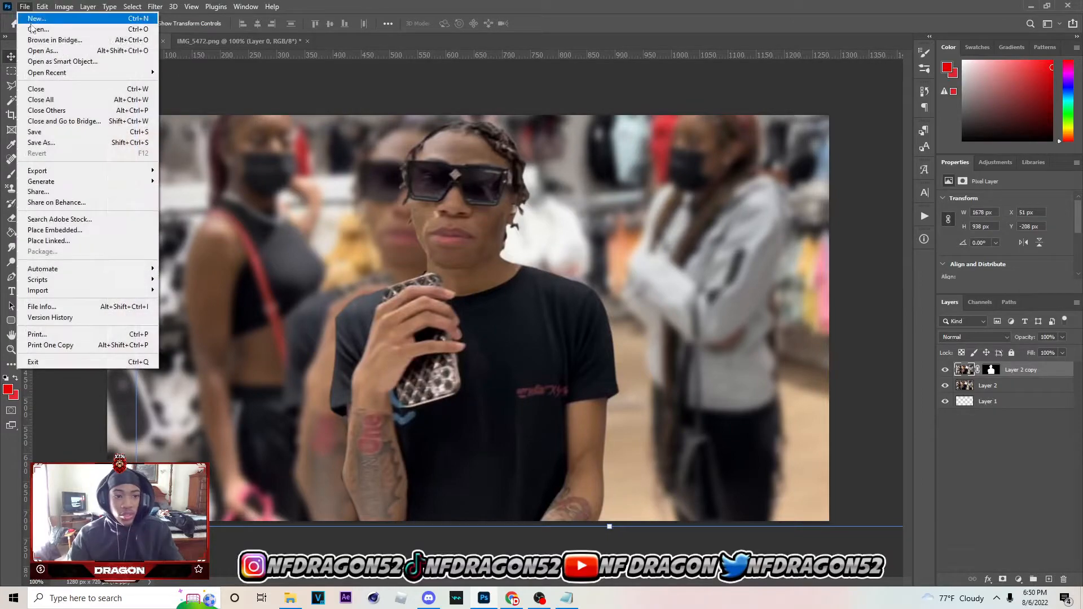
pyautogui.click(38, 28)
pyautogui.scroll(-10, 544, 414)
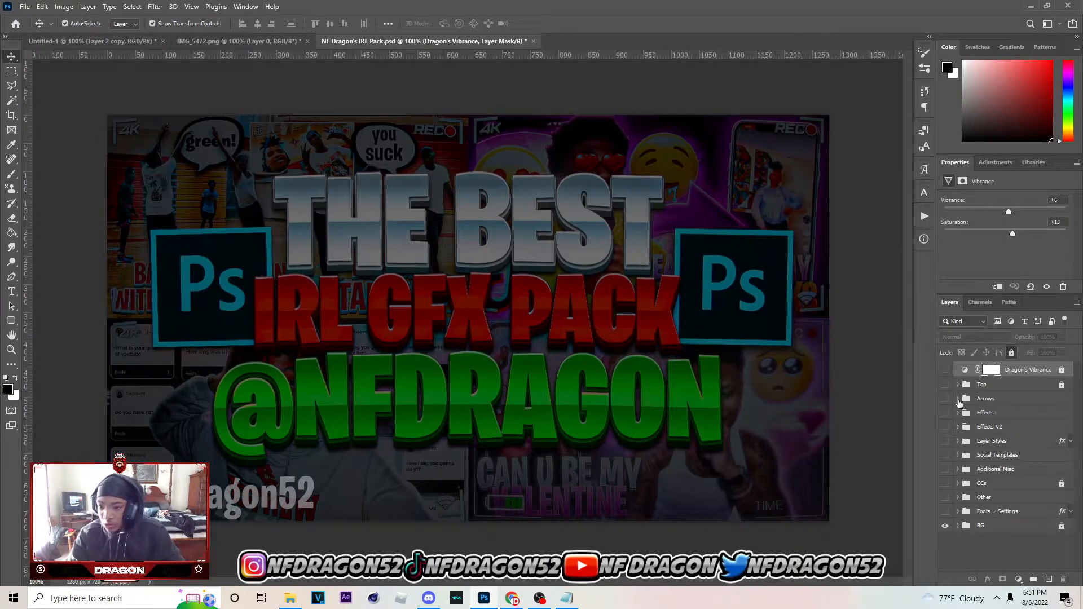
# Find the Recording Symbols group inside Effects V2 and make recording symbol layer 1 visible
pyautogui.click(958, 414)
pyautogui.click(958, 413)
pyautogui.click(958, 414)
pyautogui.click(957, 414)
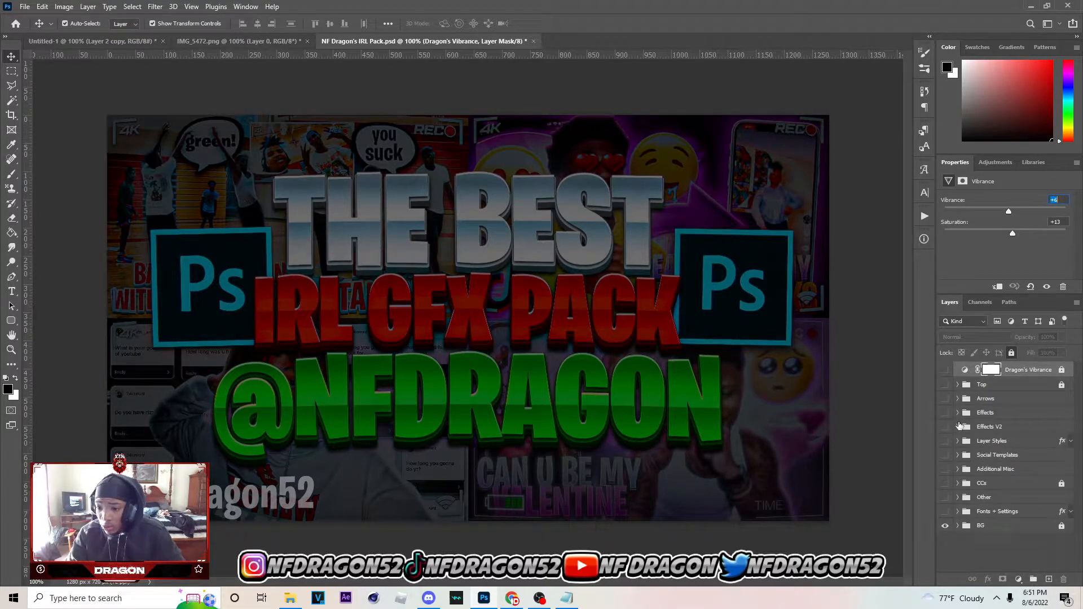
pyautogui.click(958, 426)
pyautogui.click(959, 427)
pyautogui.click(966, 469)
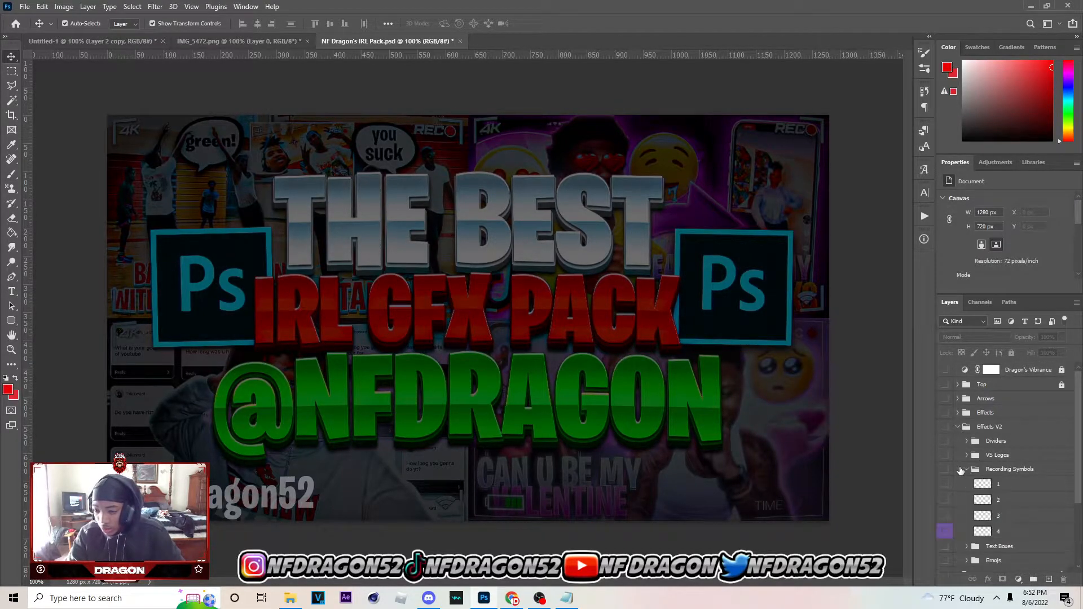
pyautogui.scroll(-2, 965, 473)
pyautogui.click(945, 453)
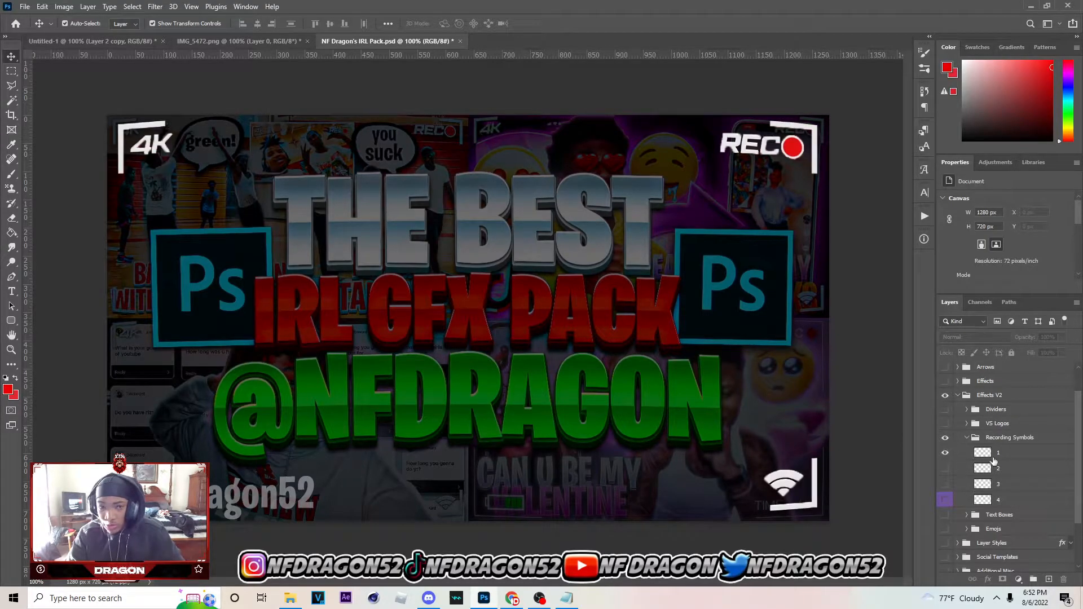
# Copy recording symbol layer 1 into the Untitled-1 document as an overlay above the cutout
pyautogui.click(995, 457)
pyautogui.click(136, 42)
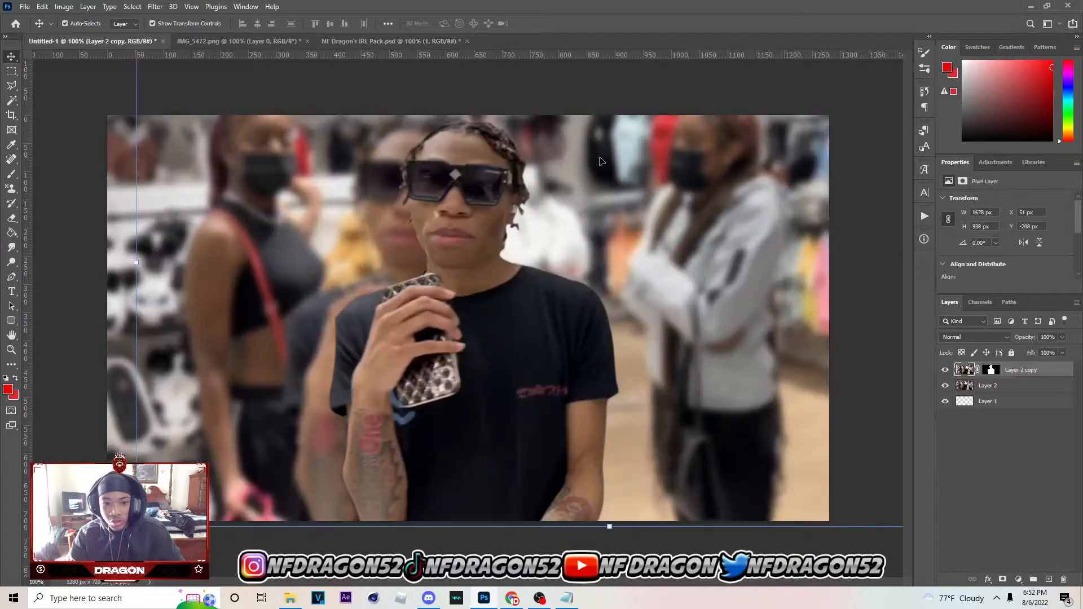
pyautogui.moveTo(1043, 376); pyautogui.dragTo(1042, 376)
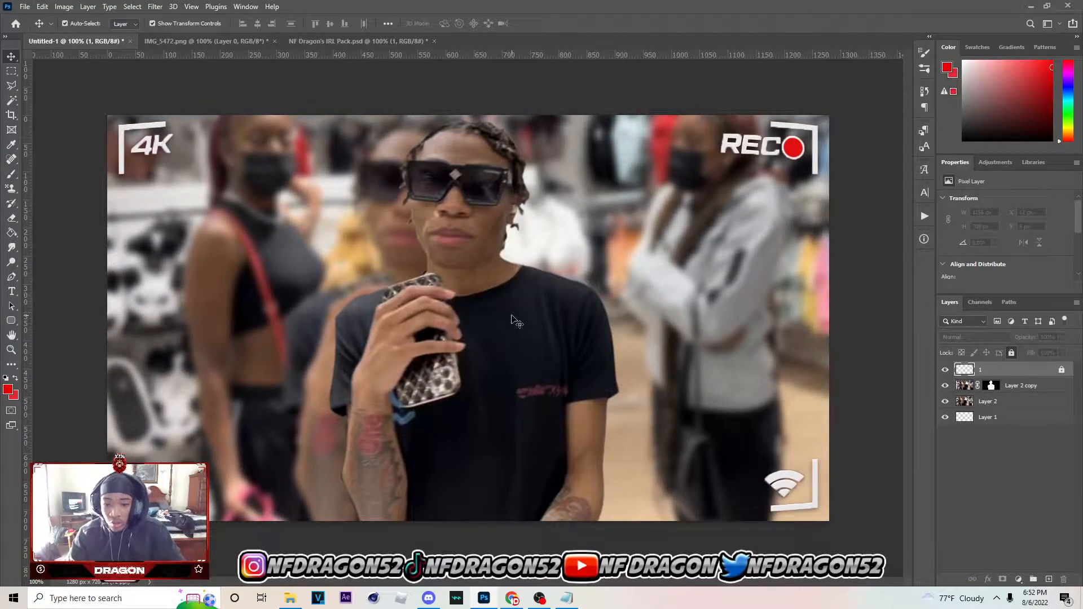
pyautogui.click(1013, 354)
# Add a colorized Hue/Saturation adjustment above Layer 2, with a strongly saturated magenta hue and slightly reduced lightness
pyautogui.click(756, 369)
pyautogui.click(1014, 402)
pyautogui.click(1019, 580)
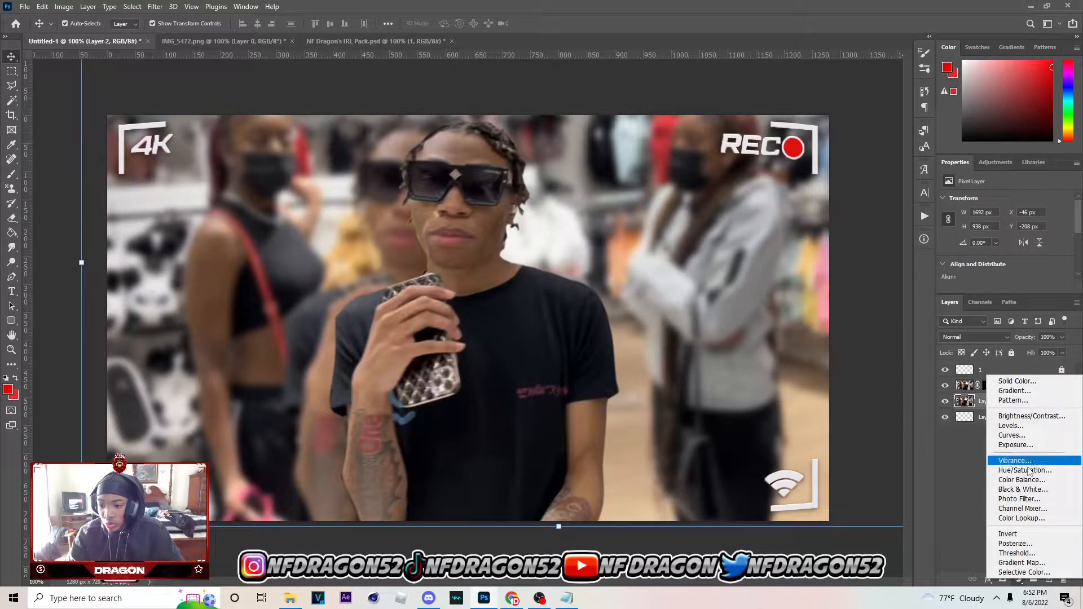
pyautogui.click(1028, 471)
pyautogui.scroll(-2, 1005, 235)
pyautogui.click(1001, 256)
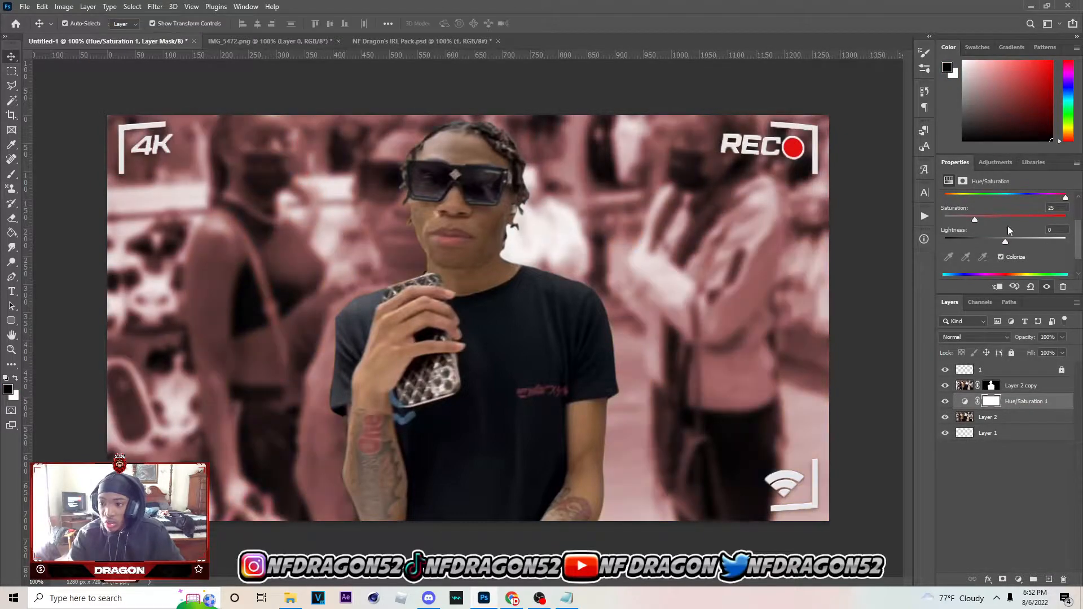
pyautogui.moveTo(1041, 220); pyautogui.dragTo(1047, 199)
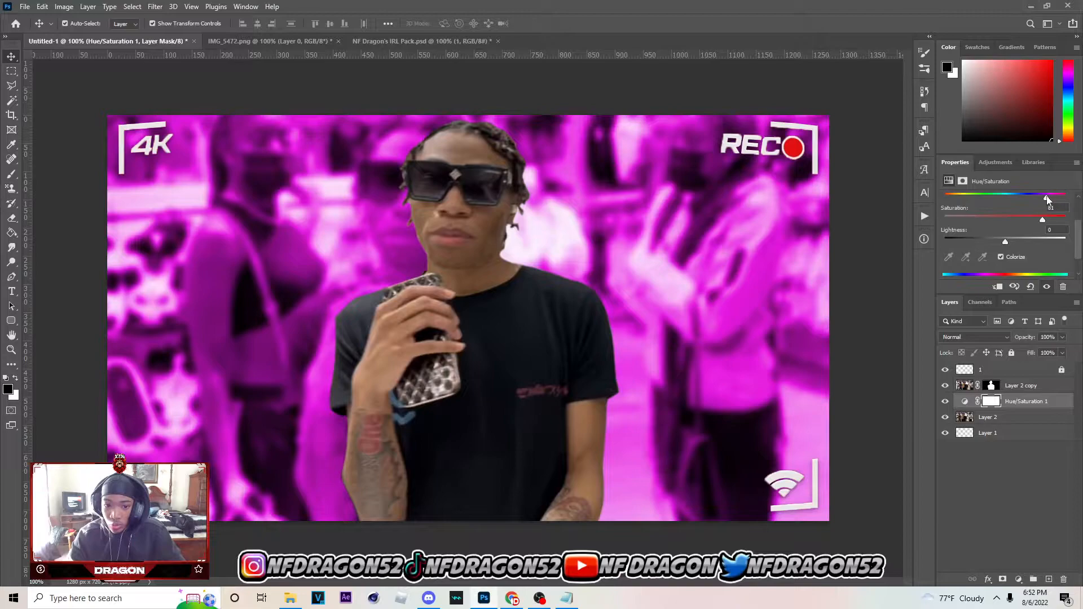
pyautogui.moveTo(1005, 242); pyautogui.dragTo(992, 241)
# Add a new blank layer directly above the Layer 2 copy cutout
pyautogui.click(991, 421)
pyautogui.click(1020, 388)
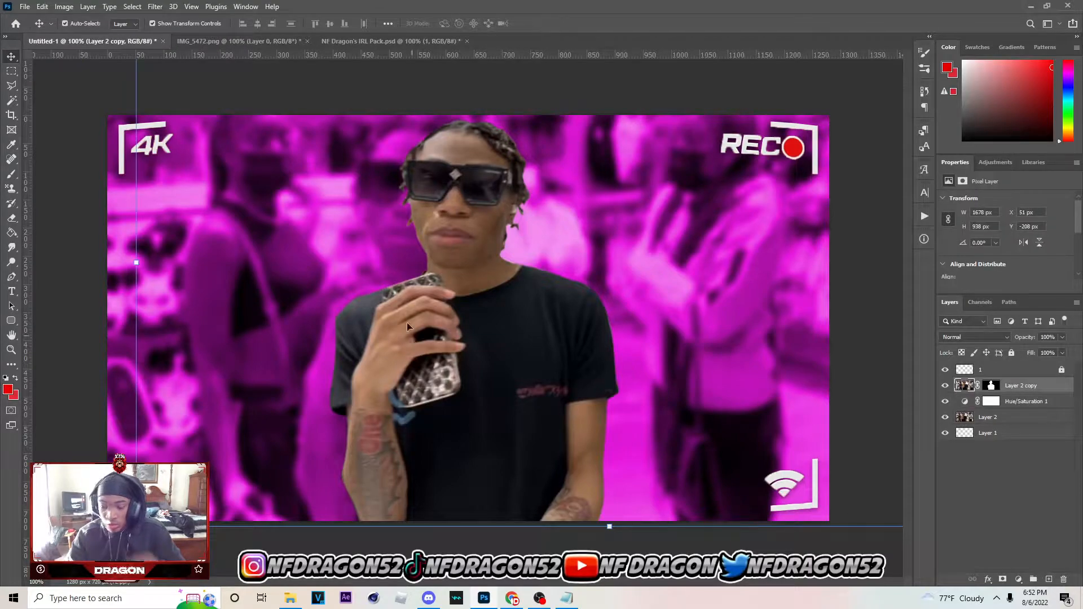
pyautogui.click(1048, 580)
# Get the Brush tool ready with the foreground colour set to soft purple, hex b25fb5
pyautogui.click(11, 175)
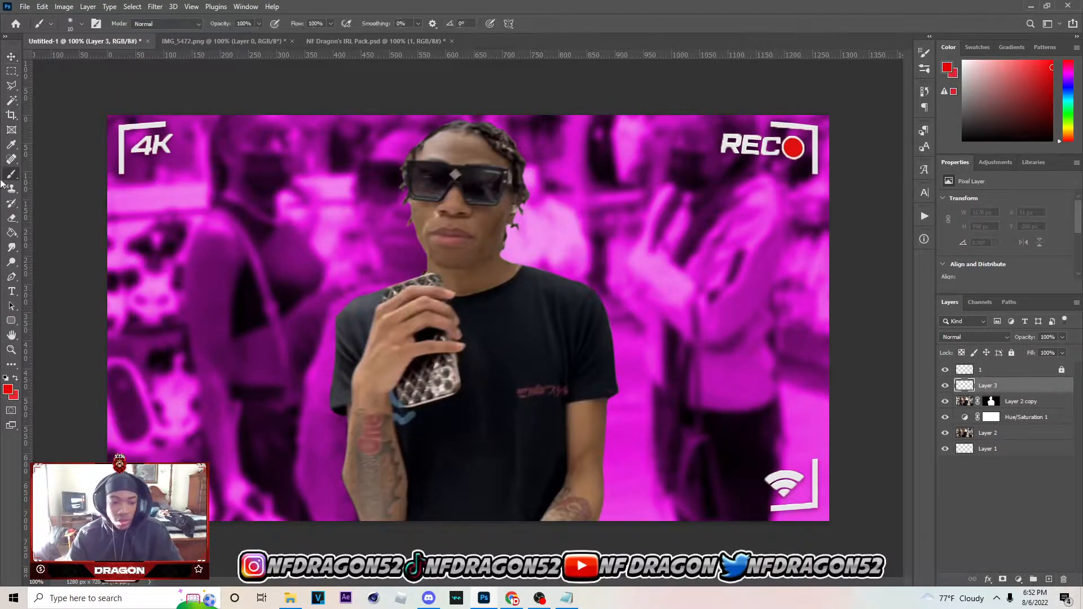
pyautogui.click(8, 390)
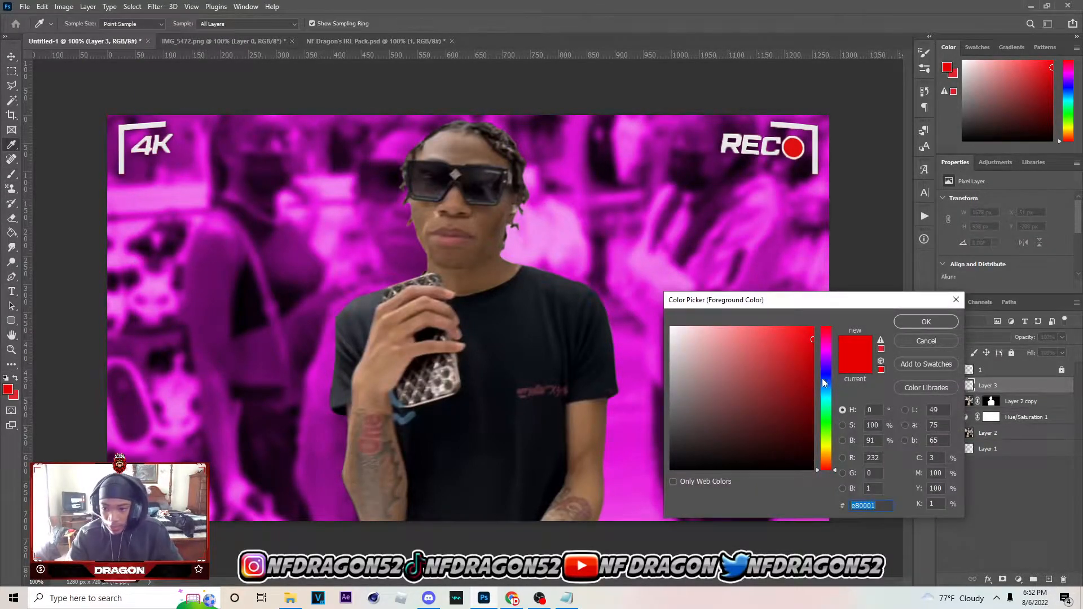
pyautogui.click(827, 352)
pyautogui.moveTo(756, 383); pyautogui.dragTo(738, 368)
pyautogui.click(829, 352)
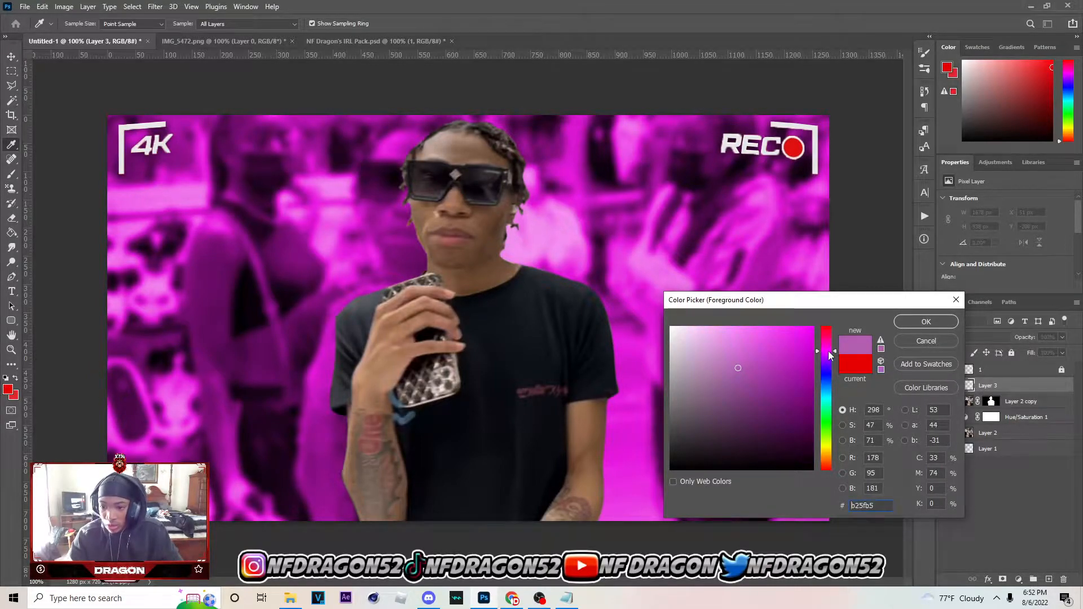
pyautogui.click(948, 322)
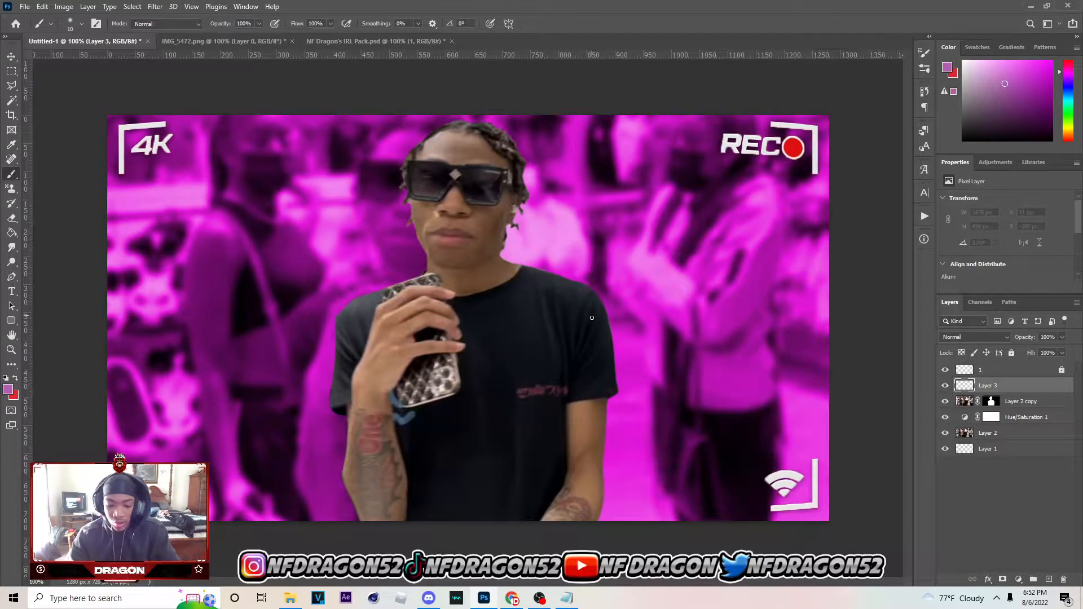
# Enlarge the brush to 500 px and paint the whole canvas purple on Layer 3
pyautogui.press(']')
pyautogui.press(']')
pyautogui.press(']')
pyautogui.press(']')
pyautogui.press(']')
pyautogui.press(']')
pyautogui.press(']')
pyautogui.press(']')
pyautogui.press(']')
pyautogui.press(']')
pyautogui.press(']')
pyautogui.click(81, 24)
pyautogui.click(82, 24)
pyautogui.press(']')
pyautogui.press('[')
pyautogui.press(']')
pyautogui.moveTo(143, 158)
pyautogui.mouseDown()
pyautogui.moveTo(1004, 236)
pyautogui.moveTo(0, 487)
pyautogui.moveTo(677, 477)
pyautogui.mouseUp()
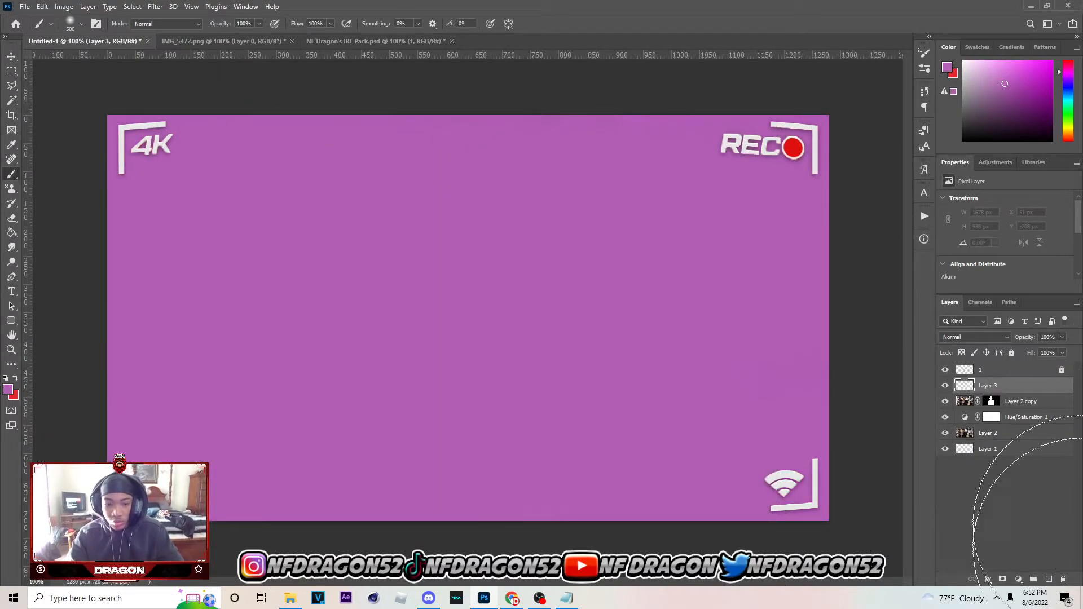
# Set Layer 3 to the Color blend mode and lower its opacity to 20%
pyautogui.click(985, 338)
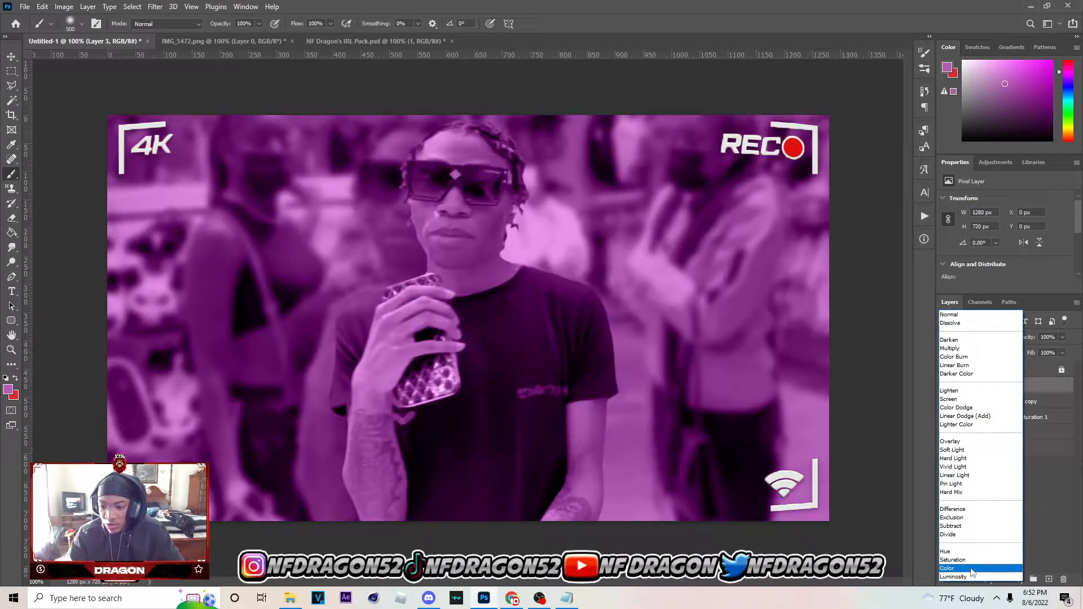
pyautogui.click(959, 570)
pyautogui.click(1064, 337)
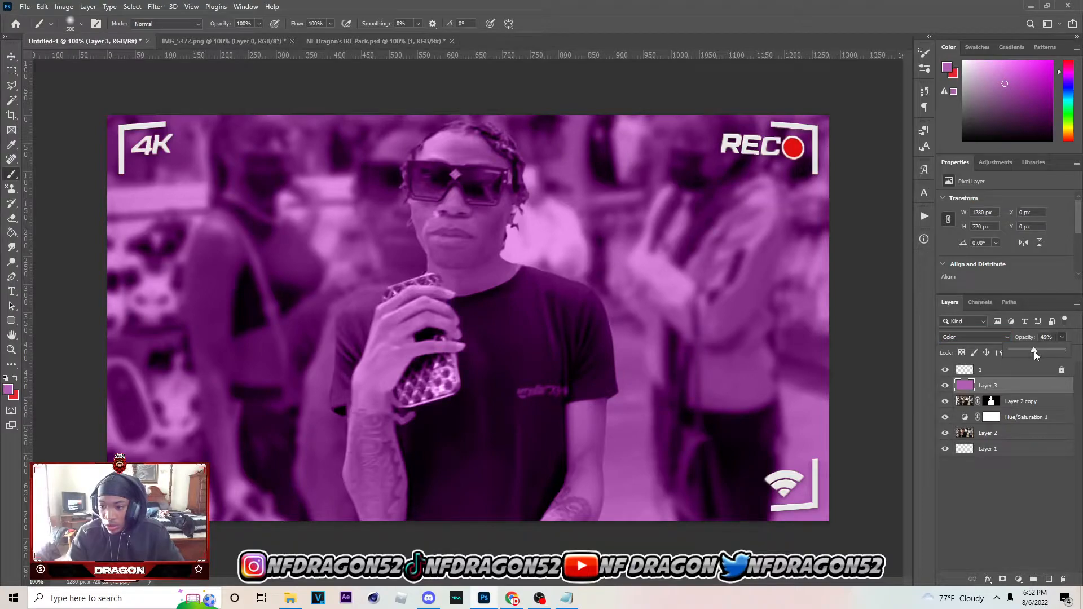
pyautogui.moveTo(1036, 352); pyautogui.dragTo(1023, 353)
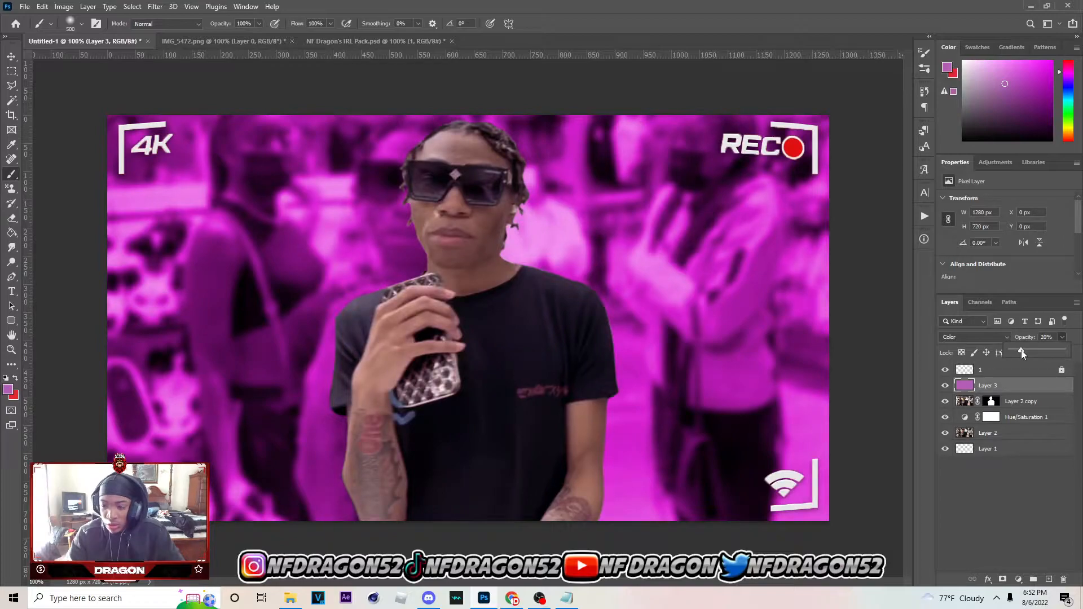
pyautogui.click(912, 388)
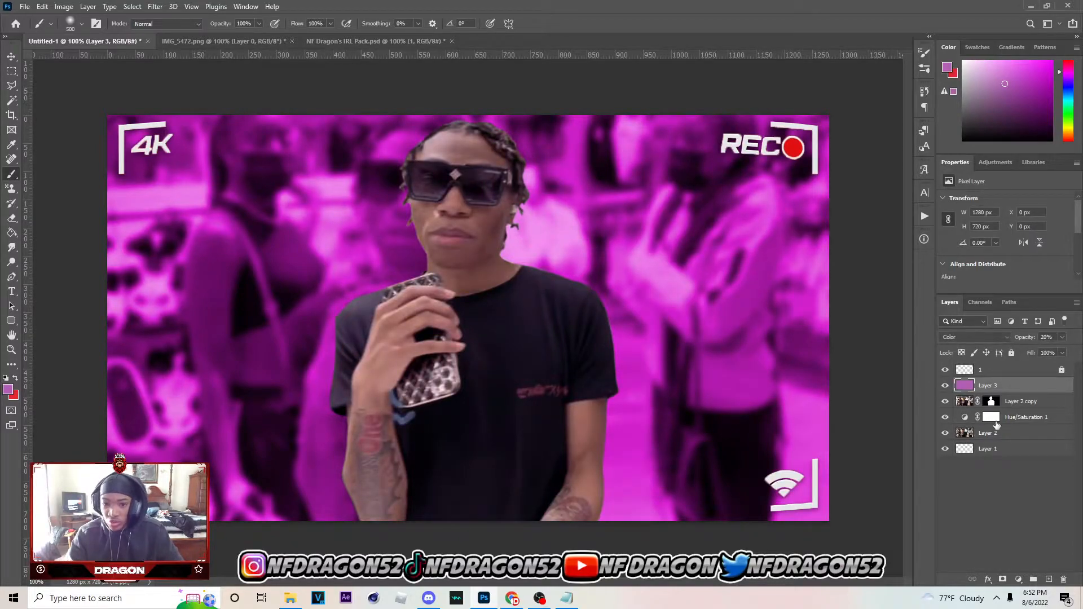
# Add a new layer above Layer 2, paint it fully purple and move it above the Hue/Saturation adjustment
pyautogui.click(996, 435)
pyautogui.click(1048, 579)
pyautogui.moveTo(762, 197)
pyautogui.mouseDown()
pyautogui.moveTo(834, 447)
pyautogui.moveTo(750, 435)
pyautogui.moveTo(456, 332)
pyautogui.mouseUp()
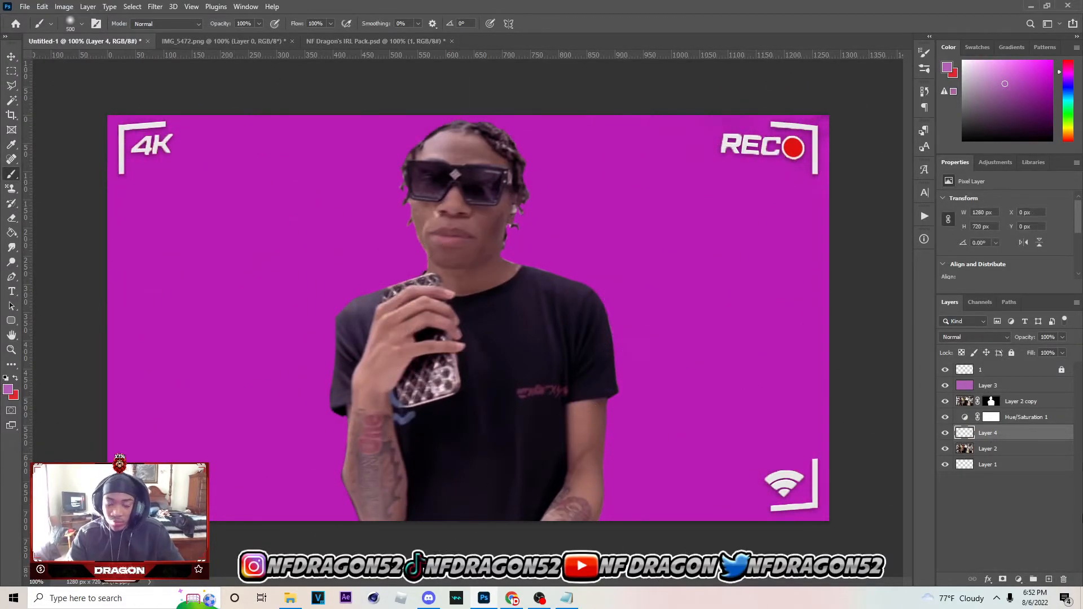
pyautogui.moveTo(988, 433); pyautogui.dragTo(989, 414)
# Set Layer 4 to the Color blend mode with 38% opacity
pyautogui.click(994, 338)
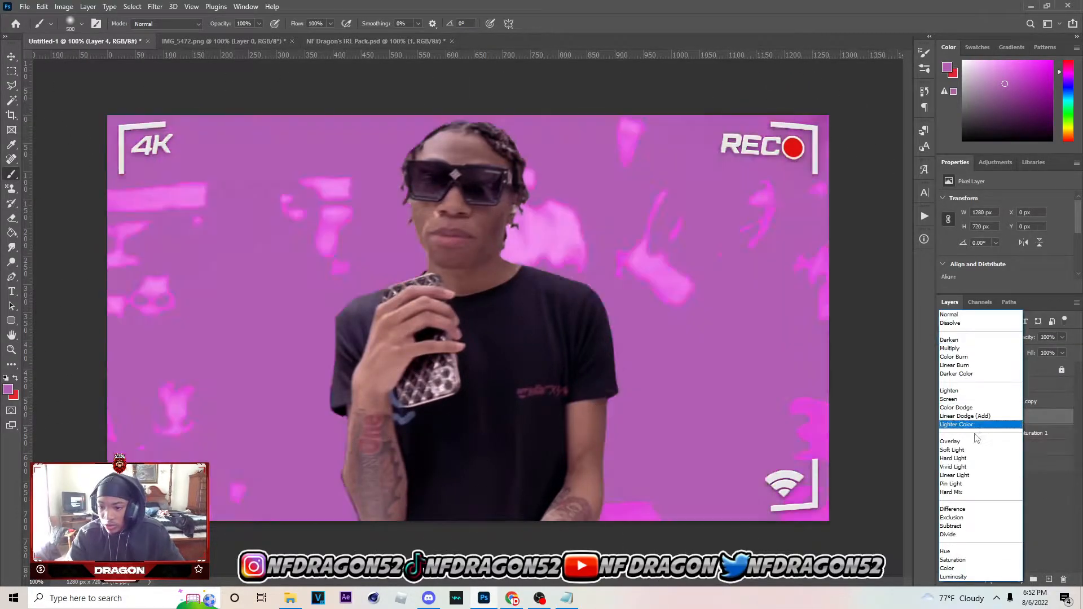
pyautogui.click(984, 569)
pyautogui.click(1062, 337)
pyautogui.moveTo(1065, 350)
pyautogui.mouseDown()
pyautogui.moveTo(1021, 351)
pyautogui.moveTo(1064, 354)
pyautogui.mouseUp()
pyautogui.click(1027, 352)
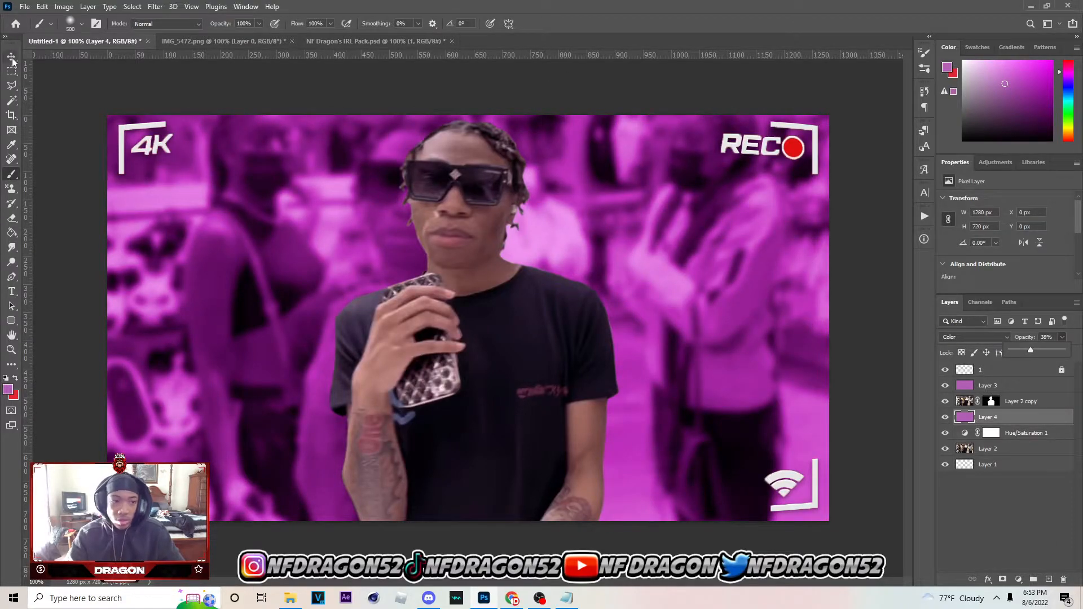
# Lock the two purple tint layers, Layer 4 and Layer 3
pyautogui.press('v')
pyautogui.click(1011, 352)
pyautogui.click(987, 385)
pyautogui.click(1011, 352)
# Rename the Layer 2 copy cutout as 1
pyautogui.doubleClick(1013, 400)
pyautogui.write('1')
pyautogui.press('Return')
# Add an Outer Glow to the cutout layer, coloured purple with a size of 32 px
pyautogui.doubleClick(1036, 400)
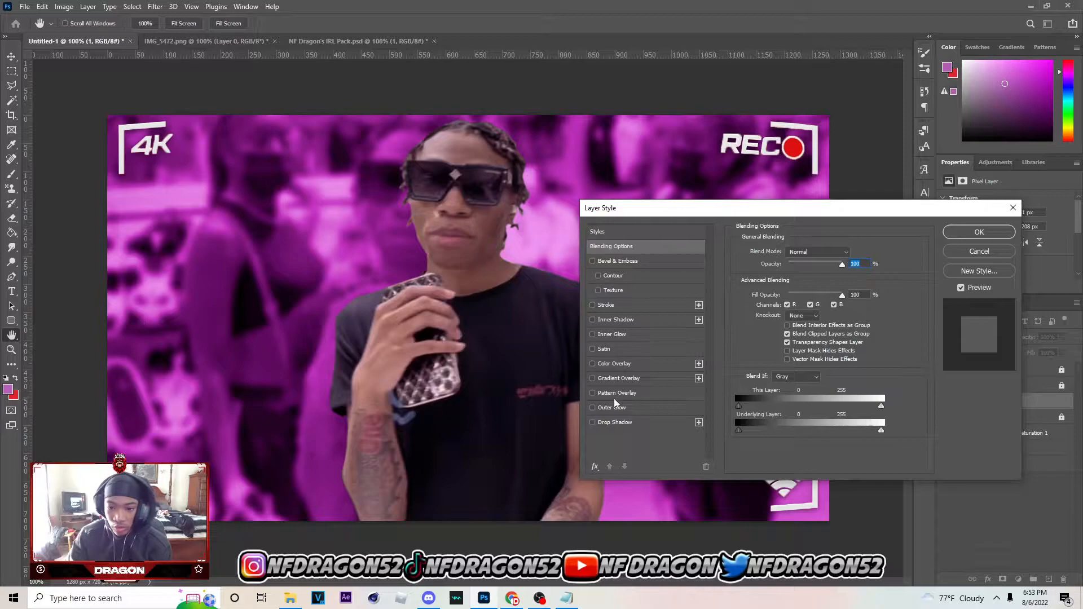
pyautogui.click(593, 408)
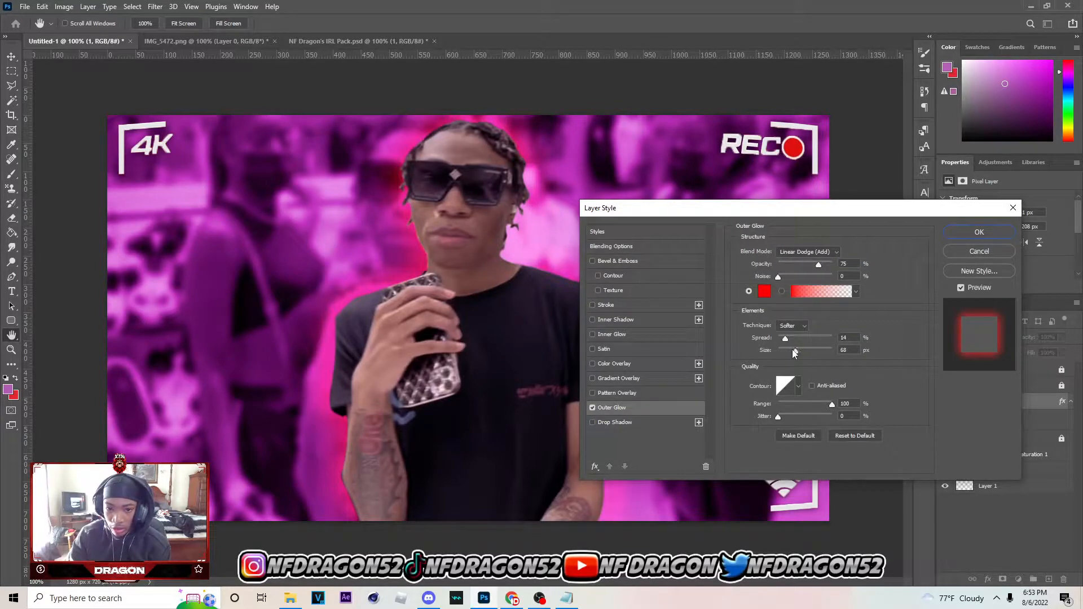
pyautogui.click(764, 292)
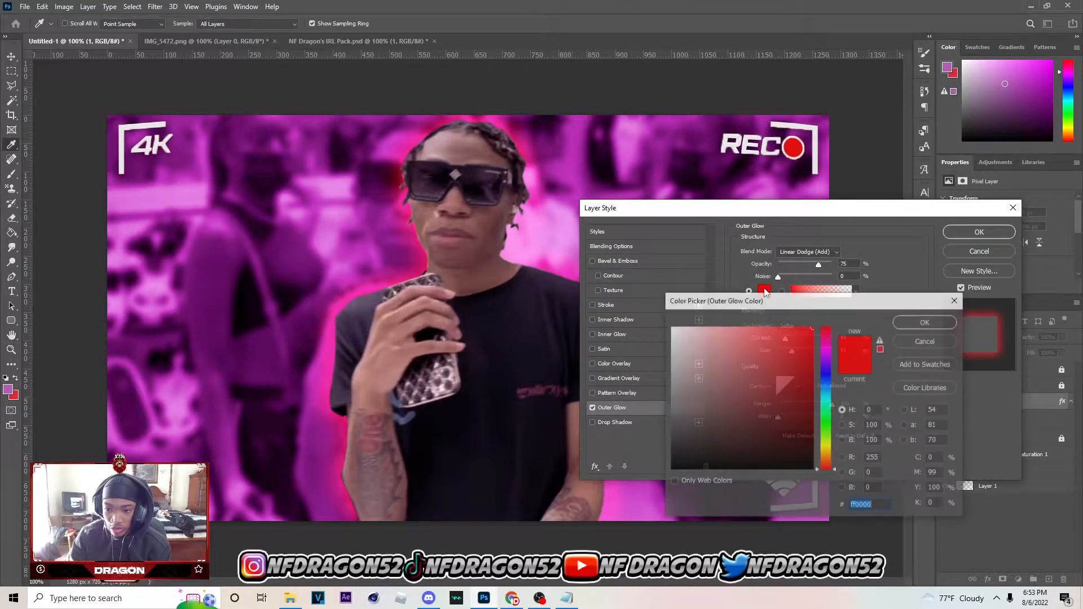
pyautogui.click(826, 358)
pyautogui.moveTo(826, 357); pyautogui.dragTo(829, 351)
pyautogui.moveTo(754, 372); pyautogui.dragTo(788, 351)
pyautogui.click(925, 322)
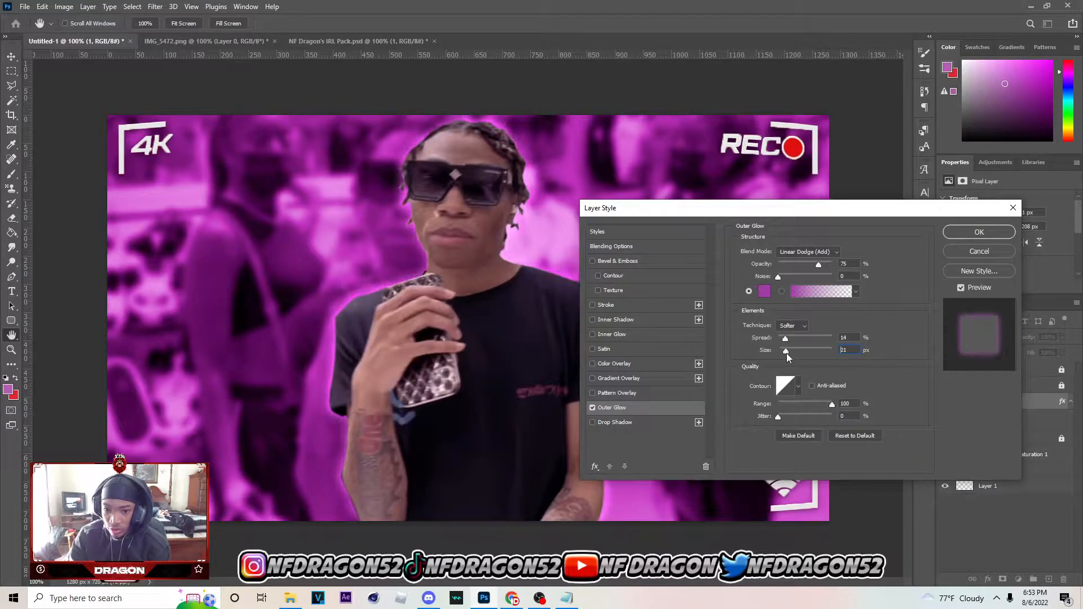
# Add two Inner Shadow effects to the cutout and colour the upper one purple
pyautogui.click(592, 319)
pyautogui.click(616, 320)
pyautogui.click(699, 320)
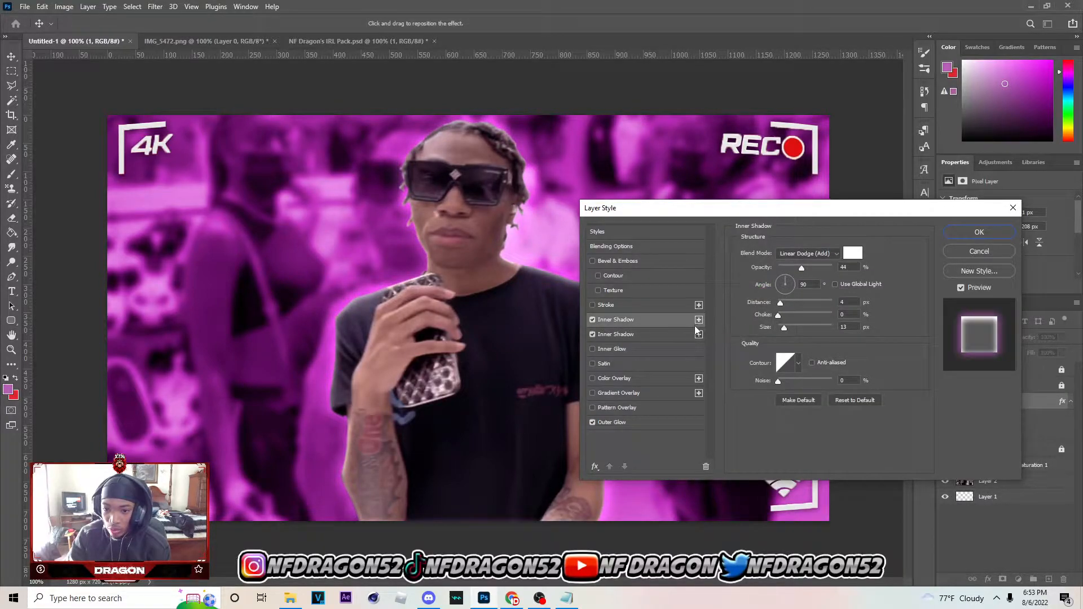
pyautogui.click(852, 253)
pyautogui.moveTo(828, 369); pyautogui.dragTo(749, 367)
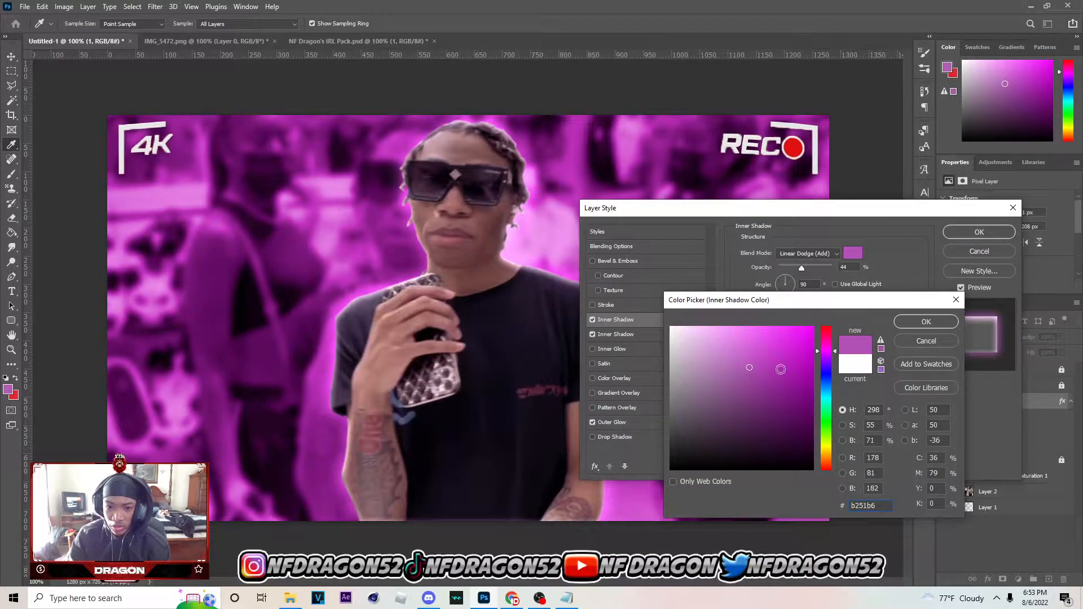
pyautogui.click(926, 322)
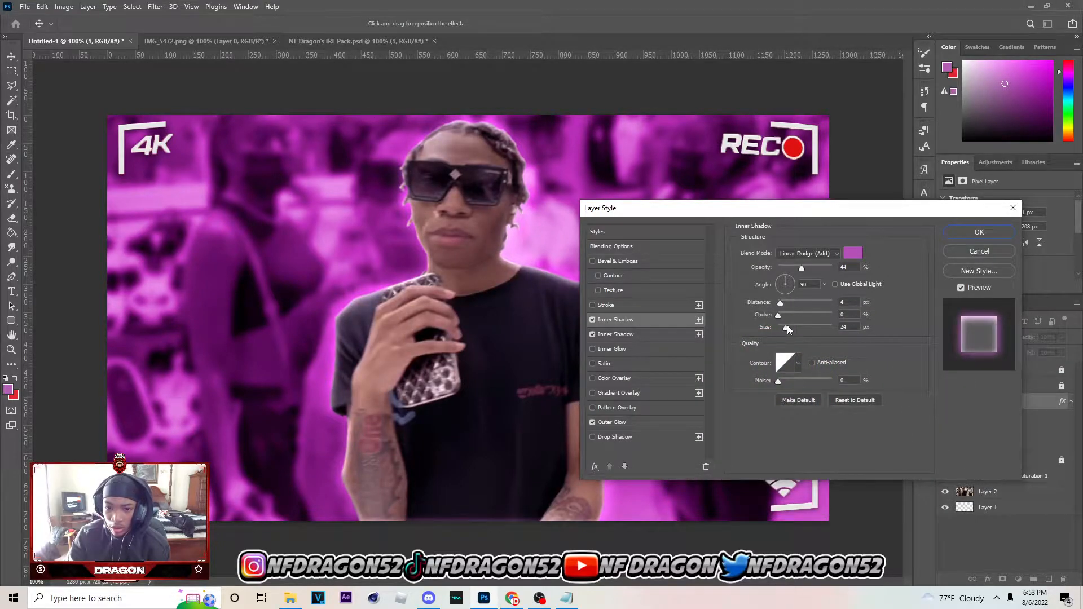
# Set the purple inner shadow to 71% opacity, 14 px distance and 16 px size
pyautogui.moveTo(780, 302); pyautogui.dragTo(787, 303)
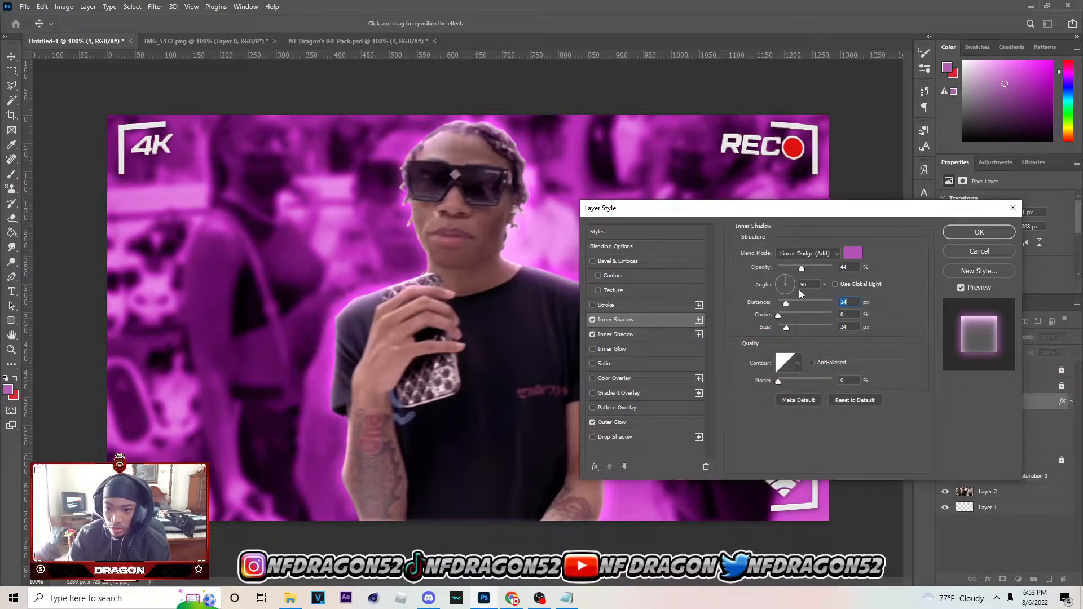
pyautogui.click(819, 269)
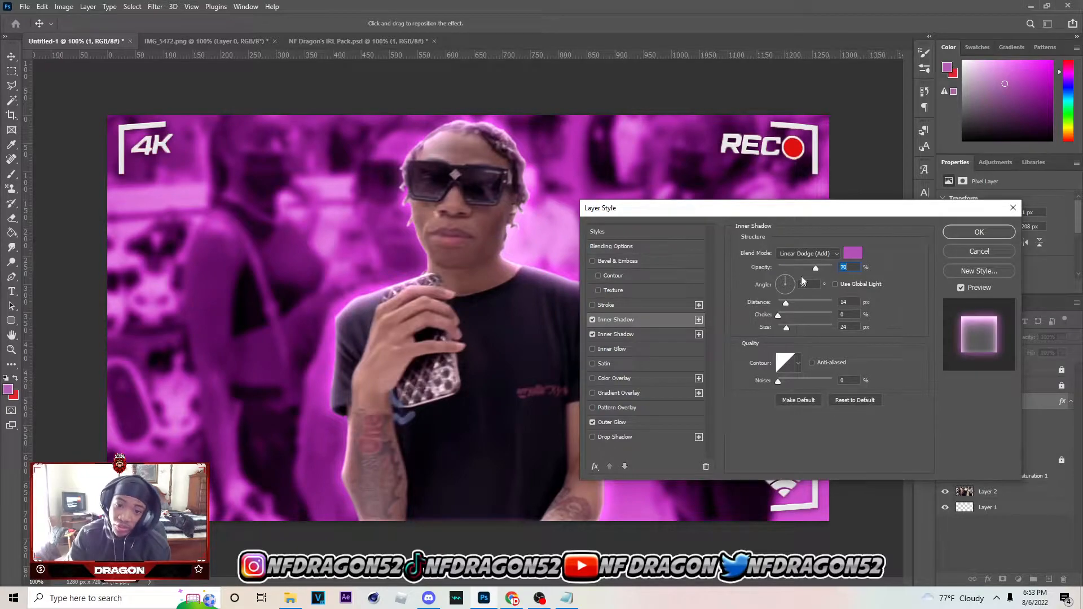
pyautogui.click(784, 327)
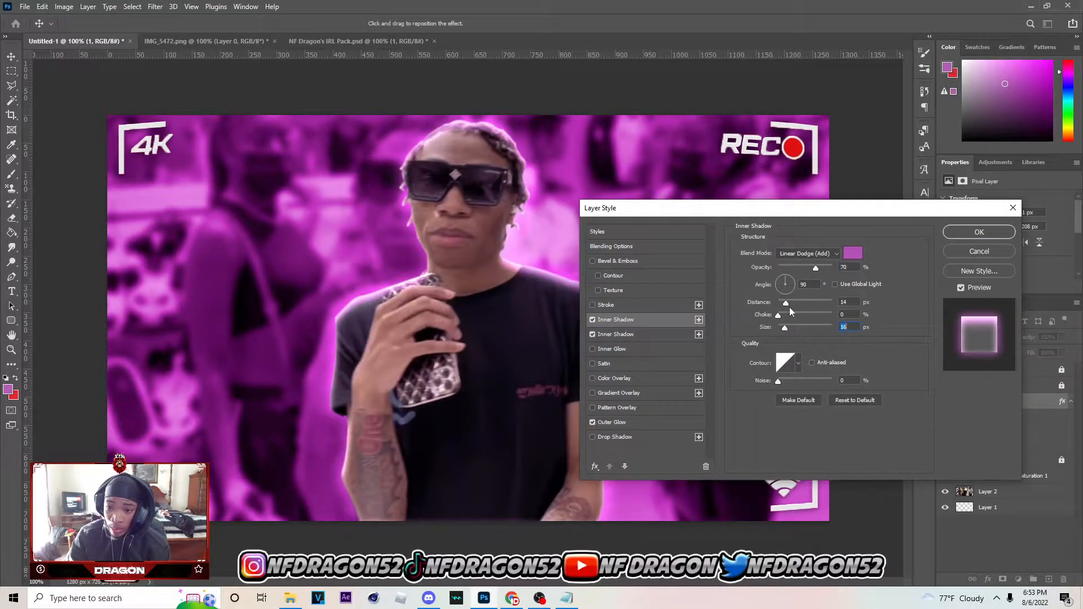
pyautogui.click(786, 303)
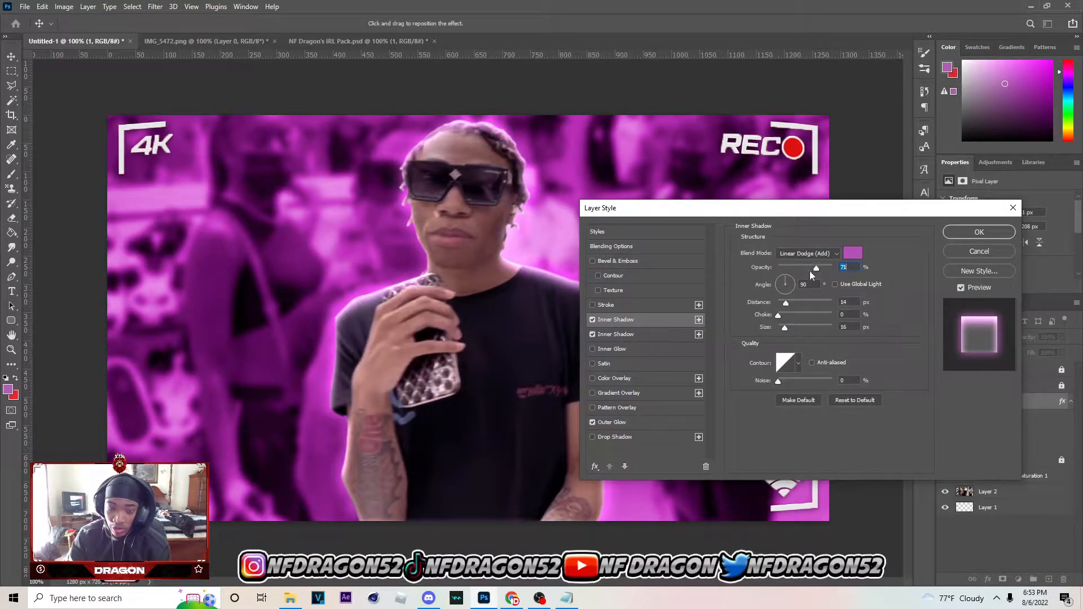
# Set the white inner shadow to about 39% opacity, 8 px distance and 27 px size, and apply the layer style
pyautogui.click(651, 336)
pyautogui.click(593, 334)
pyautogui.click(593, 333)
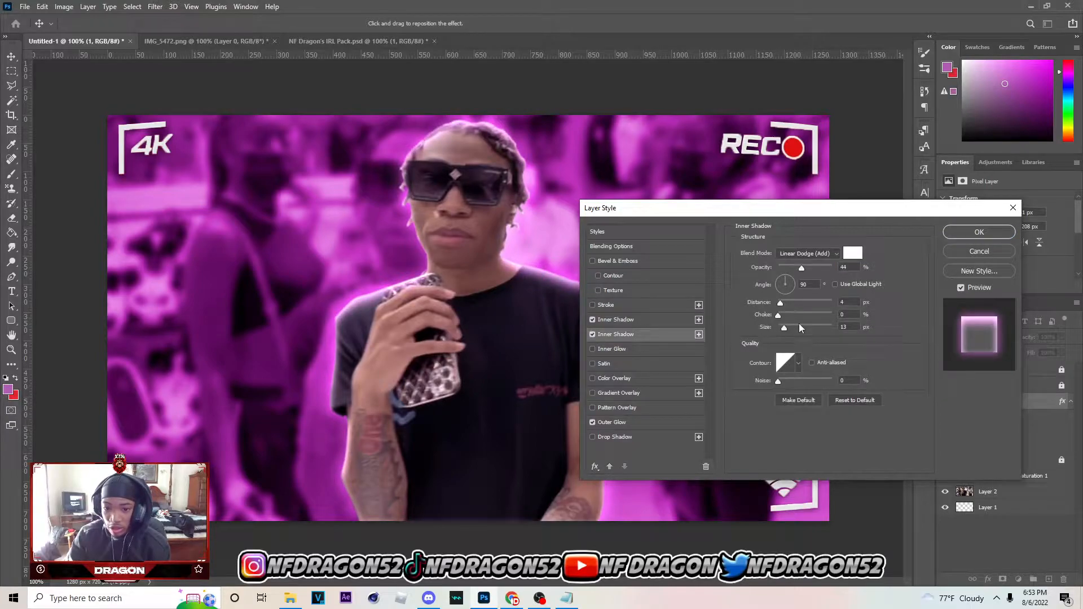
pyautogui.click(787, 327)
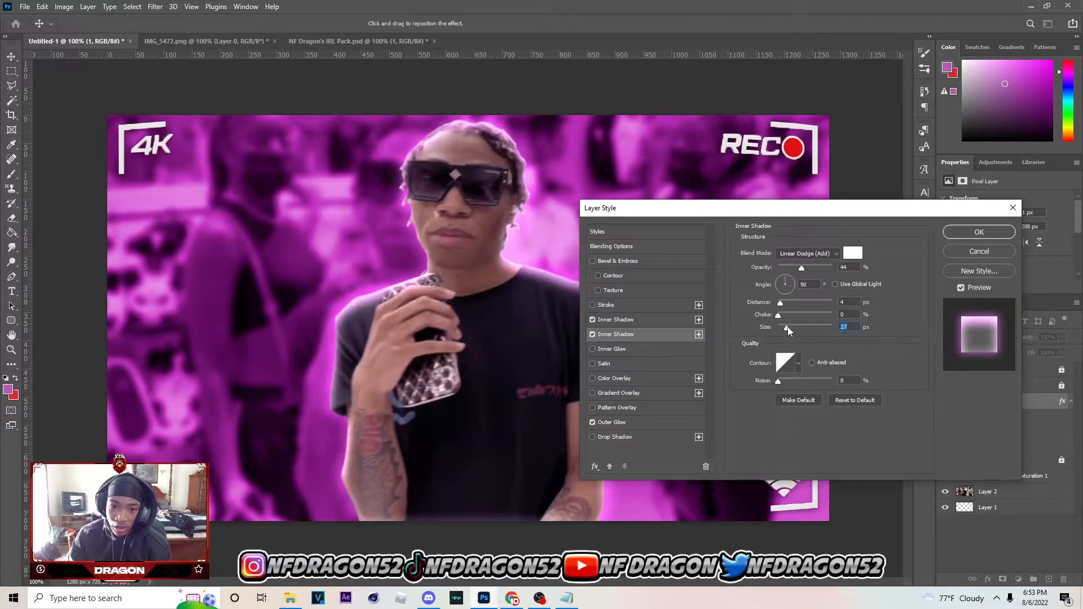
pyautogui.moveTo(781, 304); pyautogui.dragTo(783, 304)
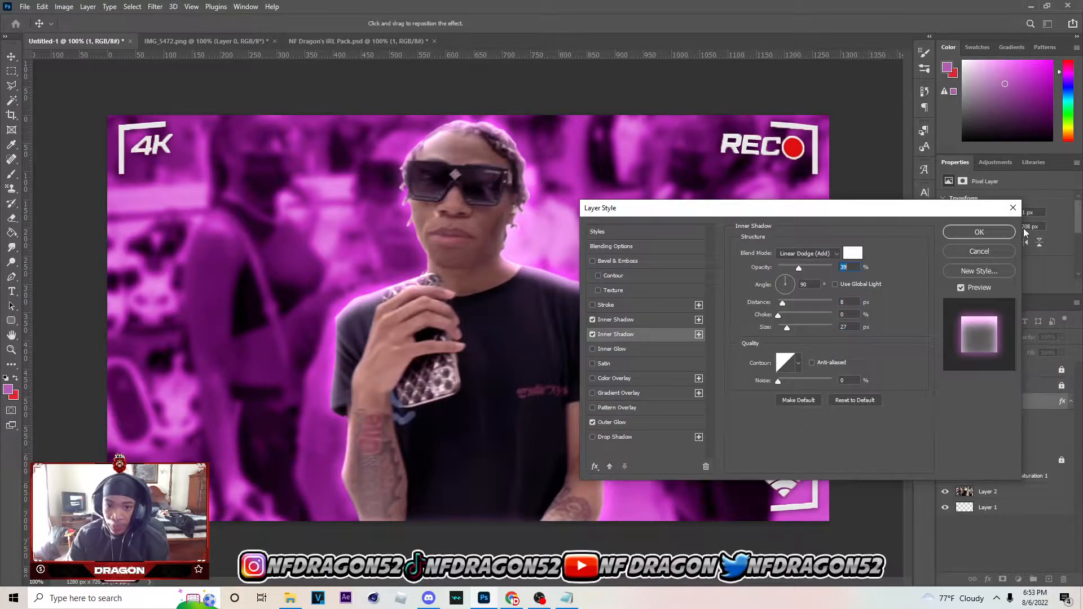
pyautogui.click(980, 231)
# Add a Brightness/Contrast adjustment clipped to the cutout layer and set its brightness to 30
pyautogui.click(1019, 579)
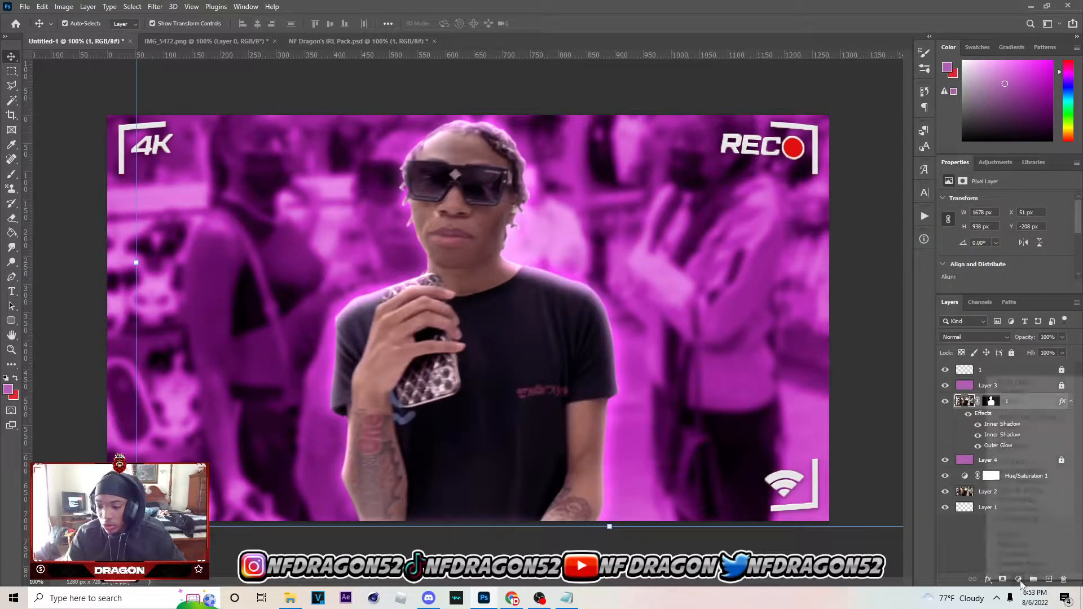
pyautogui.click(1010, 416)
pyautogui.click(1070, 418)
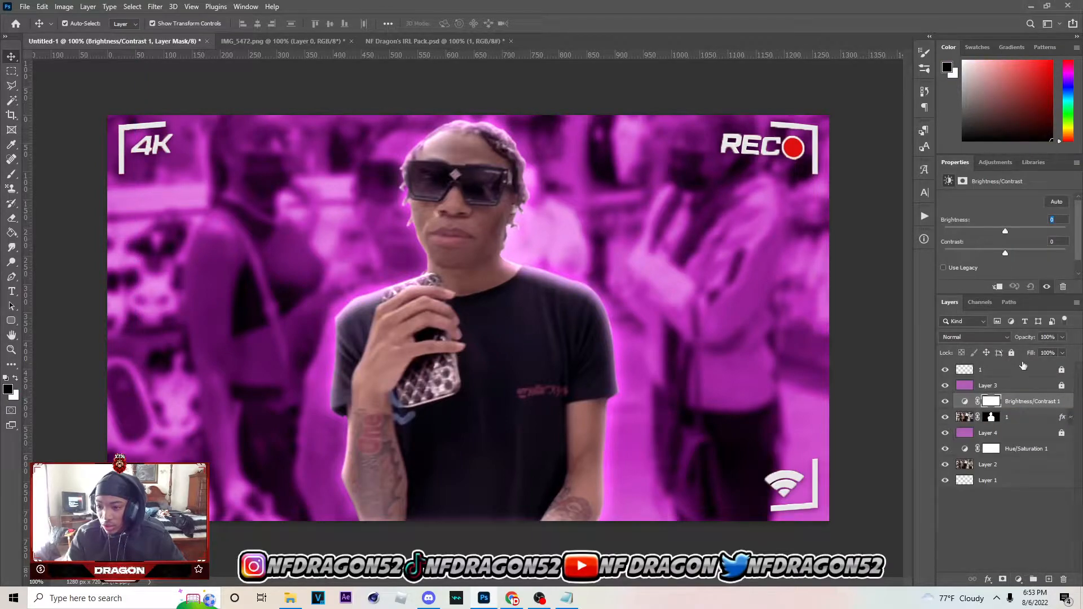
pyautogui.click(998, 287)
pyautogui.moveTo(1005, 231); pyautogui.dragTo(1020, 231)
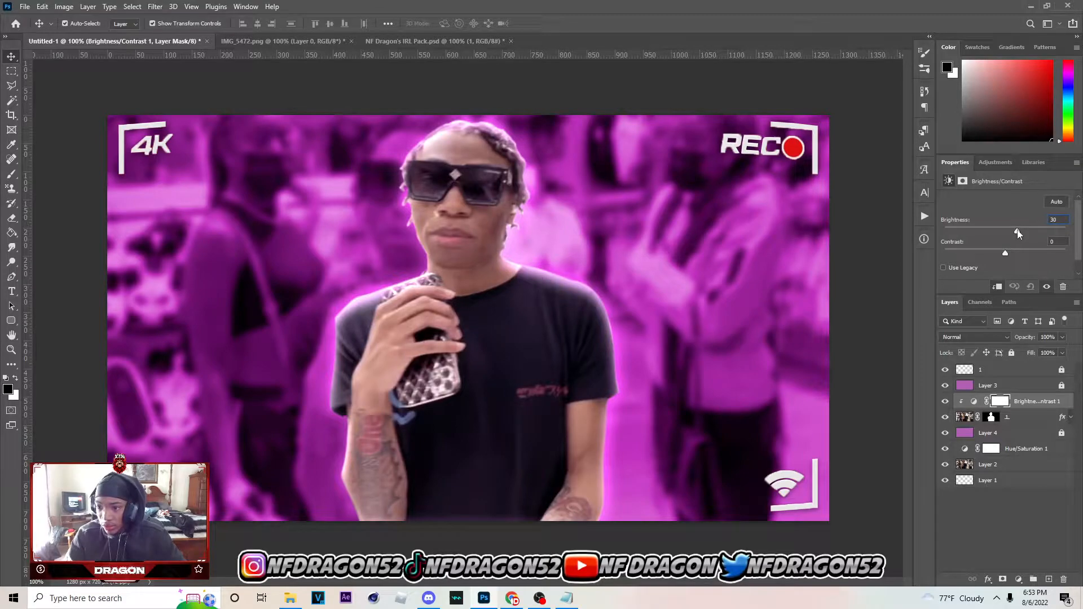
# Add a Brightness/Contrast adjustment directly above the Layer 2 background and set its brightness to 43
pyautogui.click(992, 464)
pyautogui.click(1018, 580)
pyautogui.click(1035, 418)
pyautogui.moveTo(1018, 232); pyautogui.dragTo(1022, 232)
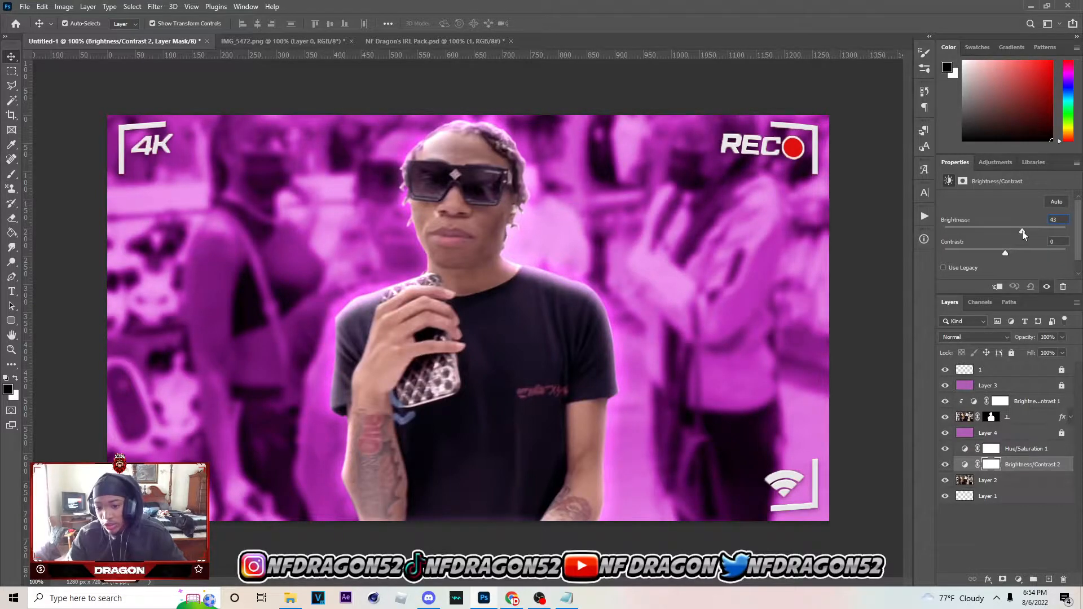
# Open the masked cutout layer's image in the Camera Raw Filter and set Texture to +30
pyautogui.click(1010, 370)
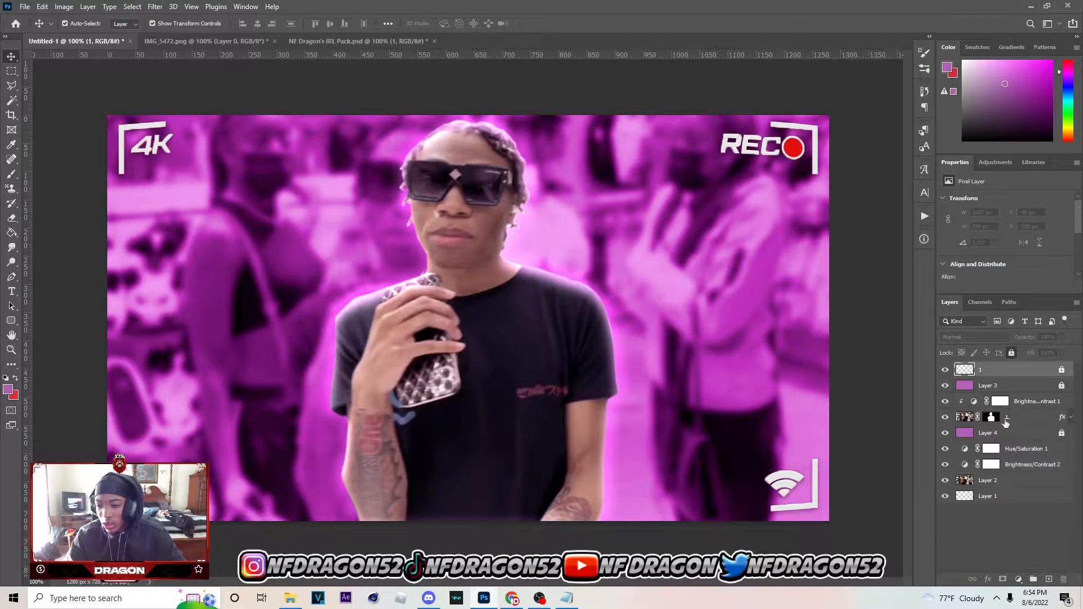
pyautogui.click(969, 422)
pyautogui.click(153, 8)
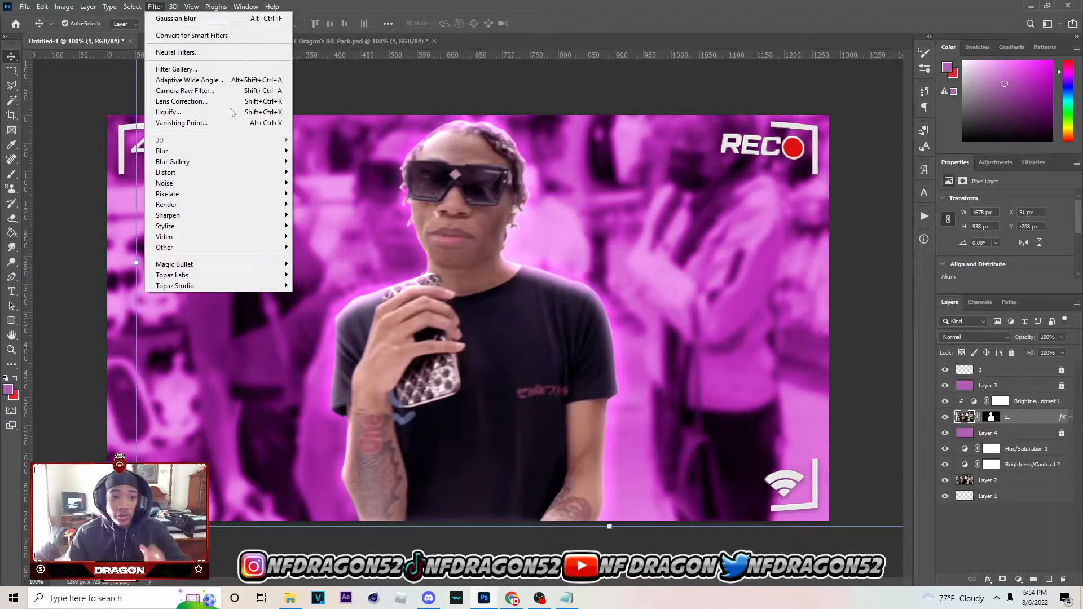
pyautogui.press('Escape')
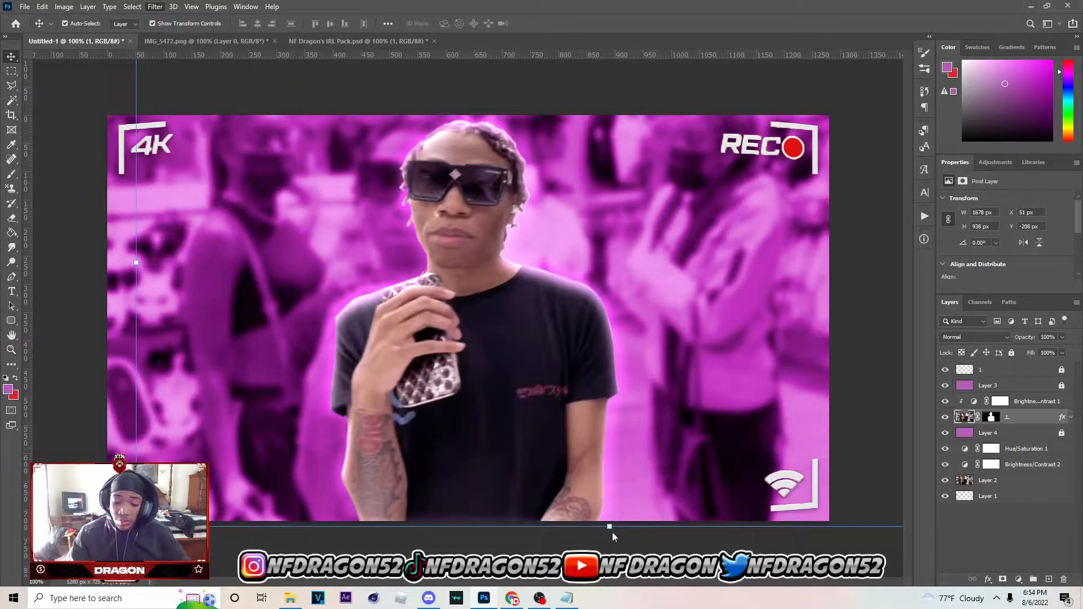
pyautogui.moveTo(538, 607)
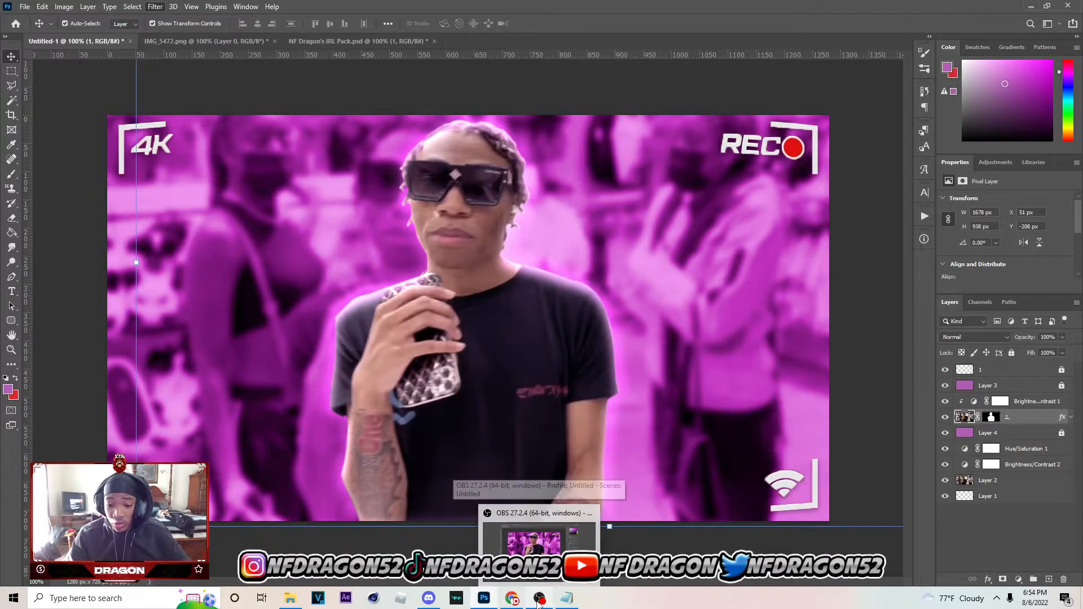
pyautogui.hotkey('ctrl', 'shift', 'a')
pyautogui.click(749, 397)
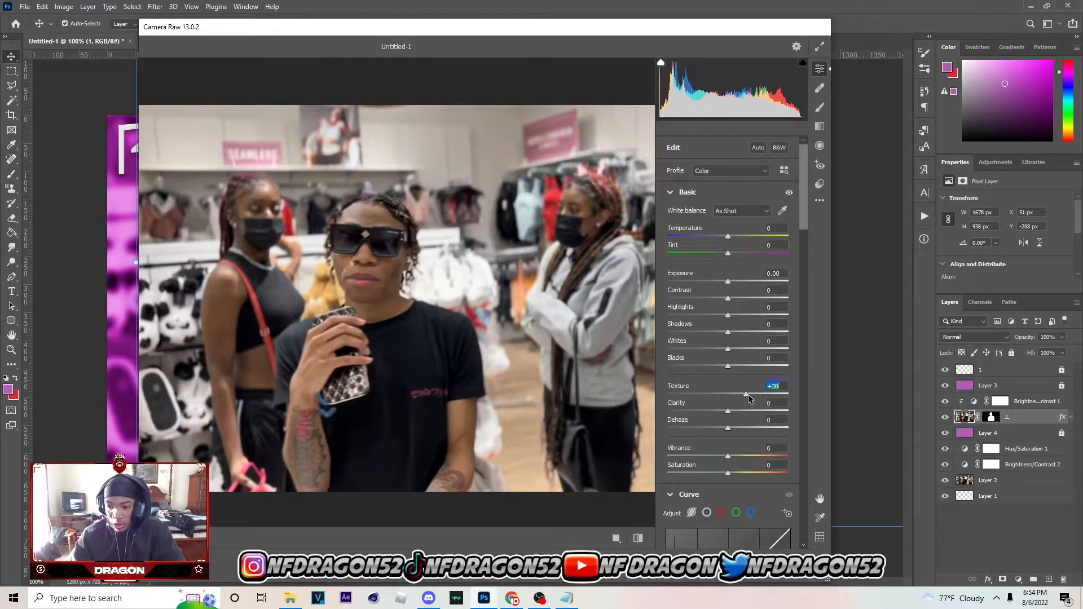
# Set the Camera Raw values to Blacks -15, Whites +22, Shadows +19 and Highlights +15
pyautogui.moveTo(728, 366); pyautogui.dragTo(718, 367)
pyautogui.click(739, 350)
pyautogui.click(741, 349)
pyautogui.click(739, 332)
pyautogui.click(737, 316)
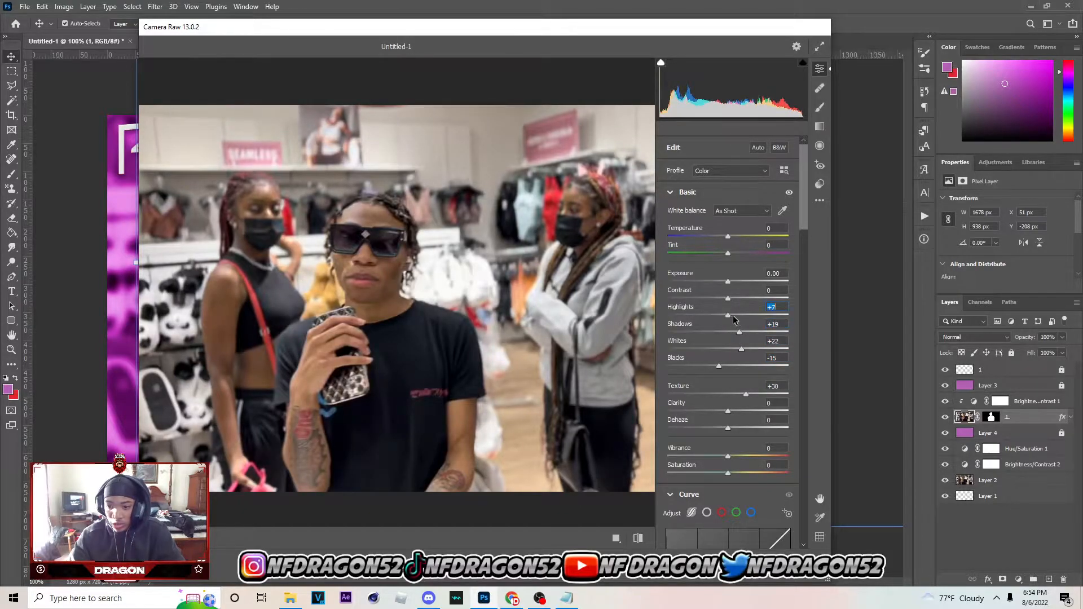
# Set Exposure to +0.10 and Blacks to -11, and apply the Camera Raw Filter
pyautogui.click(732, 281)
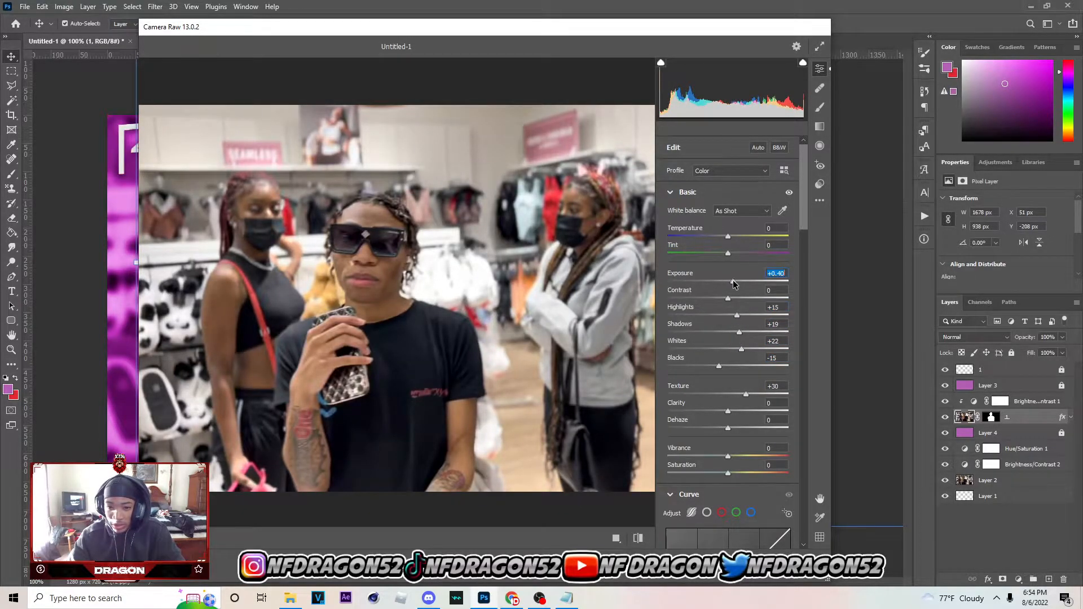
pyautogui.click(730, 282)
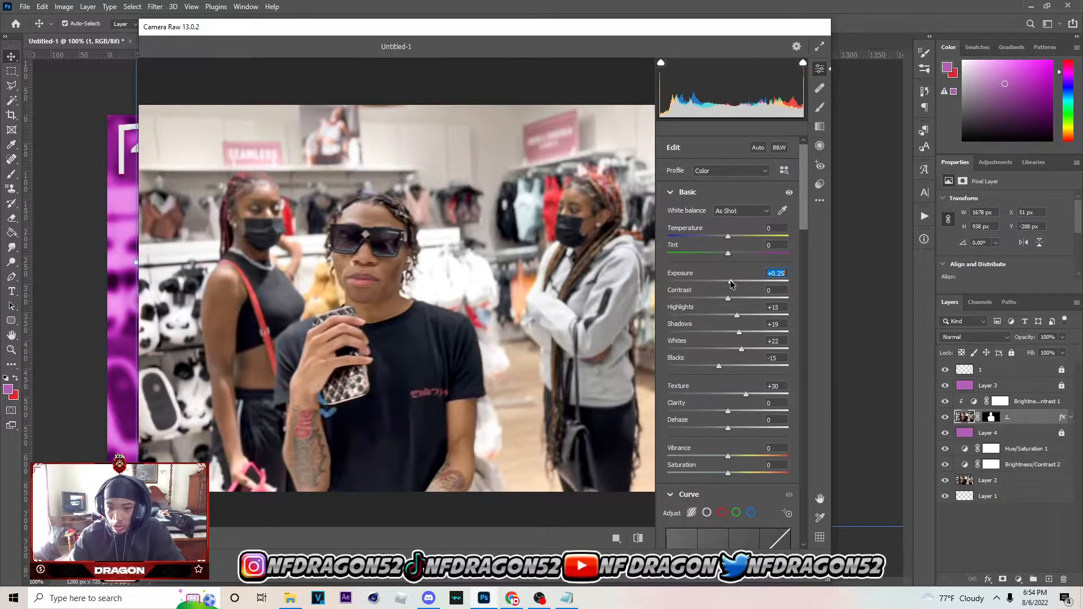
pyautogui.click(728, 282)
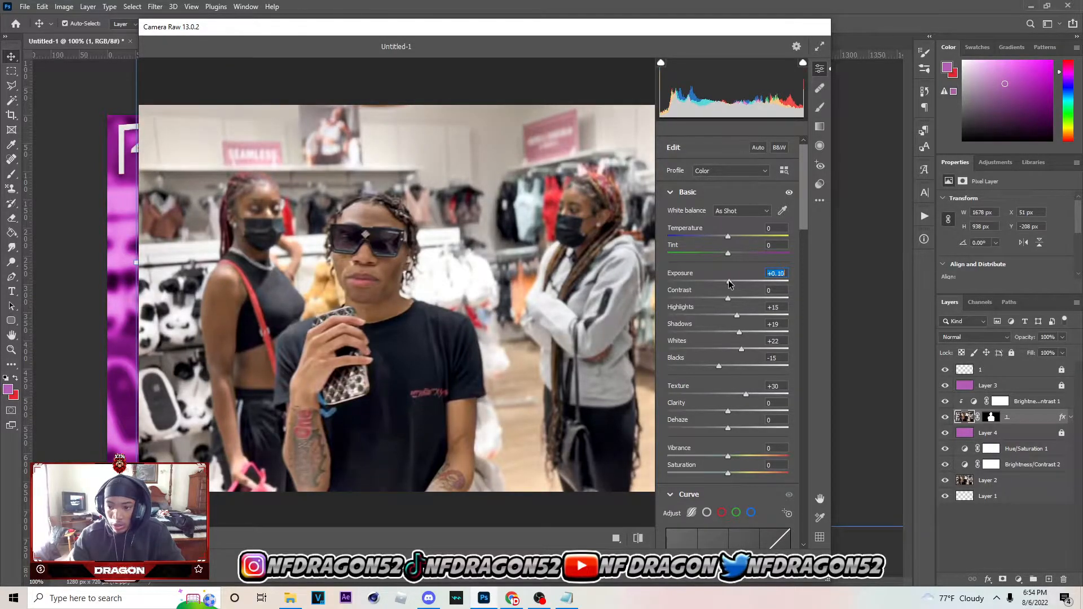
pyautogui.click(735, 367)
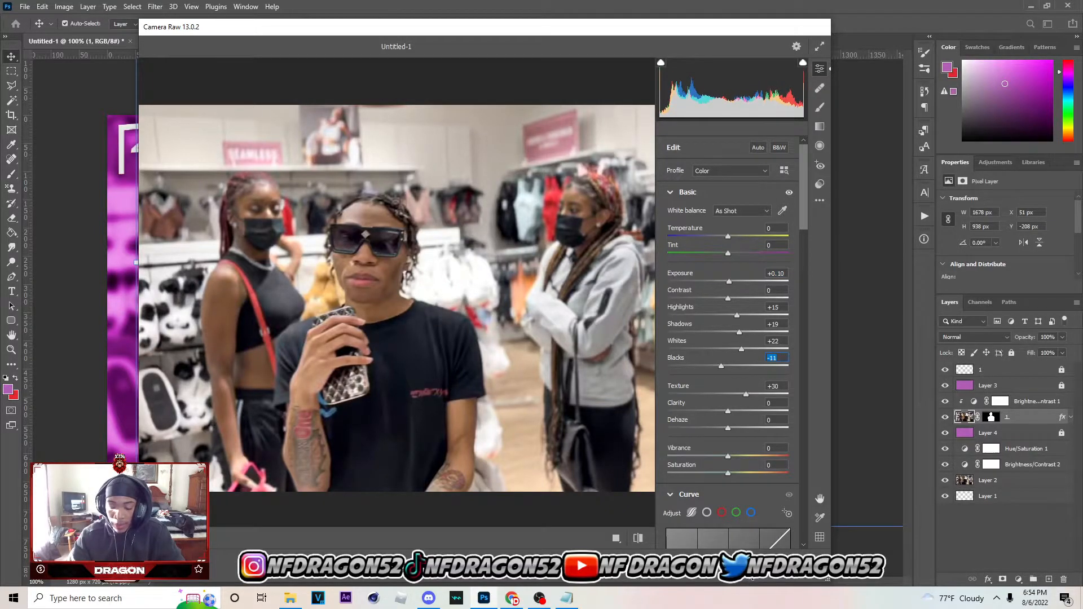
pyautogui.click(788, 565)
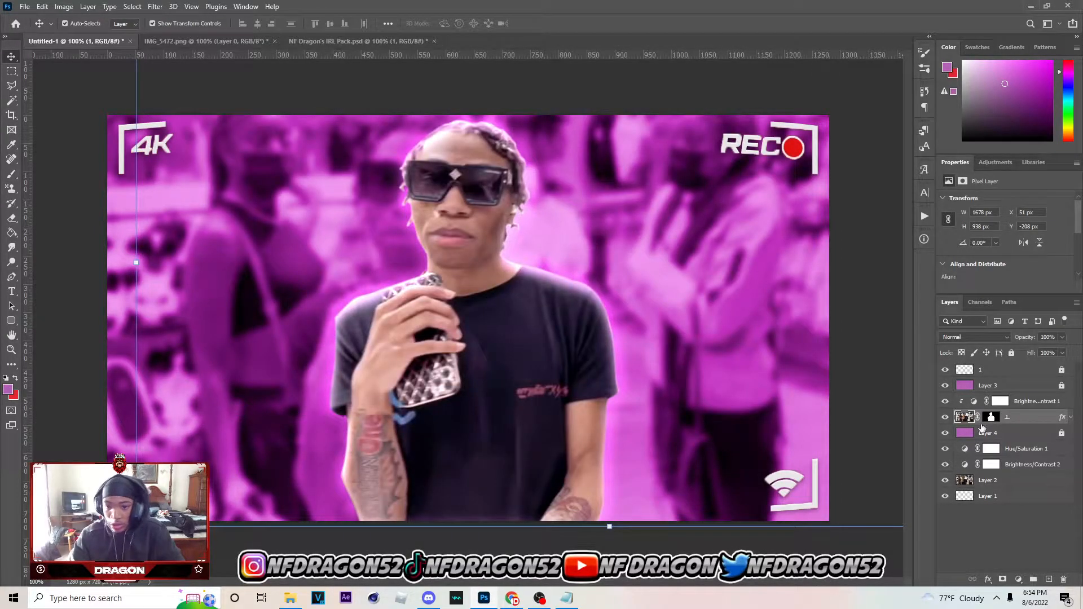
# Set the brightness of the Brightness/Contrast adjustment clipped to the cutout layer to 10
pyautogui.click(1016, 402)
pyautogui.moveTo(1015, 233); pyautogui.dragTo(1012, 234)
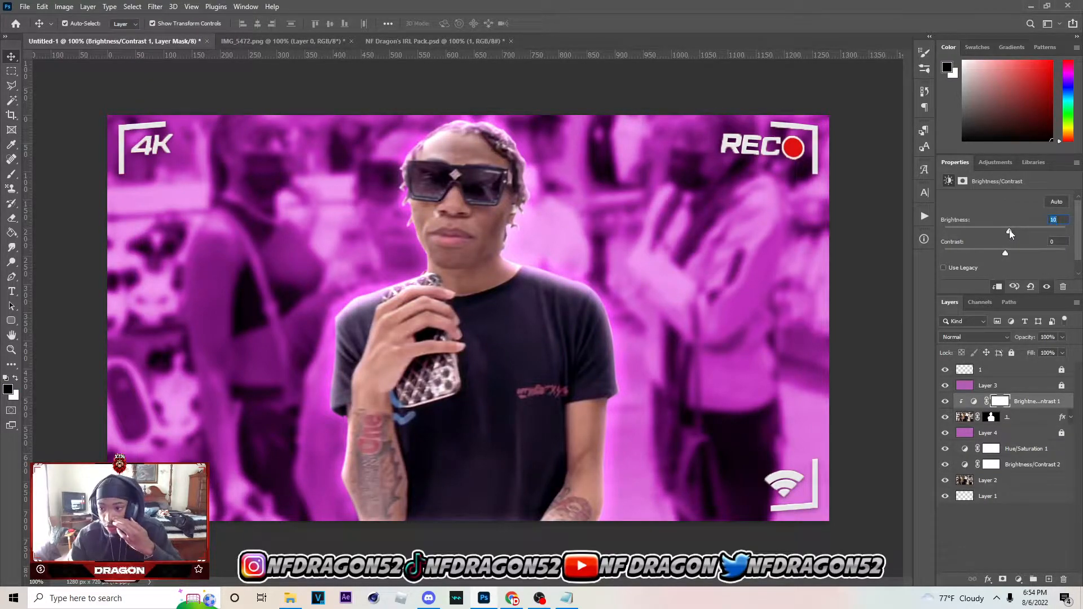
# Add a Vibrance adjustment with vibrance +6 and saturation +7, and place it just below the recording overlay layer
pyautogui.click(1011, 372)
pyautogui.click(1019, 580)
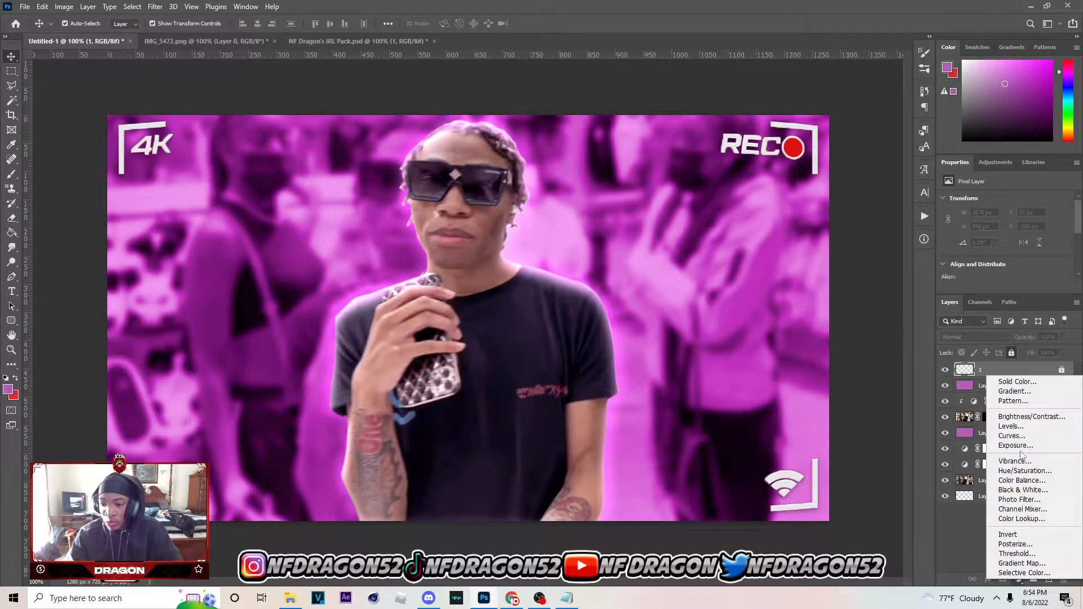
pyautogui.click(1027, 463)
pyautogui.moveTo(1006, 212); pyautogui.dragTo(1010, 234)
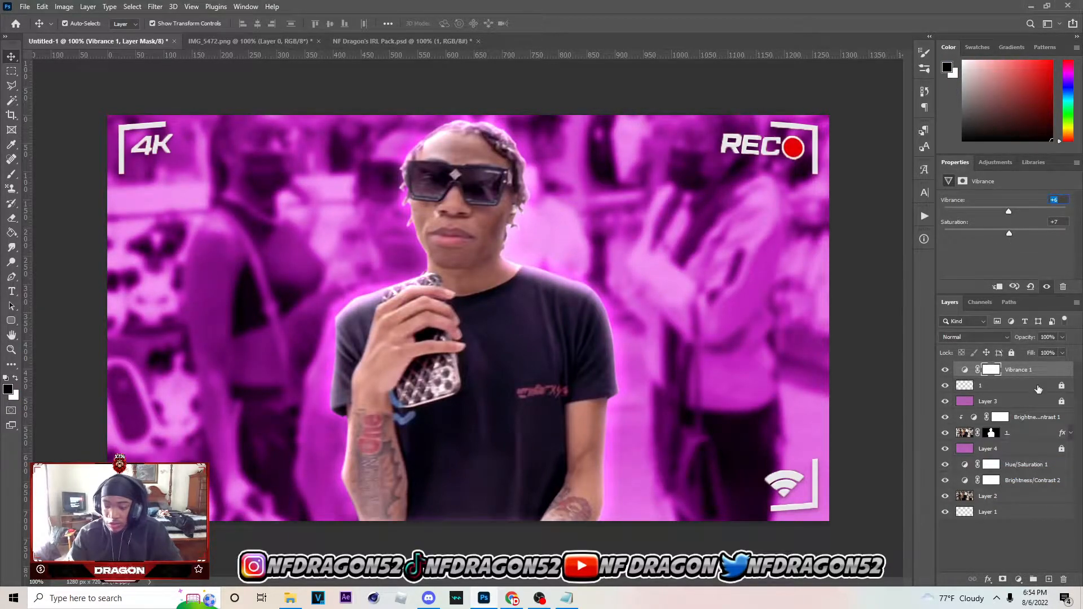
pyautogui.moveTo(1033, 374); pyautogui.dragTo(1031, 393)
# Add a Brightness/Contrast adjustment directly above the Vibrance adjustment and set its contrast to 12
pyautogui.click(1018, 579)
pyautogui.click(1037, 418)
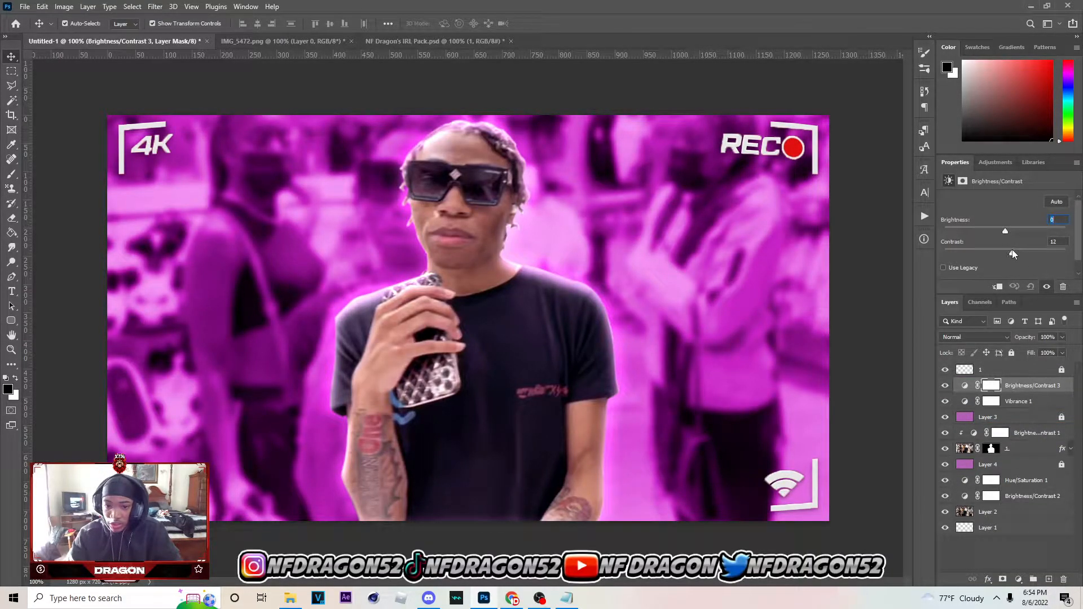
pyautogui.click(1027, 449)
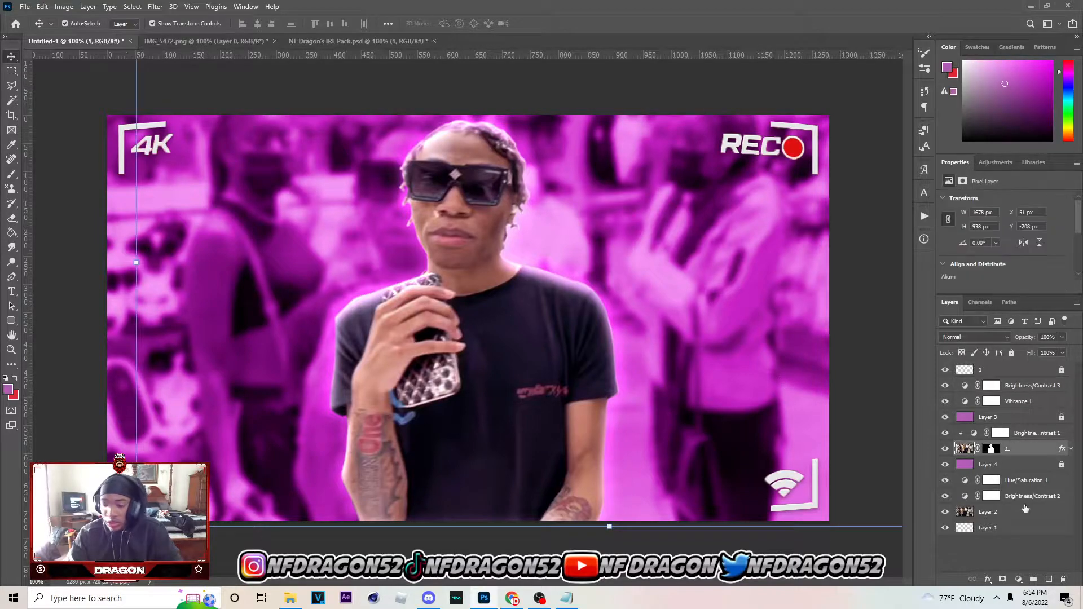
# In NF Dragon's IRL Pack.psd, hide and collapse the Recording Symbols group, and collapse the Effects V2 group
pyautogui.click(1022, 465)
pyautogui.click(361, 41)
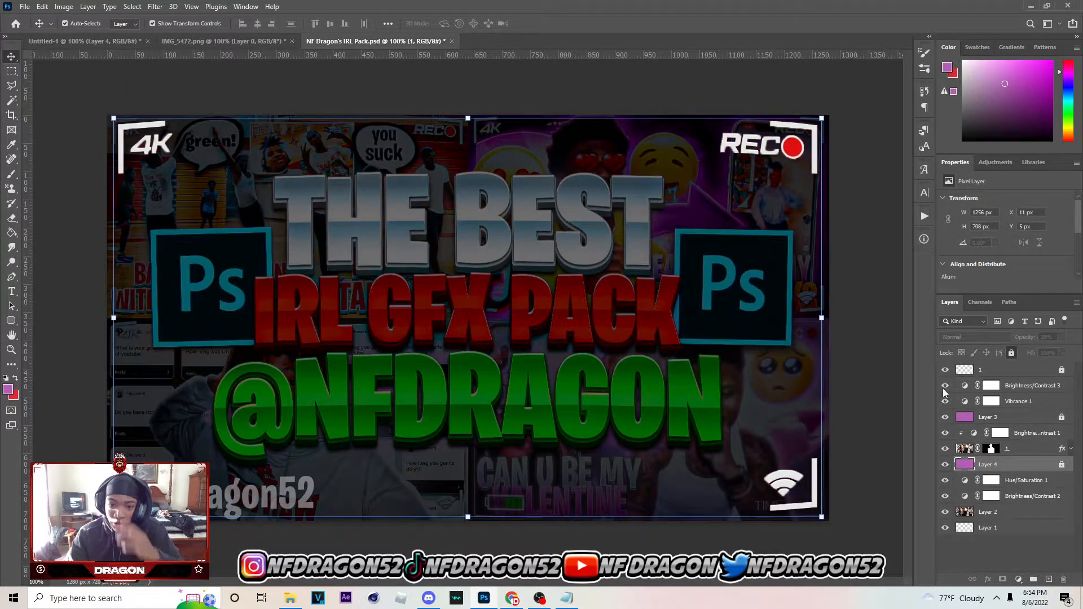
pyautogui.click(966, 473)
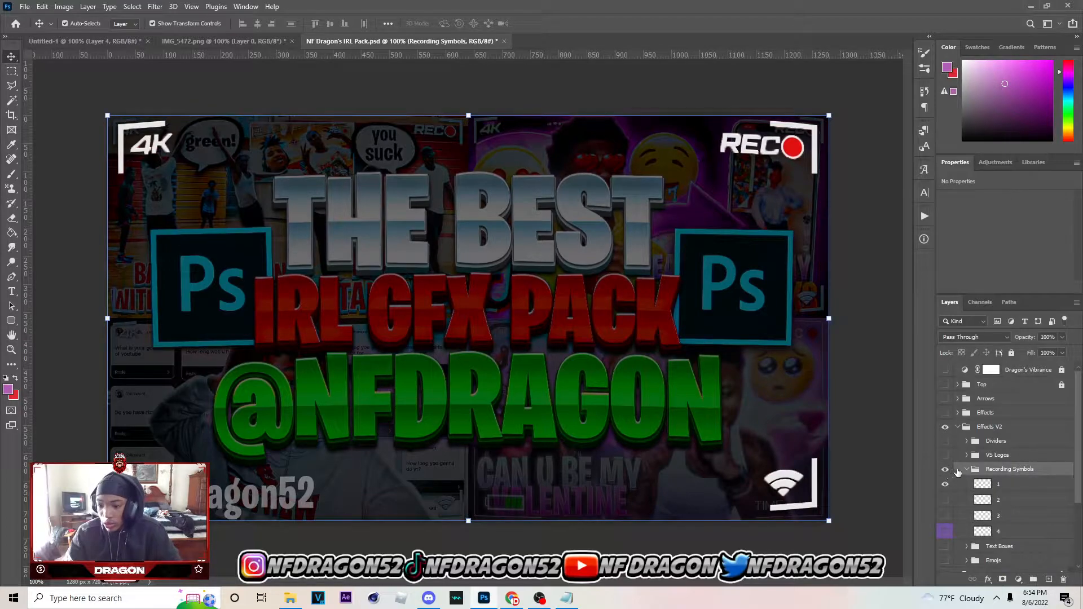
pyautogui.click(945, 469)
pyautogui.click(966, 469)
pyautogui.click(959, 429)
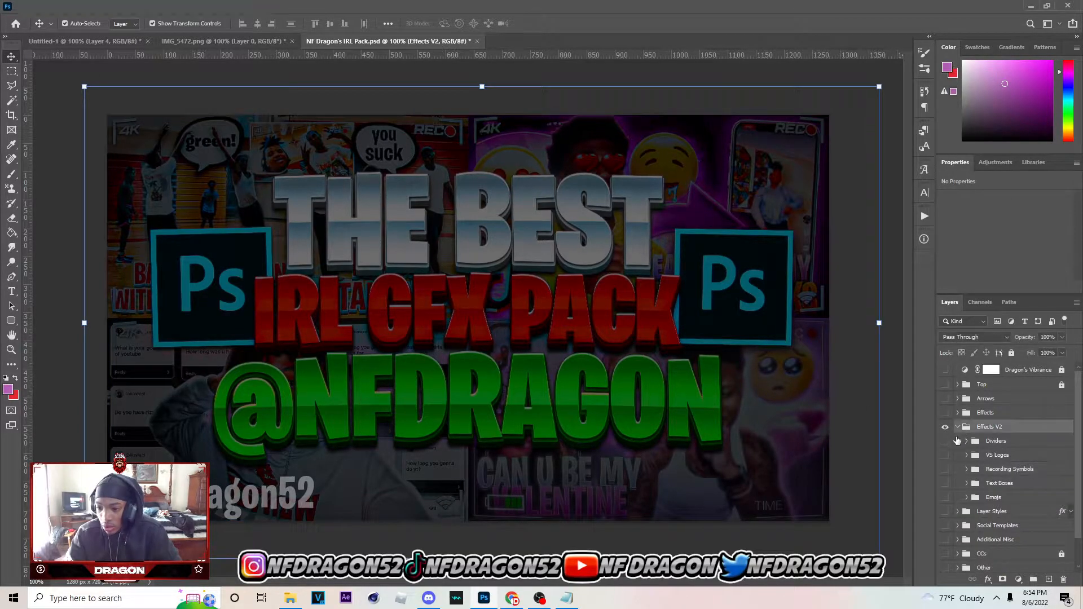
pyautogui.click(958, 427)
# Expand the Effects group and its Sunburst group, and make the Sunburst group visible
pyautogui.click(958, 413)
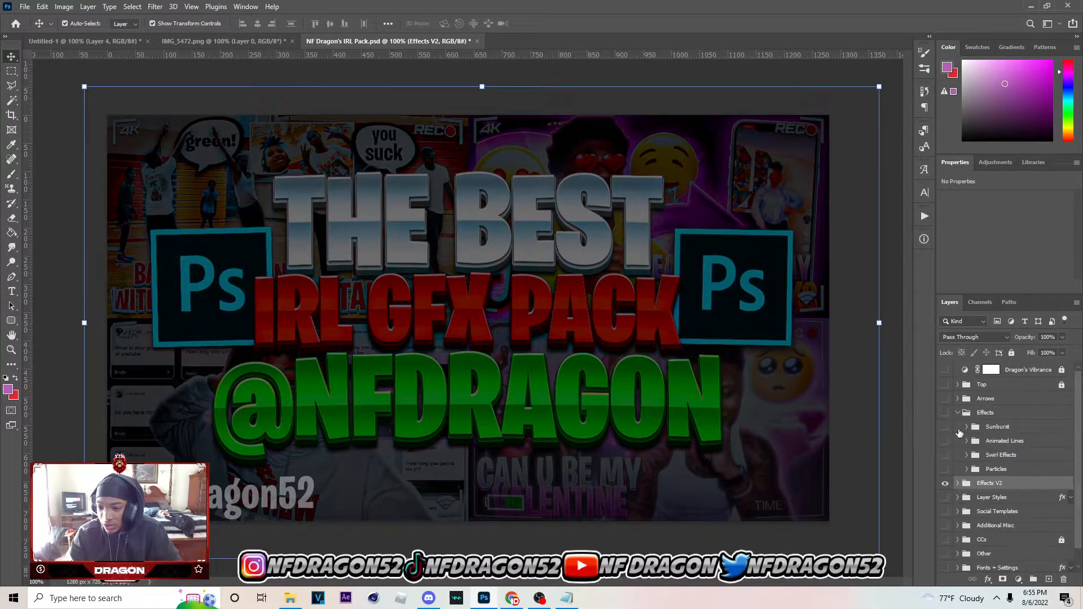
pyautogui.click(961, 427)
pyautogui.click(966, 427)
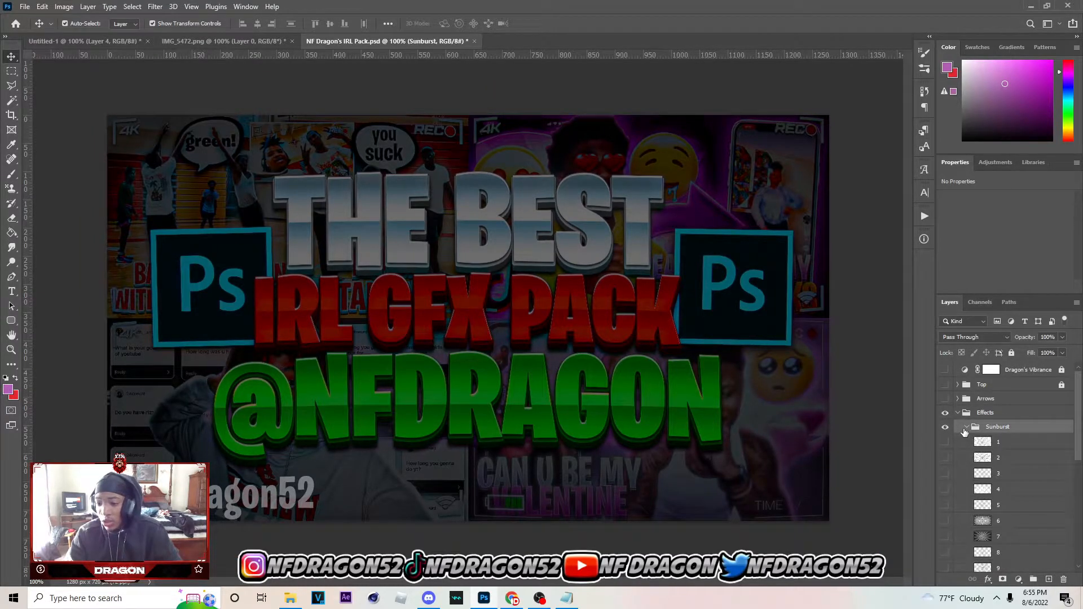
pyautogui.scroll(-3, 945, 469)
pyautogui.click(947, 458)
pyautogui.scroll(1, 954, 443)
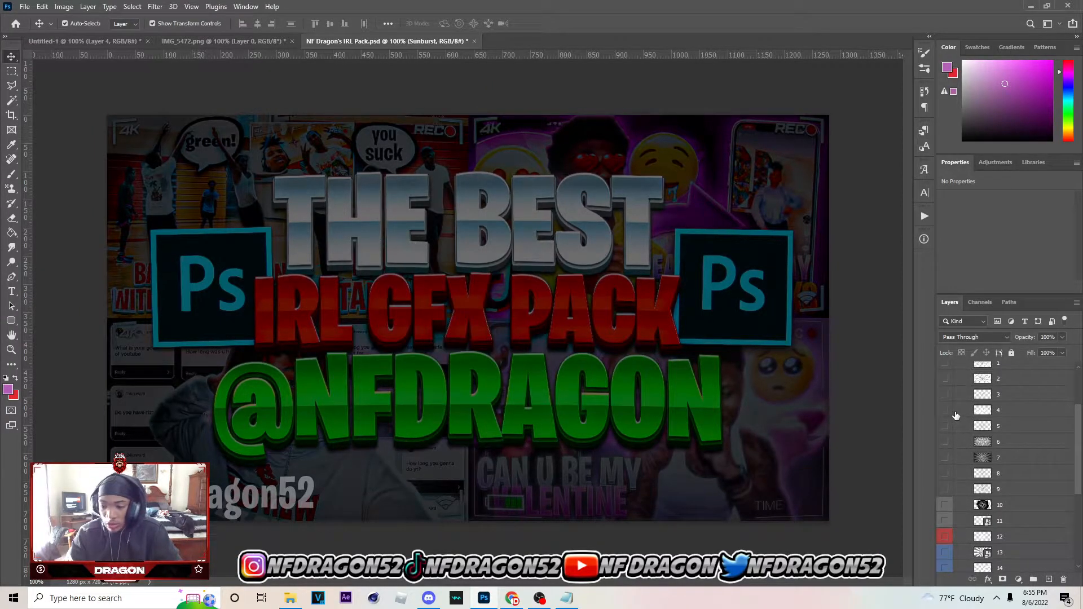
# Preview the ray effects in the Sunburst group one by one by toggling their visibility
pyautogui.click(955, 415)
pyautogui.click(948, 412)
pyautogui.click(948, 412)
pyautogui.click(949, 394)
pyautogui.click(949, 394)
pyautogui.click(950, 379)
pyautogui.click(950, 378)
pyautogui.click(950, 368)
pyautogui.scroll(2, 951, 376)
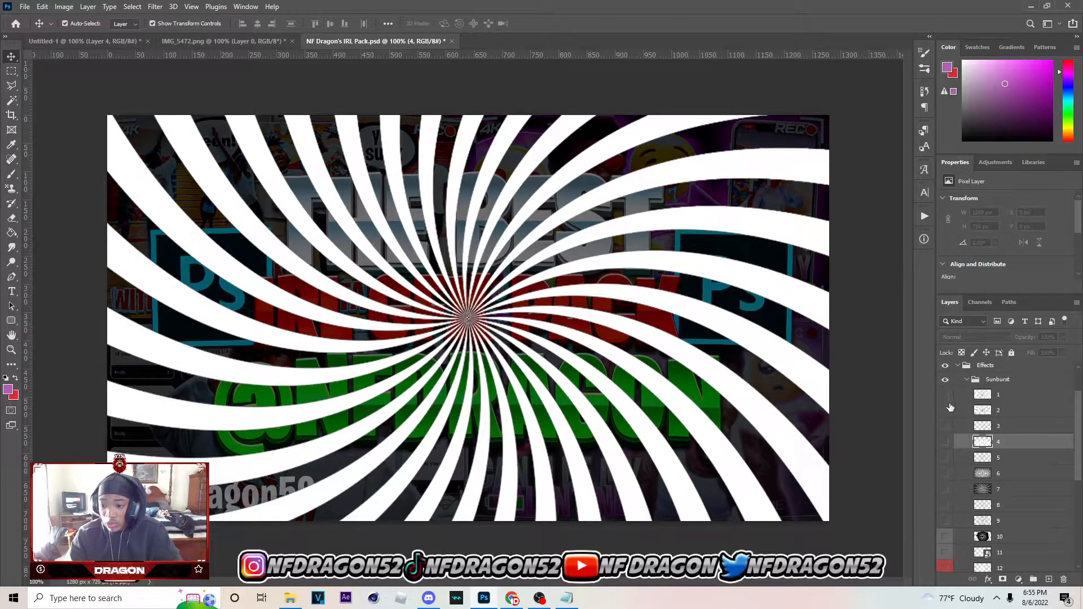
pyautogui.scroll(-4, 950, 408)
pyautogui.click(945, 426)
pyautogui.click(945, 428)
pyautogui.click(947, 443)
pyautogui.click(946, 444)
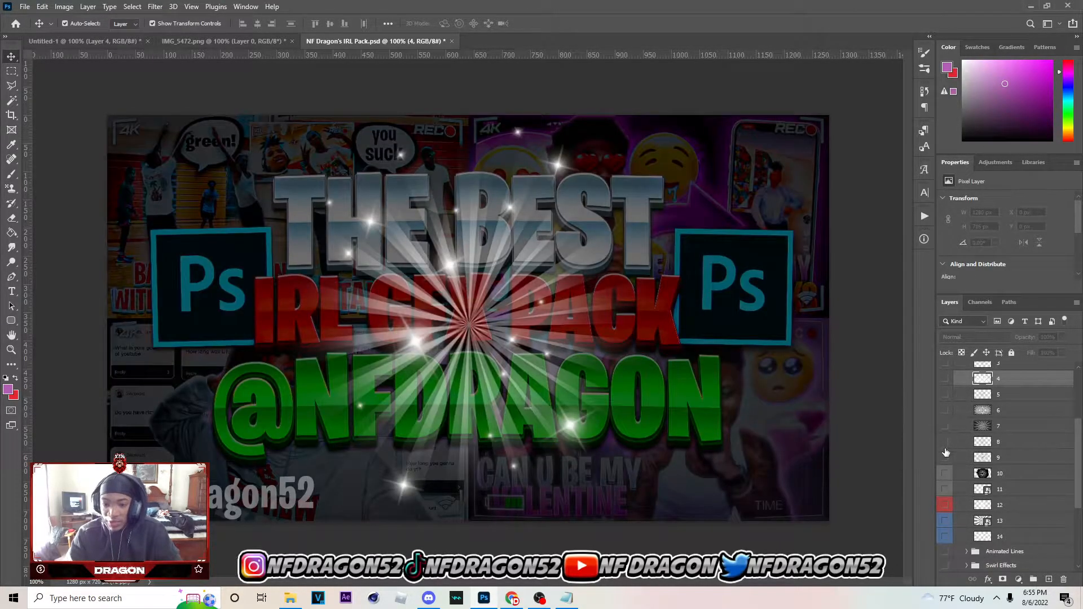
pyautogui.scroll(1, 946, 453)
# Bring sunburst layer 4 into the Untitled-1 document directly above Layer 4 and set its blend mode to Overlay
pyautogui.click(945, 394)
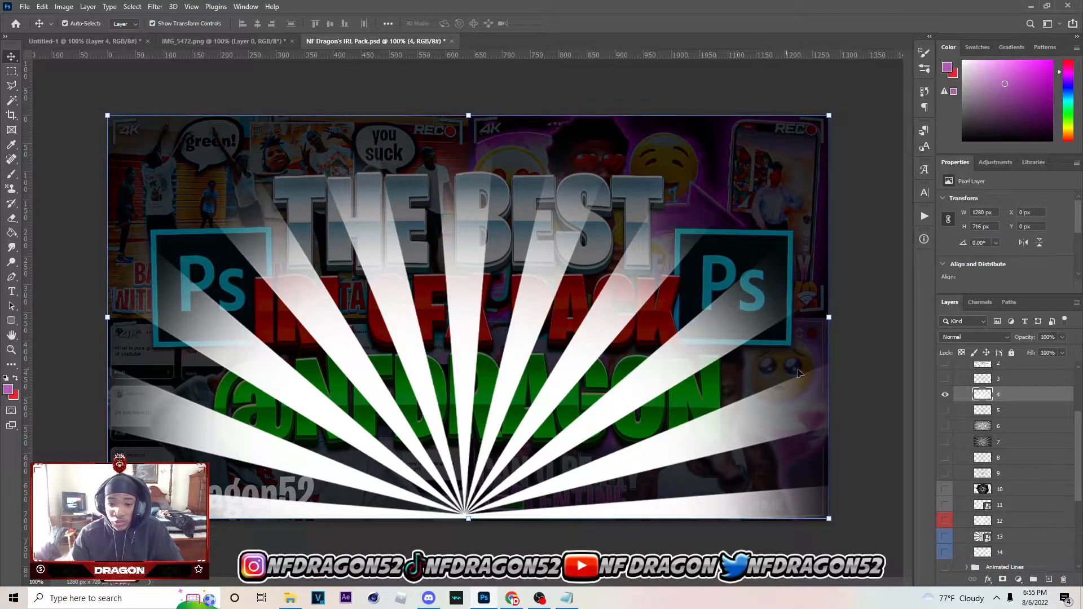
pyautogui.click(223, 41)
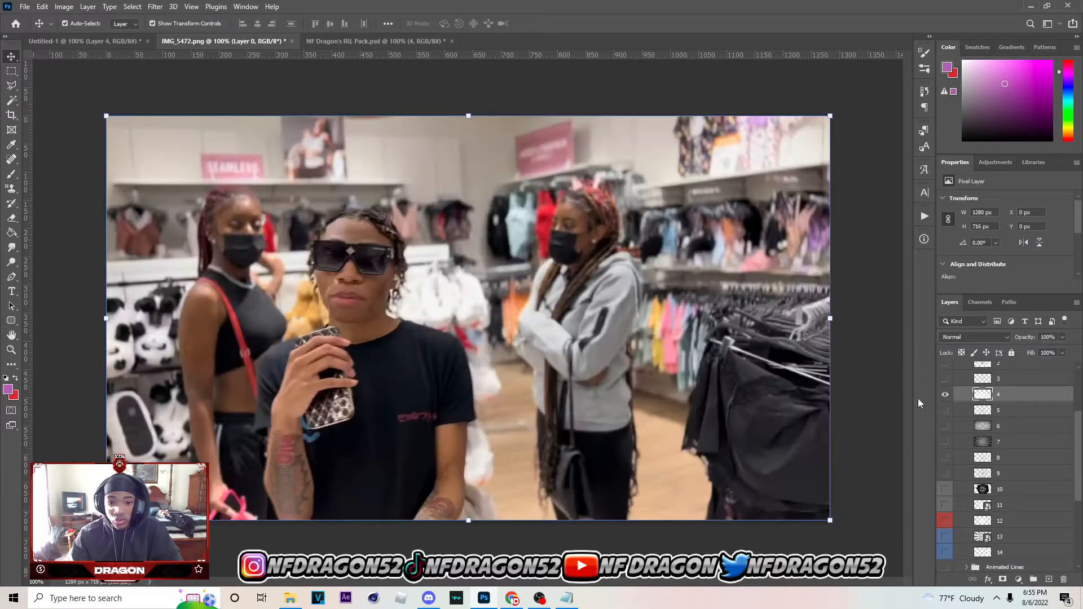
pyautogui.click(84, 41)
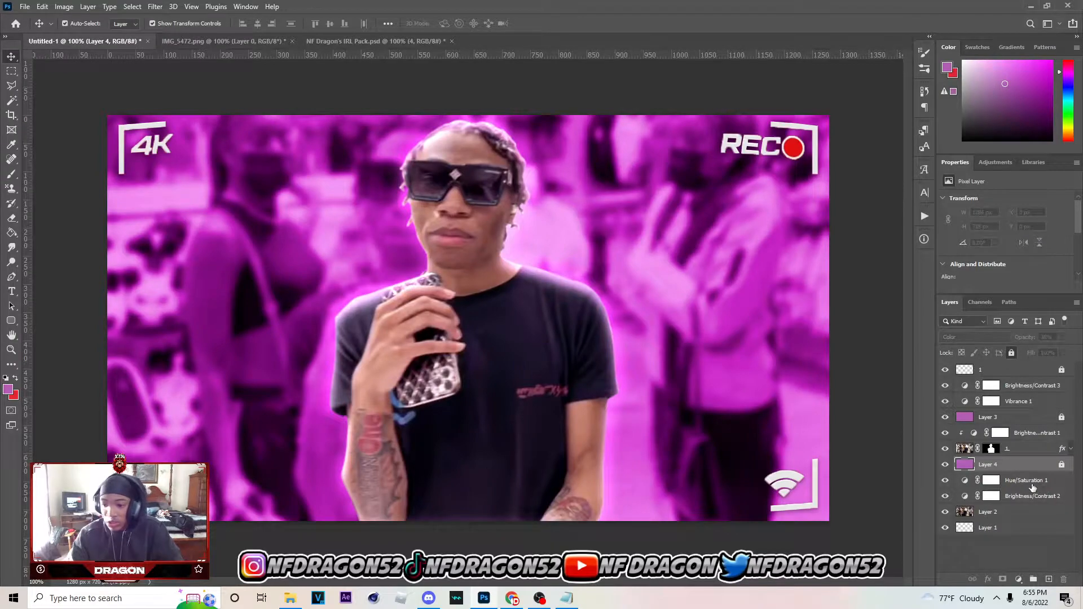
pyautogui.hotkey('ctrl', 'v')
pyautogui.click(982, 337)
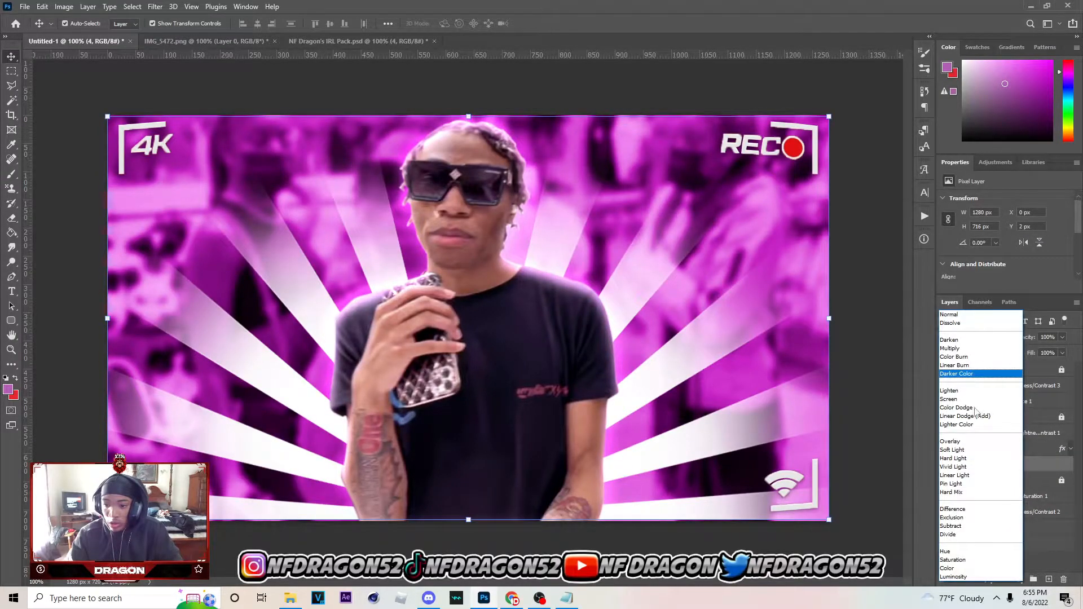
pyautogui.click(972, 445)
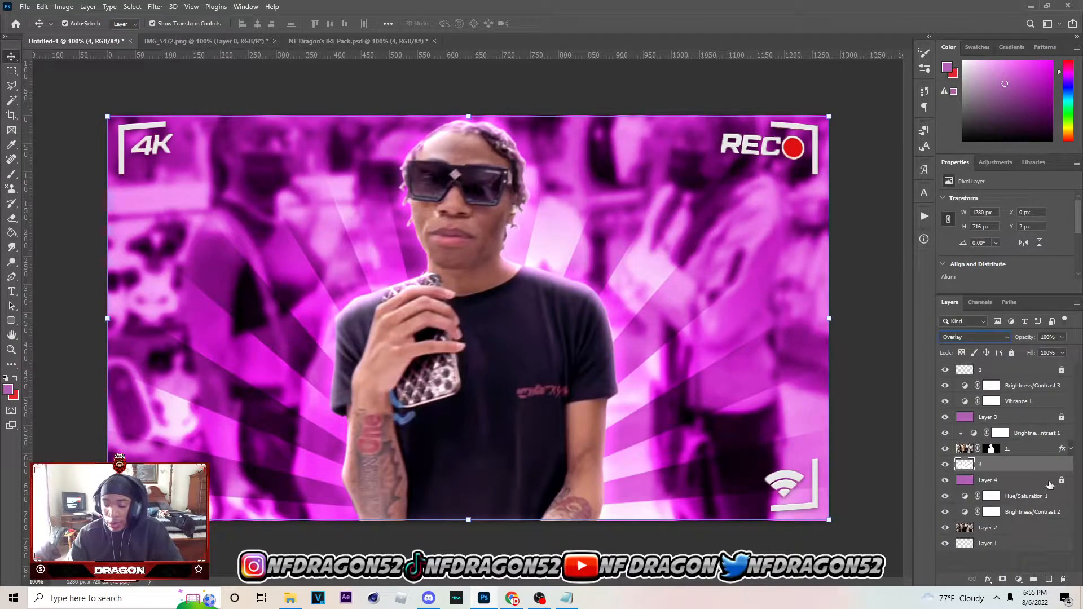
# Add a new layer above the sunburst rays, activate the Brush tool and check its brush preset settings
pyautogui.click(1048, 580)
pyautogui.press('b')
pyautogui.click(82, 24)
pyautogui.click(82, 26)
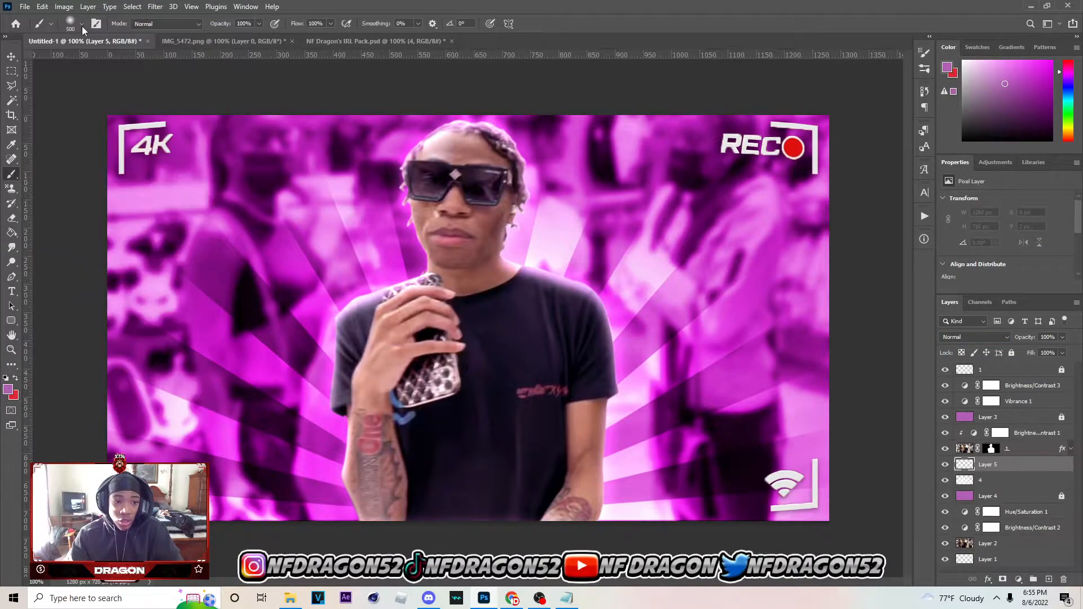
pyautogui.click(80, 24)
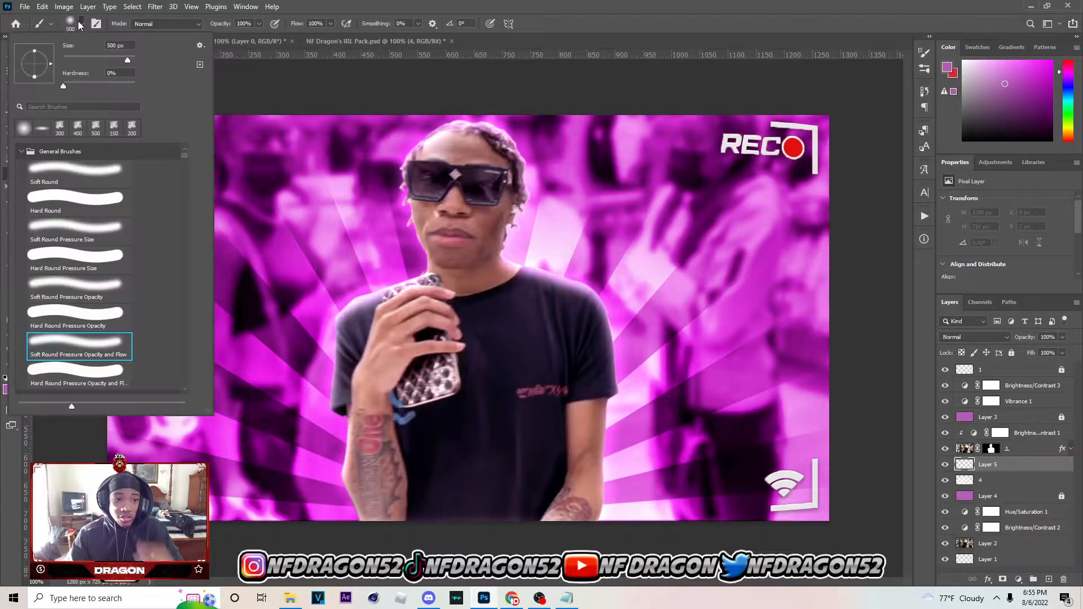
pyautogui.click(81, 27)
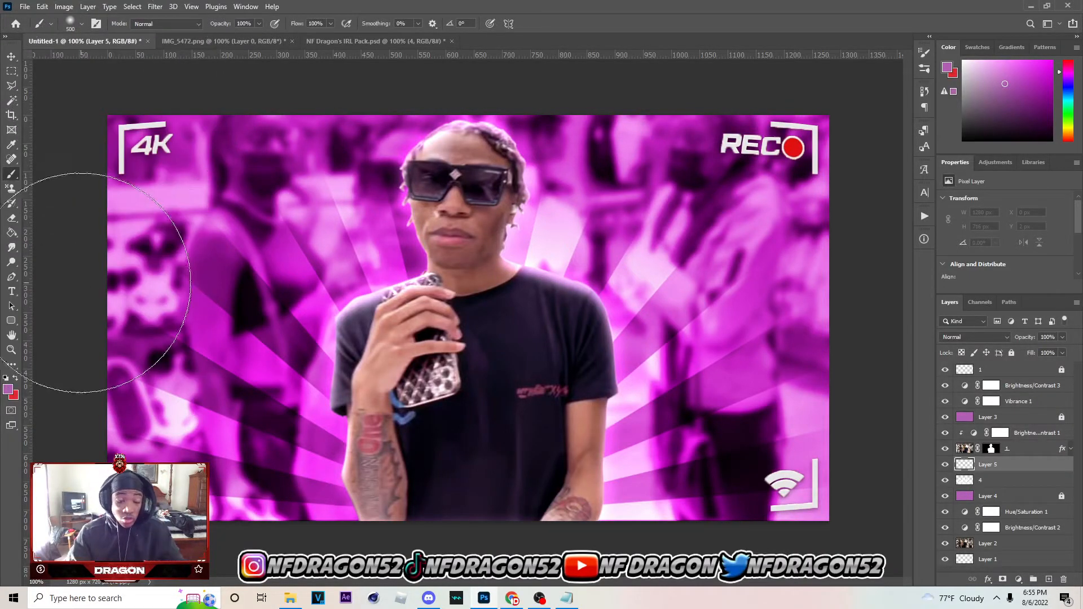
# Swap the foreground and background colours and set the foreground colour to white, ffffff
pyautogui.click(8, 389)
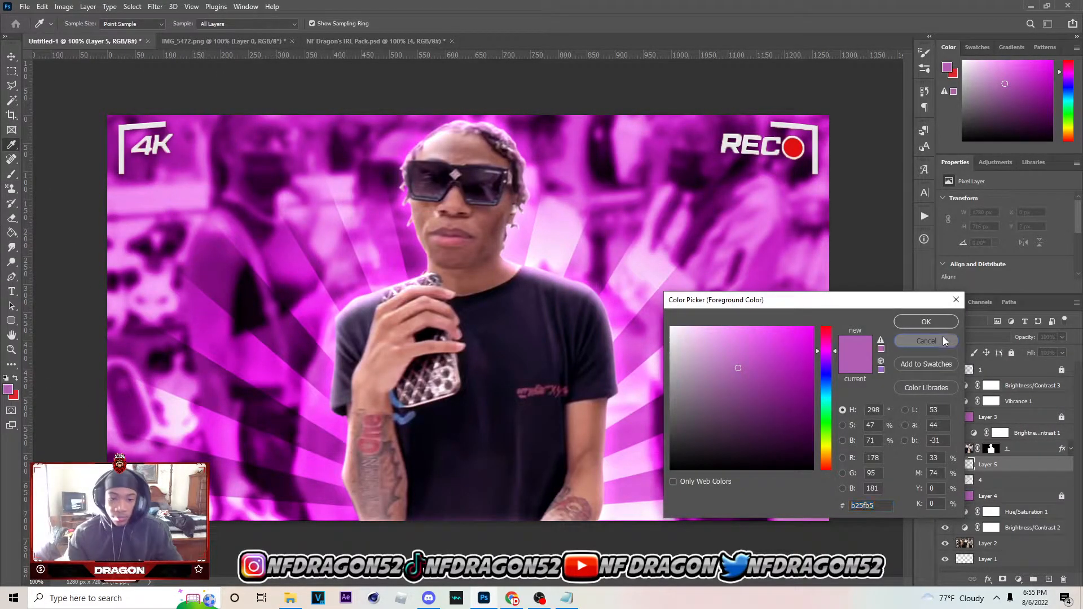
pyautogui.click(927, 341)
pyautogui.click(18, 380)
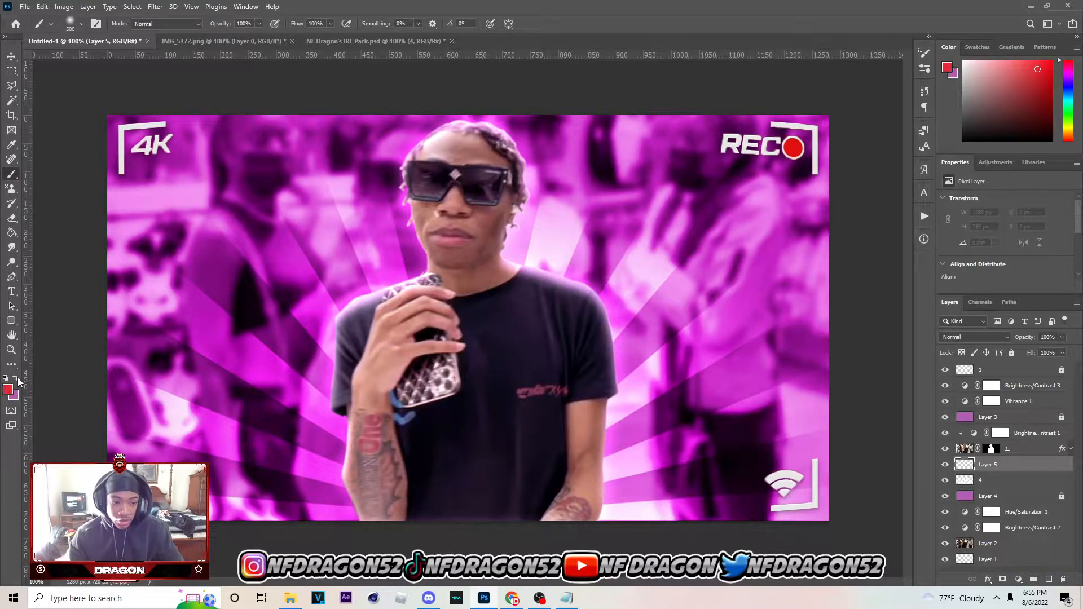
pyautogui.click(10, 389)
pyautogui.write('ffffff')
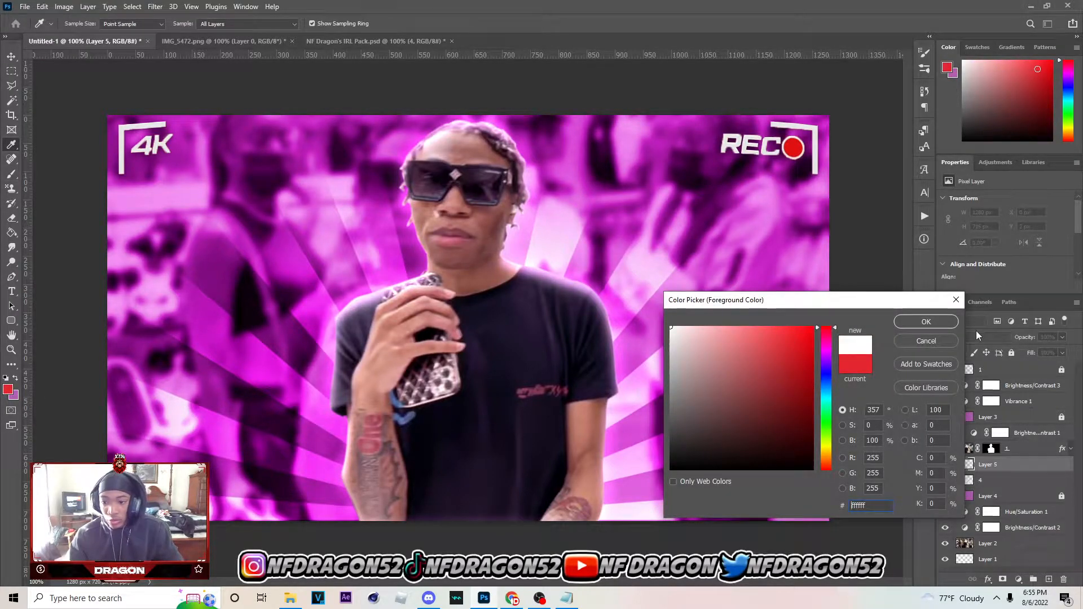
pyautogui.click(928, 322)
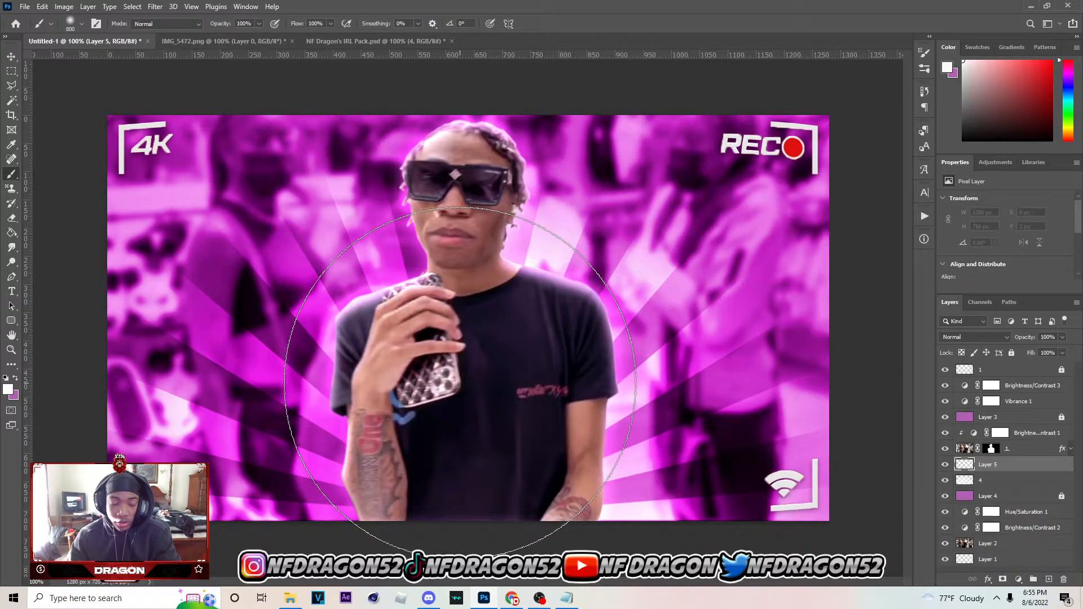
# Paint a soft white glow behind the man on Layer 5 with a 700 px brush
pyautogui.press('[')
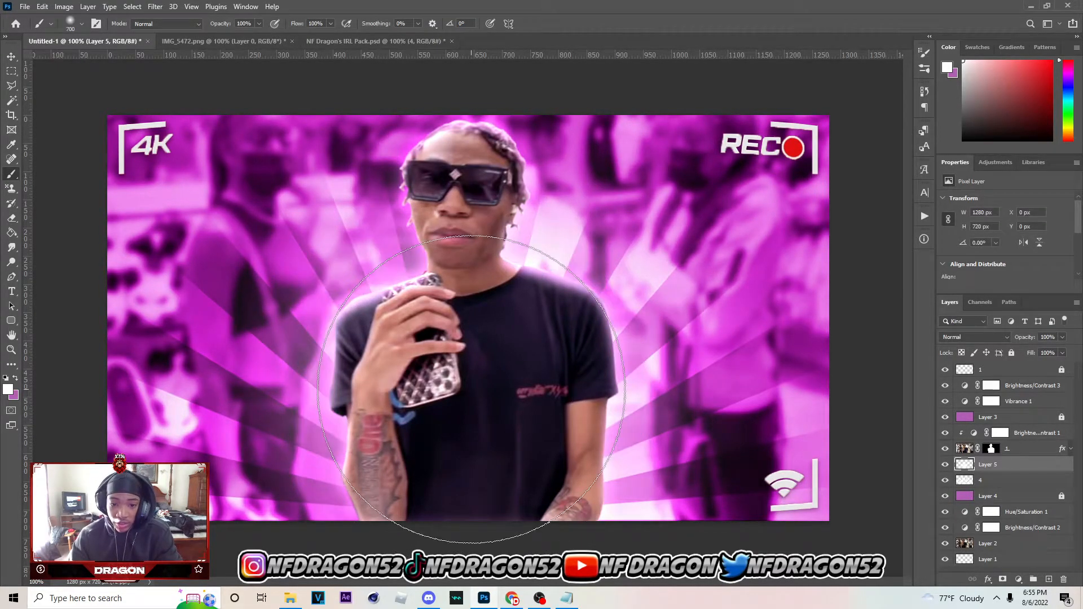
pyautogui.click(465, 361)
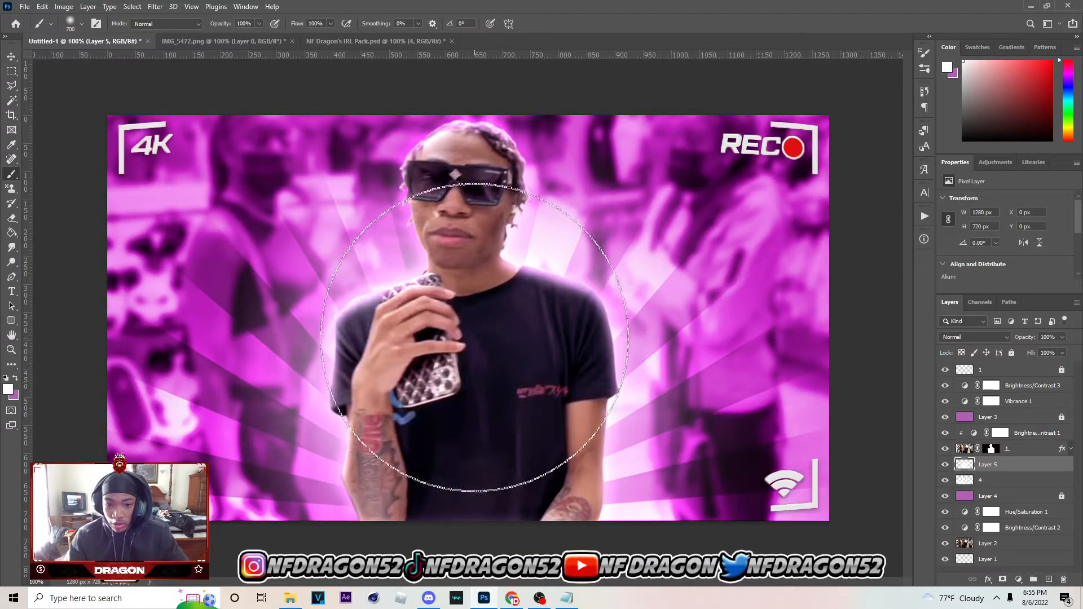
pyautogui.click(461, 347)
pyautogui.click(505, 424)
pyautogui.hotkey('ctrl', 'z')
pyautogui.click(476, 418)
# Set Layer 5's blend mode to Overlay and its opacity to 55%
pyautogui.click(972, 337)
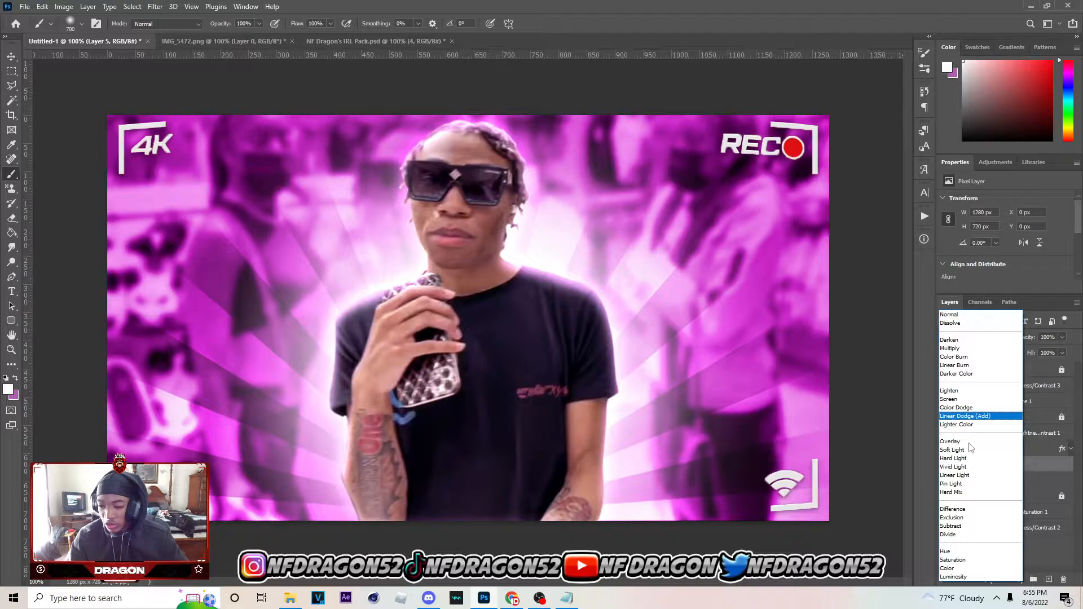
pyautogui.click(968, 446)
pyautogui.moveTo(1027, 352); pyautogui.dragTo(1044, 352)
# Duplicate the glow layer and set the copy to Linear Dodge (Add) at 60% opacity
pyautogui.hotkey('ctrl', 'j')
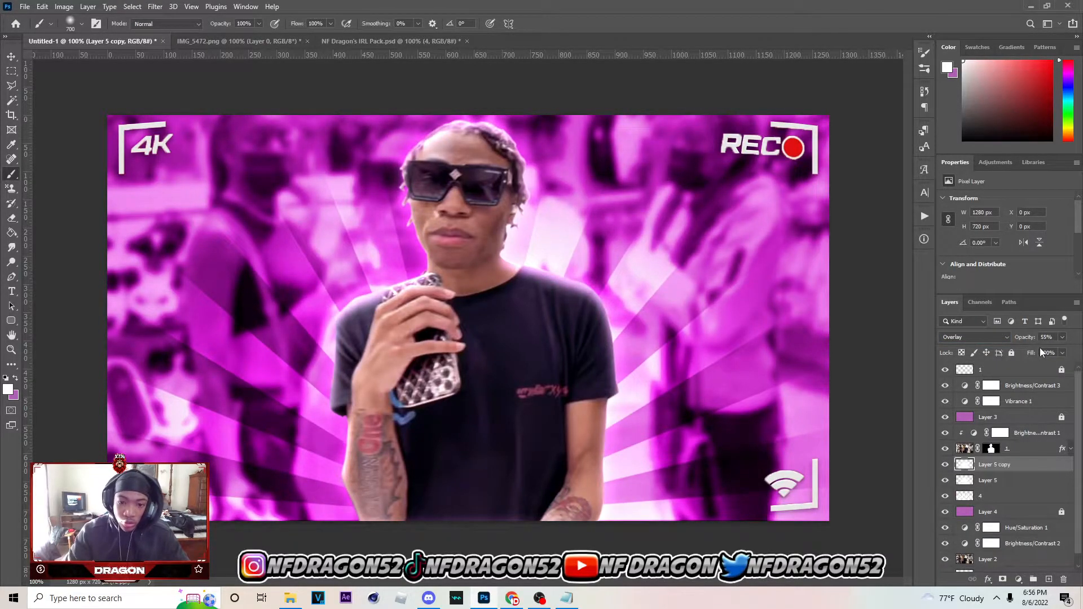
pyautogui.click(984, 336)
pyautogui.click(966, 416)
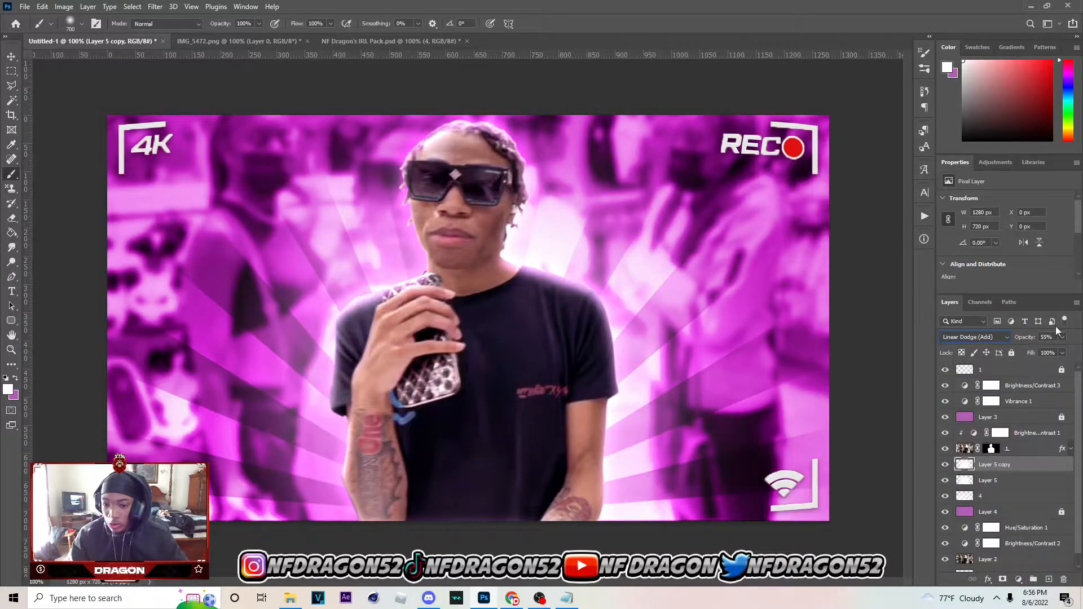
pyautogui.click(1063, 337)
pyautogui.moveTo(1053, 352); pyautogui.dragTo(1059, 352)
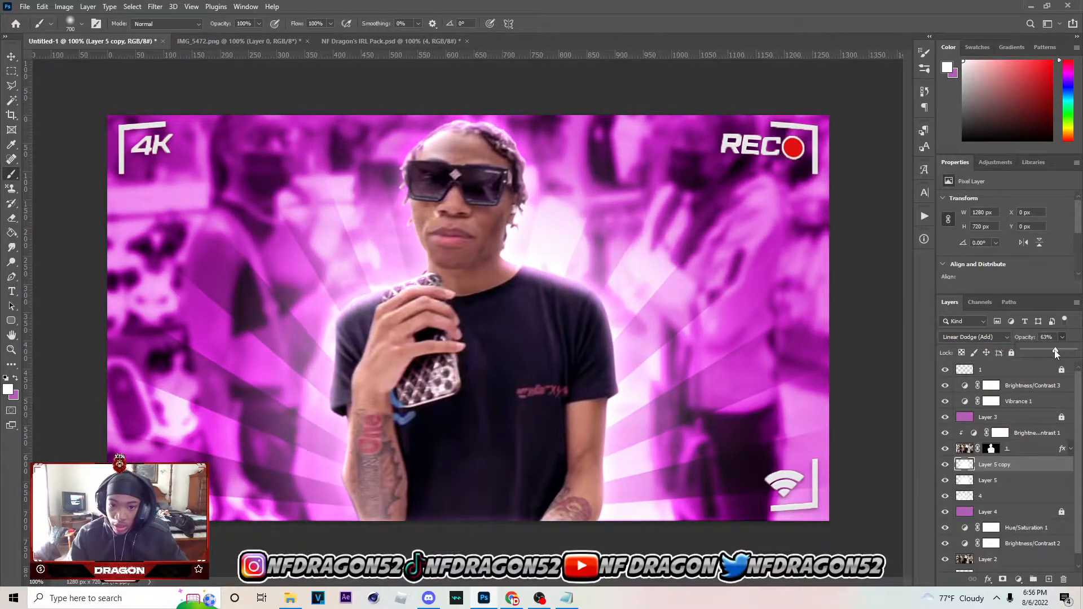
# Duplicate the Linear Dodge glow layer and set the new copy to Screen at 35% opacity
pyautogui.hotkey('ctrl', 'j')
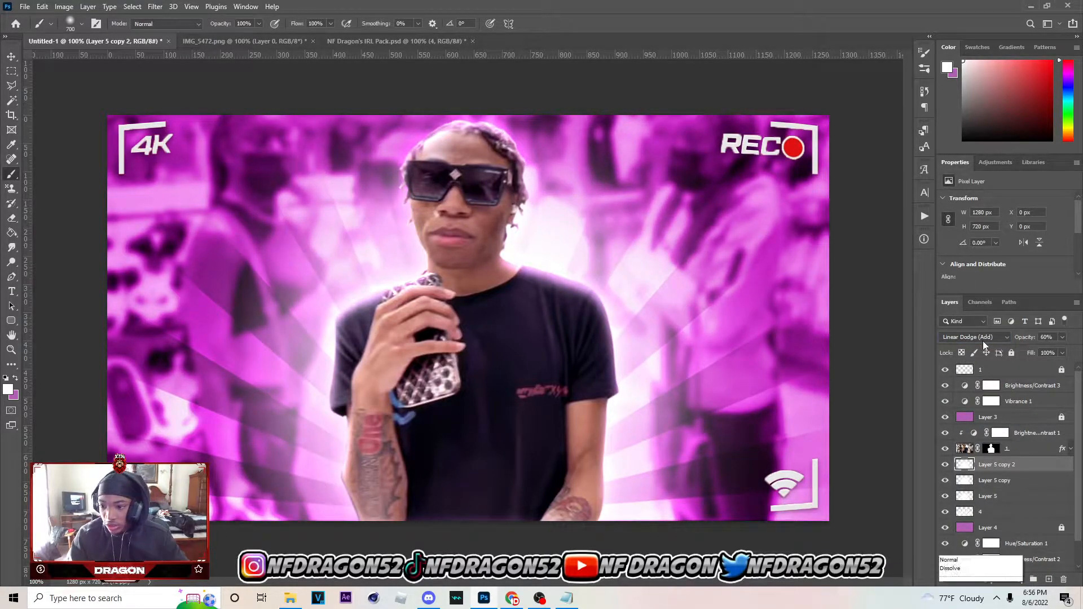
pyautogui.click(983, 339)
pyautogui.click(948, 399)
pyautogui.click(1063, 337)
pyautogui.moveTo(1055, 352); pyautogui.dragTo(1043, 353)
# Lower the opacity of Layer 5 copy to about 58%
pyautogui.click(994, 480)
pyautogui.click(1063, 337)
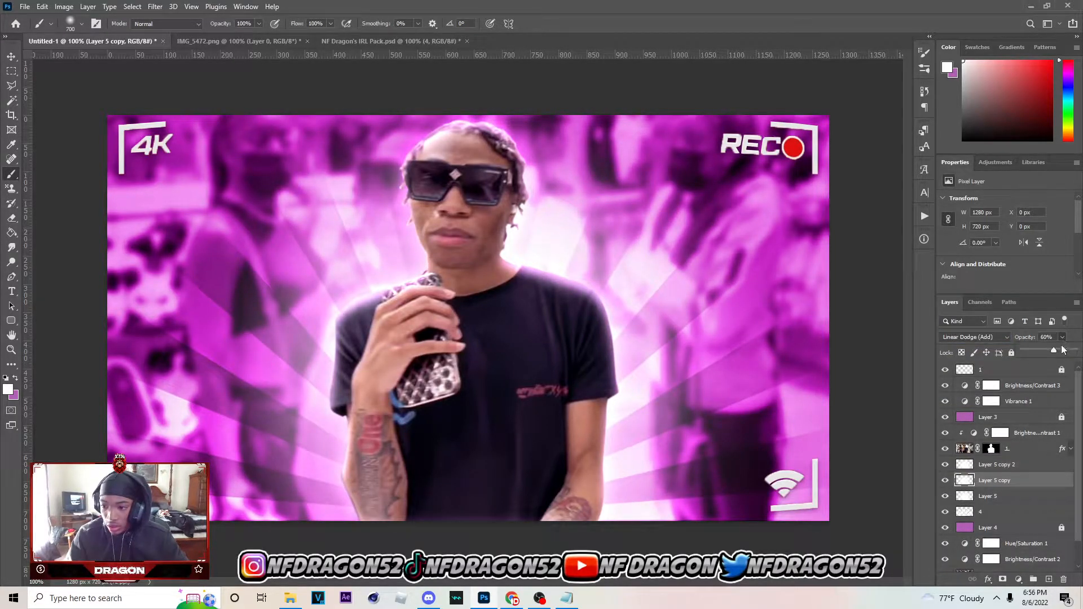
pyautogui.moveTo(1044, 352); pyautogui.dragTo(1053, 353)
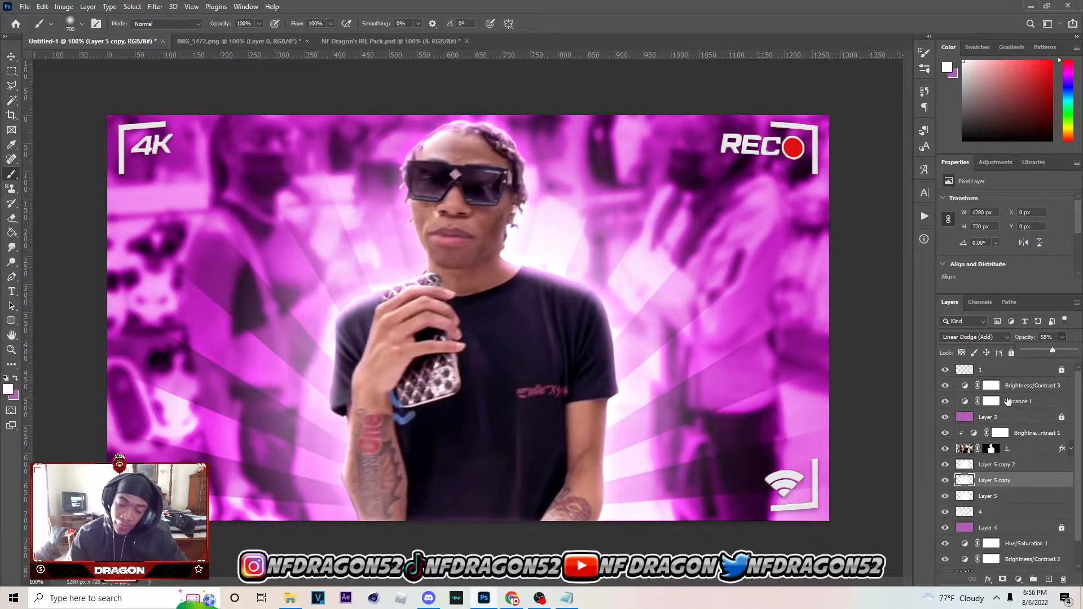
# Group the three glow layers, name the group 1 and lock it
pyautogui.click(998, 466)
pyautogui.keyDown('shift'); pyautogui.click(992, 499); pyautogui.keyUp('shift')
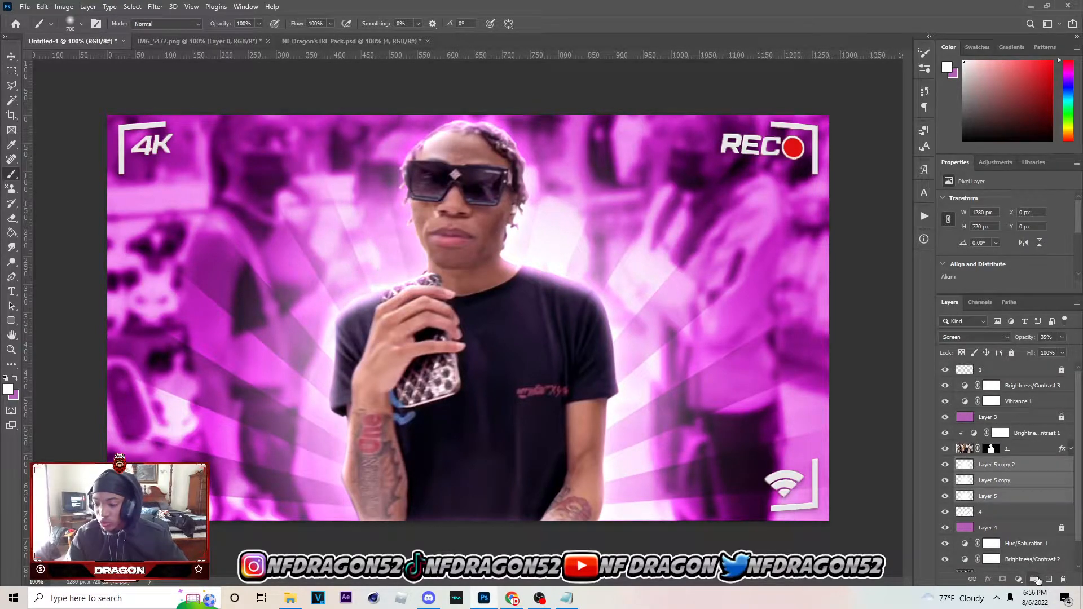
pyautogui.click(1034, 579)
pyautogui.doubleClick(991, 467)
pyautogui.write('1')
pyautogui.press('Return')
pyautogui.click(1011, 353)
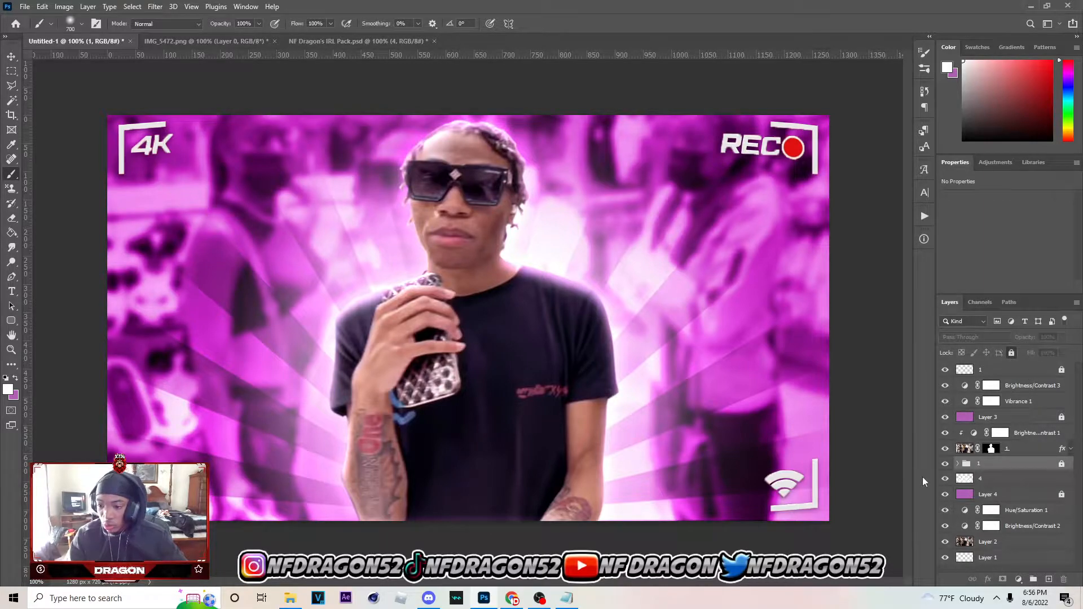
# Add a new layer directly below Layer 3 and paint soft white spots above both of the man's shoulders with a smaller brush
pyautogui.click(1038, 417)
pyautogui.keyDown('ctrl'); pyautogui.click(1049, 579); pyautogui.keyUp('ctrl')
pyautogui.press('[')
pyautogui.press('[')
pyautogui.press('[')
pyautogui.click(576, 245)
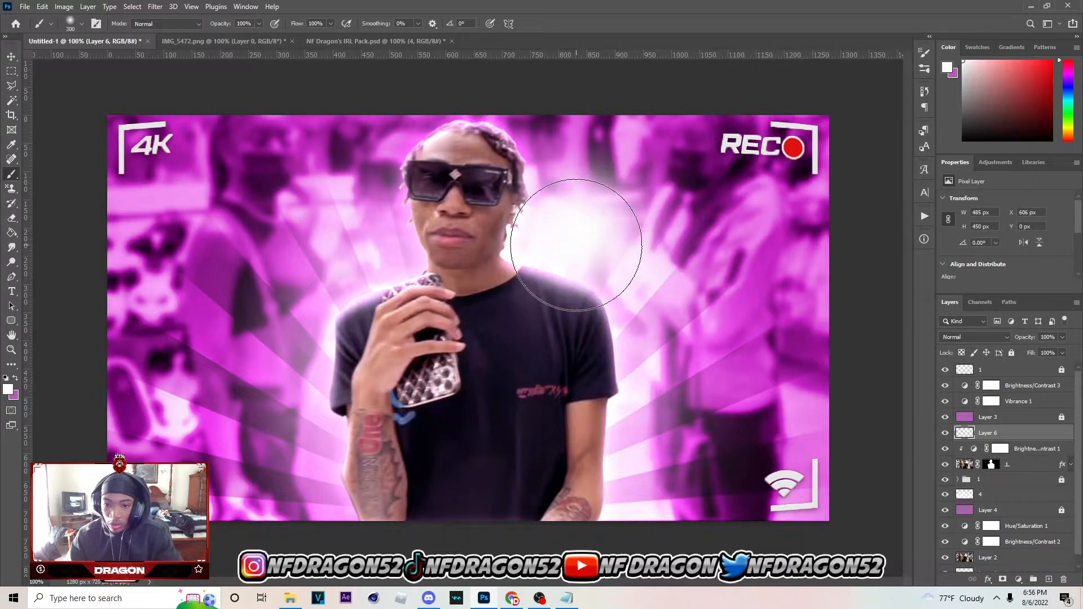
pyautogui.hotkey('ctrl', 'z')
pyautogui.click(582, 233)
pyautogui.click(371, 245)
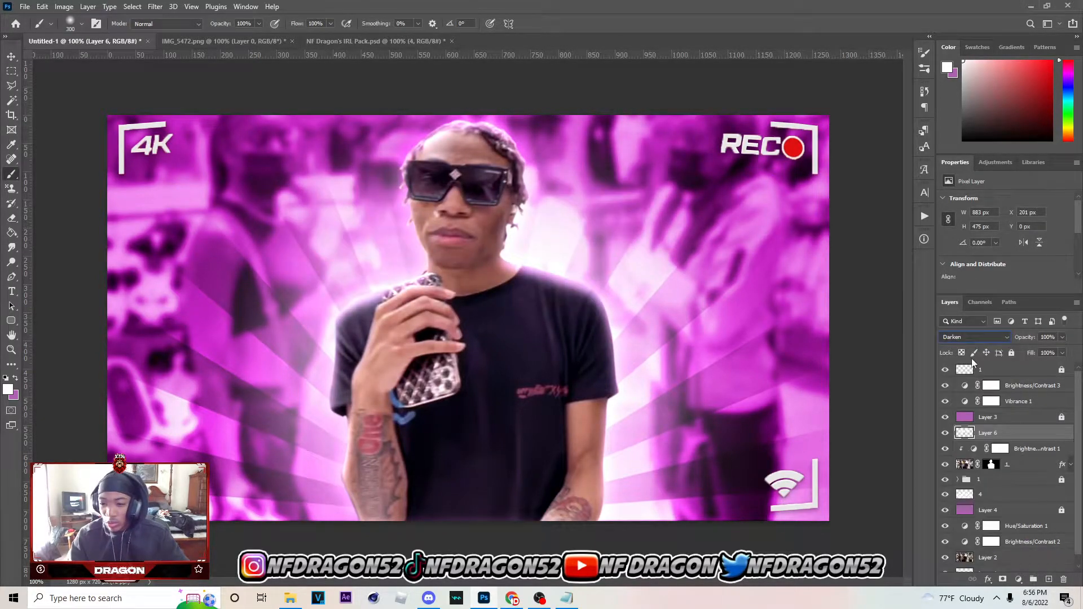
# Set Layer 6's blend mode to Screen at 64% opacity, switch to the Move tool and deselect the layer
pyautogui.click(972, 338)
pyautogui.click(963, 404)
pyautogui.click(1064, 338)
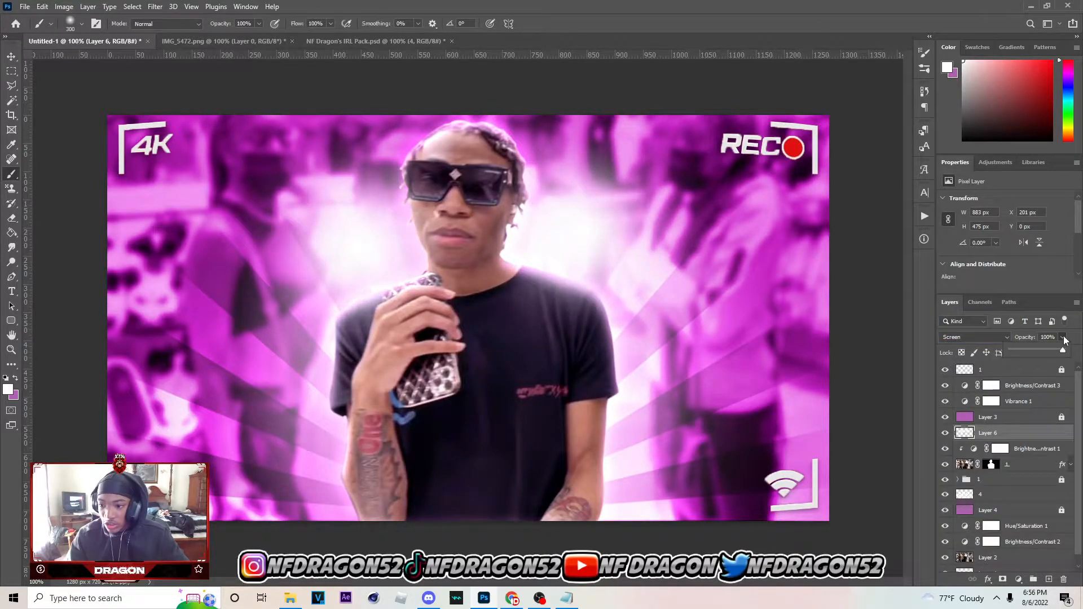
pyautogui.moveTo(1027, 352); pyautogui.dragTo(1042, 354)
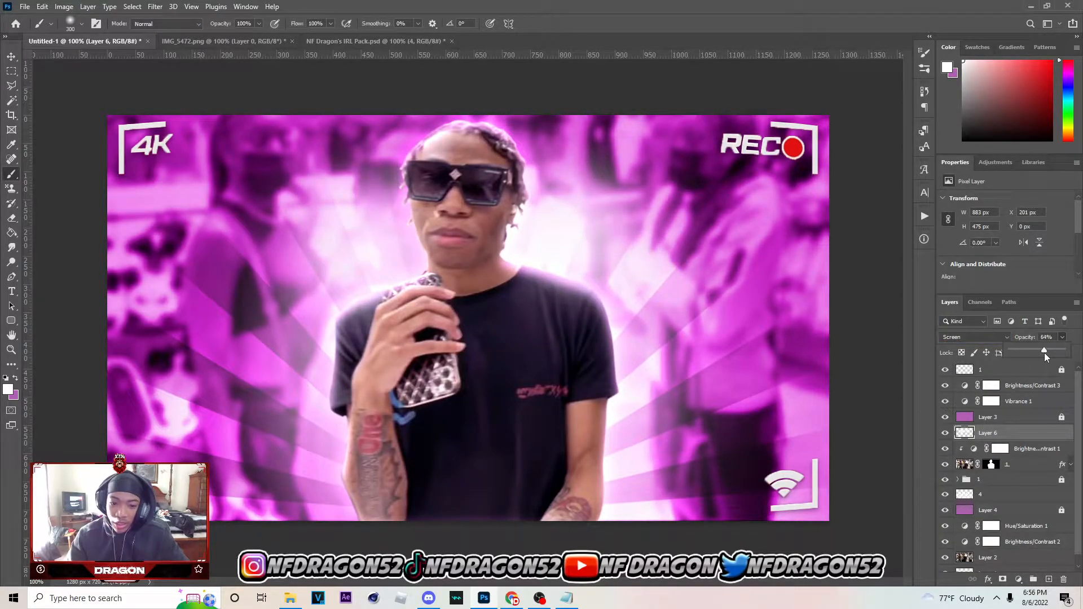
pyautogui.click(8, 56)
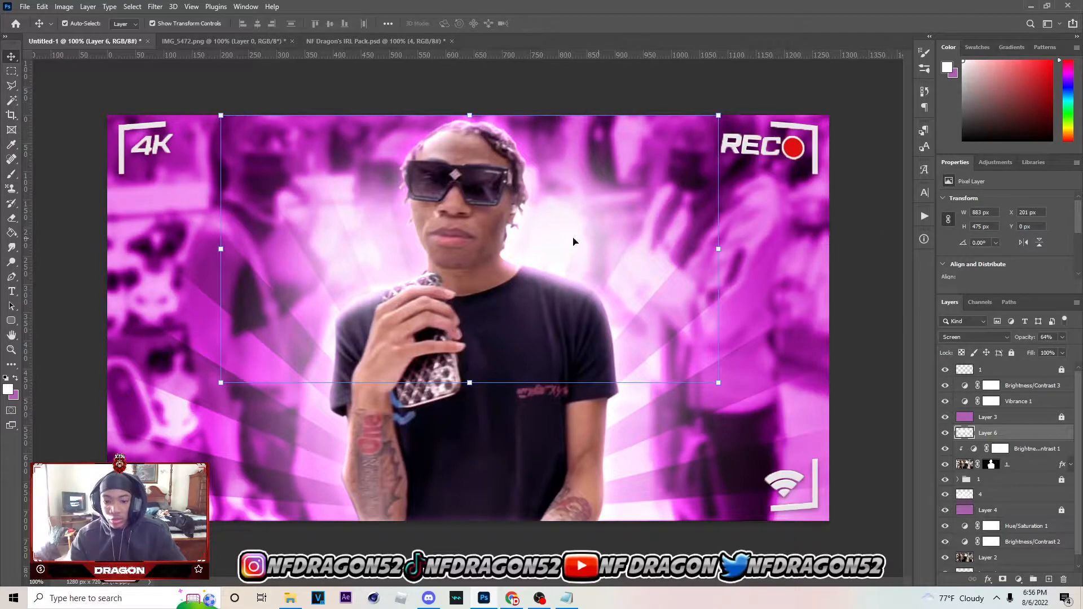
pyautogui.click(546, 454)
pyautogui.click(317, 112)
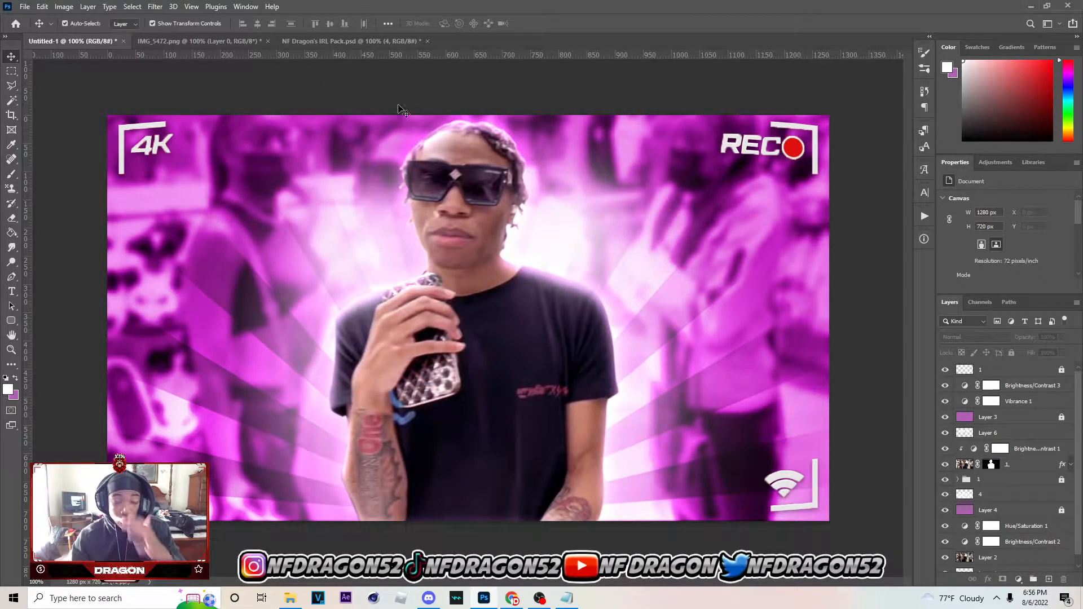
# In the NF Dragon's IRL Pack.psd document, hide sunburst layer 4 and collapse the Sunburst group
pyautogui.click(350, 41)
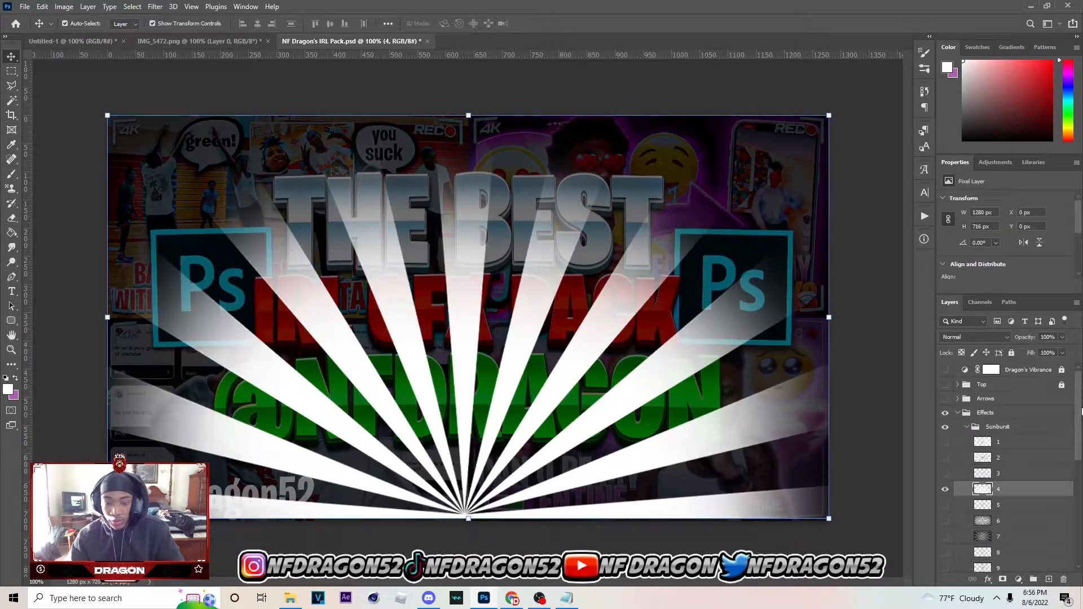
pyautogui.click(945, 489)
pyautogui.click(997, 426)
pyautogui.click(967, 426)
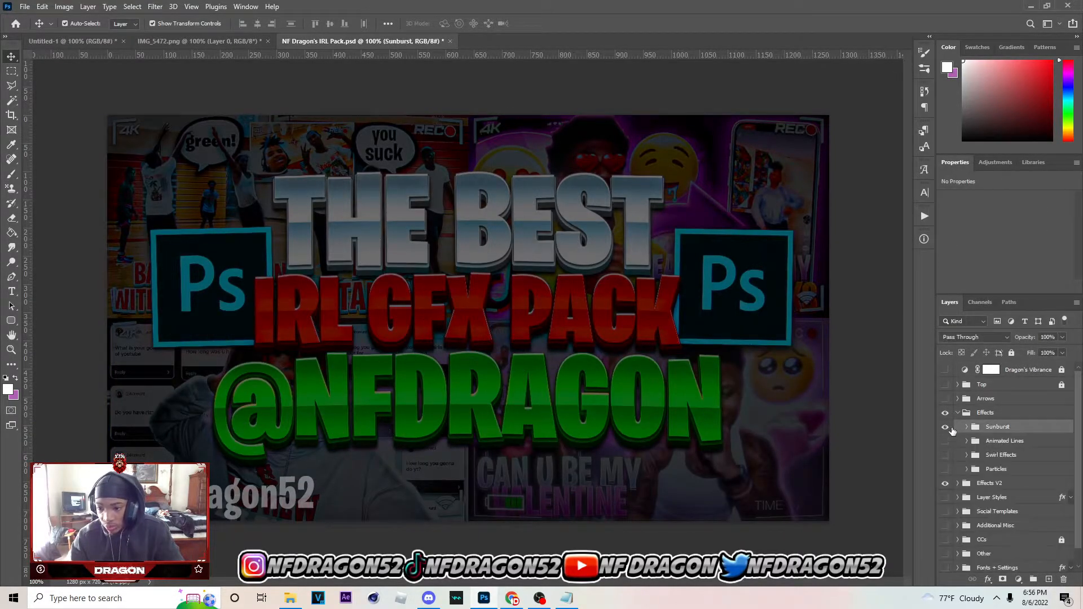
# Expand the Particles group and its Particles + Lights subgroup, and make them visible
pyautogui.click(966, 468)
pyautogui.scroll(-1, 963, 465)
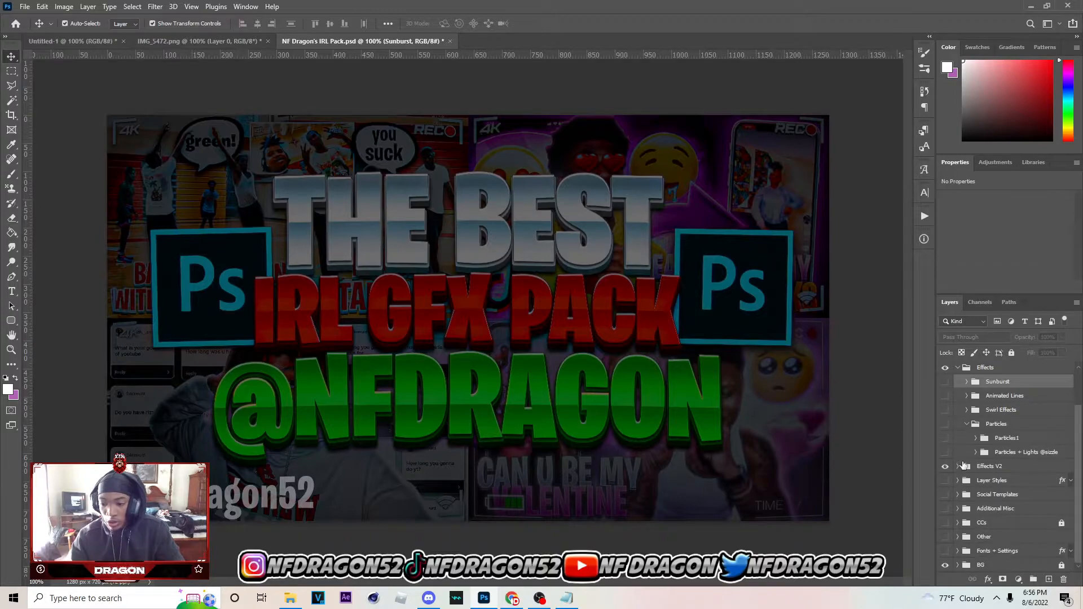
pyautogui.click(975, 452)
pyautogui.scroll(-1, 979, 451)
pyautogui.click(945, 389)
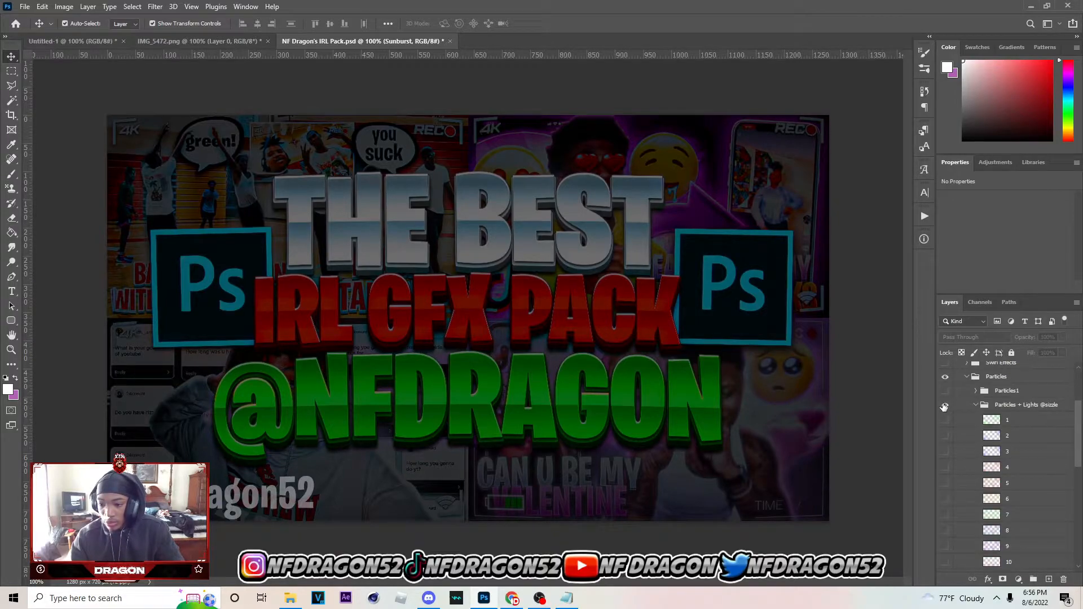
# Preview the overlays in the Particles + Lights group one by one by toggling their visibility
pyautogui.scroll(-1, 941, 438)
pyautogui.click(945, 436)
pyautogui.click(945, 435)
pyautogui.click(946, 420)
pyautogui.click(946, 420)
pyautogui.click(946, 404)
pyautogui.click(946, 407)
pyautogui.click(946, 391)
pyautogui.click(945, 390)
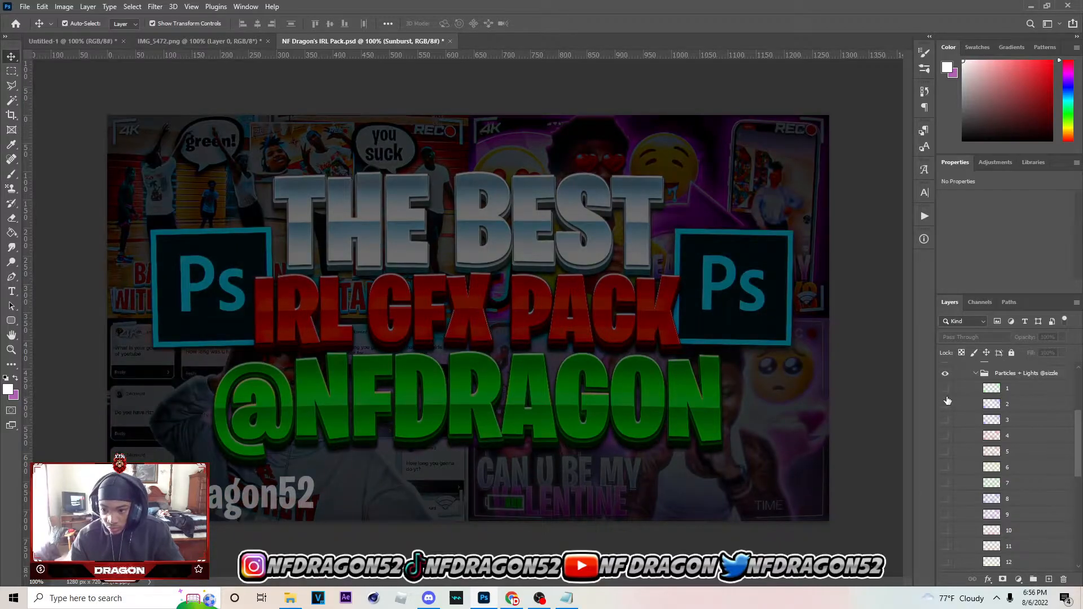
pyautogui.scroll(-1, 948, 401)
pyautogui.click(946, 406)
pyautogui.click(946, 404)
pyautogui.click(946, 390)
pyautogui.click(947, 390)
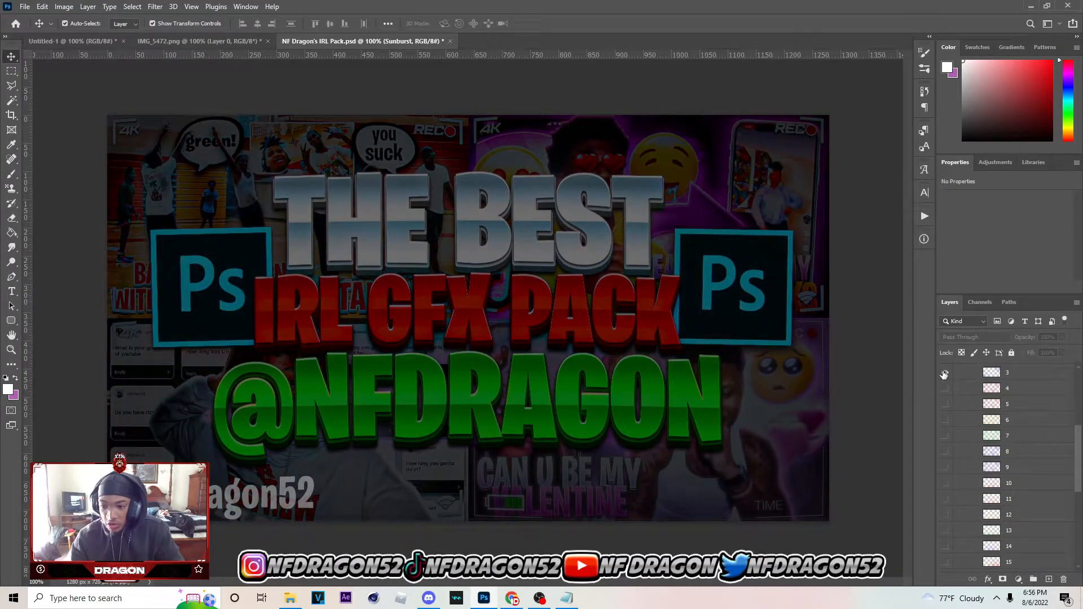
pyautogui.click(945, 374)
pyautogui.click(945, 375)
pyautogui.scroll(1, 945, 375)
pyautogui.click(946, 376)
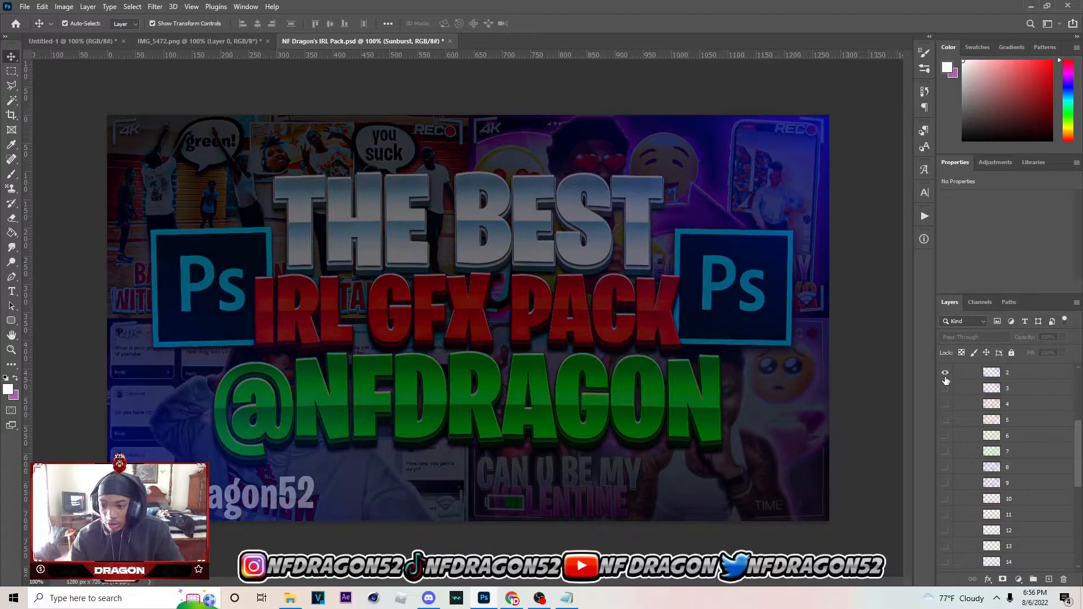
pyautogui.click(946, 375)
pyautogui.click(945, 389)
pyautogui.click(946, 389)
# Show particle layer 5 and bring it into the Untitled-1 document directly above Layer 6
pyautogui.click(946, 420)
pyautogui.click(965, 422)
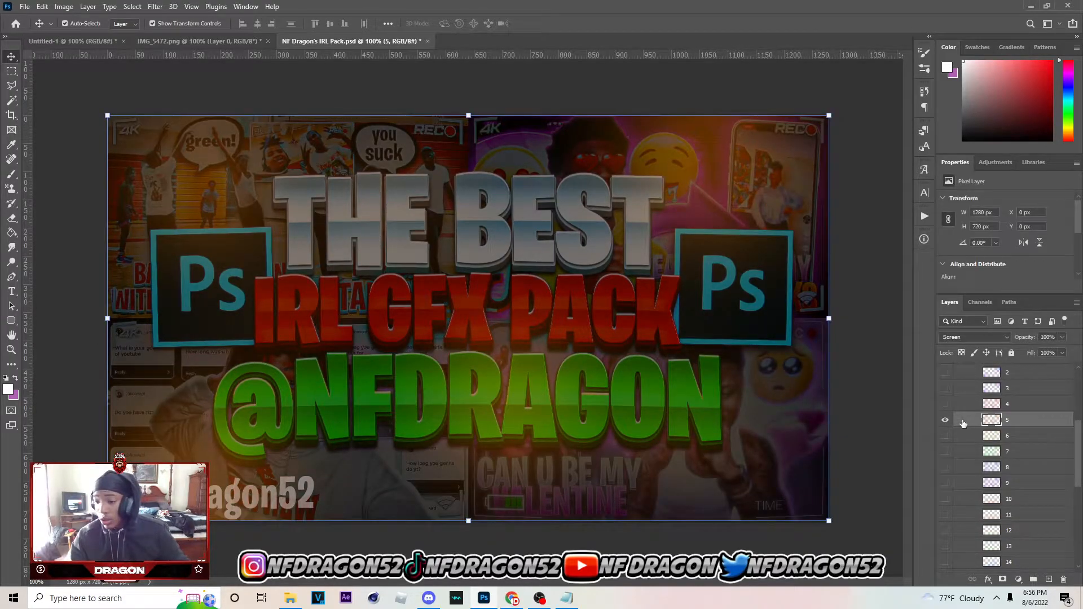
pyautogui.click(946, 405)
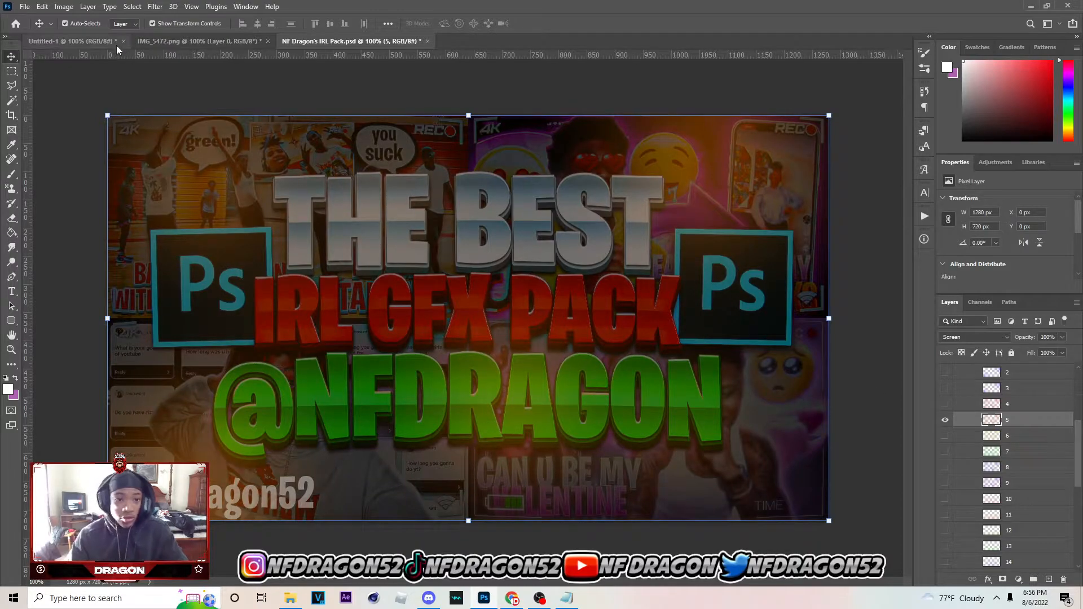
pyautogui.click(93, 40)
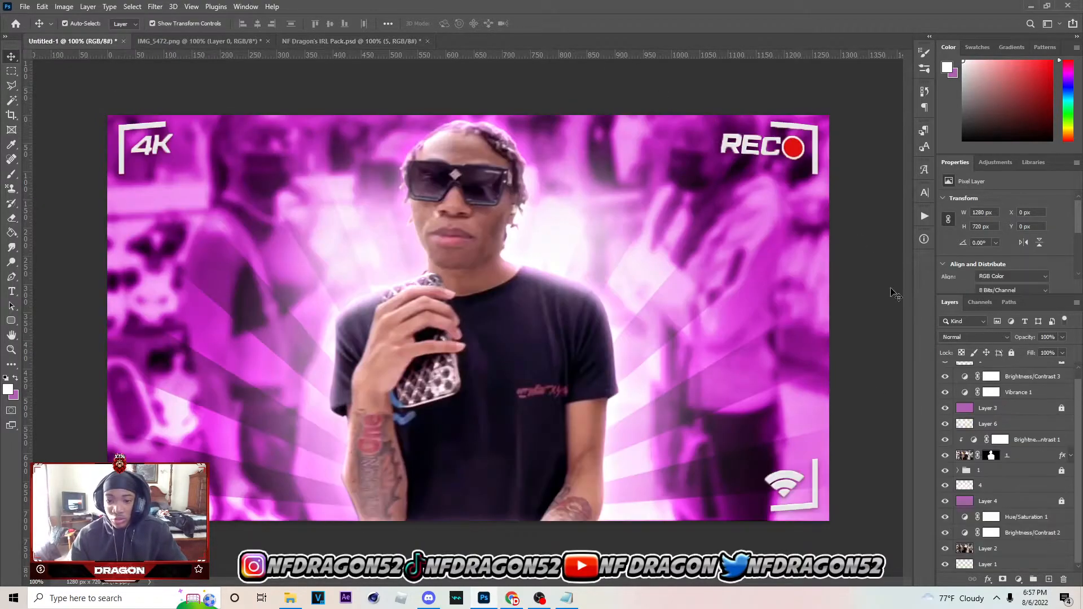
pyautogui.moveTo(991, 425); pyautogui.dragTo(990, 422)
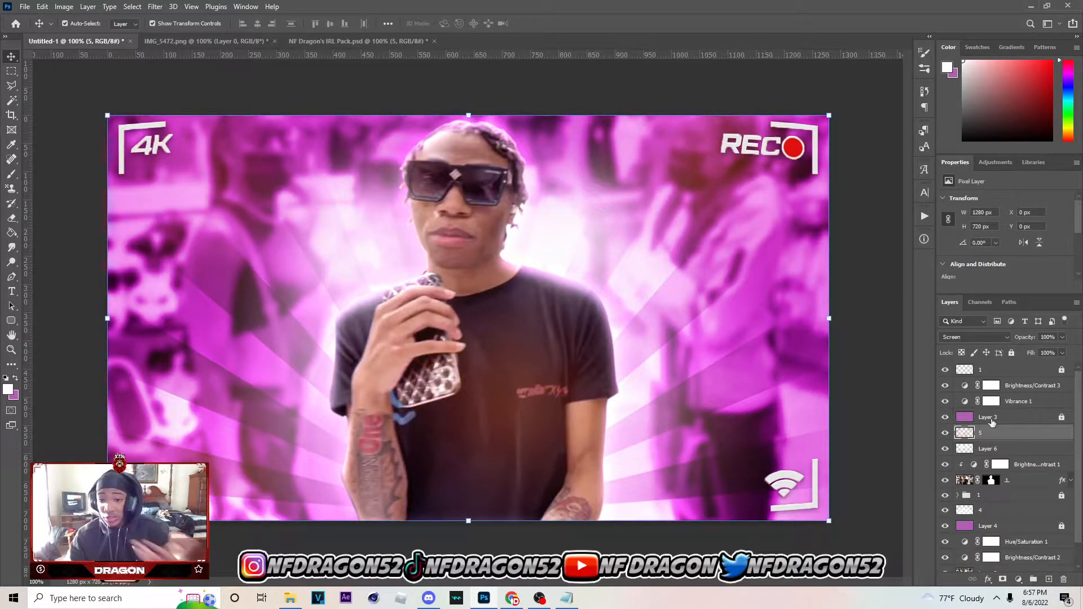
# Clip a new Hue/Saturation adjustment to particle layer 5 with Colorize enabled, hue 291 and saturation 72
pyautogui.click(1019, 580)
pyautogui.click(1036, 471)
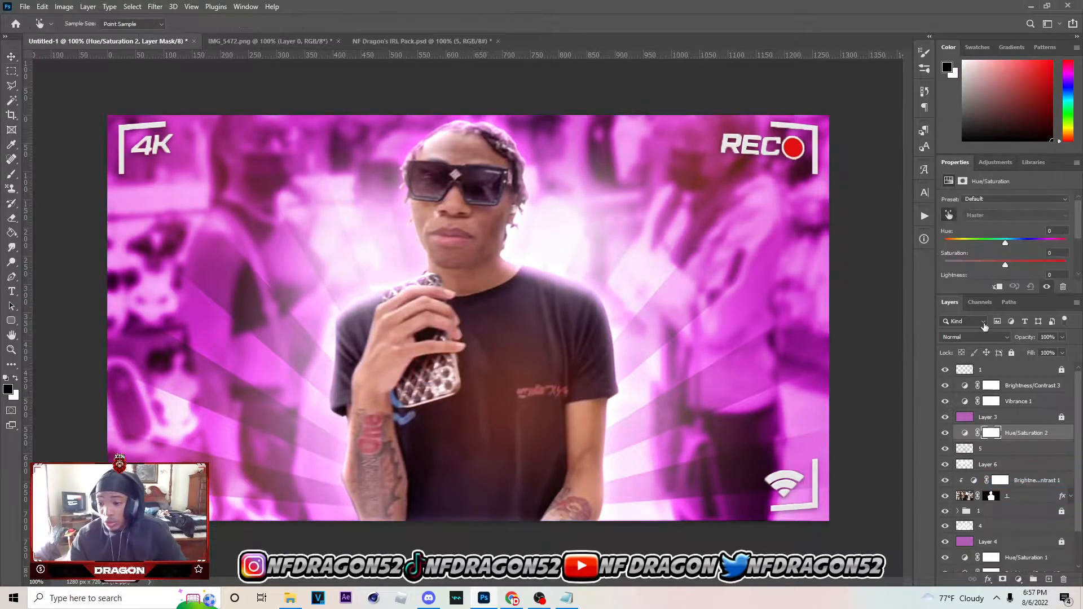
pyautogui.click(998, 287)
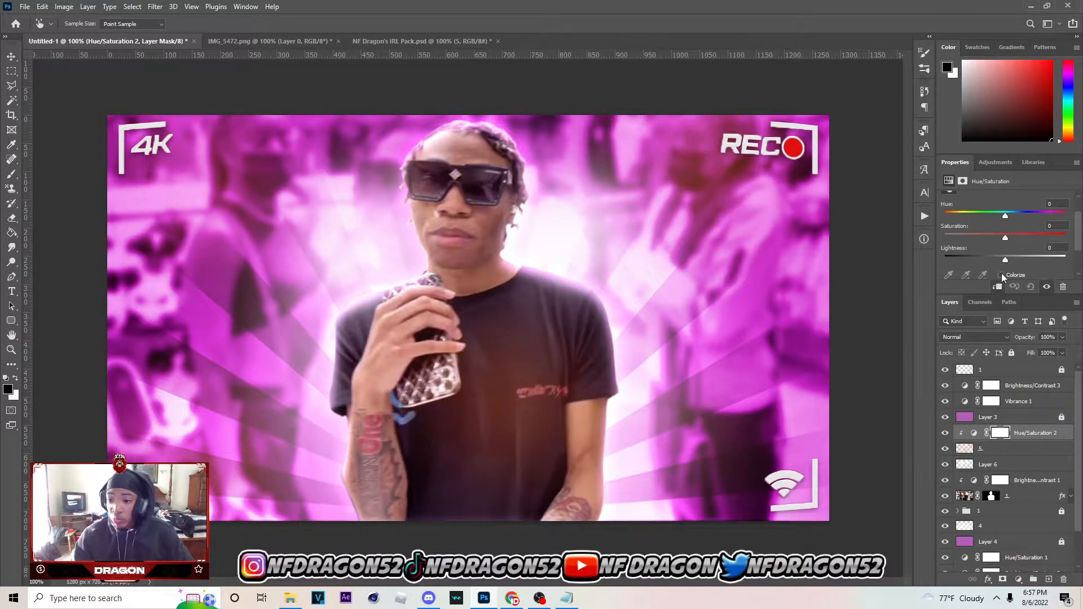
pyautogui.click(1001, 275)
pyautogui.click(1043, 216)
pyautogui.moveTo(1047, 214); pyautogui.dragTo(1034, 233)
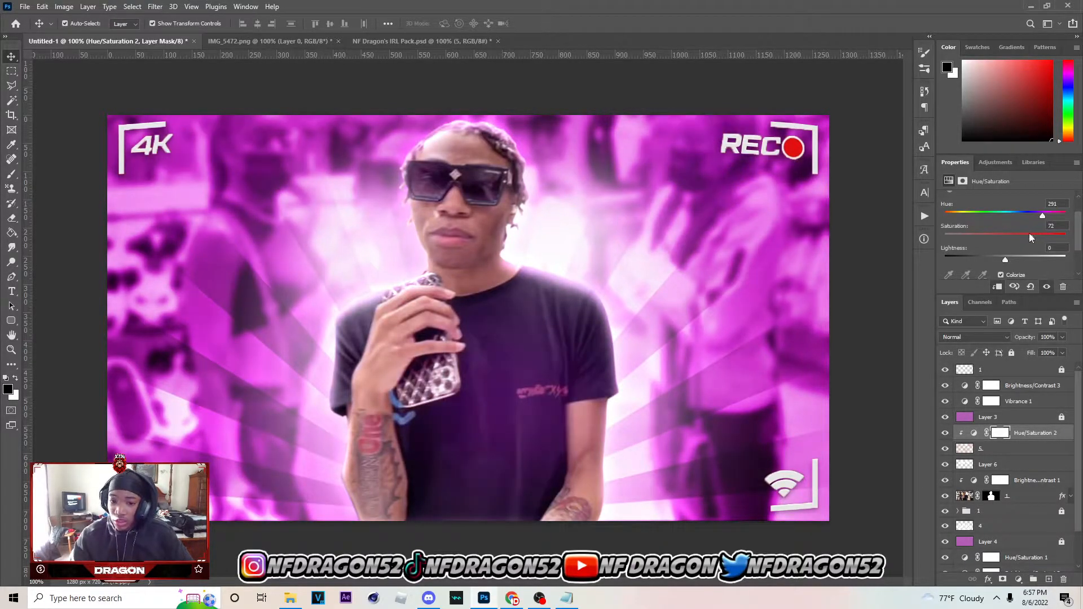
# Set particle layer 5's Hue/Saturation adjustment to hue 298 and saturation 58, and compare the layer on and off
pyautogui.moveTo(1043, 216); pyautogui.dragTo(1013, 236)
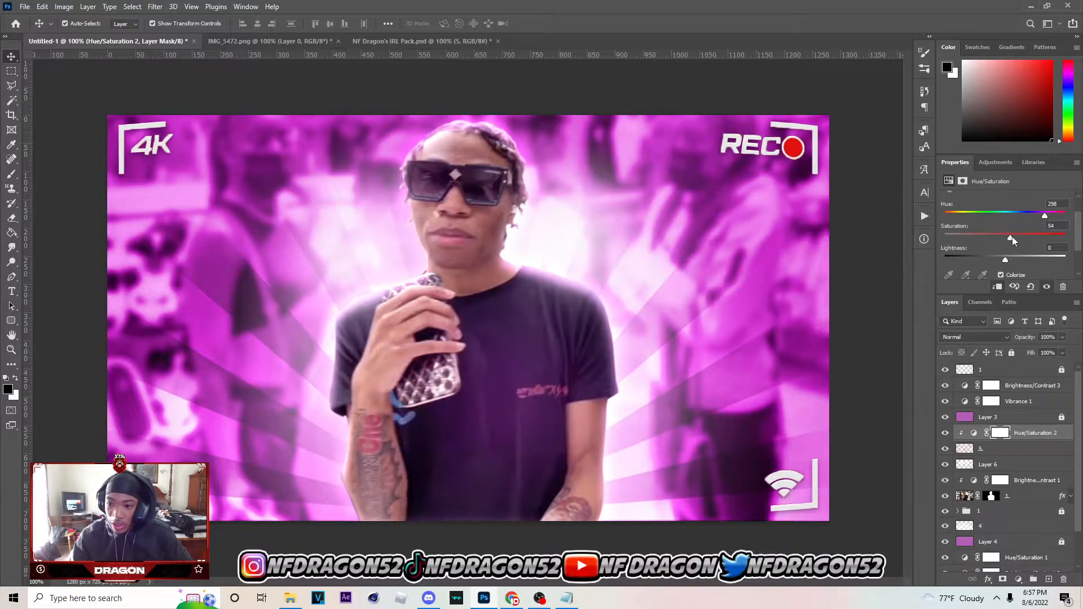
pyautogui.click(945, 449)
pyautogui.click(945, 450)
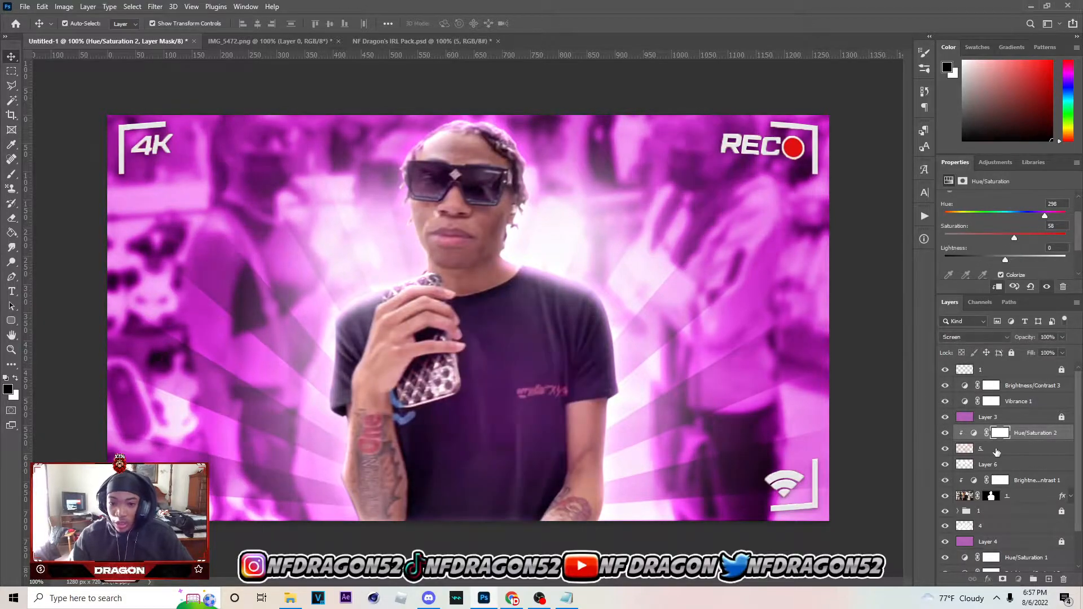
pyautogui.click(996, 450)
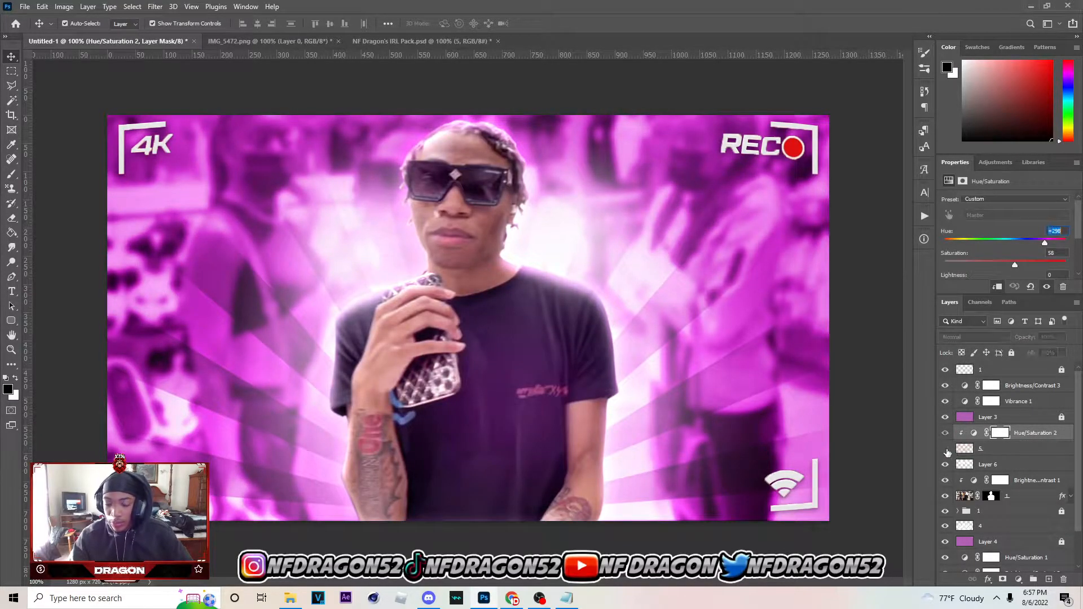
pyautogui.click(945, 450)
pyautogui.click(945, 450)
pyautogui.click(945, 449)
pyautogui.click(945, 450)
pyautogui.click(999, 449)
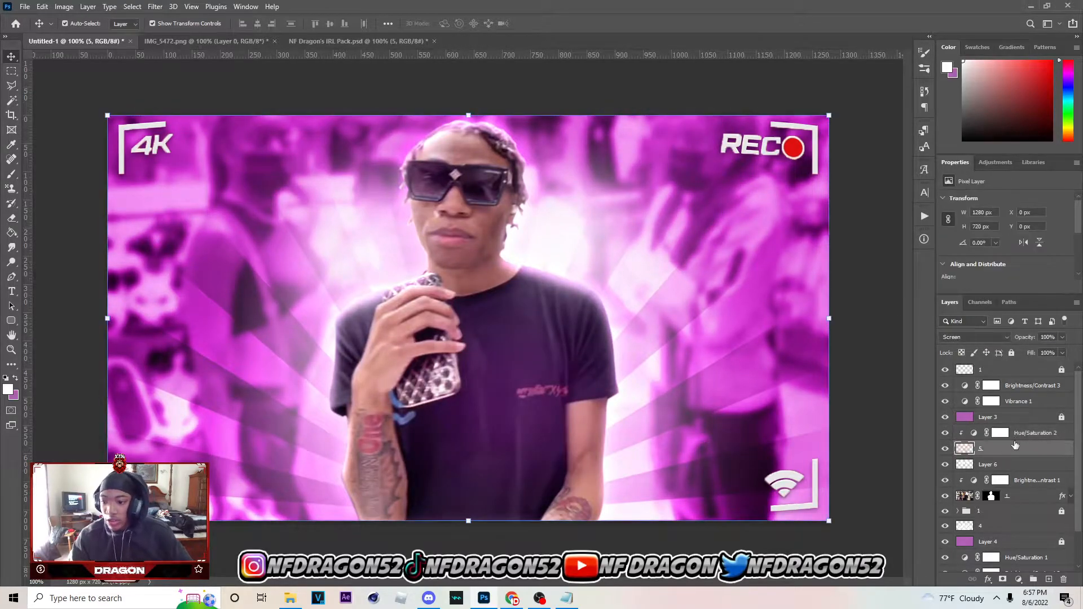
# Apply the Screen blend mode to particle layer 5 and set its clipped Hue/Saturation adjustment to hue 301
pyautogui.click(983, 338)
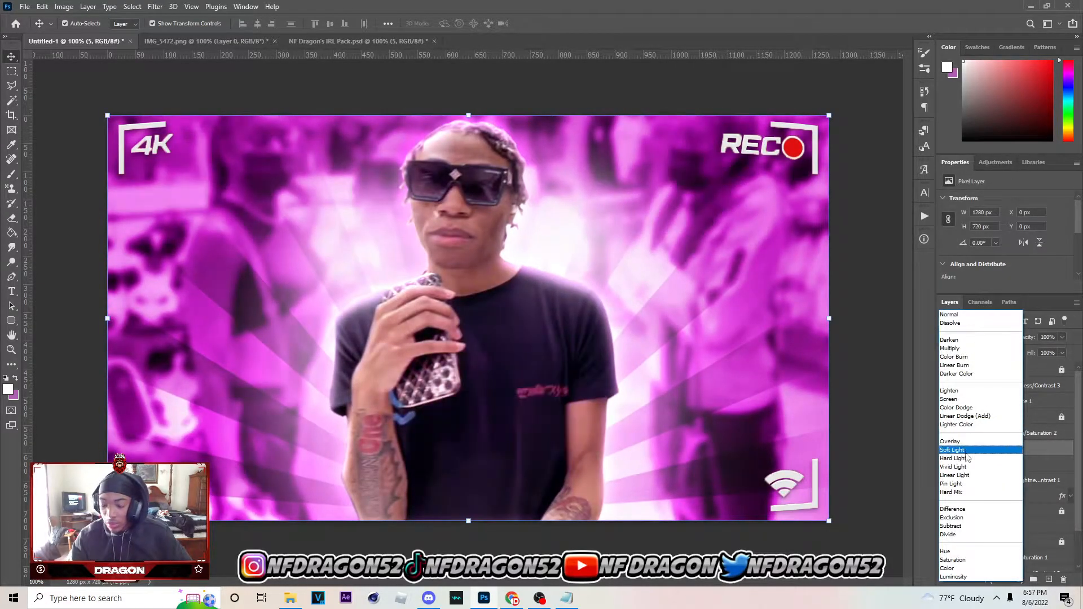
pyautogui.click(960, 399)
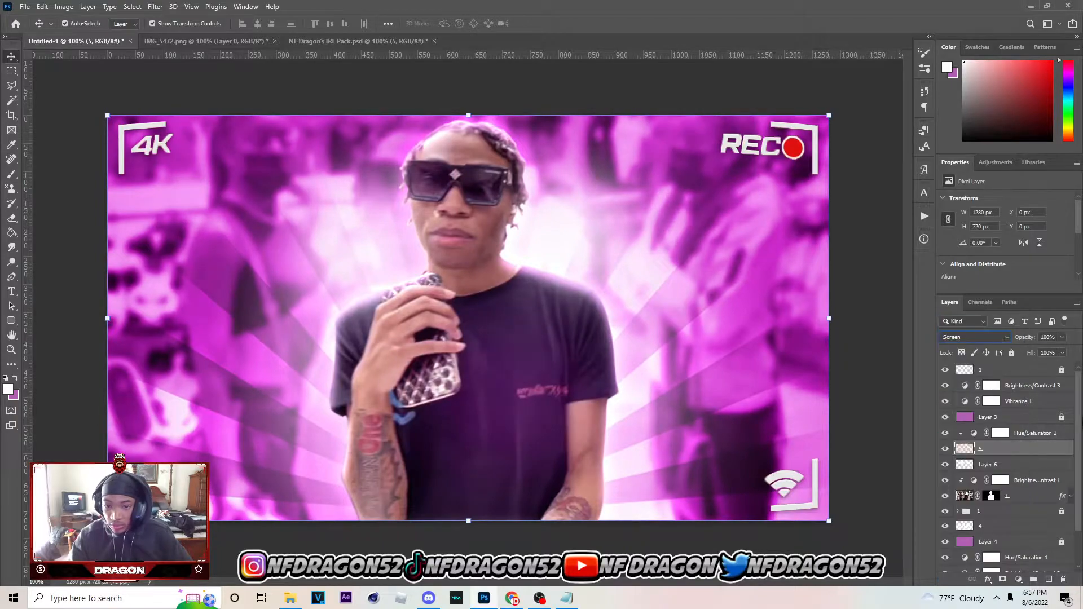
pyautogui.click(1047, 438)
pyautogui.moveTo(1035, 242)
pyautogui.mouseDown()
pyautogui.moveTo(984, 246)
pyautogui.moveTo(1020, 244)
pyautogui.mouseUp()
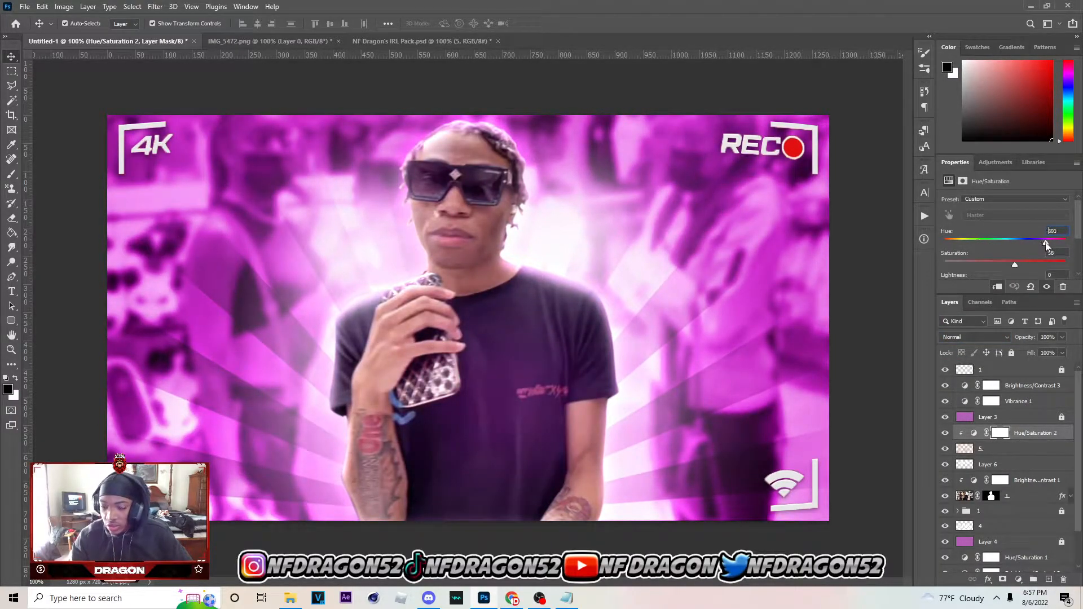
pyautogui.click(945, 449)
pyautogui.click(945, 449)
# Rename particle layer 5 as GLOW and group it with its Hue/Saturation adjustment
pyautogui.doubleClick(982, 448)
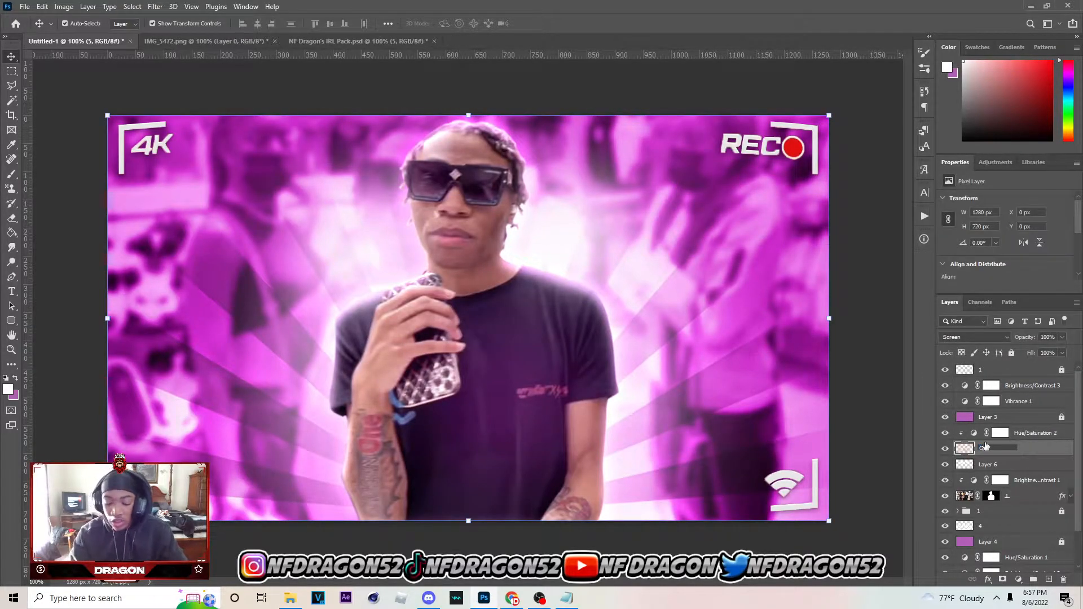
pyautogui.click(1042, 438)
pyautogui.keyDown('shift'); pyautogui.click(1039, 450); pyautogui.keyUp('shift')
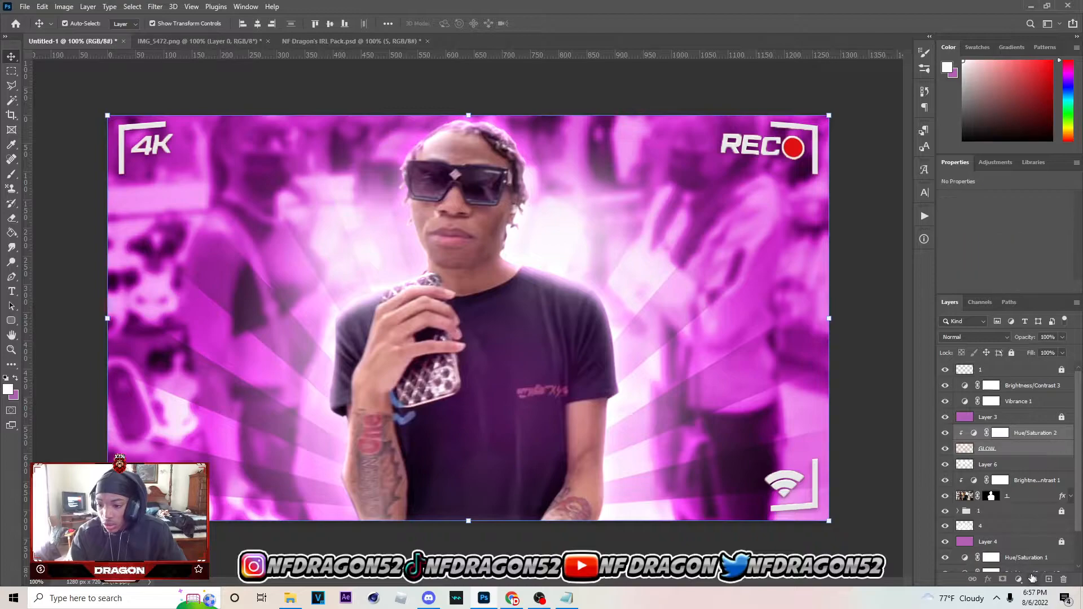
pyautogui.click(1032, 579)
# Name the new layer group Glow and lock it
pyautogui.doubleClick(986, 432)
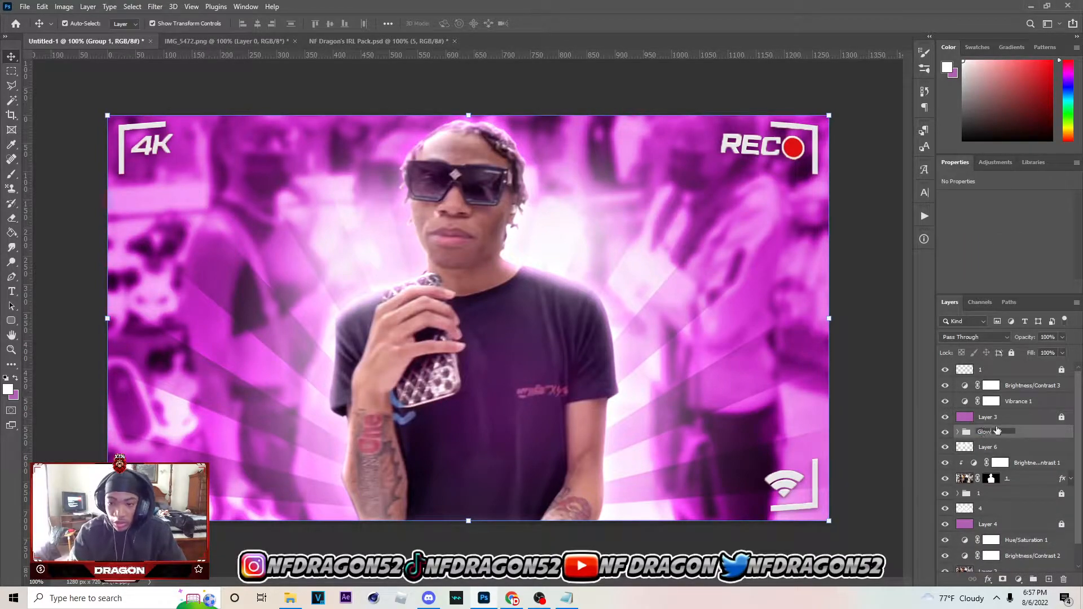
pyautogui.press('Return')
pyautogui.click(1012, 353)
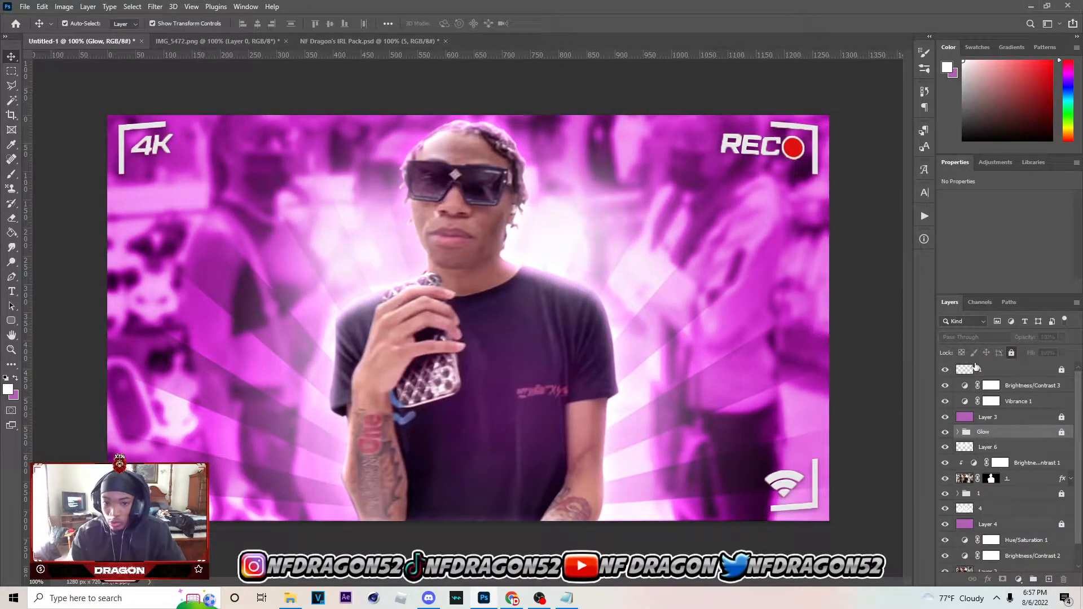
# Preview more particle overlays in NF Dragon's IRL Pack.psd, up to layer 22, by toggling their visibility
pyautogui.click(399, 43)
pyautogui.scroll(-3, 971, 541)
pyautogui.click(946, 517)
pyautogui.scroll(-5, 945, 516)
pyautogui.click(946, 503)
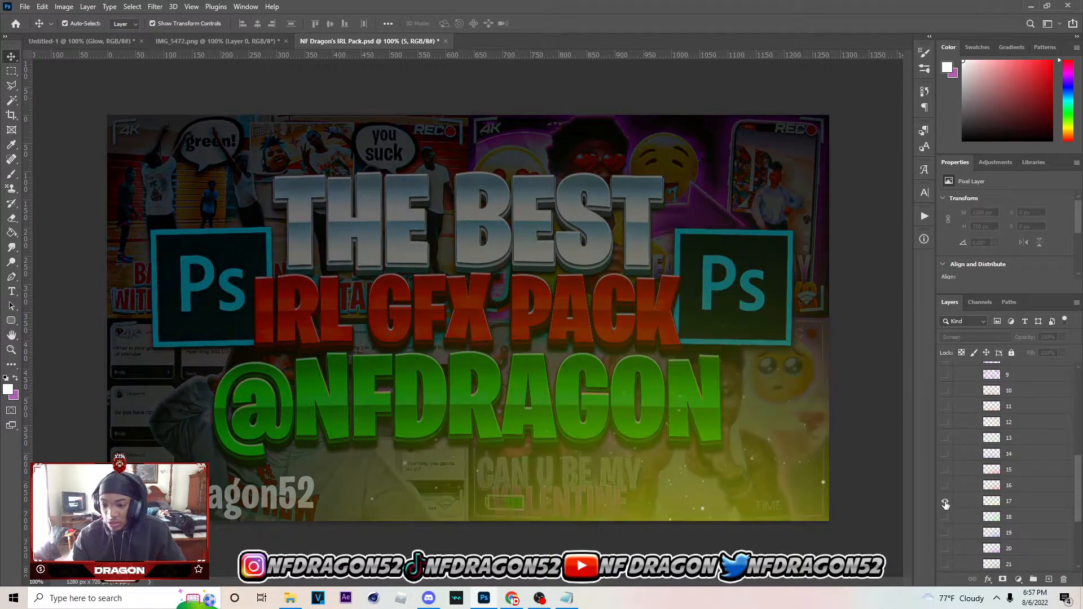
pyautogui.click(946, 503)
pyautogui.scroll(-5, 945, 504)
pyautogui.click(945, 503)
pyautogui.click(945, 503)
pyautogui.click(946, 490)
pyautogui.click(945, 485)
pyautogui.click(946, 470)
pyautogui.click(946, 469)
pyautogui.click(945, 455)
pyautogui.click(945, 455)
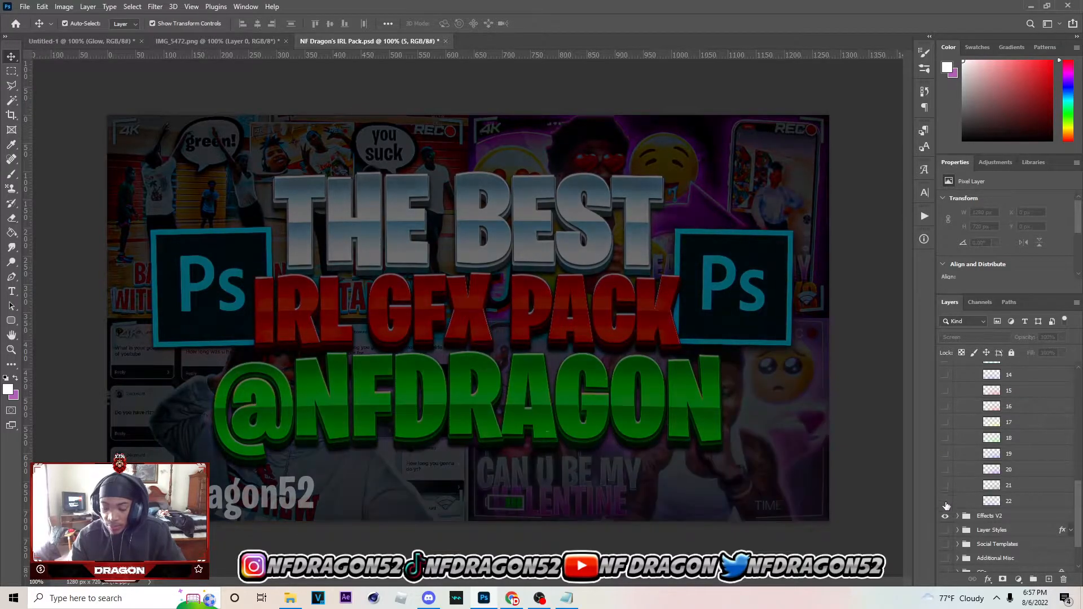
# Show particle layer 22 and clip a Hue/Saturation adjustment to it with Colorize enabled, hue 296 and saturation 67
pyautogui.click(1008, 503)
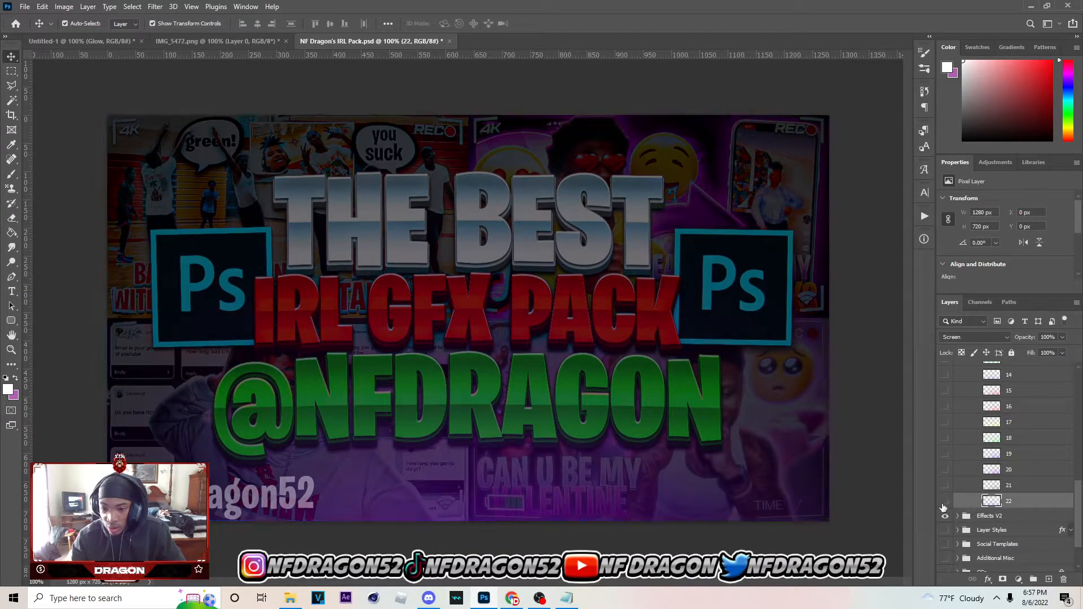
pyautogui.moveTo(642, 489); pyautogui.dragTo(636, 418)
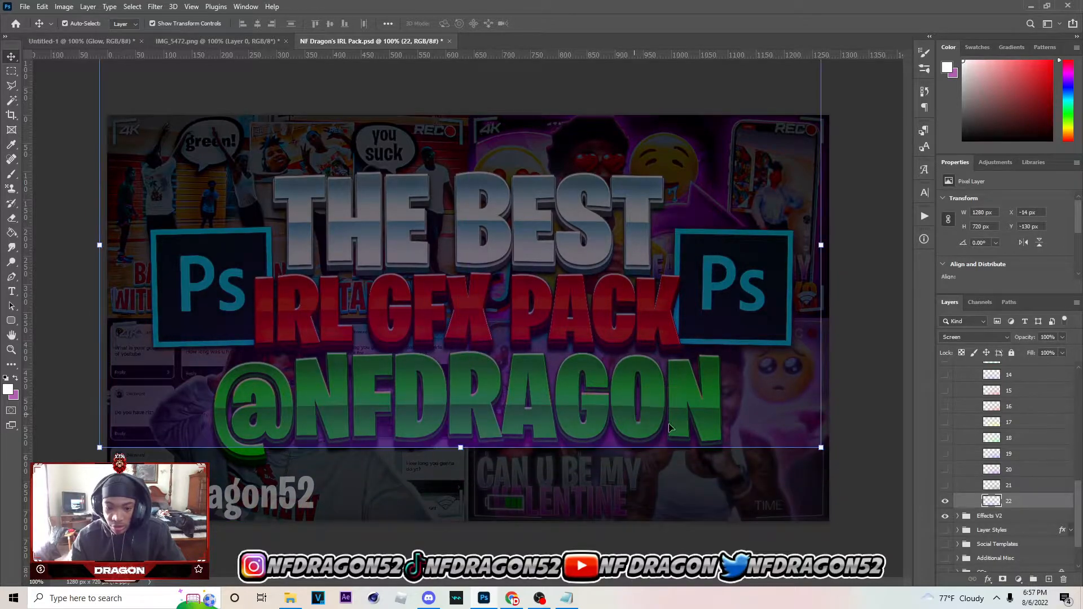
pyautogui.hotkey('ctrl', 'z')
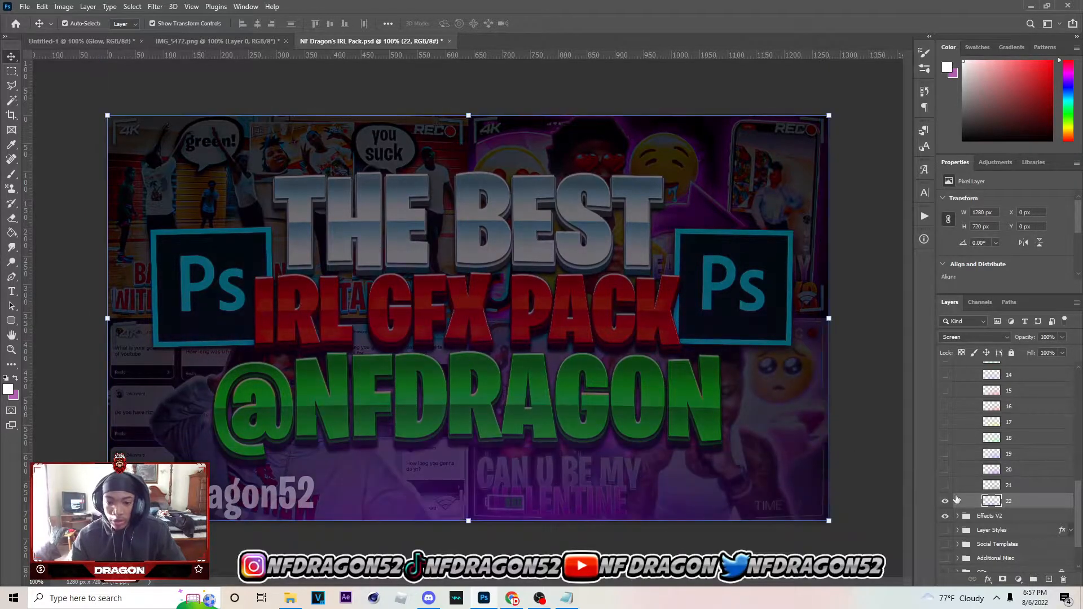
pyautogui.click(1018, 579)
pyautogui.click(1013, 472)
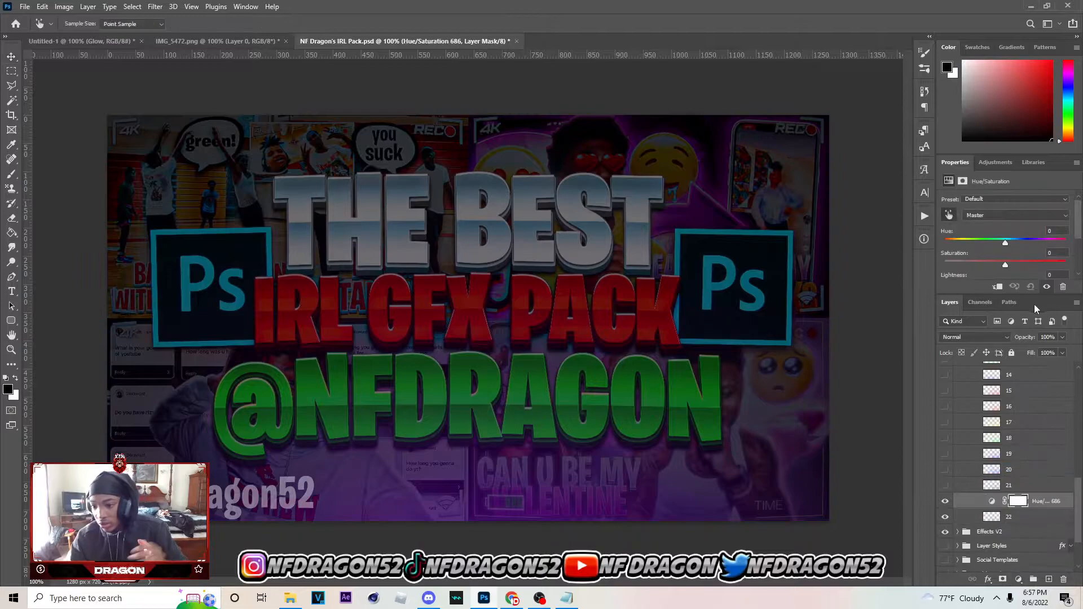
pyautogui.click(996, 287)
pyautogui.scroll(-1, 999, 271)
pyautogui.click(1001, 275)
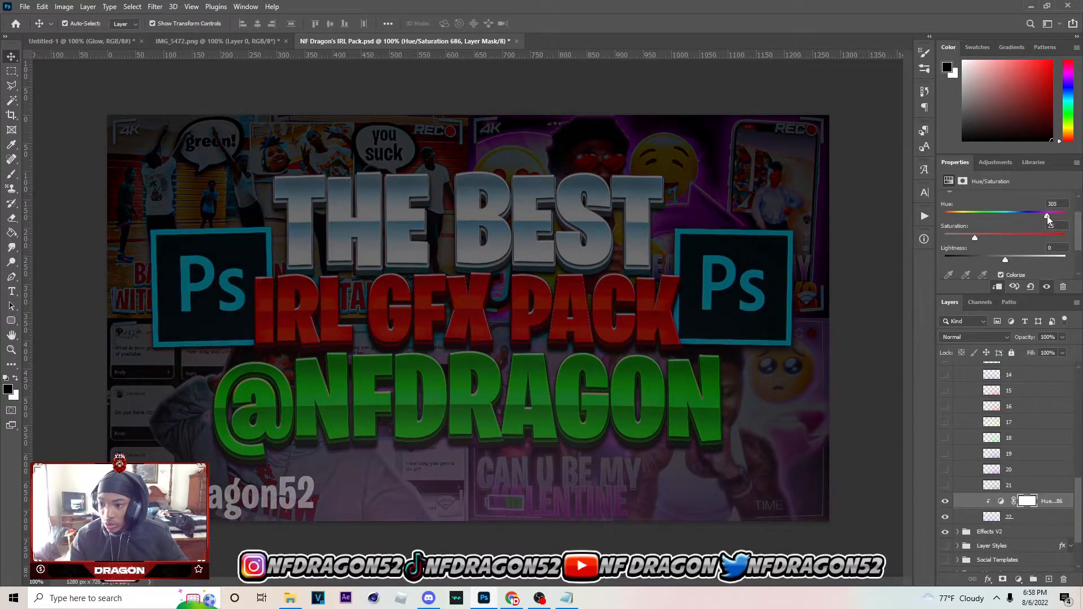
pyautogui.moveTo(1043, 236); pyautogui.dragTo(1042, 213)
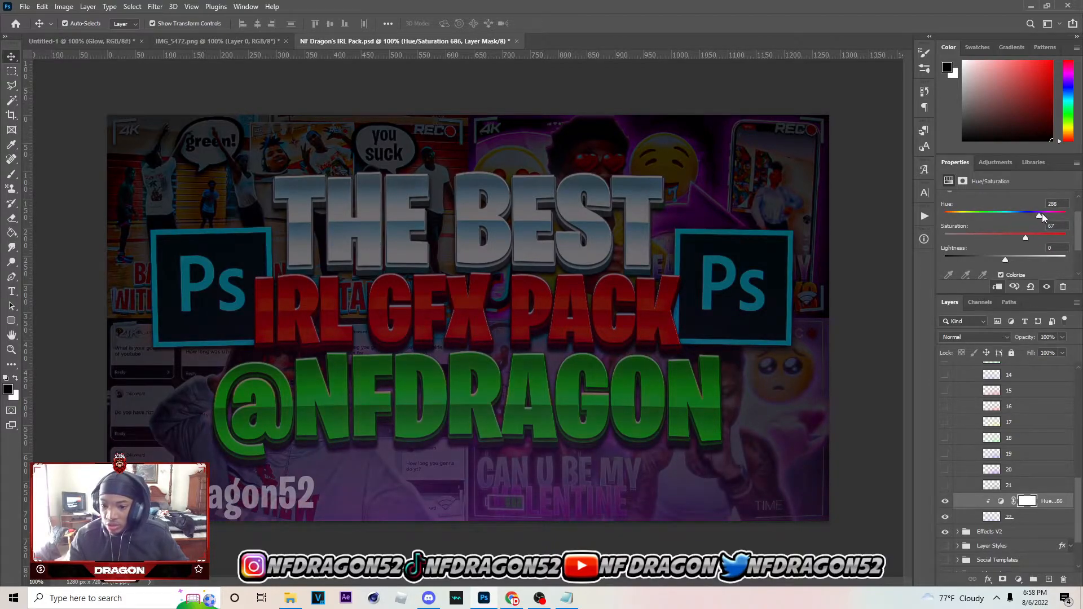
# Bring particle layer 22 and its Hue/Saturation adjustment into the Untitled-1 document directly above the Glow group
pyautogui.click(1021, 518)
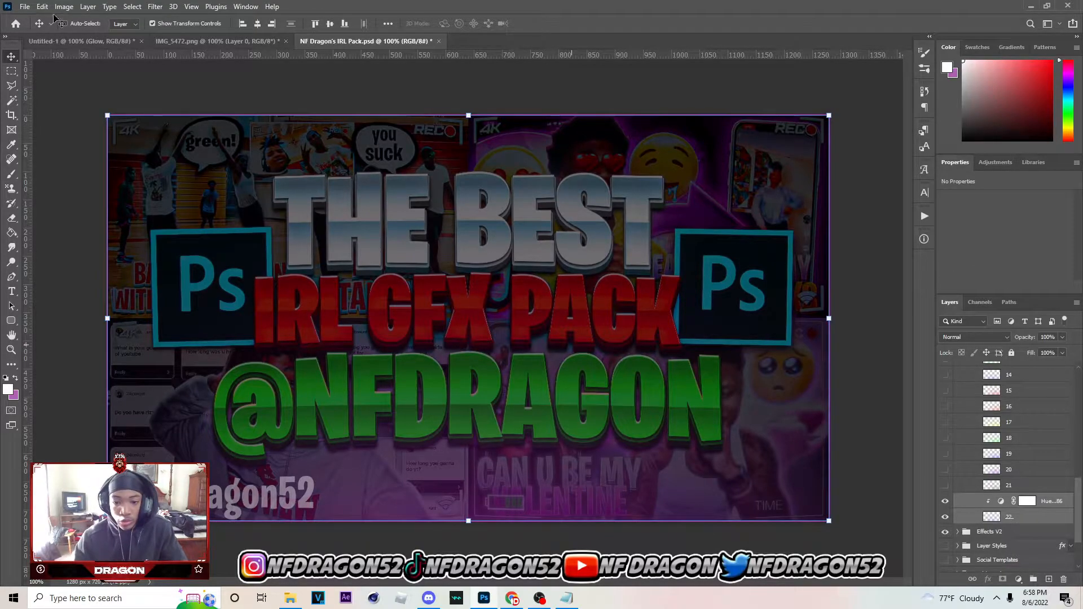
pyautogui.click(85, 41)
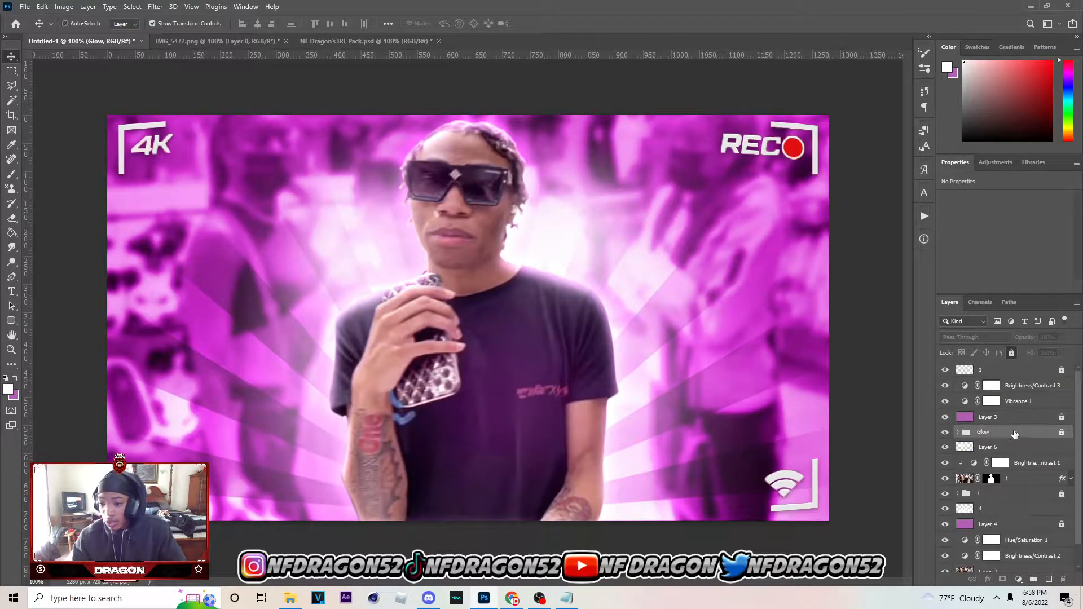
pyautogui.moveTo(1015, 433); pyautogui.dragTo(1013, 436)
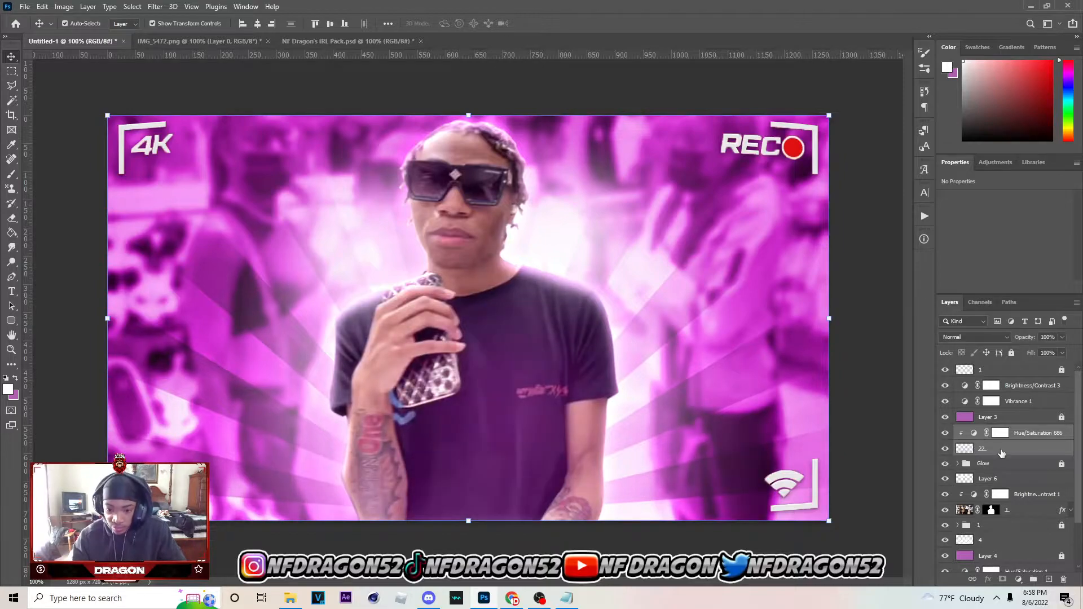
# Lower the opacity of particle layer 22 in Untitled-1
pyautogui.click(1044, 446)
pyautogui.click(1045, 423)
pyautogui.click(1038, 437)
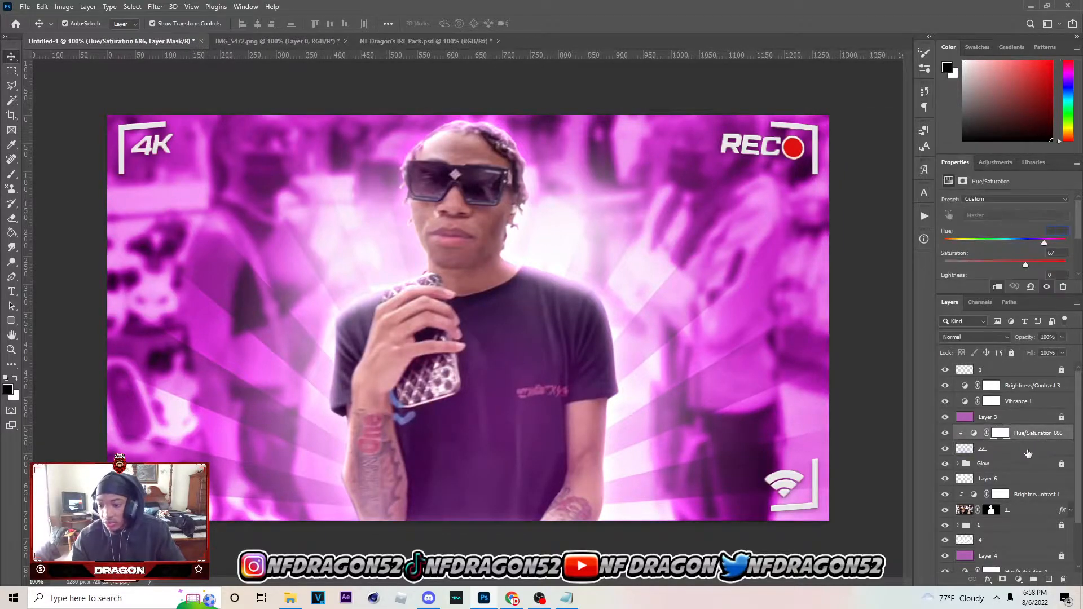
pyautogui.click(1028, 449)
pyautogui.moveTo(1043, 351)
pyautogui.mouseDown()
pyautogui.moveTo(1052, 351)
pyautogui.moveTo(1029, 352)
pyautogui.mouseUp()
# Unlock the Glow group, reduce its opacity to about 38% and lock it again
pyautogui.click(1010, 464)
pyautogui.click(1062, 463)
pyautogui.click(1063, 337)
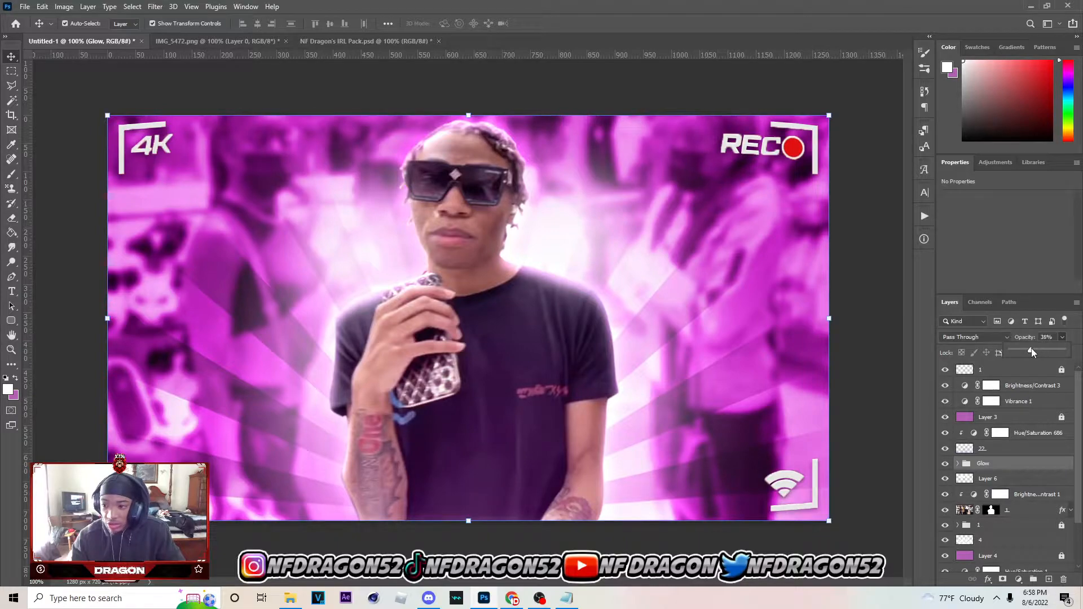
pyautogui.moveTo(1033, 352); pyautogui.dragTo(1033, 352)
pyautogui.click(1012, 353)
# Compare the thumbnail with and without particle layer 22, and lock that layer visible
pyautogui.click(1027, 449)
pyautogui.click(946, 449)
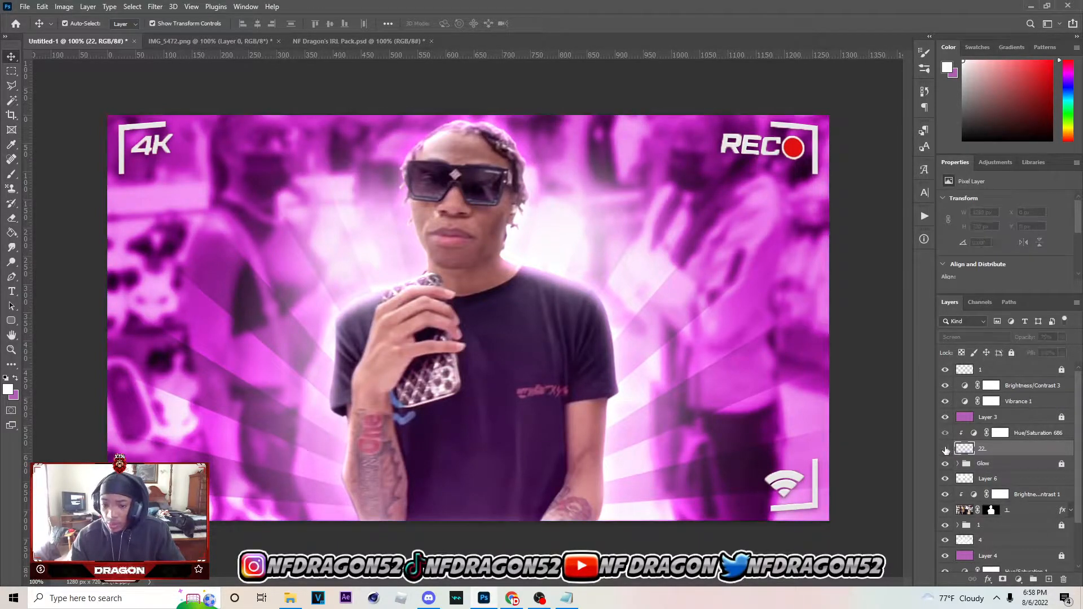
pyautogui.click(946, 450)
pyautogui.click(947, 449)
pyautogui.click(948, 449)
pyautogui.click(1011, 354)
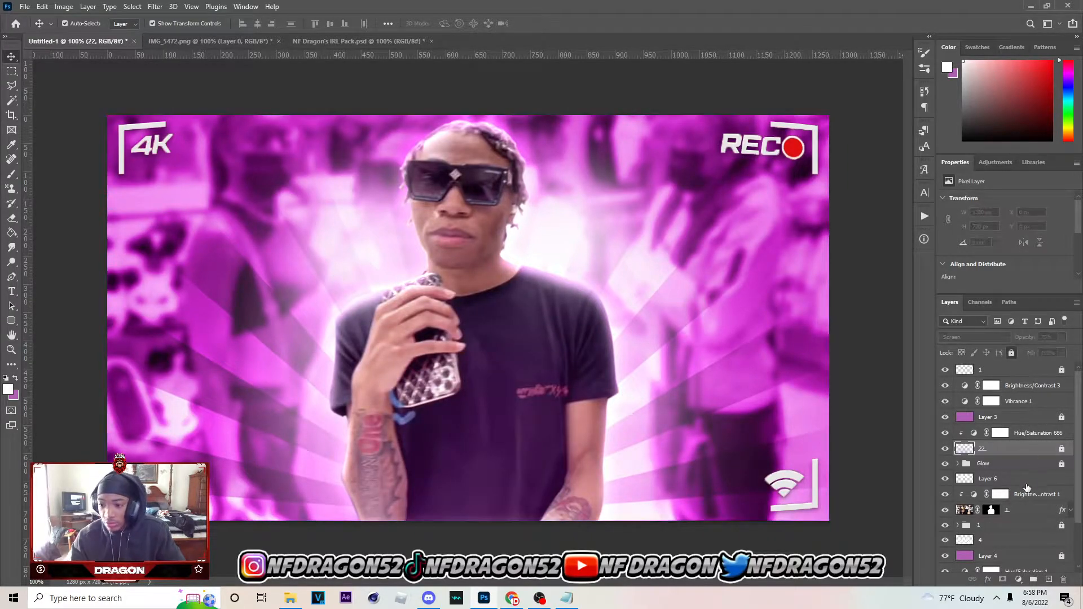
# Add a new layer above the Glow group and paint soft purple on it with a 400-pixel brush
pyautogui.click(1011, 465)
pyautogui.click(1049, 580)
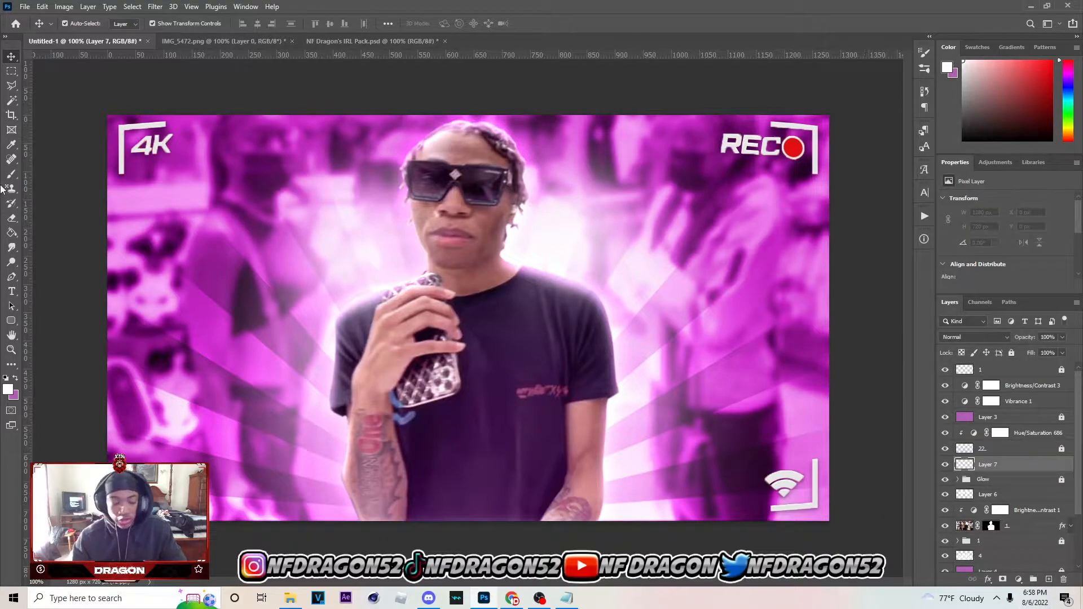
pyautogui.press('b')
pyautogui.click(15, 378)
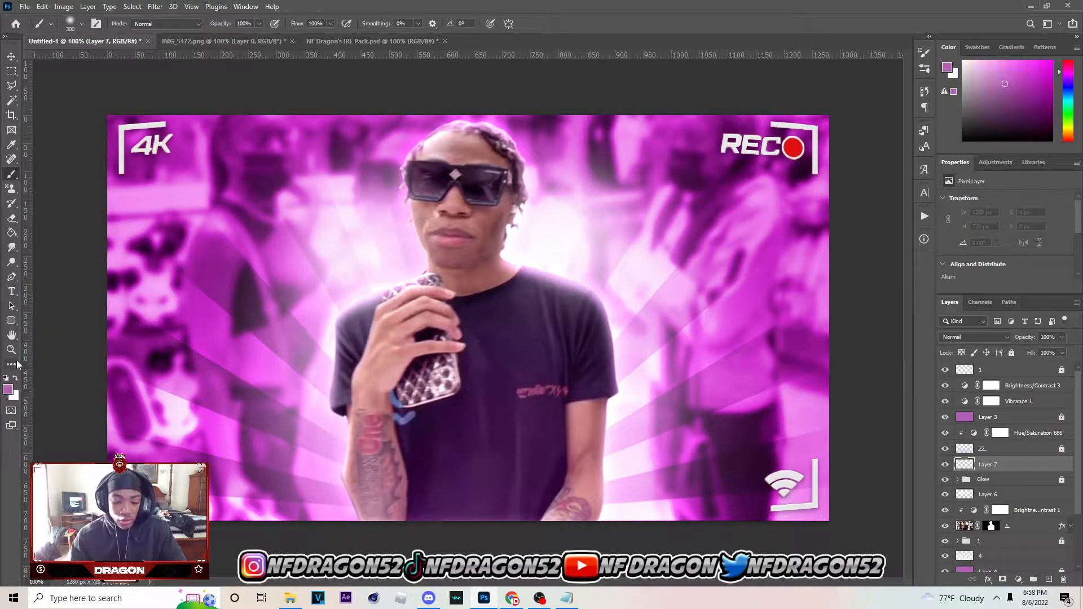
pyautogui.hotkey('ctrl', '-')
pyautogui.press(']')
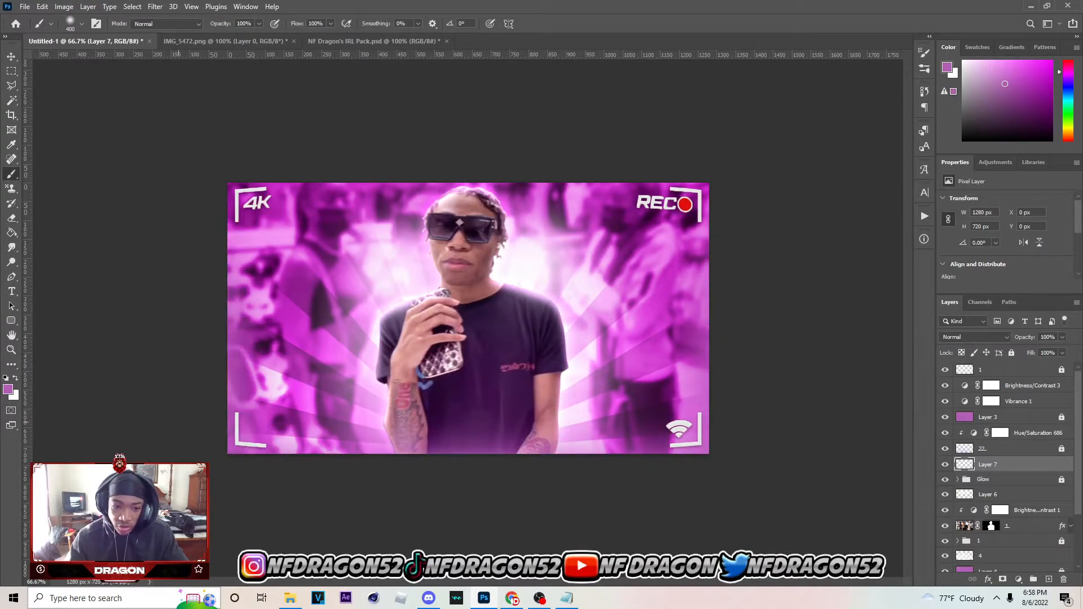
# Apply a Gaussian Blur with a 5.8-pixel radius to the painted purple Layer 7
pyautogui.click(13, 61)
pyautogui.click(155, 7)
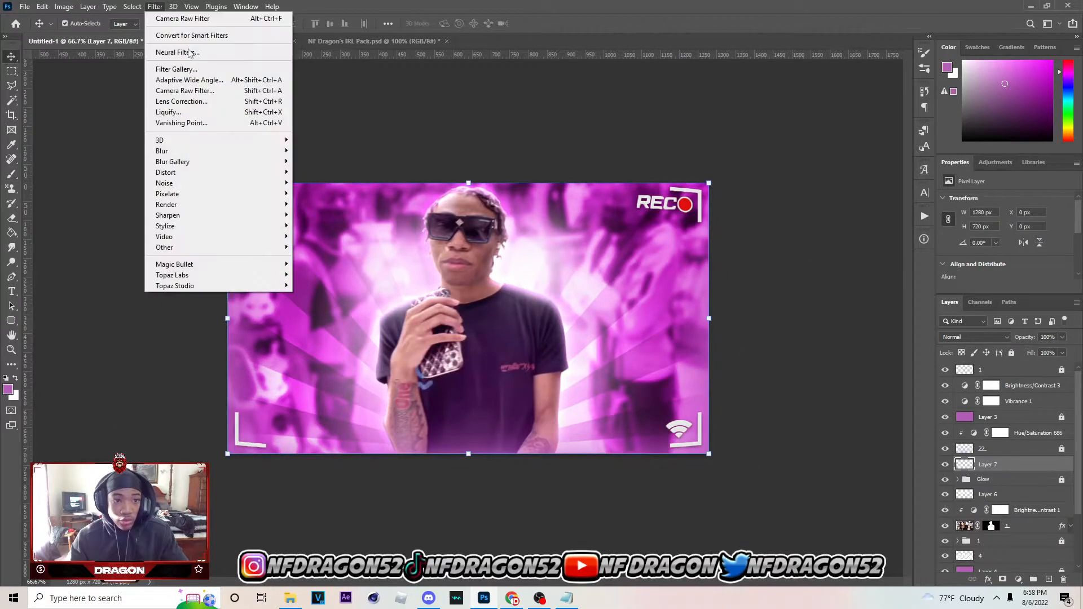
pyautogui.moveTo(232, 153)
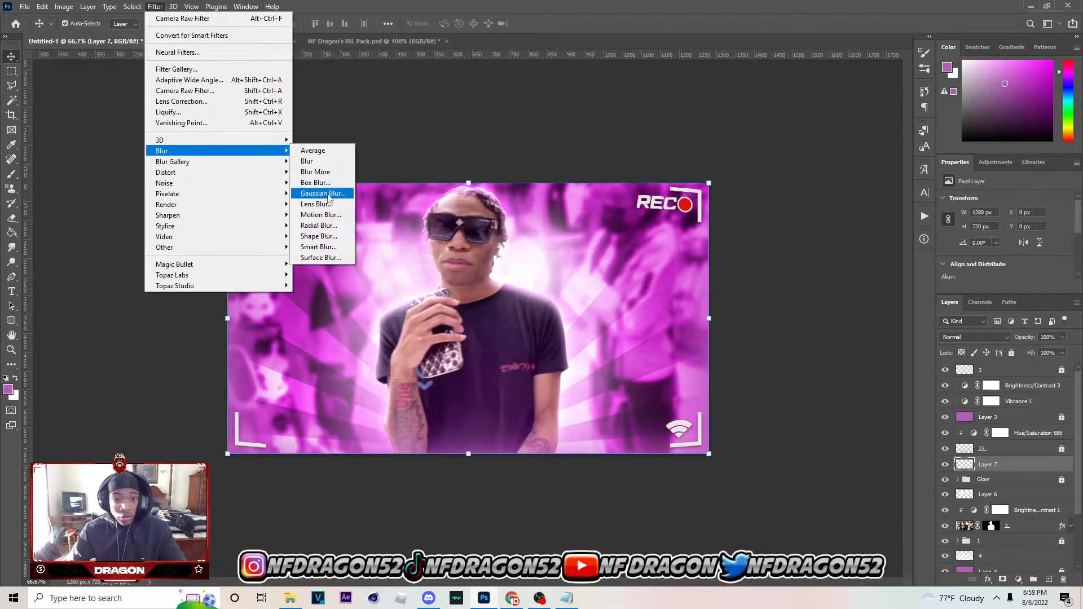
pyautogui.click(323, 193)
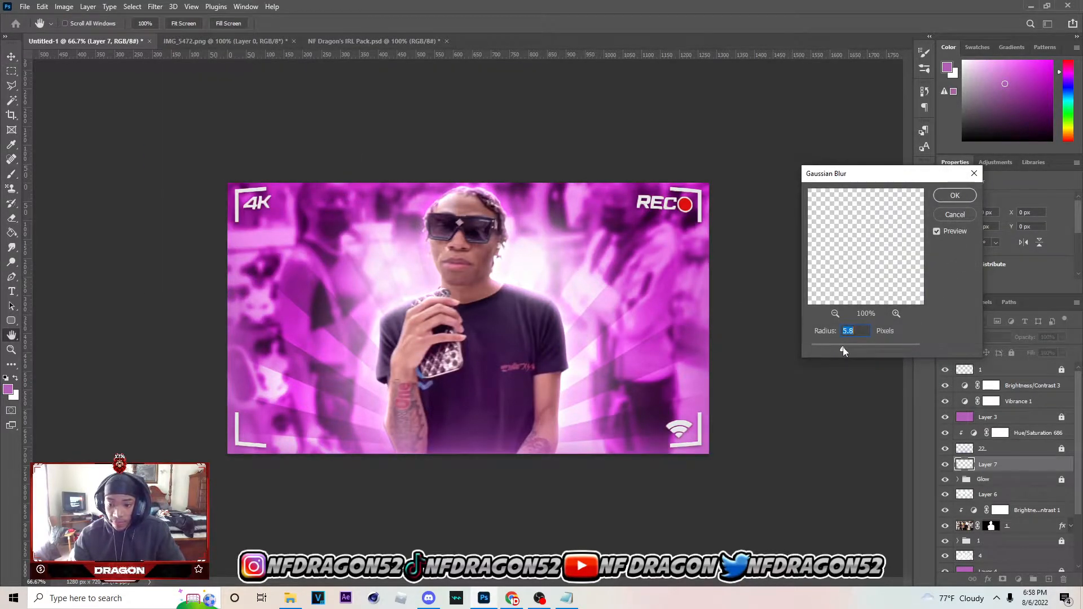
pyautogui.click(953, 195)
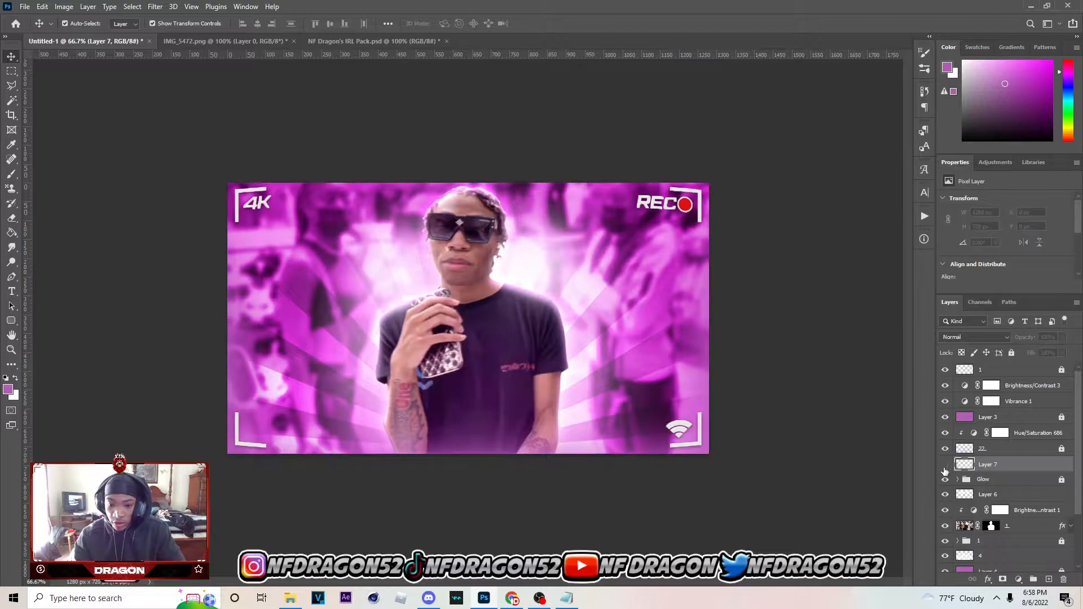
# Set Layer 7's blend mode to Screen and lower its opacity to about 86%
pyautogui.click(973, 336)
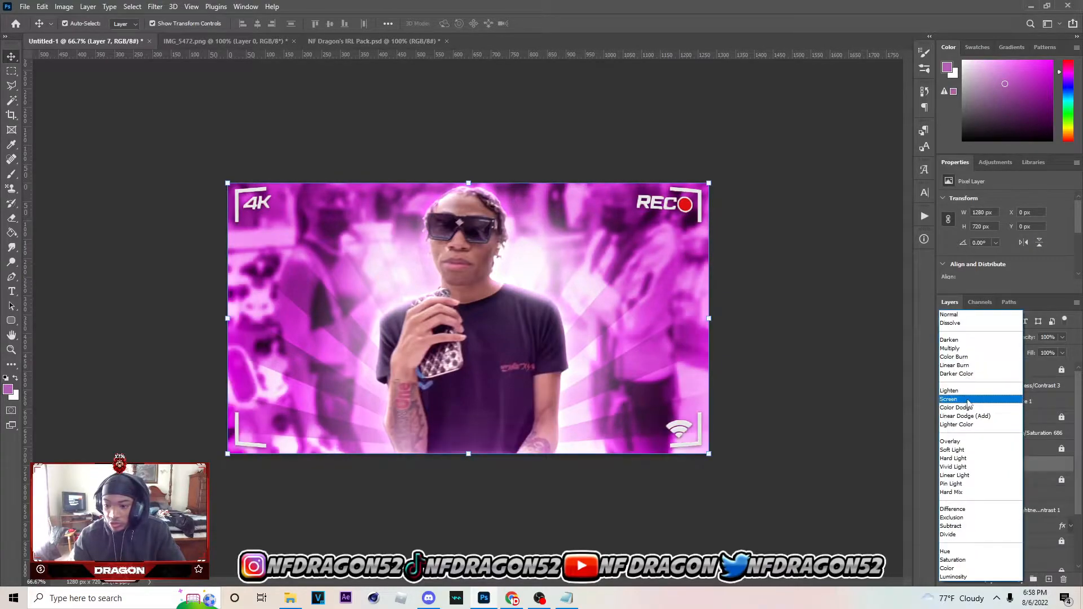
pyautogui.click(1016, 382)
pyautogui.click(1056, 352)
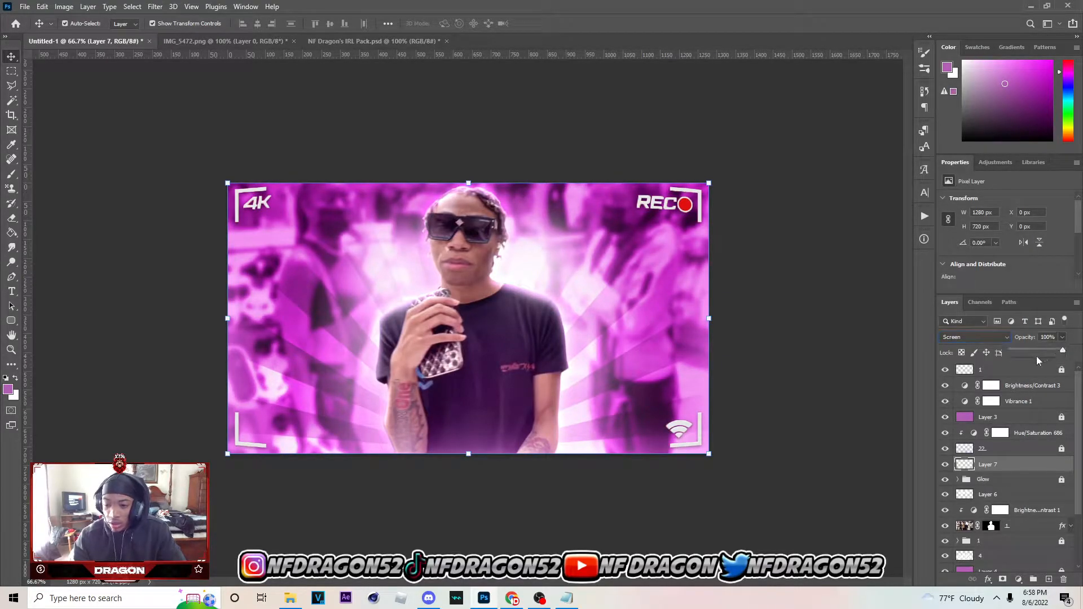
pyautogui.moveTo(1031, 347); pyautogui.dragTo(1058, 349)
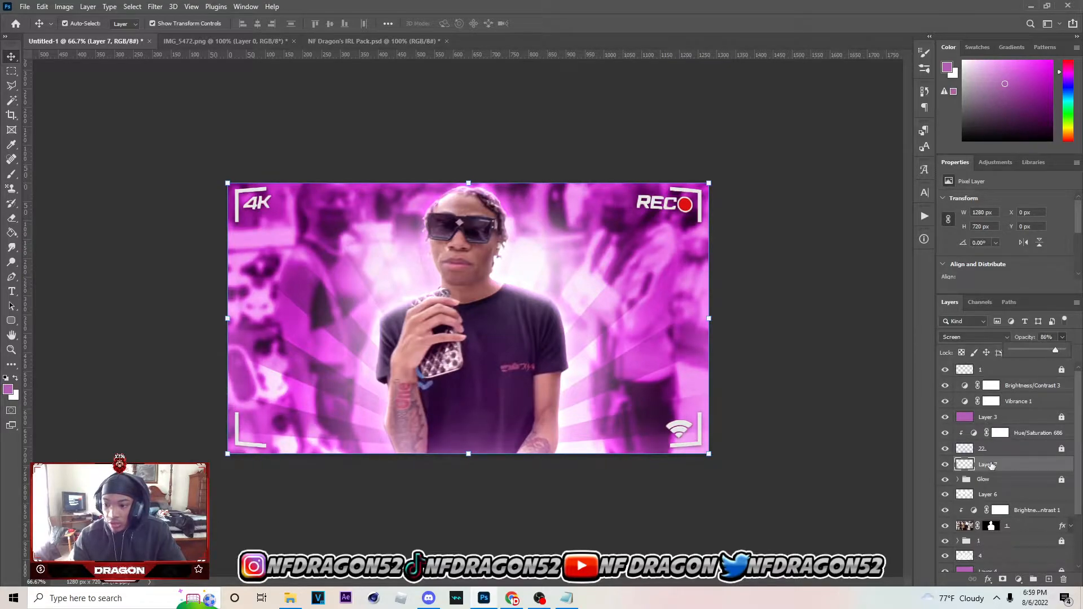
pyautogui.click(1012, 353)
pyautogui.click(695, 353)
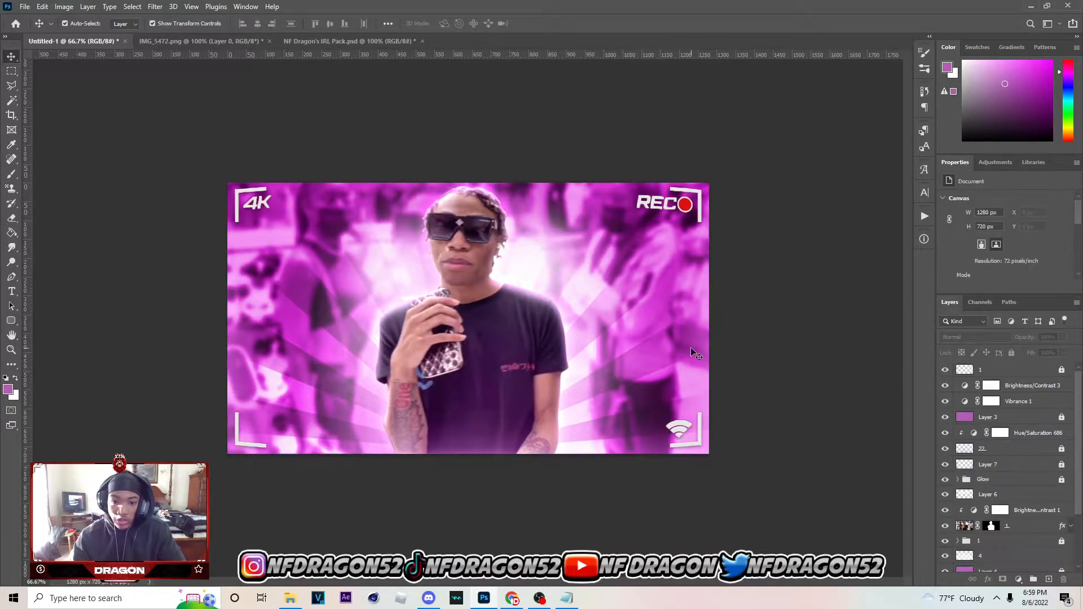
pyautogui.click(497, 309)
pyautogui.click(769, 315)
# Add a new empty layer directly beneath the cutout man's layer, above the locked group 1
pyautogui.scroll(-3, 1001, 534)
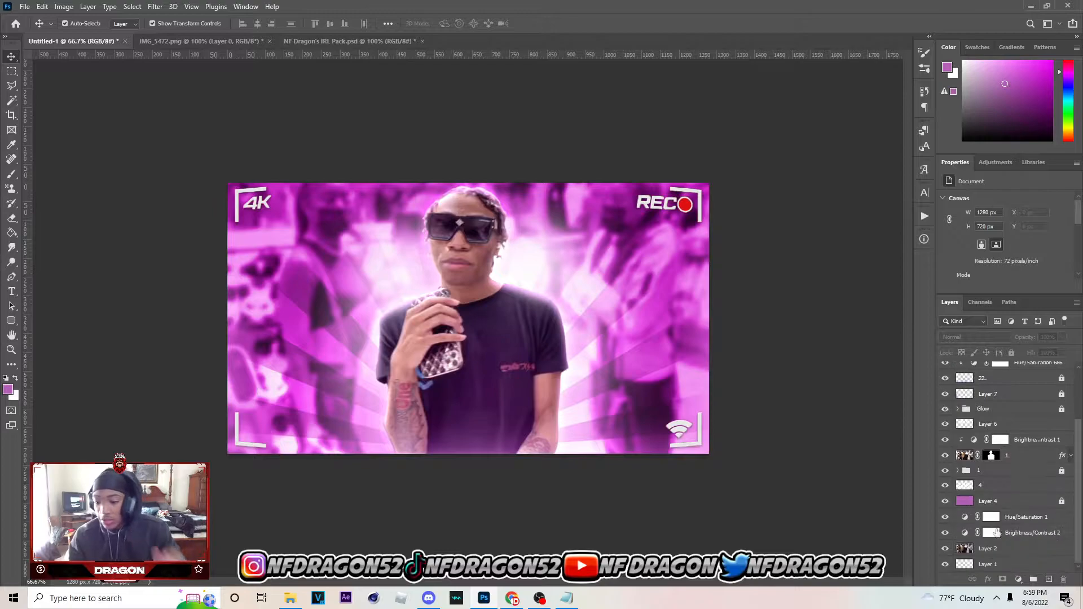
pyautogui.click(998, 508)
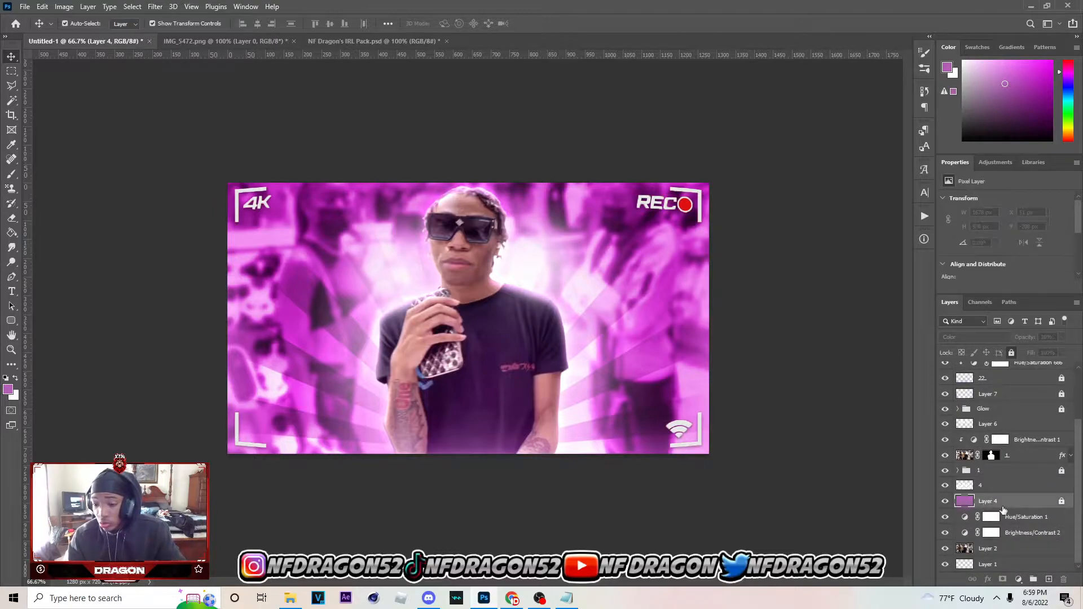
pyautogui.click(1048, 579)
pyautogui.moveTo(995, 504); pyautogui.dragTo(986, 469)
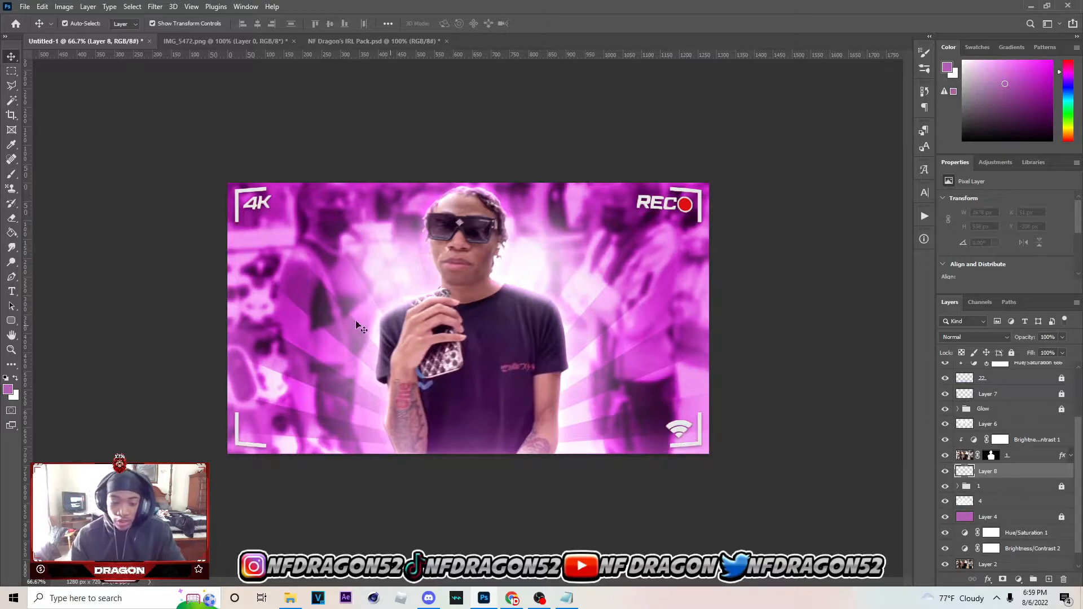
# Make a circular selection about 480 px wide on the canvas's left half, fill it with the purple foreground colour and deselect
pyautogui.click(11, 70)
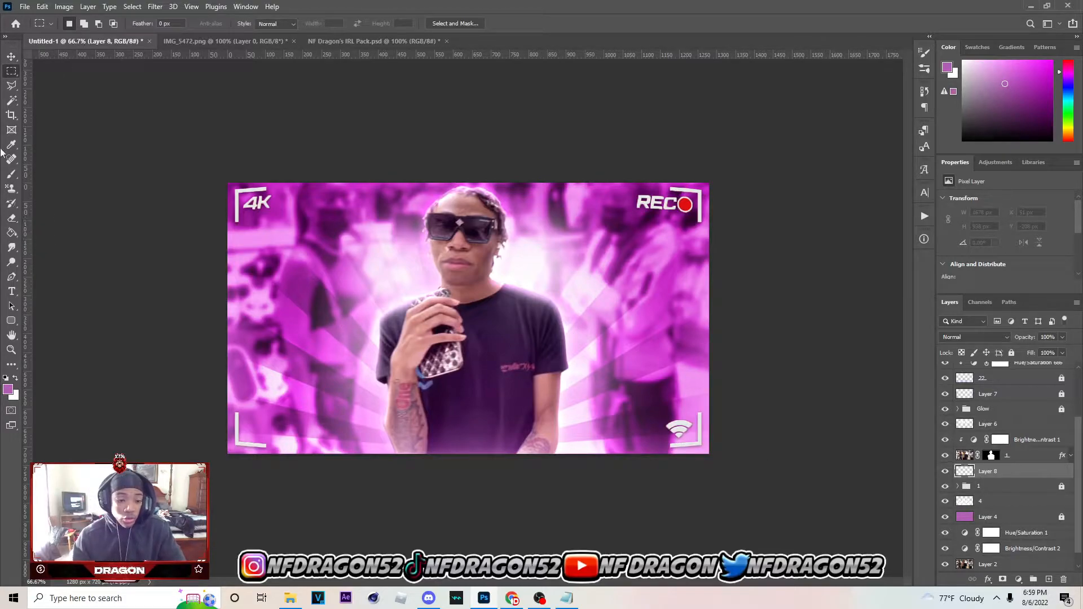
pyautogui.rightClick(11, 70)
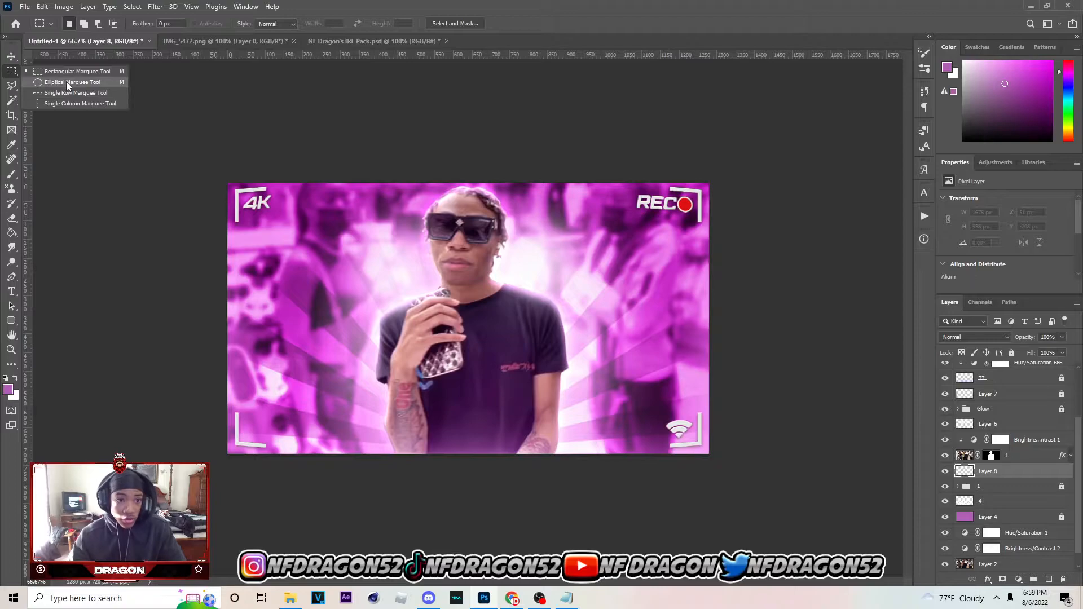
pyautogui.click(68, 84)
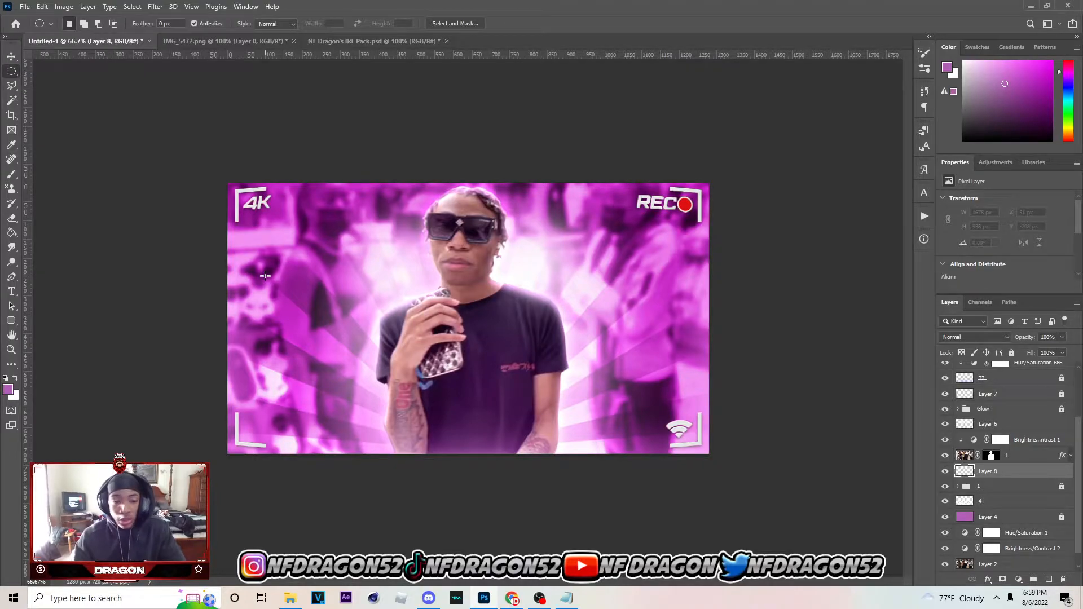
pyautogui.moveTo(241, 228); pyautogui.dragTo(421, 428)
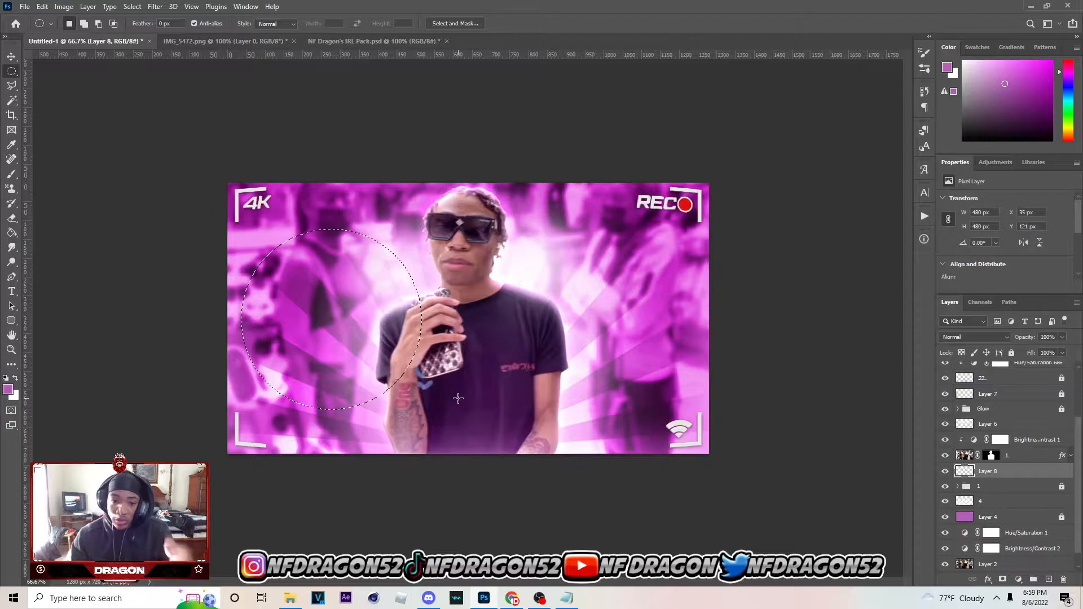
pyautogui.press('g')
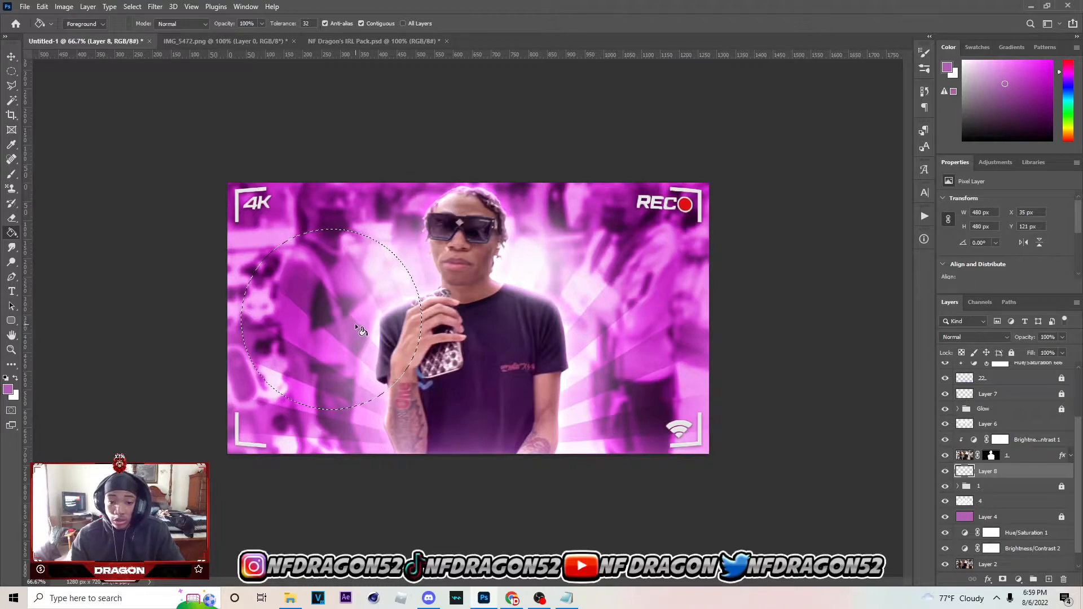
pyautogui.click(335, 325)
pyautogui.press('m')
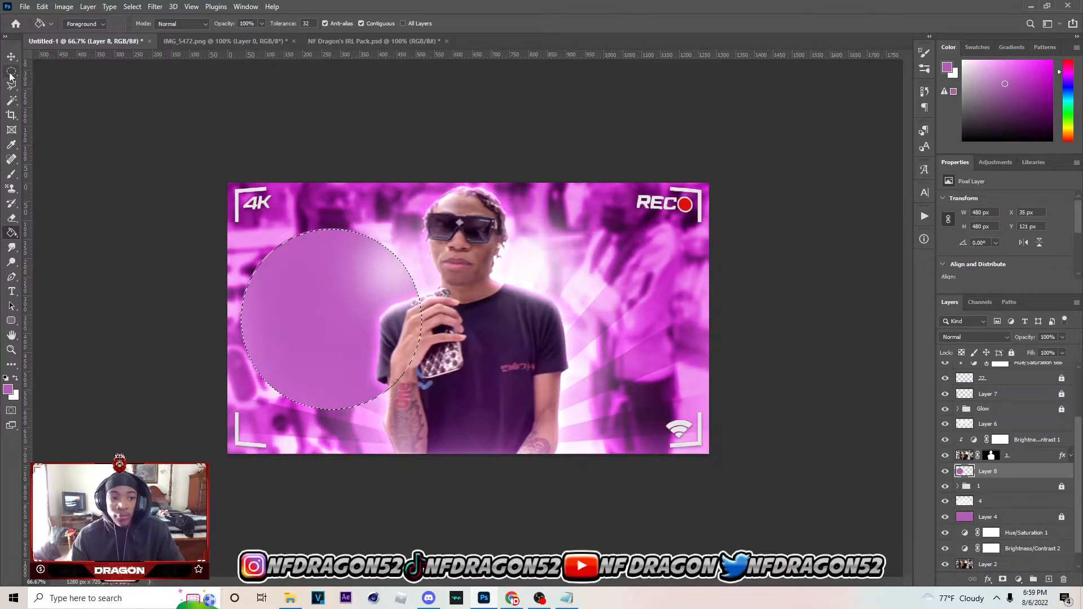
pyautogui.hotkey('ctrl', 'd')
# Scale the purple circle down to about 454 px wide on the canvas's left half
pyautogui.click(12, 58)
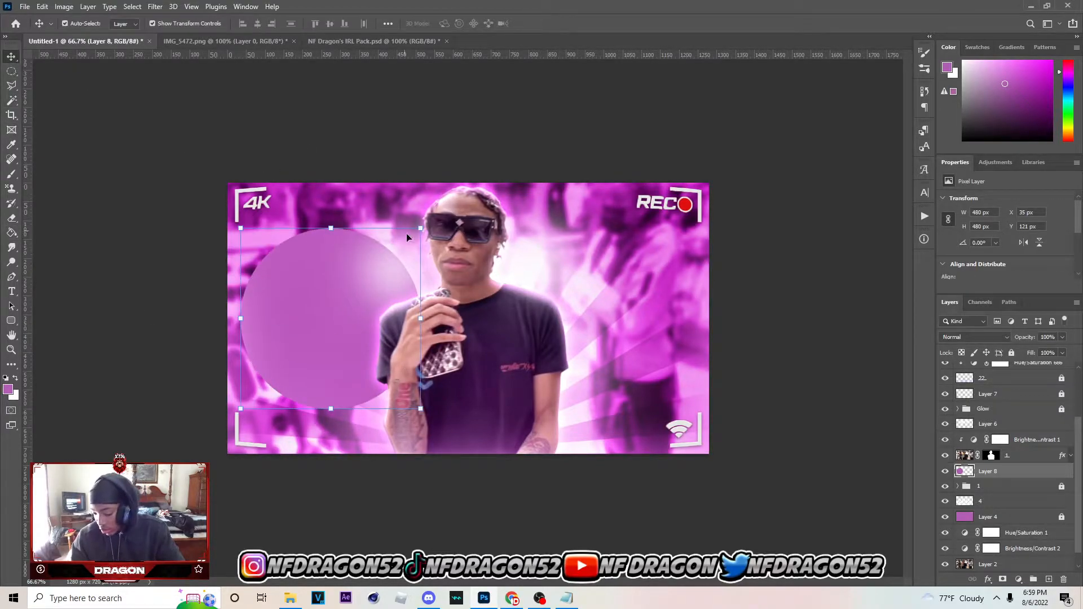
pyautogui.moveTo(427, 320); pyautogui.dragTo(373, 323)
pyautogui.click(558, 24)
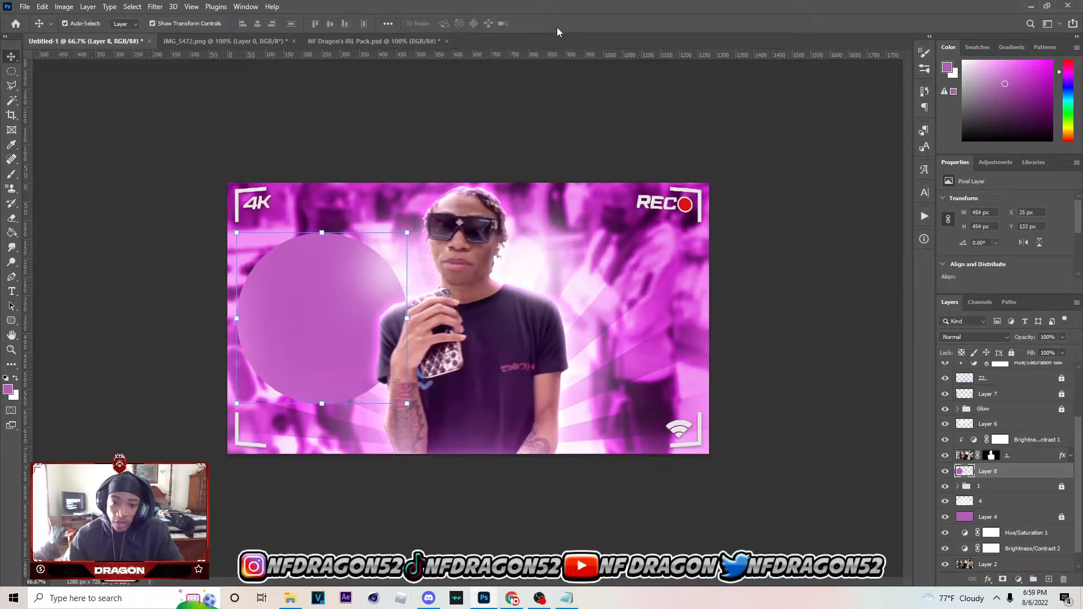
# Duplicate the purple circle, place the copy to the right of the man, and position the original slightly lower
pyautogui.hotkey('ctrl', 'j')
pyautogui.moveTo(336, 325); pyautogui.dragTo(603, 304)
pyautogui.moveTo(324, 367)
pyautogui.mouseDown()
pyautogui.moveTo(330, 354)
pyautogui.moveTo(323, 375)
pyautogui.mouseUp()
pyautogui.click(652, 294)
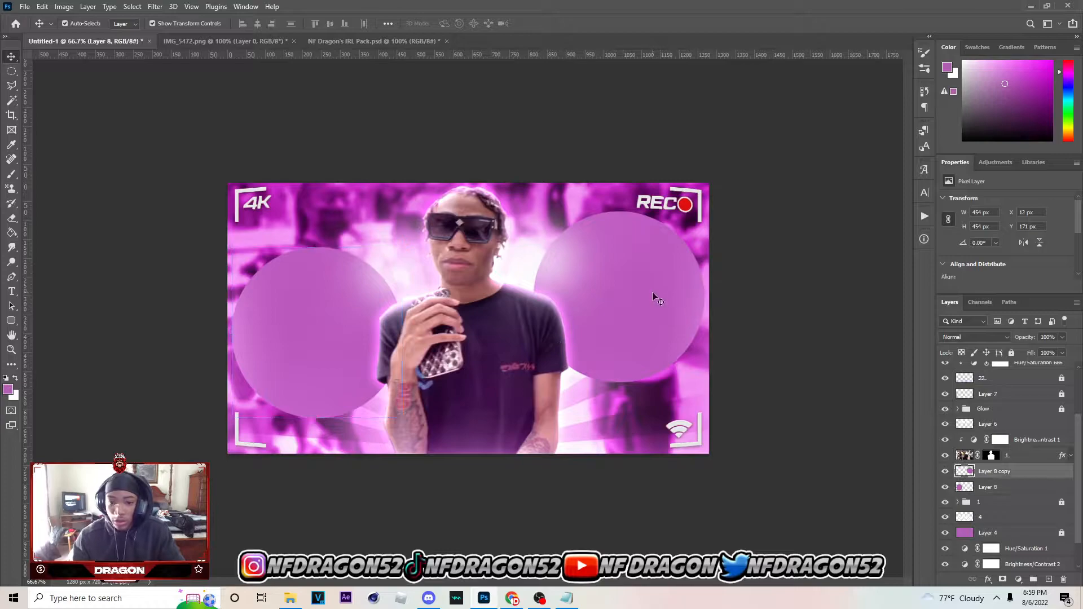
pyautogui.click(297, 294)
# Put the right circle's layer in a group, and name both the group and the layer 1
pyautogui.keyDown('shift'); pyautogui.click(1010, 474); pyautogui.keyUp('shift')
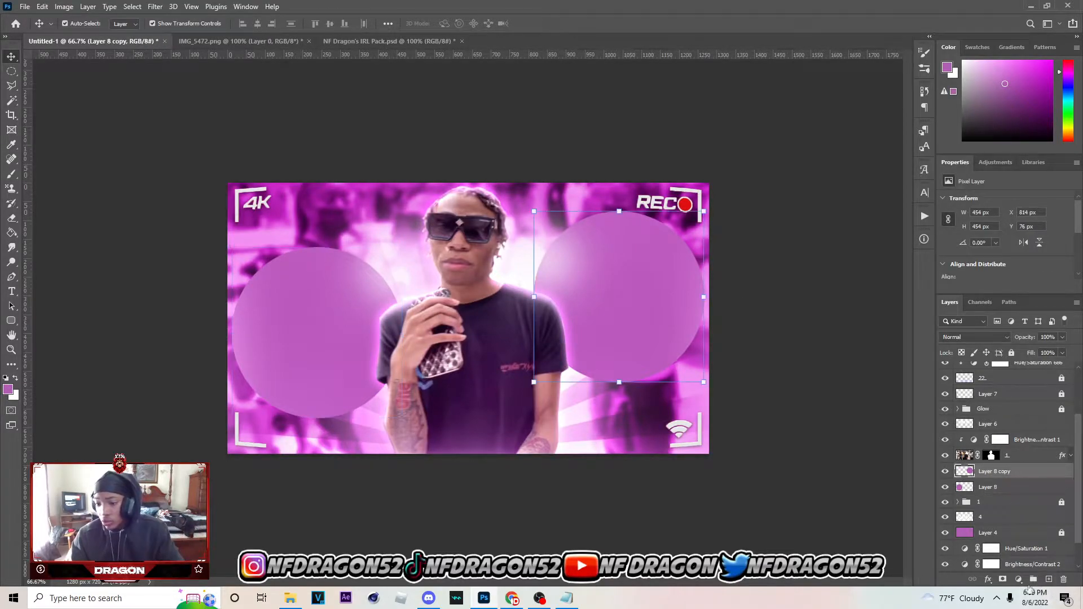
pyautogui.hotkey('ctrl', 'g')
pyautogui.doubleClick(993, 472)
pyautogui.write('1')
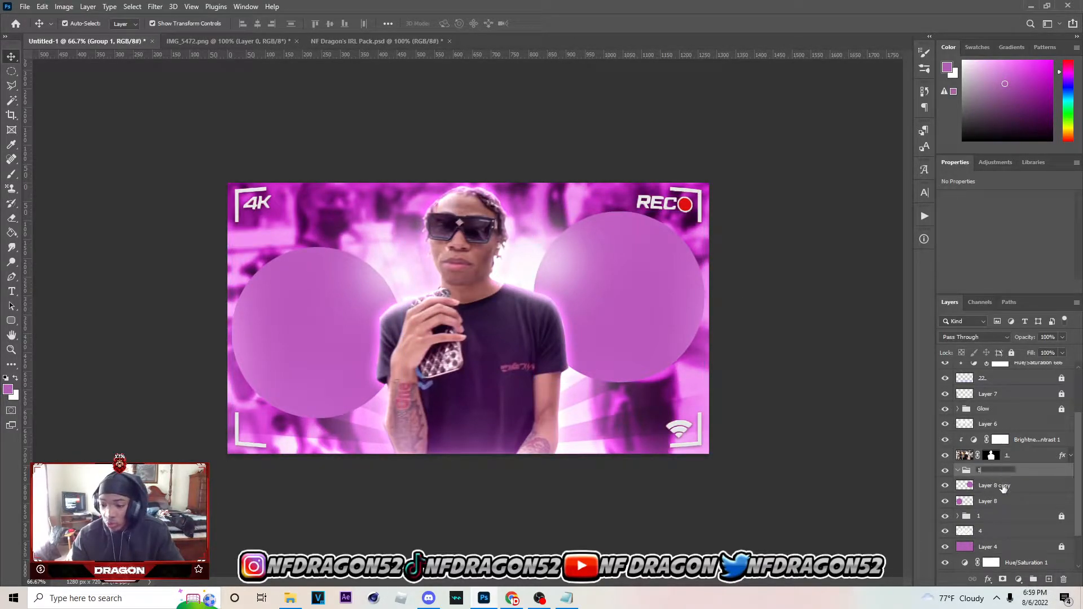
pyautogui.press('Return')
pyautogui.click(999, 486)
pyautogui.doubleClick(1002, 486)
pyautogui.write('1')
pyautogui.press('Return')
# Put the left circle's layer in its own group, and name both the group and the layer 2
pyautogui.click(1007, 500)
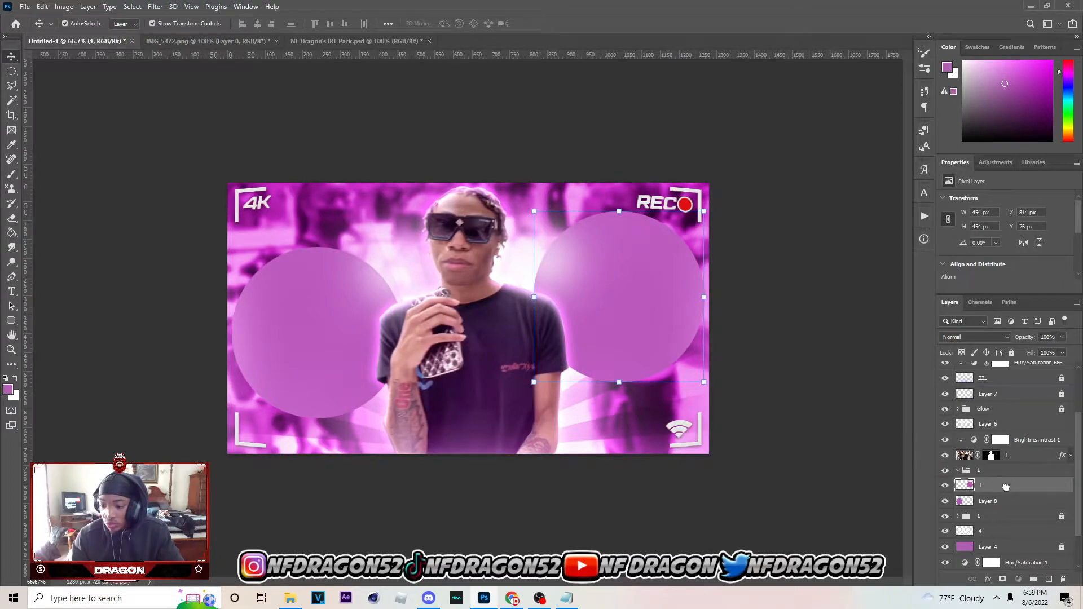
pyautogui.hotkey('ctrl', 'g')
pyautogui.doubleClick(986, 500)
pyautogui.write('2')
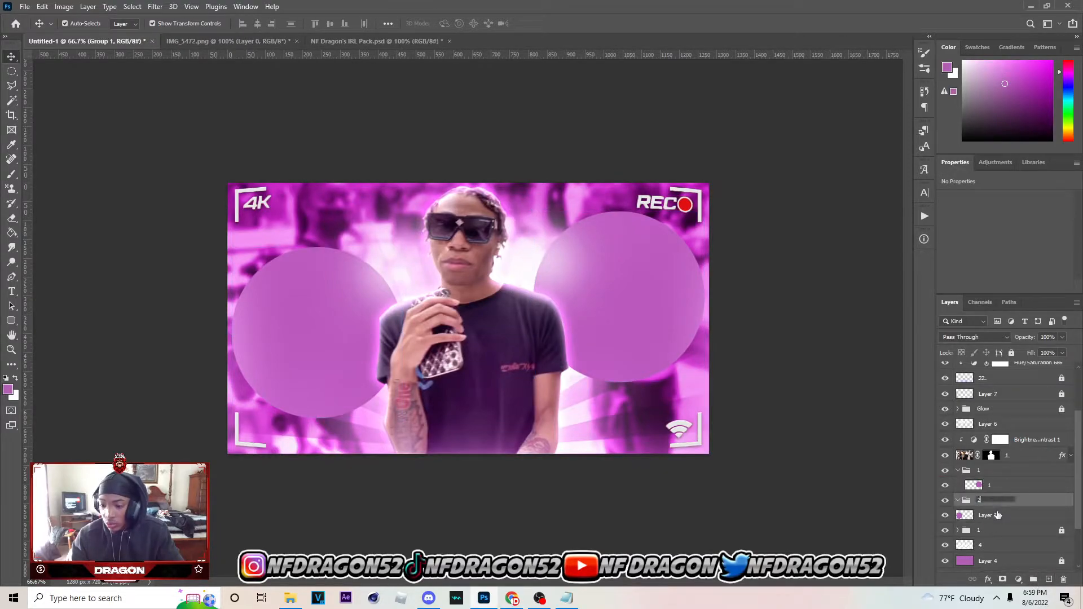
pyautogui.press('Return')
pyautogui.click(1000, 517)
pyautogui.doubleClick(1001, 516)
pyautogui.write('2')
pyautogui.press('Return')
# Enable the Stroke and Inner Shadow layer effects on the group containing the right circle
pyautogui.click(991, 485)
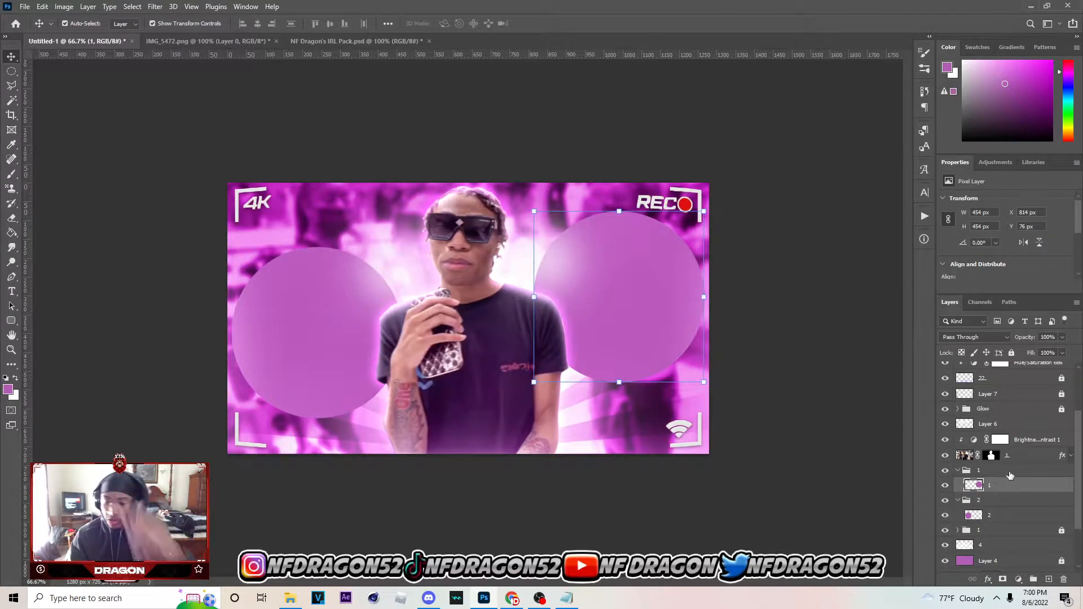
pyautogui.click(1013, 471)
pyautogui.doubleClick(1030, 472)
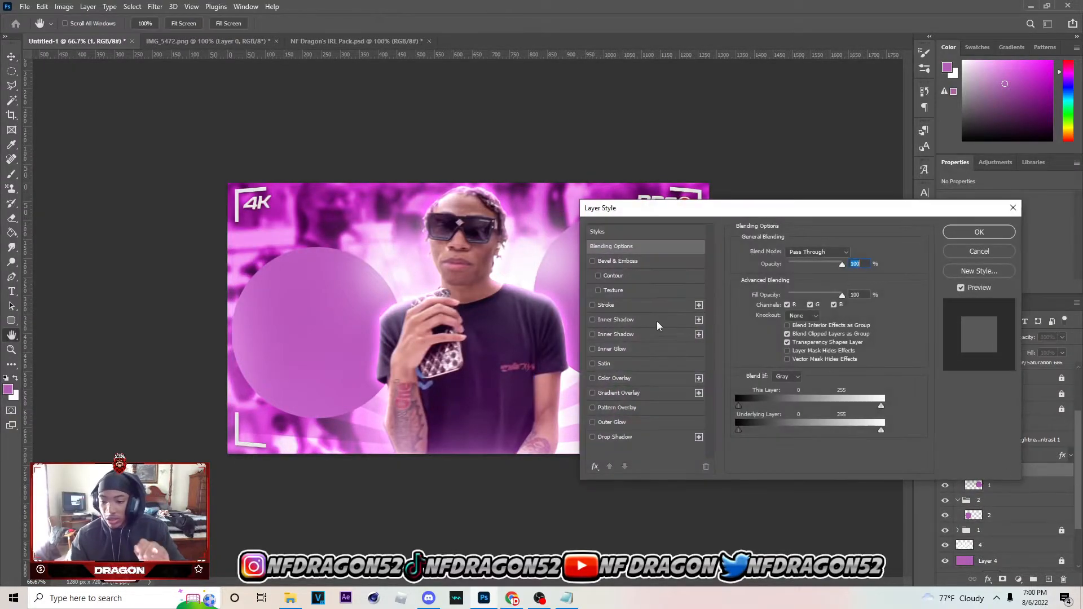
pyautogui.click(592, 305)
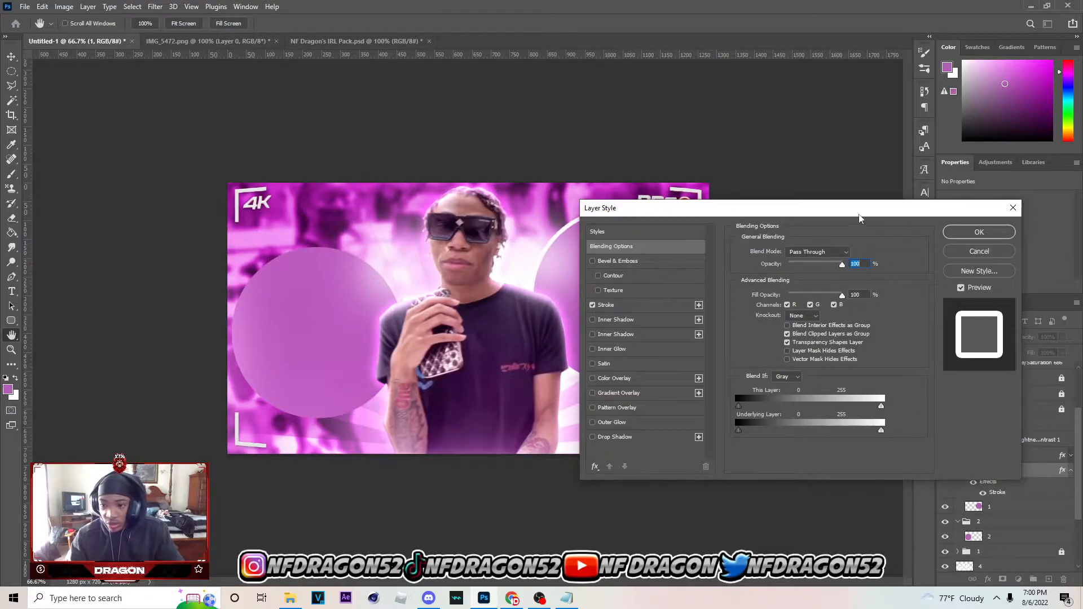
pyautogui.moveTo(860, 218); pyautogui.dragTo(961, 219)
pyautogui.click(693, 323)
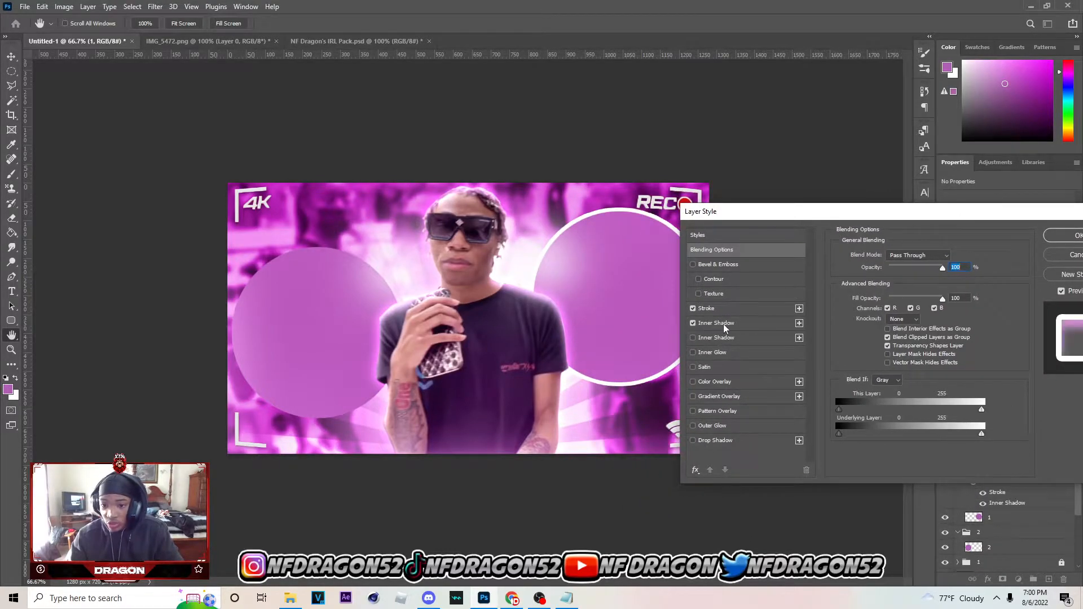
# Change the right circle group's inner shadow colour to white and its opacity to about 15%
pyautogui.click(729, 323)
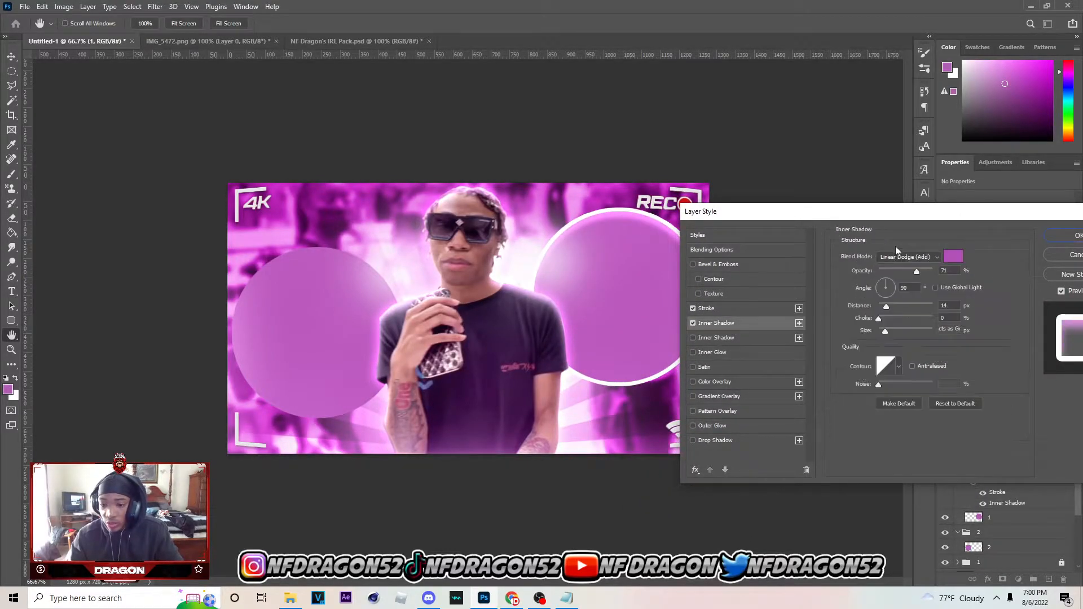
pyautogui.click(957, 258)
pyautogui.moveTo(697, 347); pyautogui.dragTo(672, 285)
pyautogui.click(929, 325)
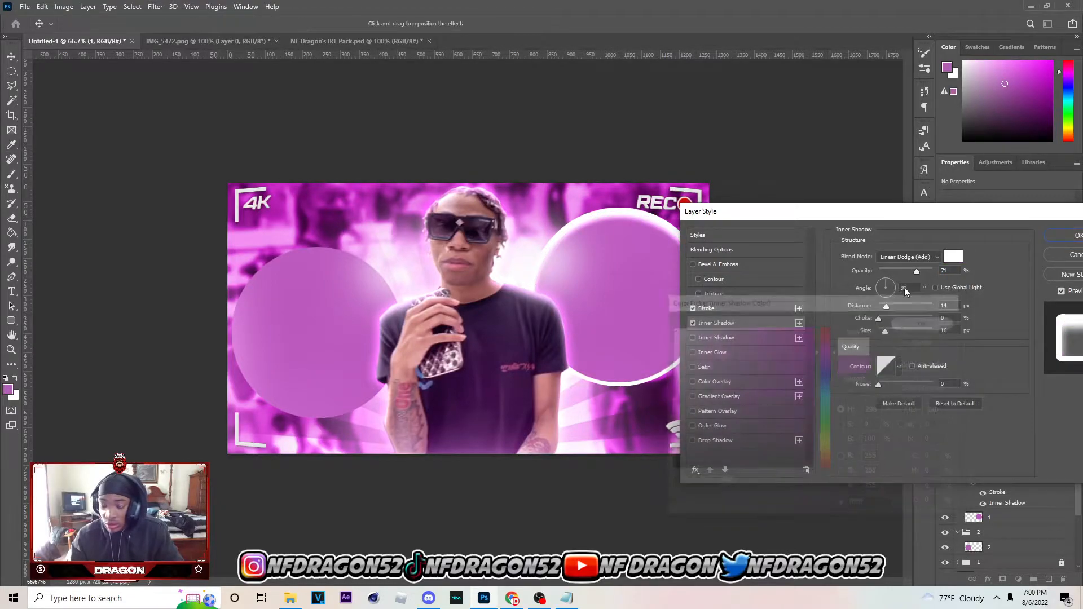
pyautogui.moveTo(916, 272); pyautogui.dragTo(887, 271)
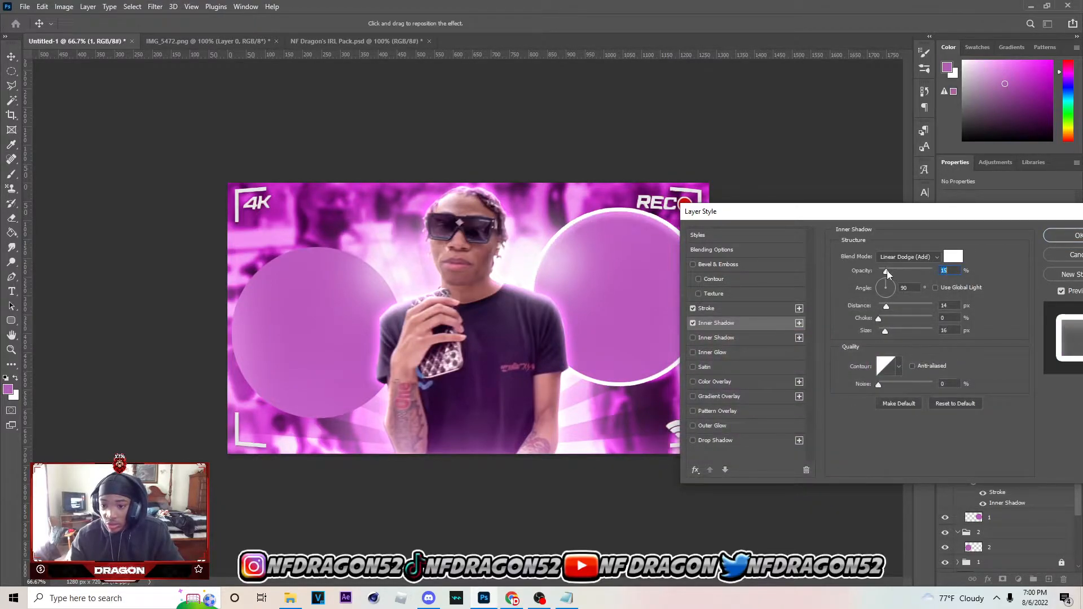
# Add a black drop shadow to the right circle group with 61% opacity, 4 px distance, 34% spread and 54 px size
pyautogui.click(700, 441)
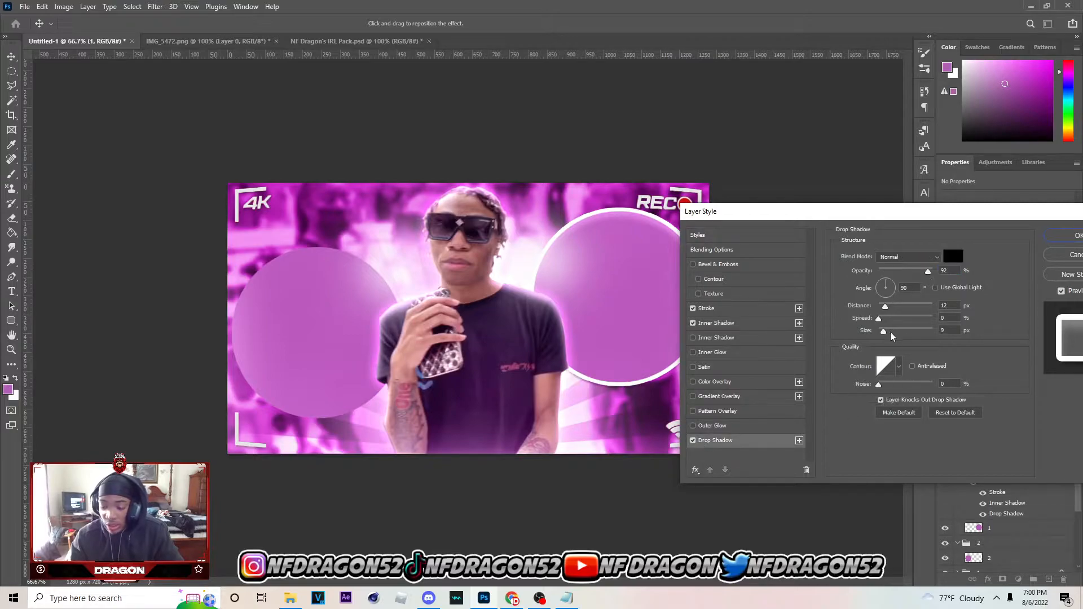
pyautogui.moveTo(884, 332)
pyautogui.mouseDown()
pyautogui.moveTo(891, 312)
pyautogui.moveTo(906, 319)
pyautogui.moveTo(876, 335)
pyautogui.moveTo(898, 341)
pyautogui.moveTo(882, 308)
pyautogui.moveTo(895, 323)
pyautogui.mouseUp()
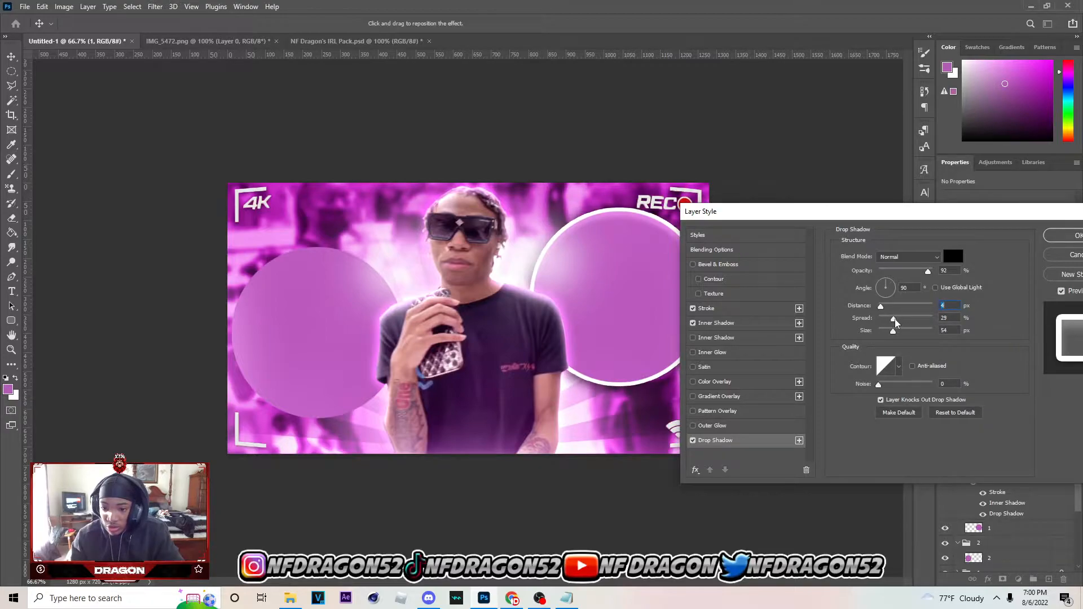
pyautogui.moveTo(906, 273); pyautogui.dragTo(911, 273)
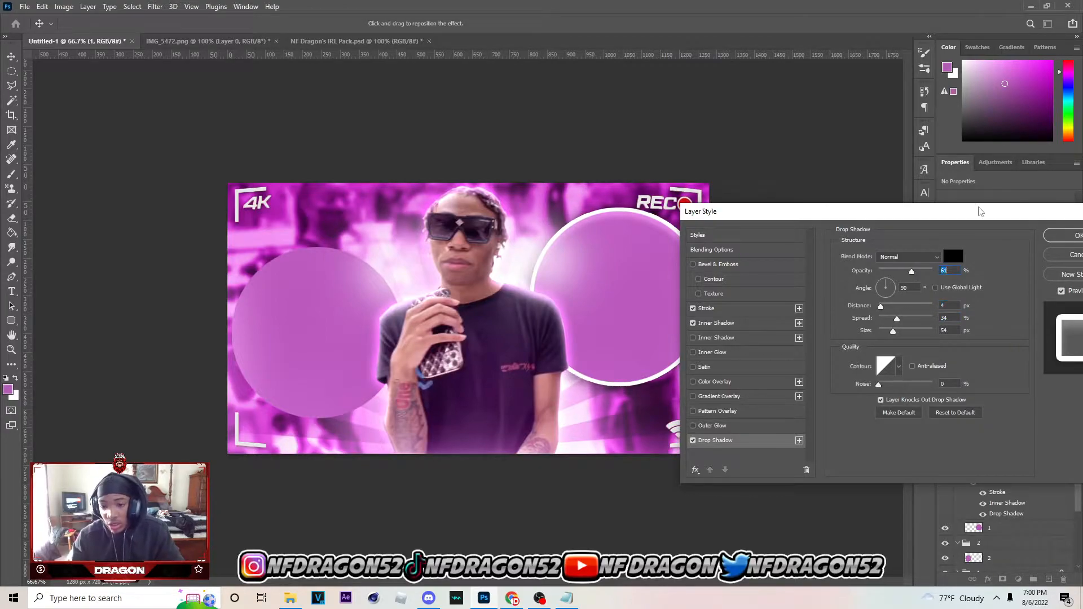
# Change the right circle group's stroke colour to the circle's purple, be5cc0, and apply the layer style
pyautogui.click(739, 323)
pyautogui.moveTo(820, 213); pyautogui.dragTo(811, 213)
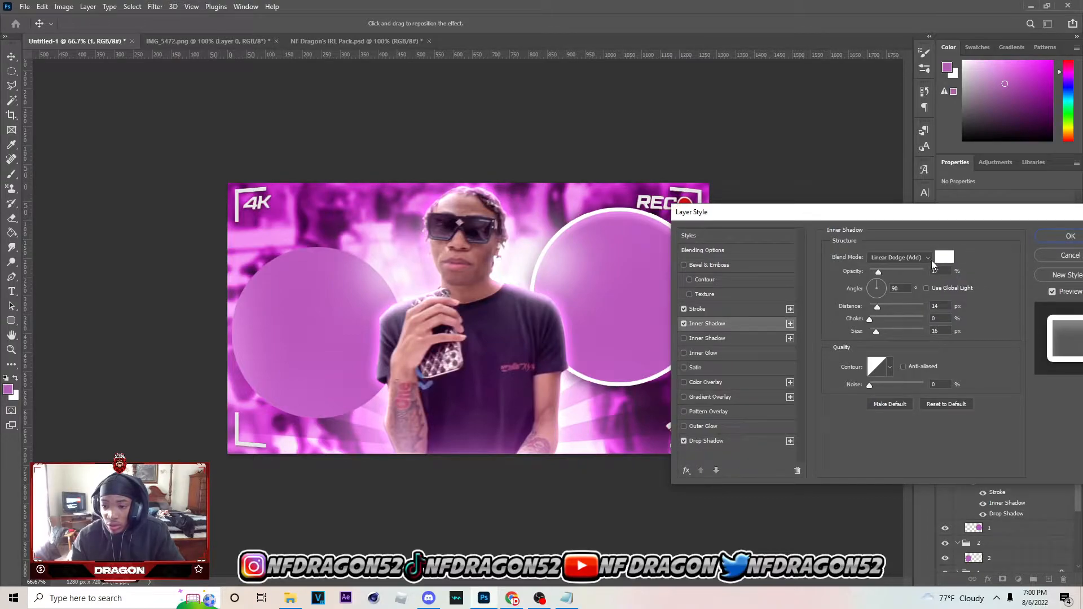
pyautogui.click(767, 314)
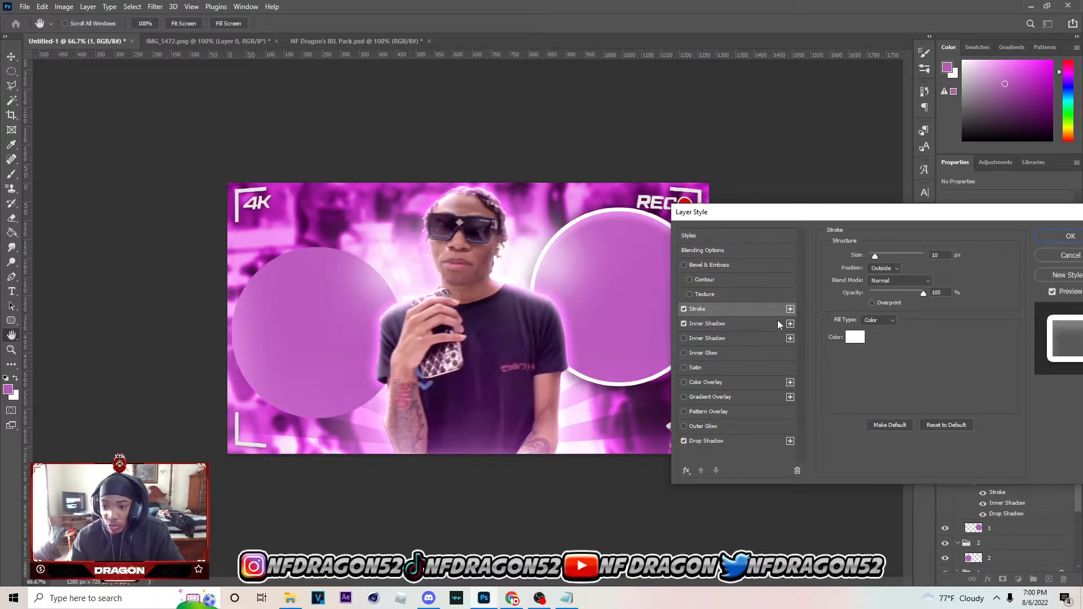
pyautogui.click(855, 338)
pyautogui.click(658, 241)
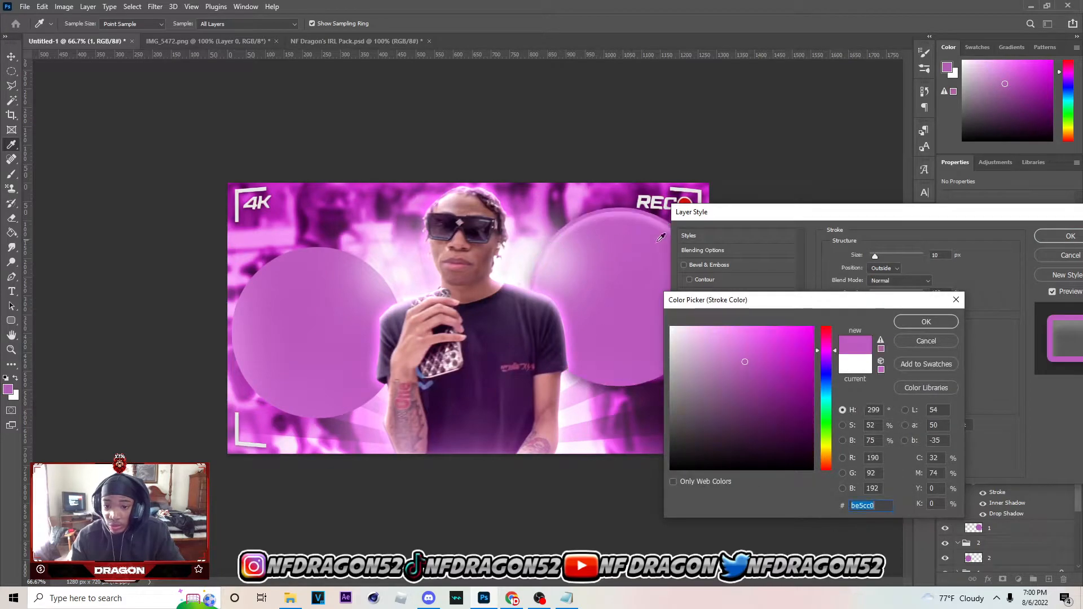
pyautogui.click(927, 322)
pyautogui.moveTo(986, 211); pyautogui.dragTo(860, 221)
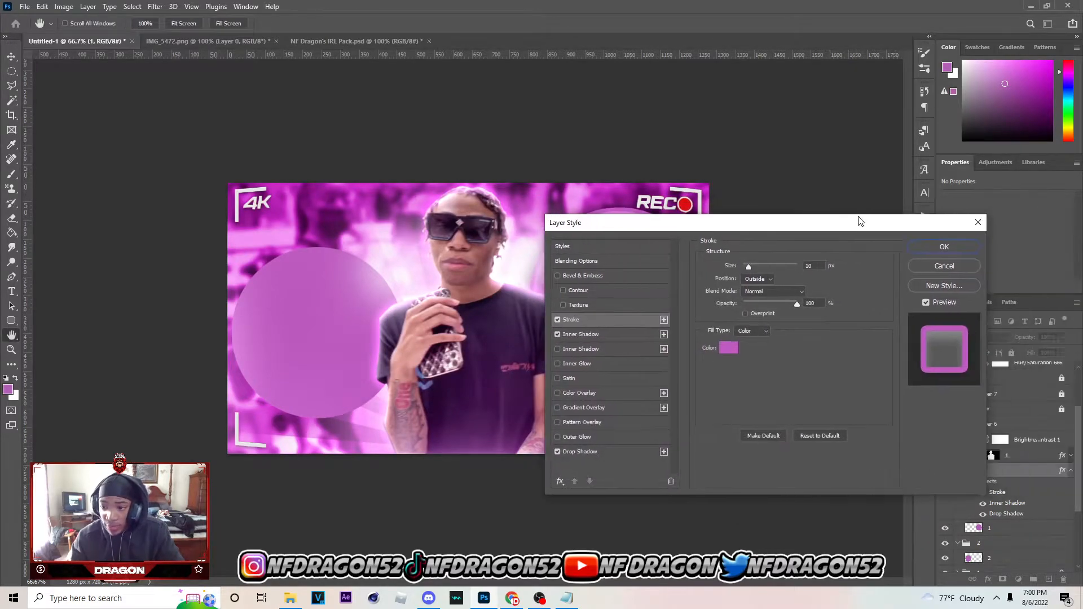
pyautogui.click(952, 248)
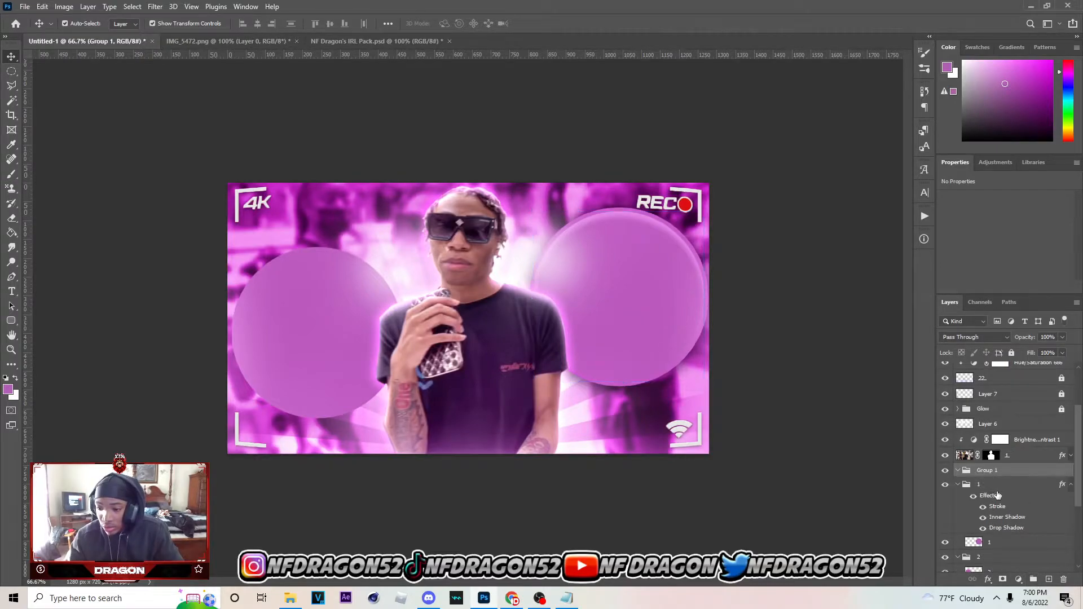
# Wrap the right circle's styled group in a new group named 1 v2 and hide the inner group's Inner Shadow effect
pyautogui.hotkey('ctrl', 'g')
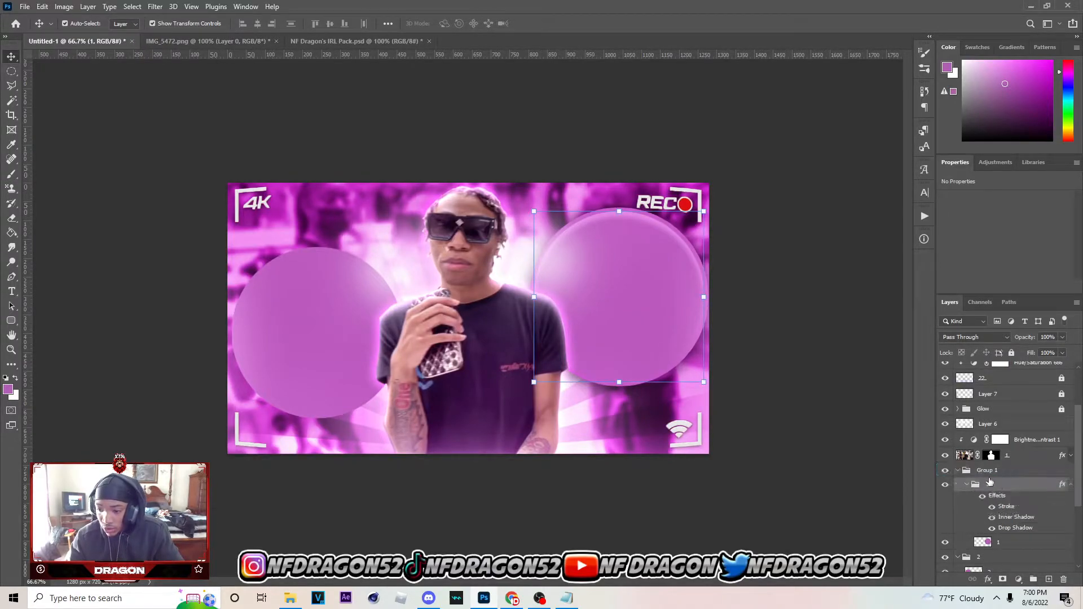
pyautogui.doubleClick(988, 470)
pyautogui.write('1 v2')
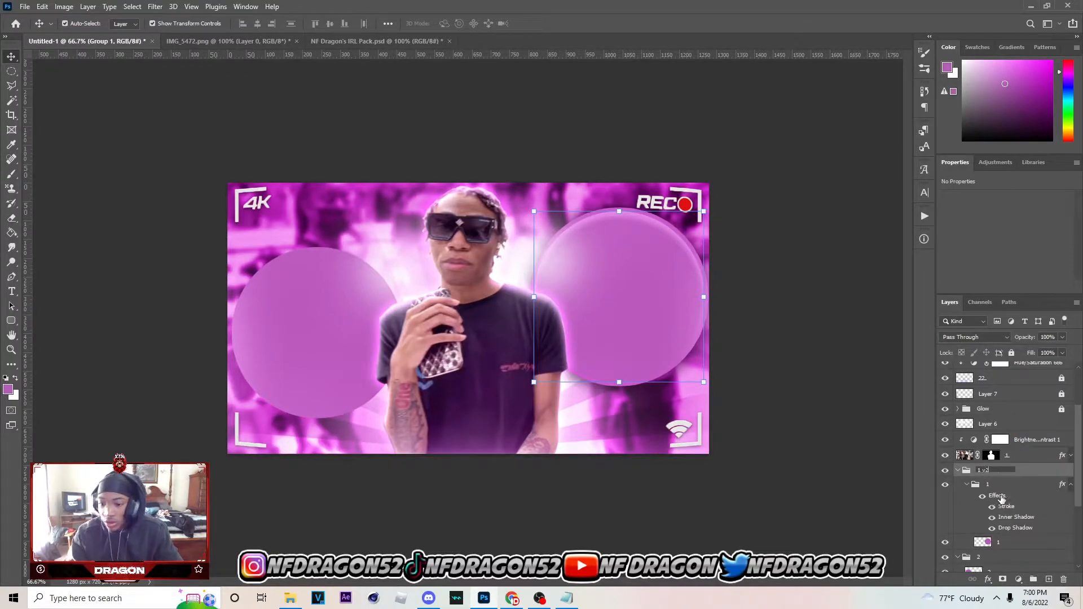
pyautogui.click(998, 498)
pyautogui.click(992, 518)
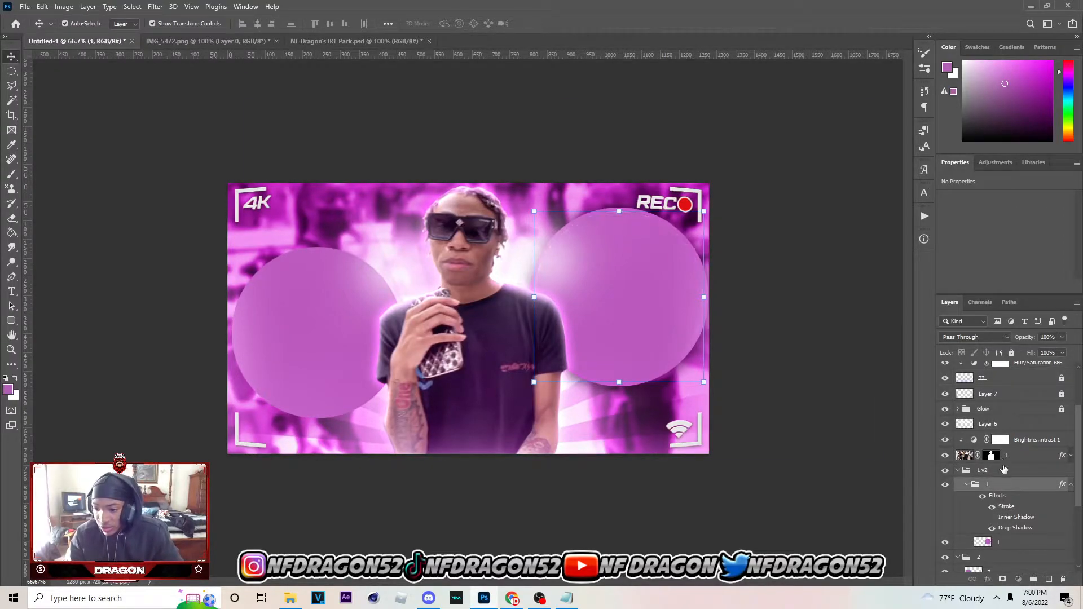
# Give the 1 v2 group a white Linear Dodge (Add) inner shadow with 17% opacity, 12 px distance and 16 px size
pyautogui.click(1010, 470)
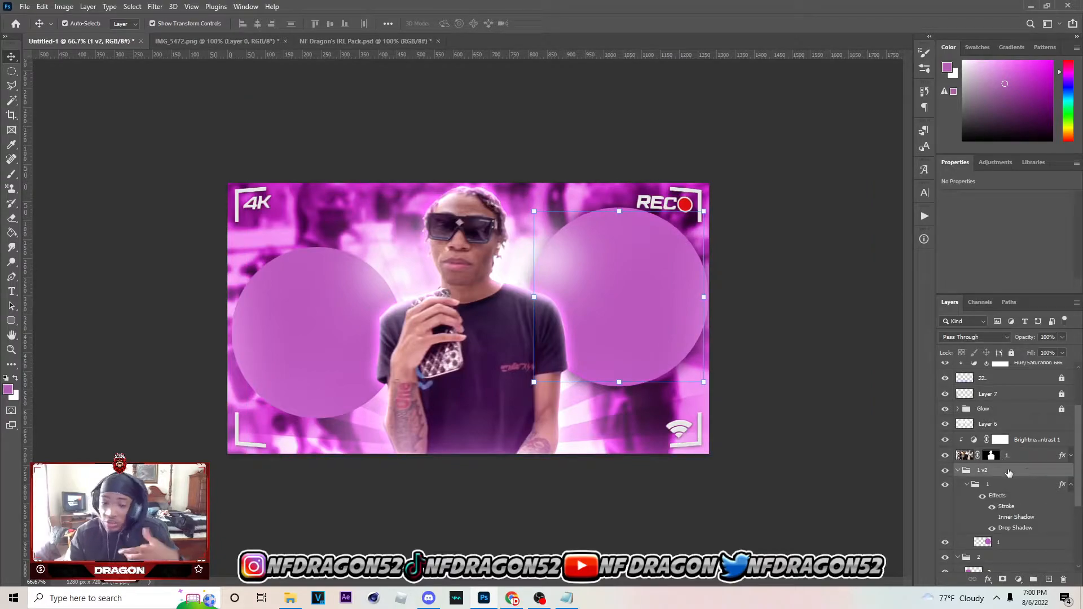
pyautogui.doubleClick(1009, 473)
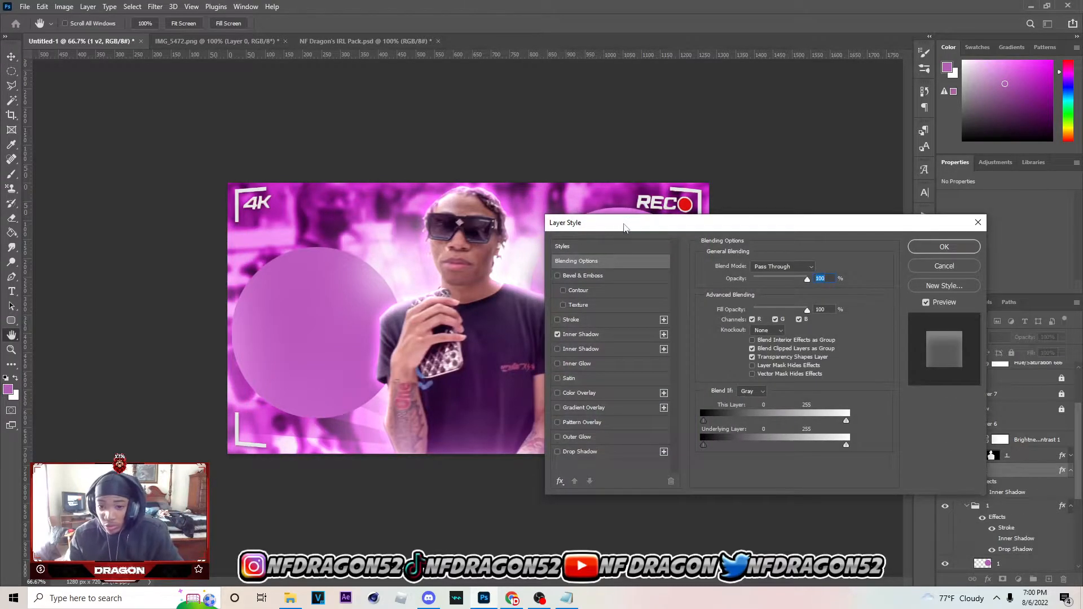
pyautogui.moveTo(624, 228); pyautogui.dragTo(773, 243)
pyautogui.click(727, 351)
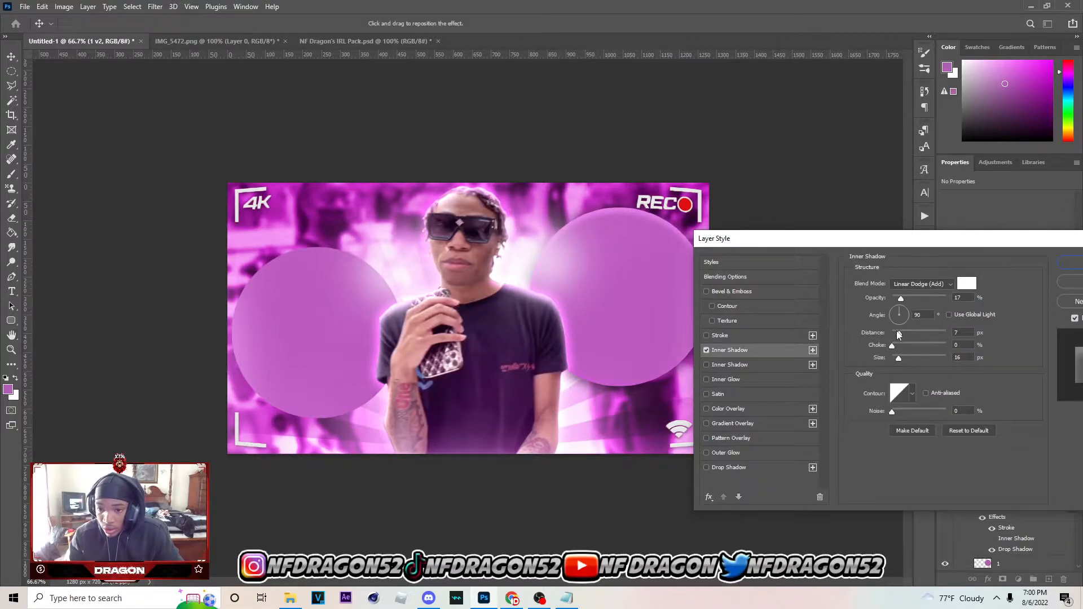
pyautogui.moveTo(898, 334); pyautogui.dragTo(899, 330)
pyautogui.moveTo(881, 242); pyautogui.dragTo(709, 239)
pyautogui.click(909, 261)
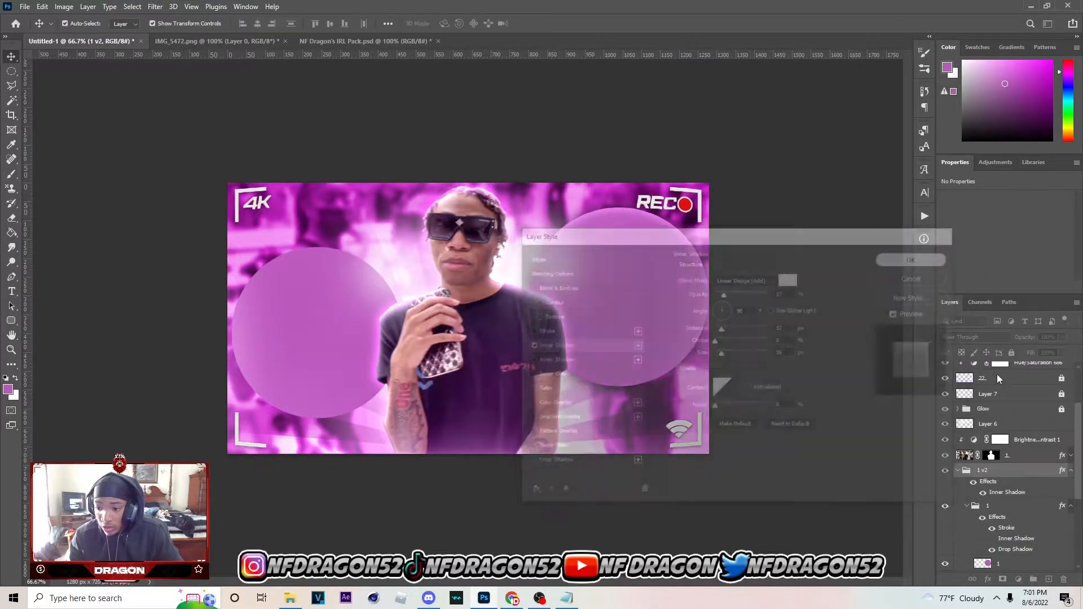
# Switch to Chrome, copy the previewed photo of the woman in the black top, and paste it above the right circle in Photoshop
pyautogui.scroll(-2, 1010, 463)
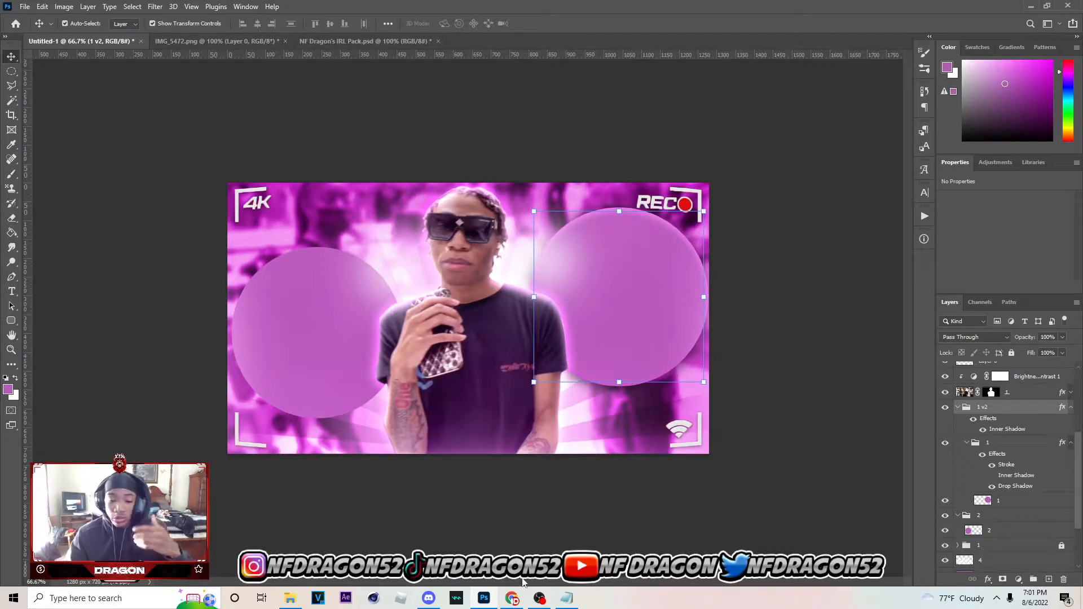
pyautogui.click(512, 598)
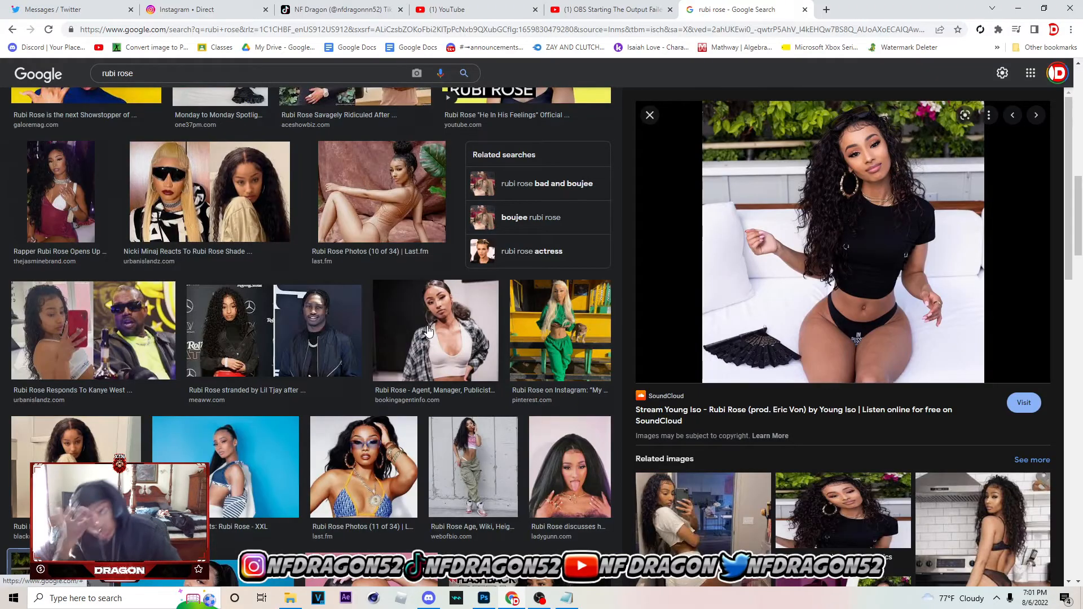
pyautogui.rightClick(928, 278)
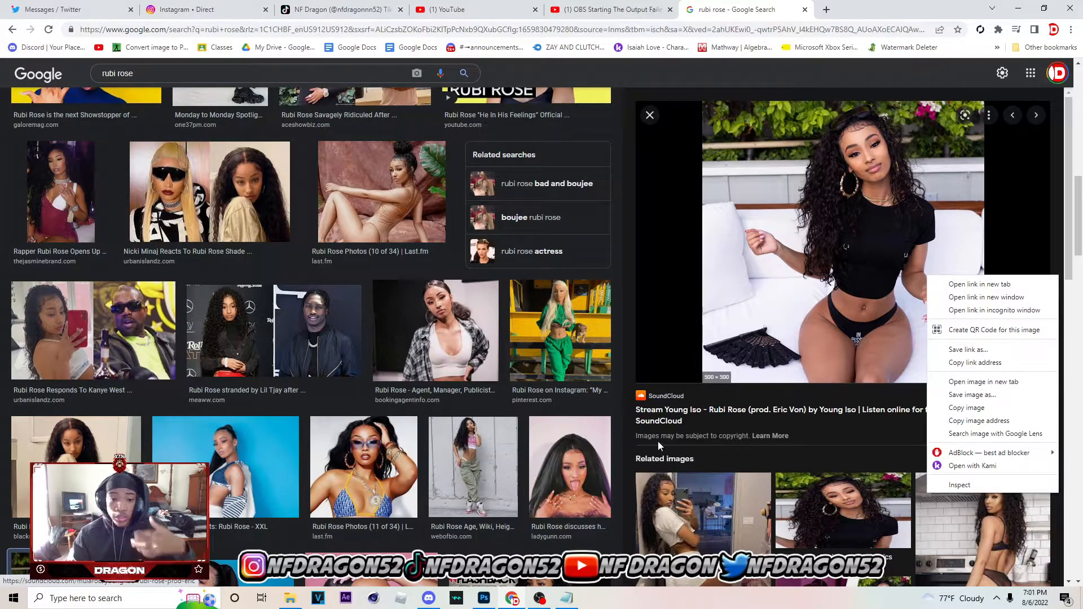
pyautogui.rightClick(851, 250)
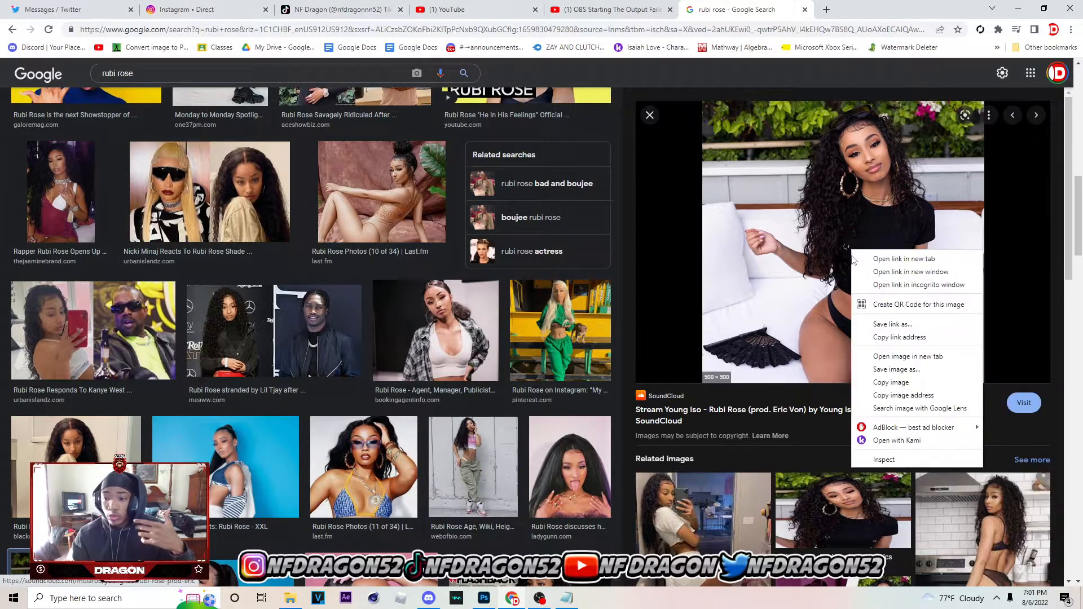
pyautogui.click(880, 378)
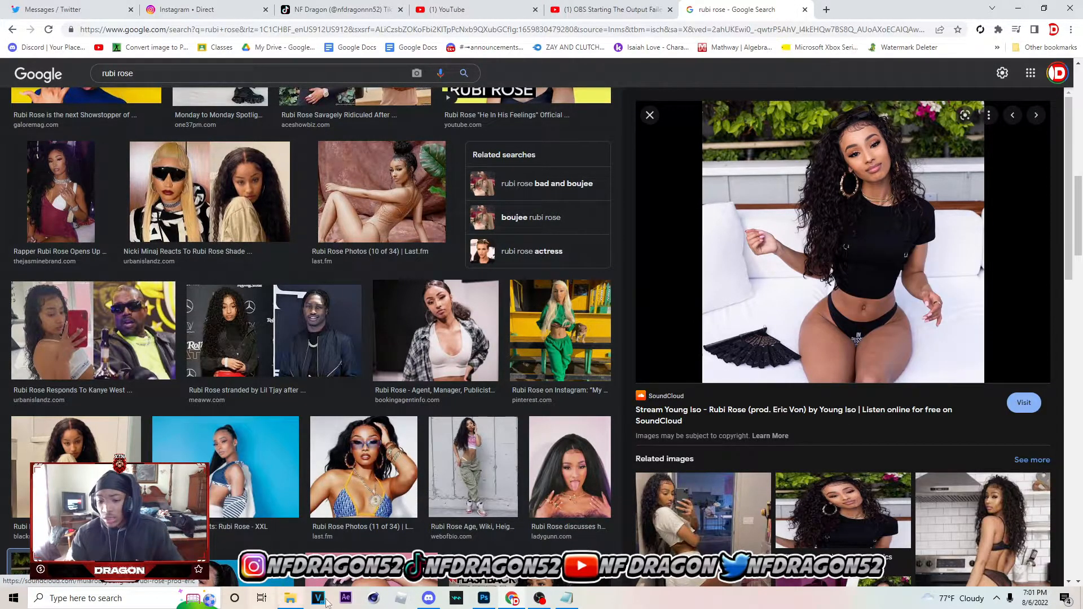
pyautogui.click(484, 598)
pyautogui.hotkey('ctrl', 'v')
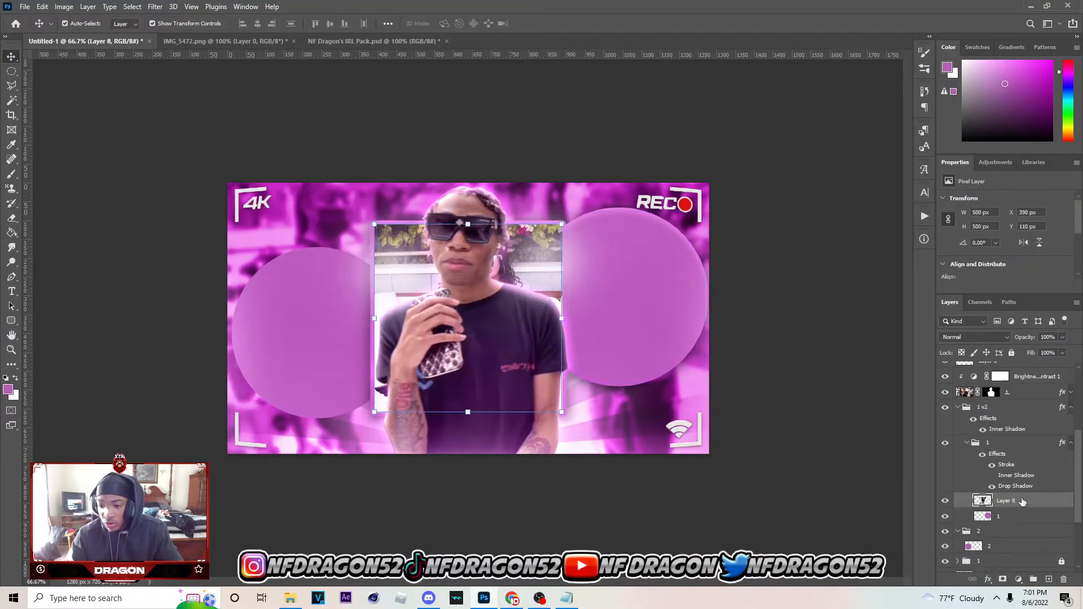
# Clip the pasted photo to the right circle, scale it to about 113% and position the woman inside the circle
pyautogui.rightClick(987, 500)
pyautogui.click(989, 241)
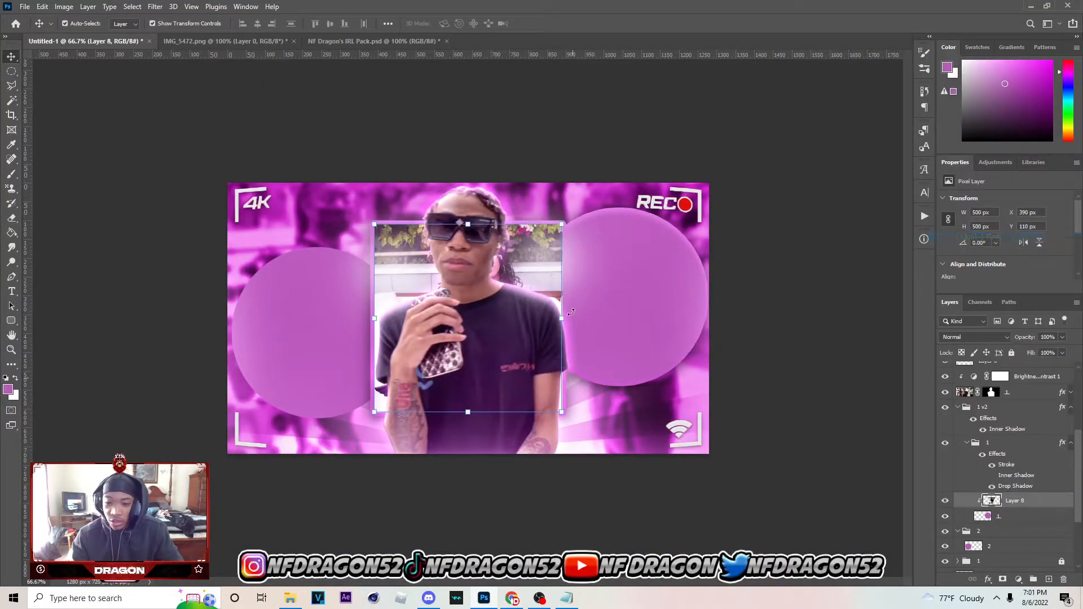
pyautogui.moveTo(524, 340); pyautogui.dragTo(634, 400)
pyautogui.moveTo(603, 444); pyautogui.dragTo(624, 397)
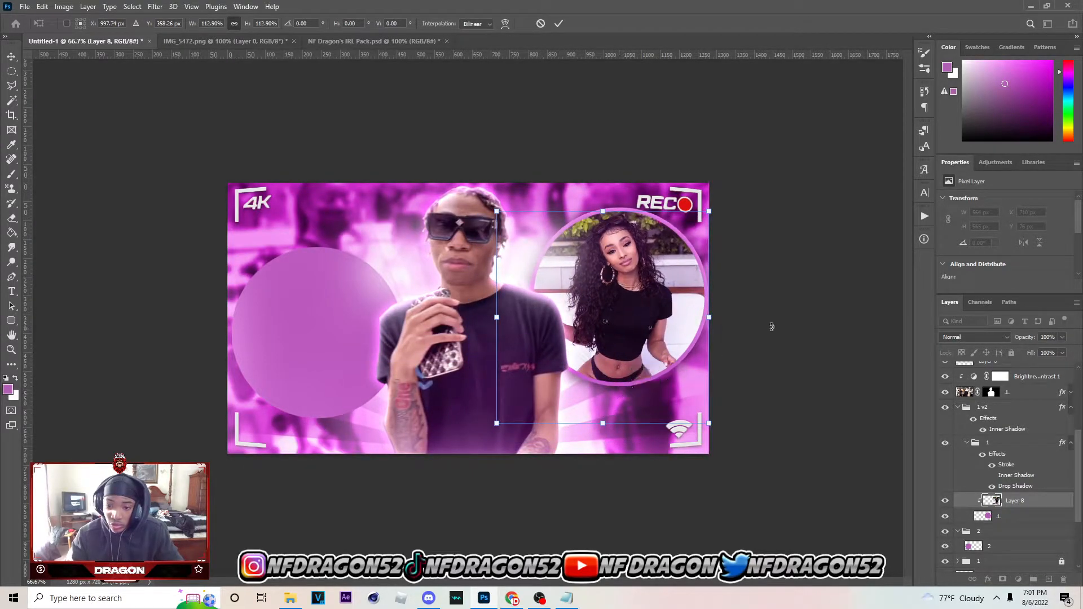
pyautogui.moveTo(713, 314); pyautogui.dragTo(692, 330)
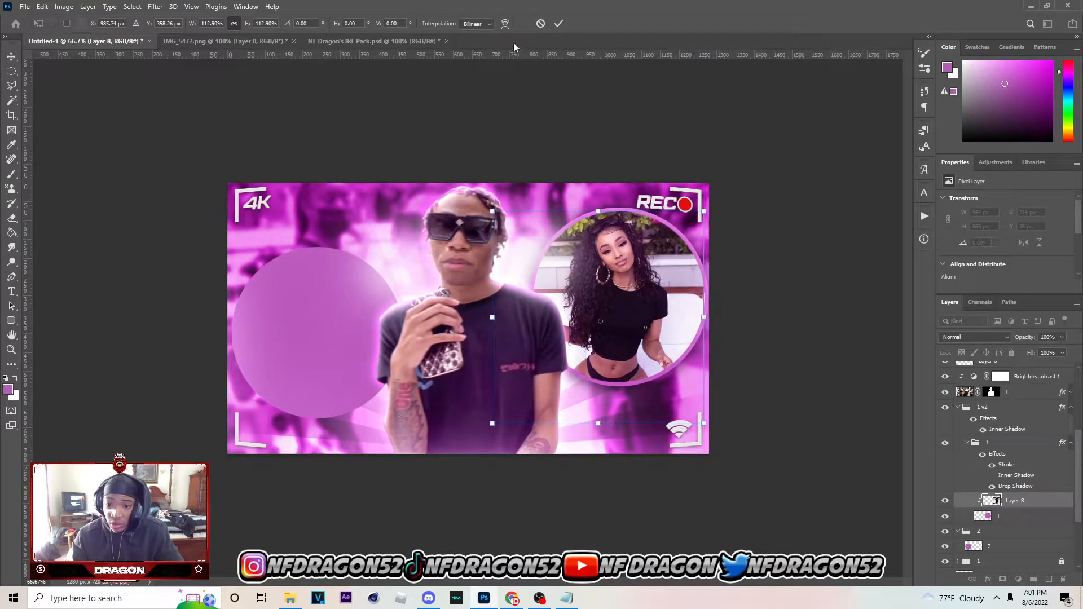
pyautogui.click(559, 25)
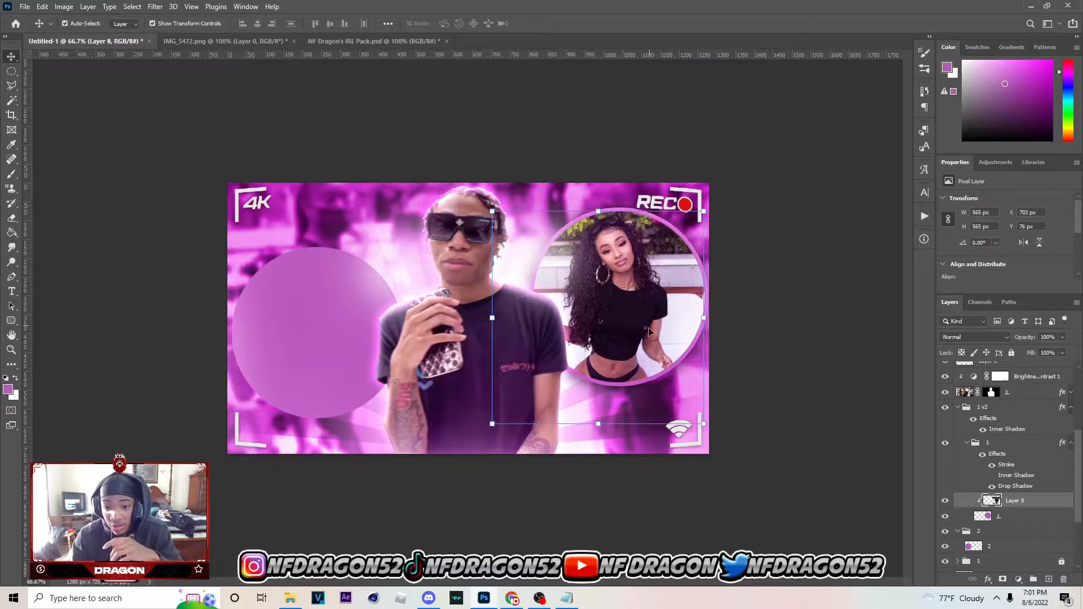
# Nudge the clipped photo sideways to an X position of 713 px to centre the woman in the circle
pyautogui.press('Right')
pyautogui.press('Right')
pyautogui.press('Right')
pyautogui.press('Right')
pyautogui.press('Right')
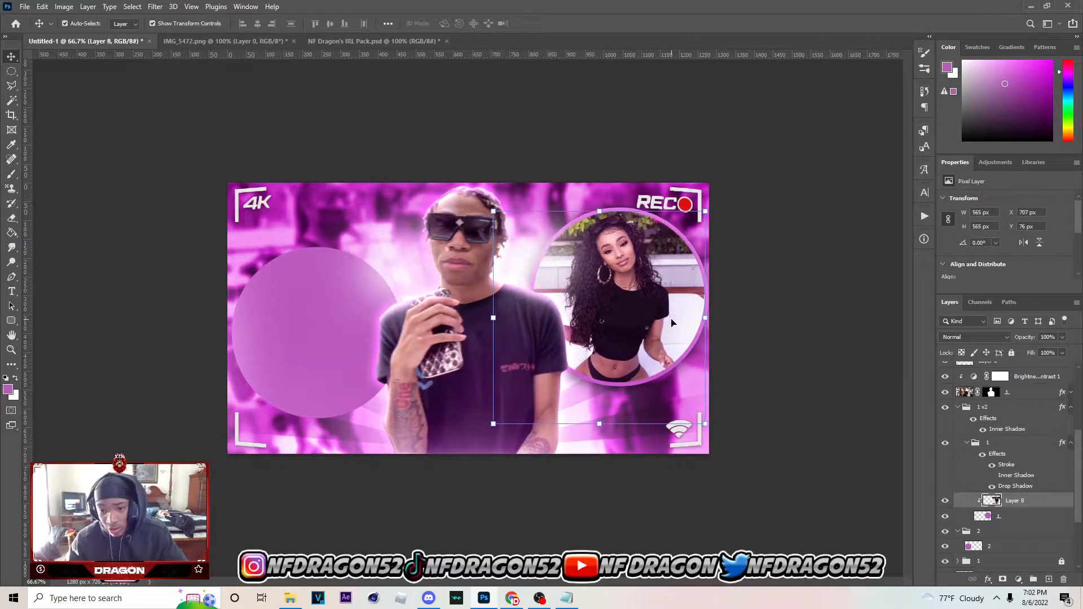
pyautogui.press('Right')
pyautogui.press('Right')
pyautogui.press('Right')
pyautogui.press('Right')
pyautogui.press('Right')
pyautogui.press('Right')
pyautogui.press('Right')
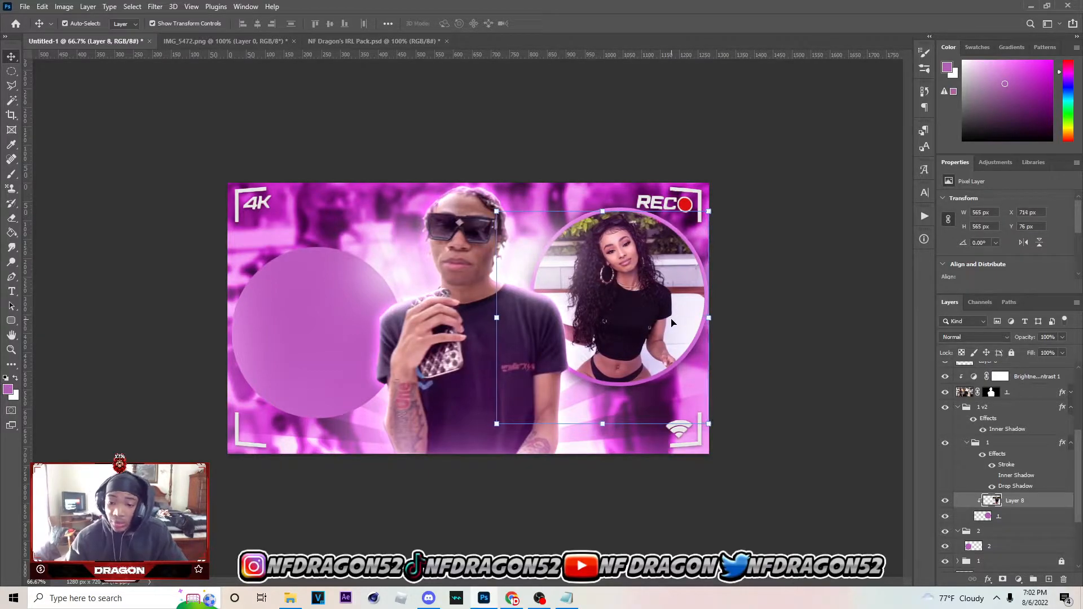
pyautogui.press('Left')
pyautogui.press('Left')
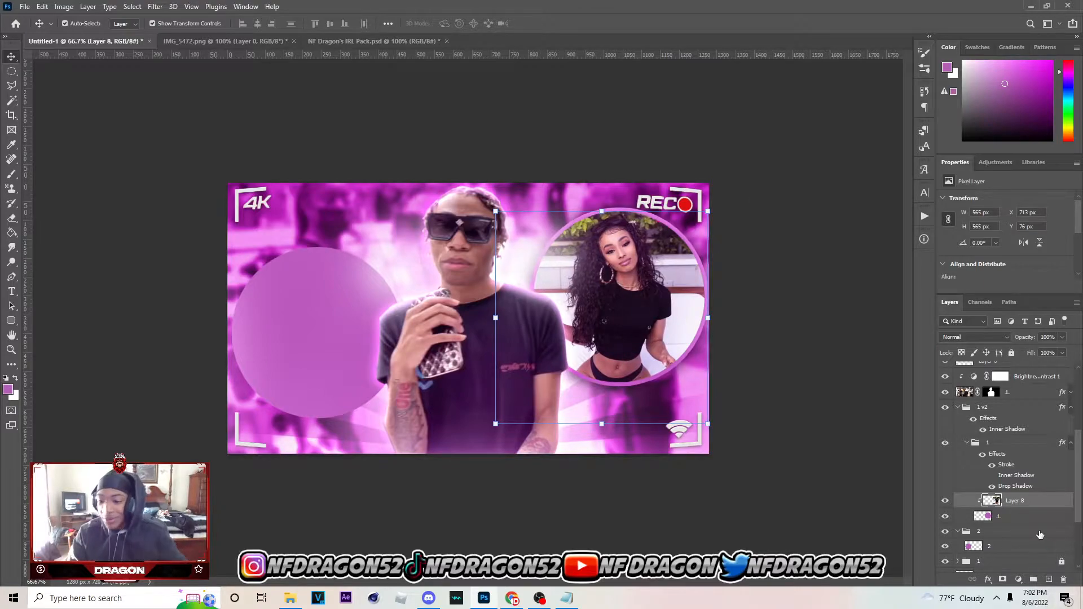
# Adjust the texture and exposure of the woman's photo with the Camera Raw Filter
pyautogui.click(155, 6)
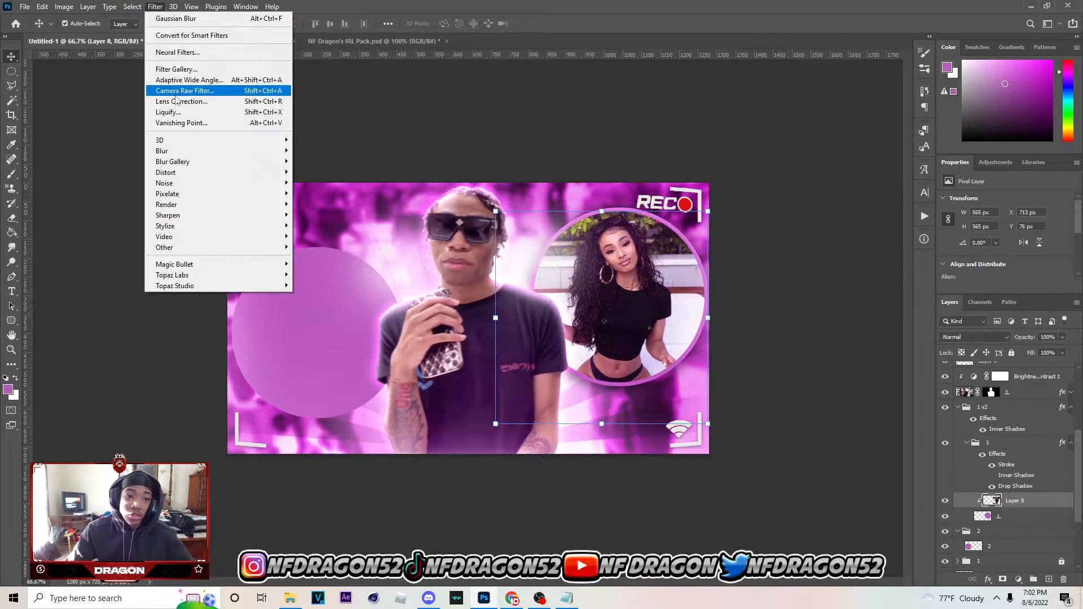
pyautogui.press('Escape')
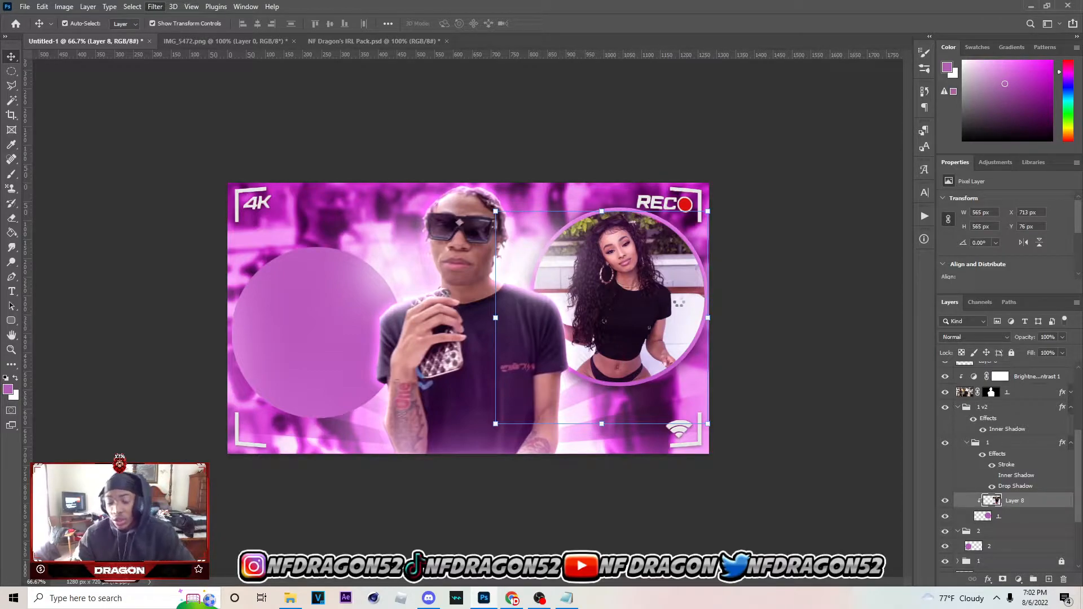
pyautogui.hotkey('ctrl', 'shift', 'a')
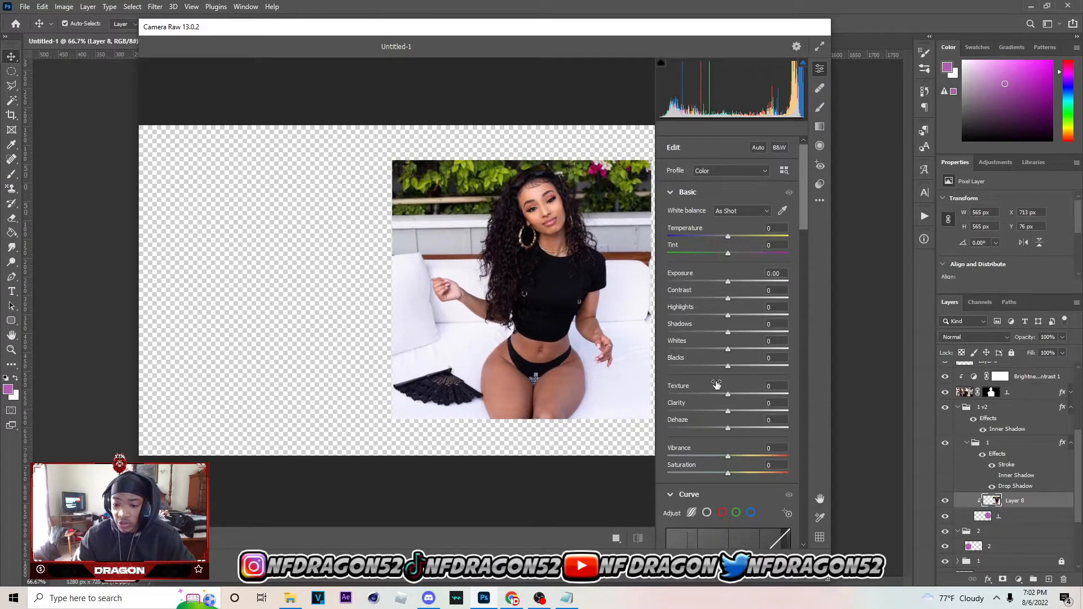
pyautogui.moveTo(737, 395); pyautogui.dragTo(727, 283)
pyautogui.click(773, 581)
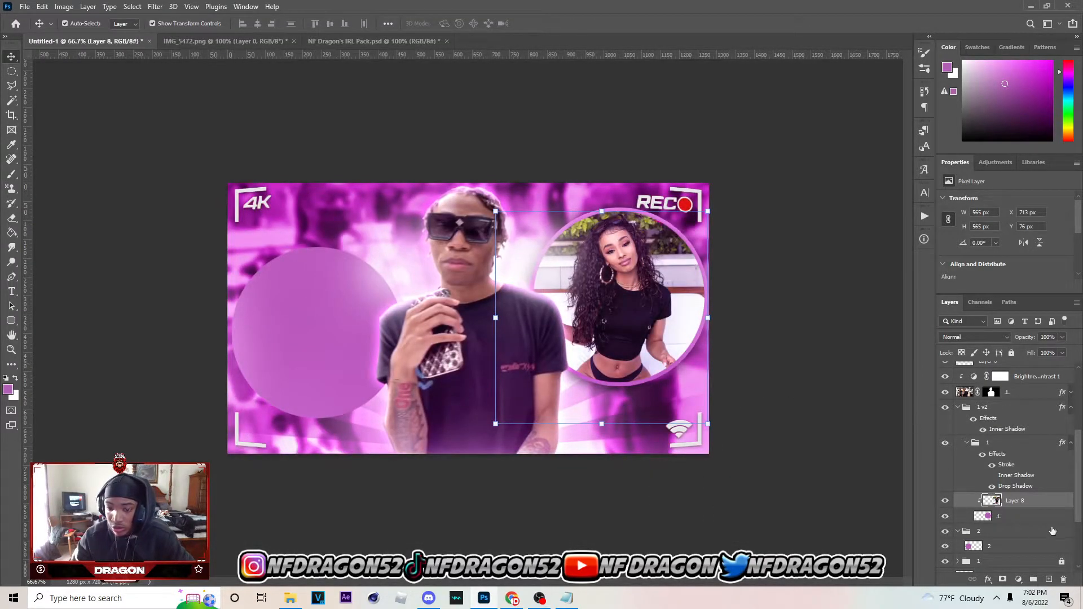
# Add a Brightness/Contrast adjustment clipped to the woman's photo and raise its brightness slightly
pyautogui.click(1018, 580)
pyautogui.click(1007, 415)
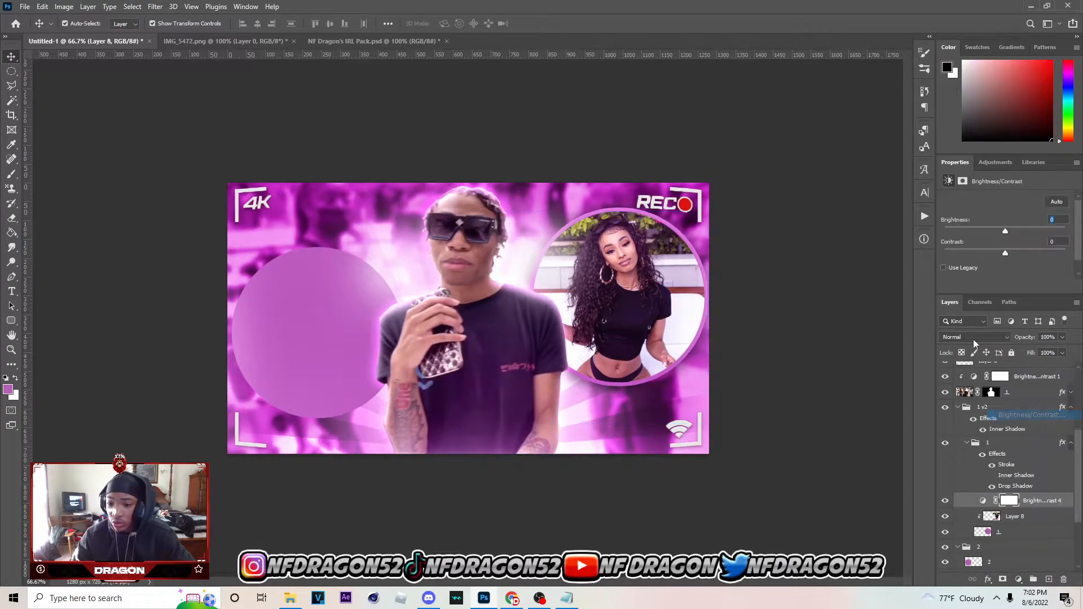
pyautogui.click(1000, 286)
pyautogui.moveTo(1005, 231); pyautogui.dragTo(1010, 229)
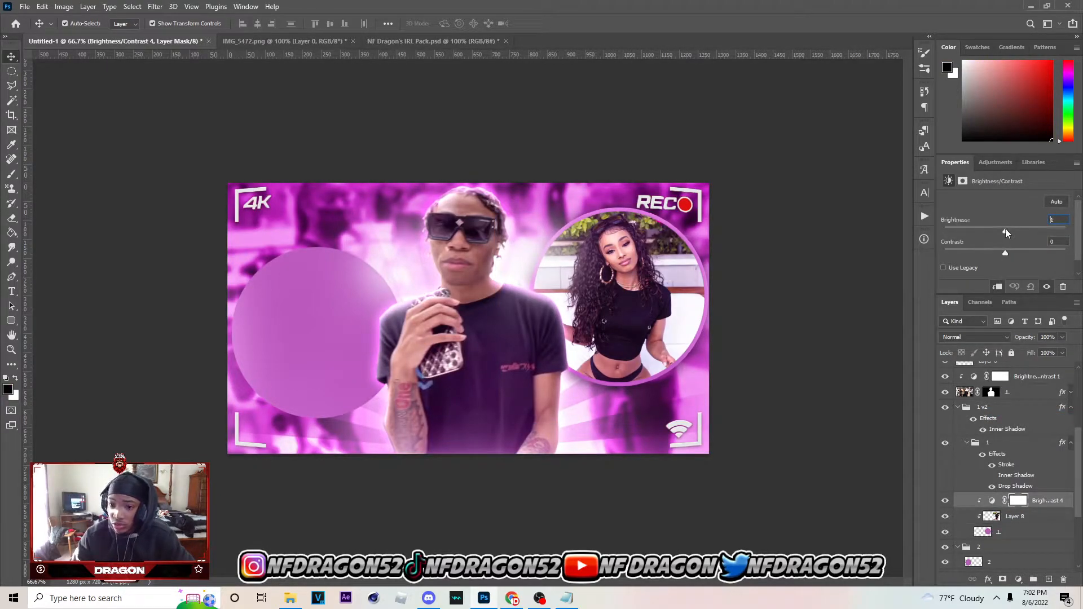
pyautogui.click(679, 359)
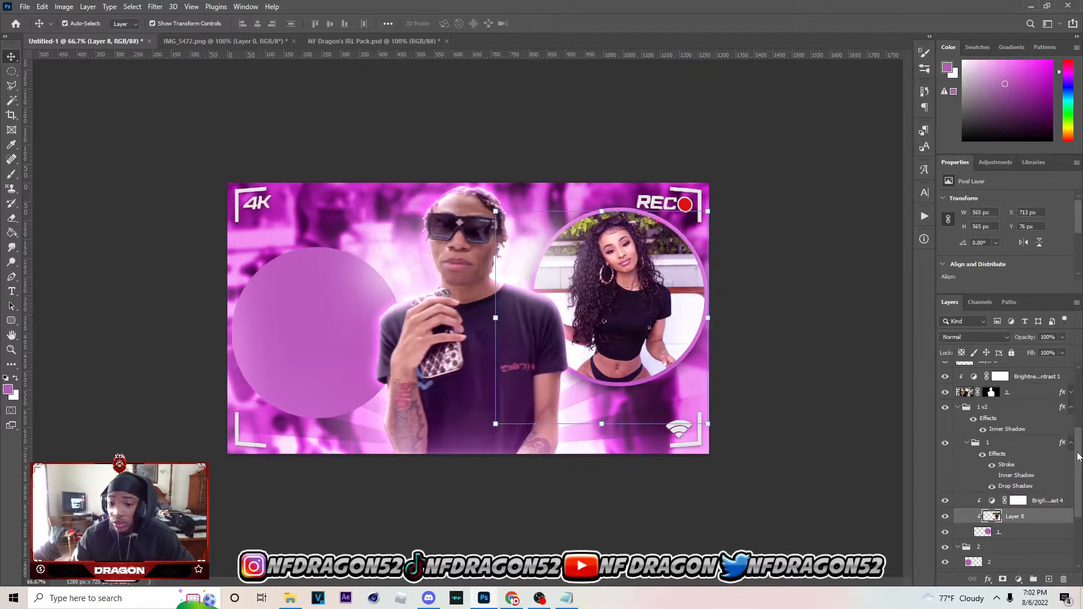
# Set the 1 v2 group's inner shadow opacity to 72% and apply the layer style
pyautogui.click(1022, 408)
pyautogui.doubleClick(1021, 411)
pyautogui.moveTo(565, 213); pyautogui.dragTo(764, 276)
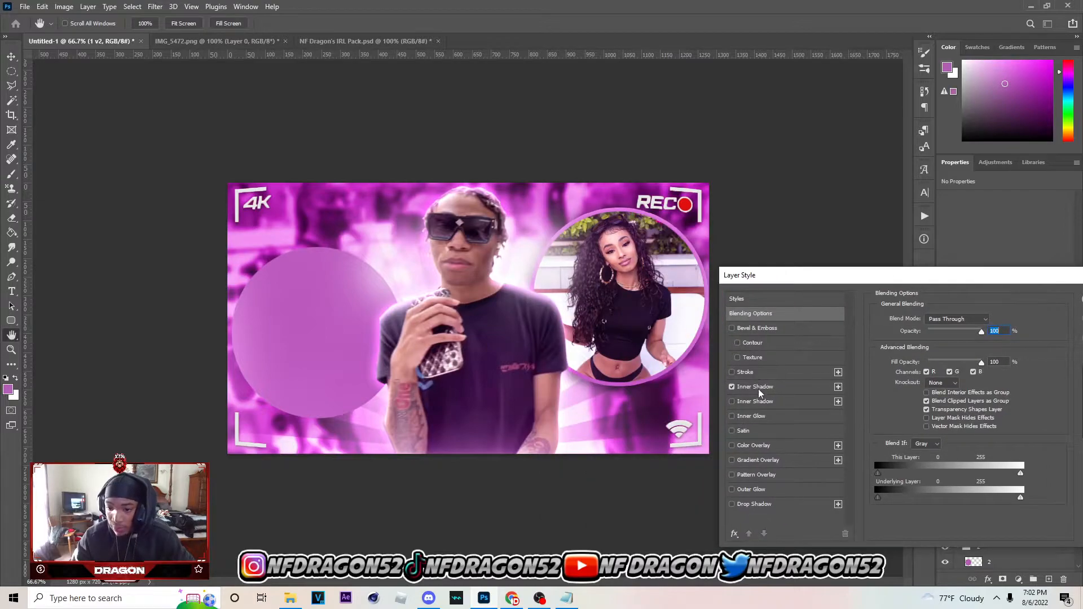
pyautogui.click(759, 390)
pyautogui.moveTo(948, 335); pyautogui.dragTo(951, 337)
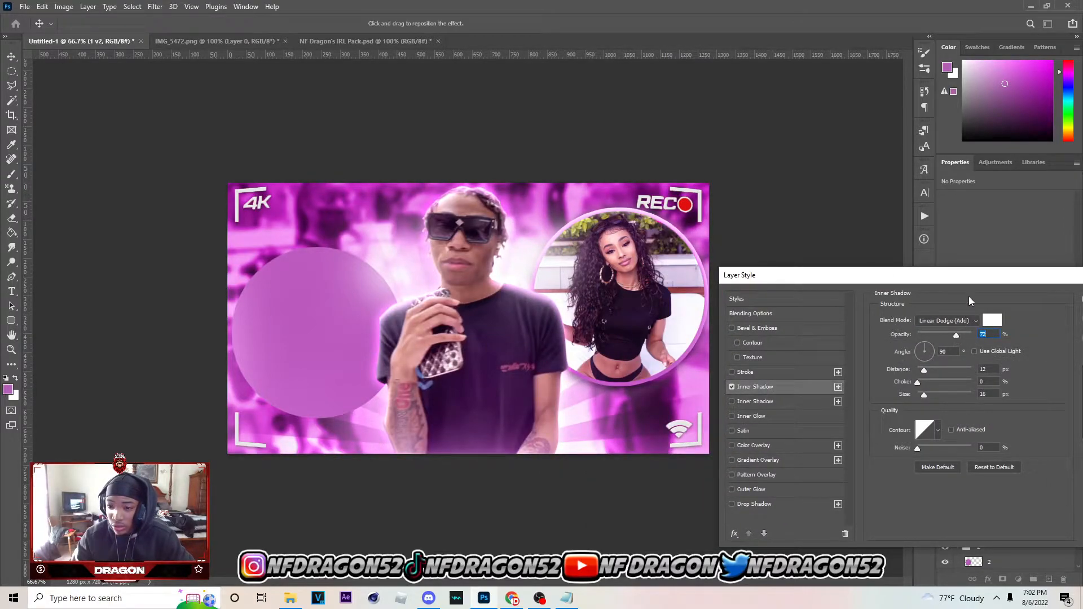
pyautogui.moveTo(971, 282); pyautogui.dragTo(894, 287)
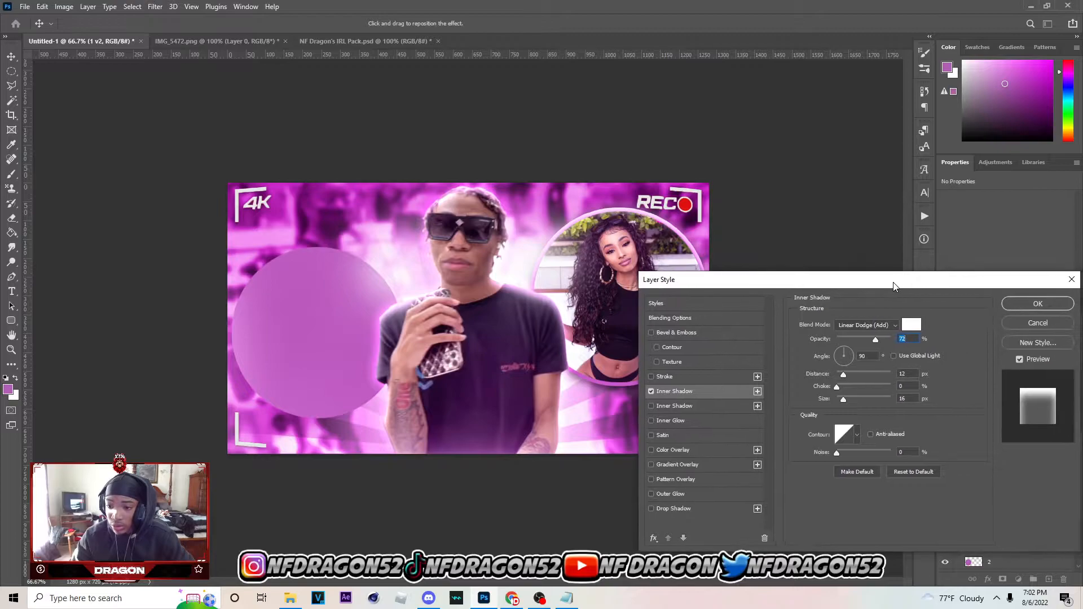
pyautogui.click(1049, 305)
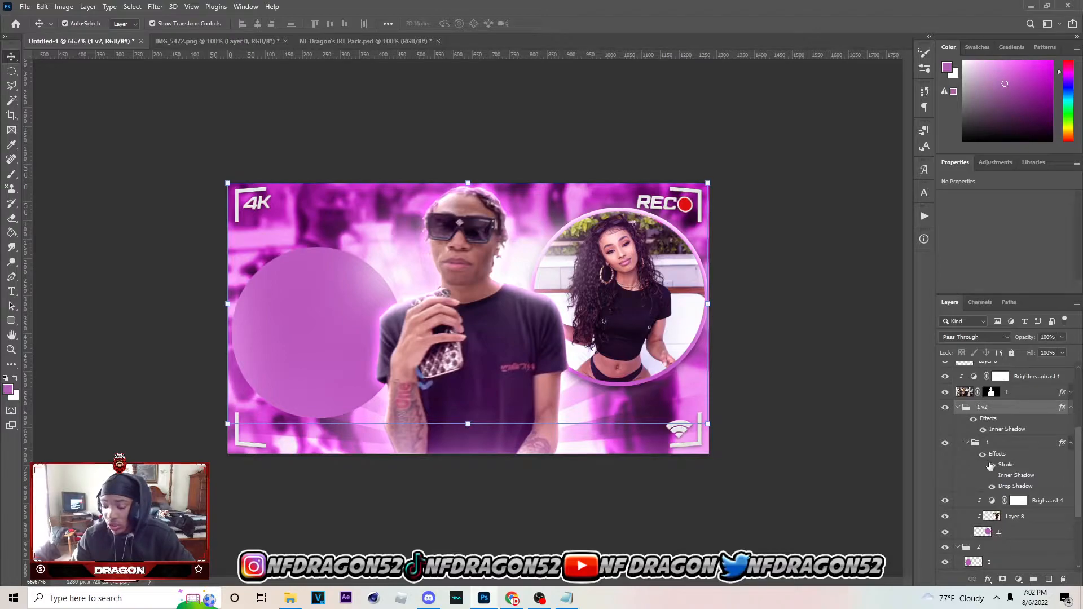
# Copy the layer style of group 1 inside the 1 v2 group and paste it onto group 2
pyautogui.click(971, 444)
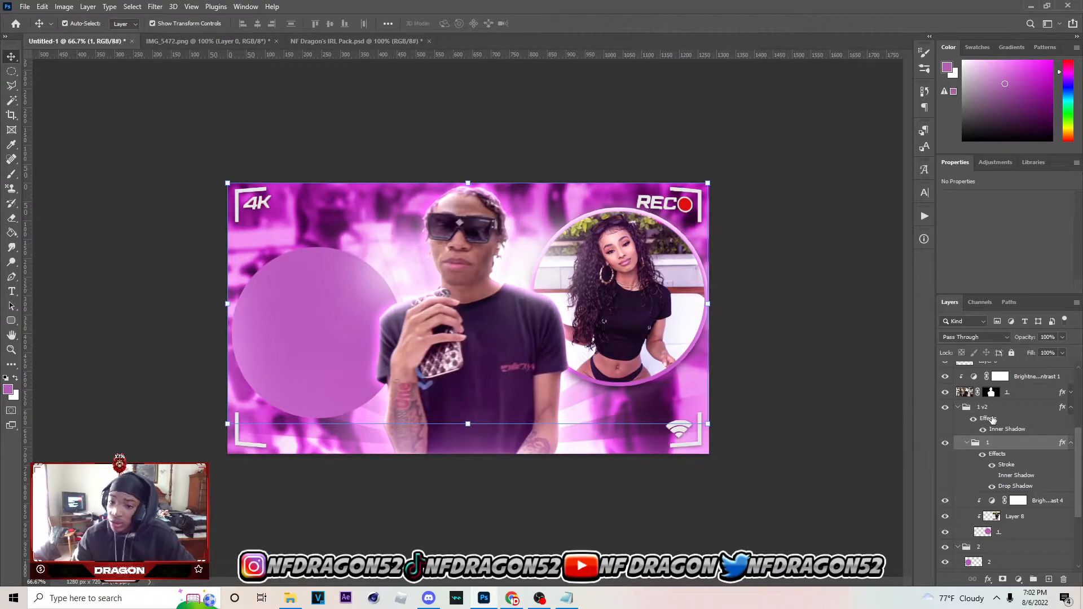
pyautogui.click(959, 408)
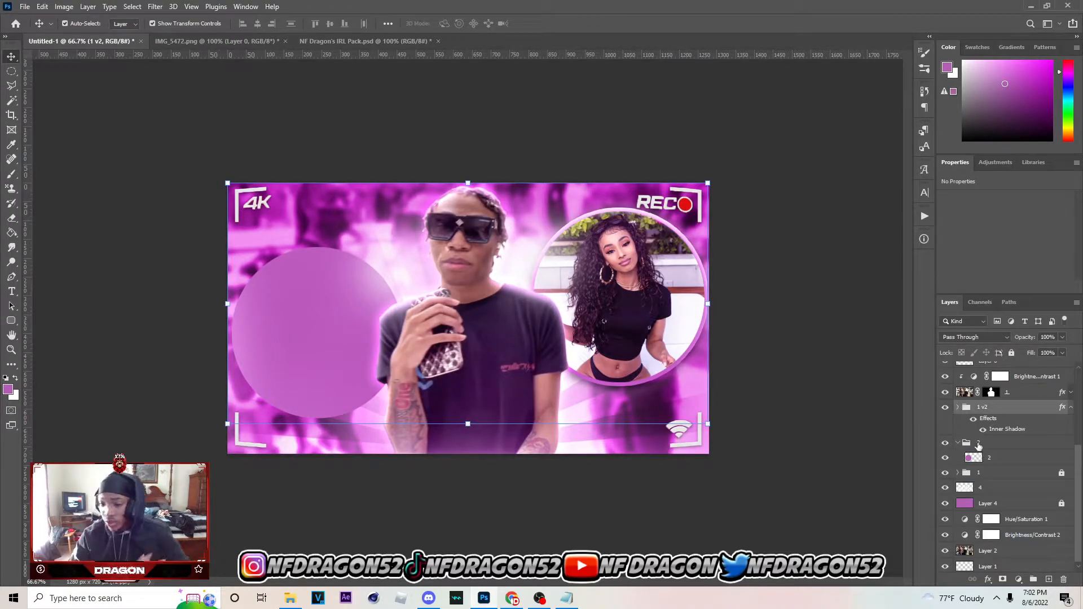
pyautogui.click(979, 445)
pyautogui.click(959, 407)
pyautogui.rightClick(1004, 443)
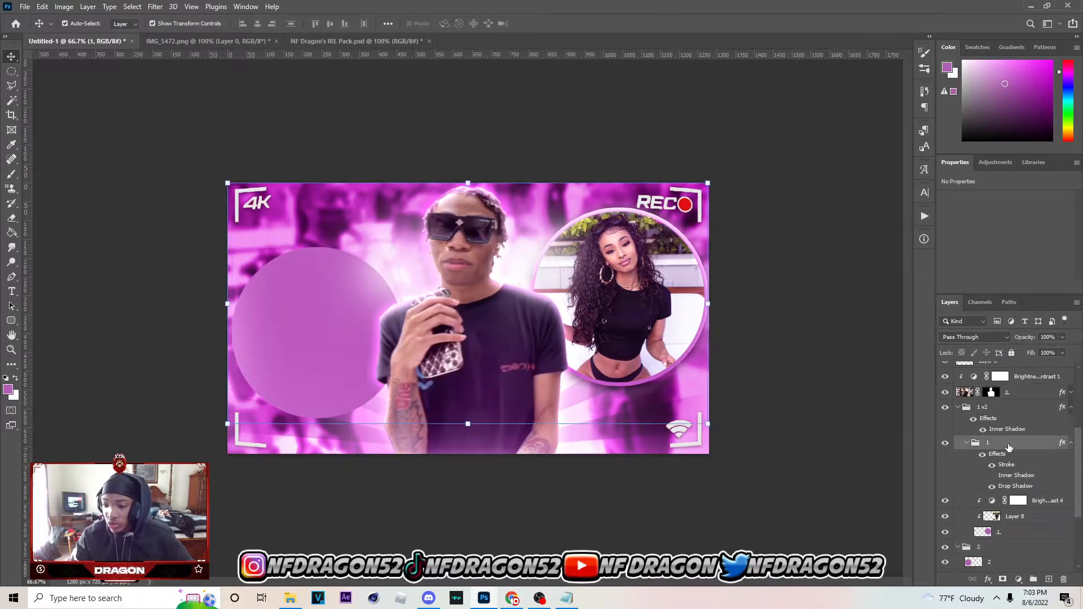
pyautogui.click(932, 445)
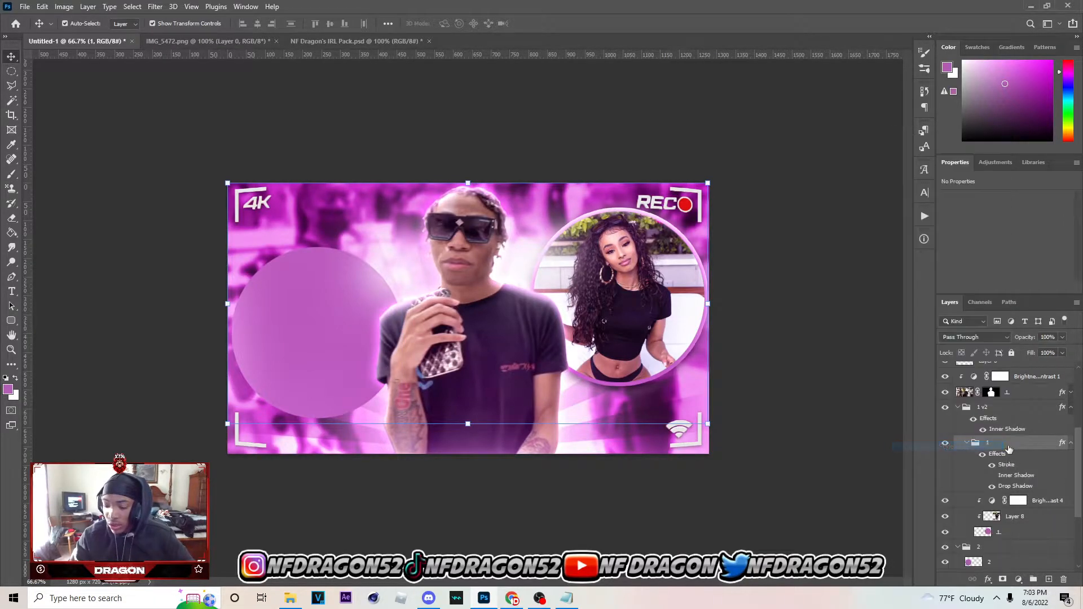
pyautogui.click(967, 445)
pyautogui.rightClick(975, 472)
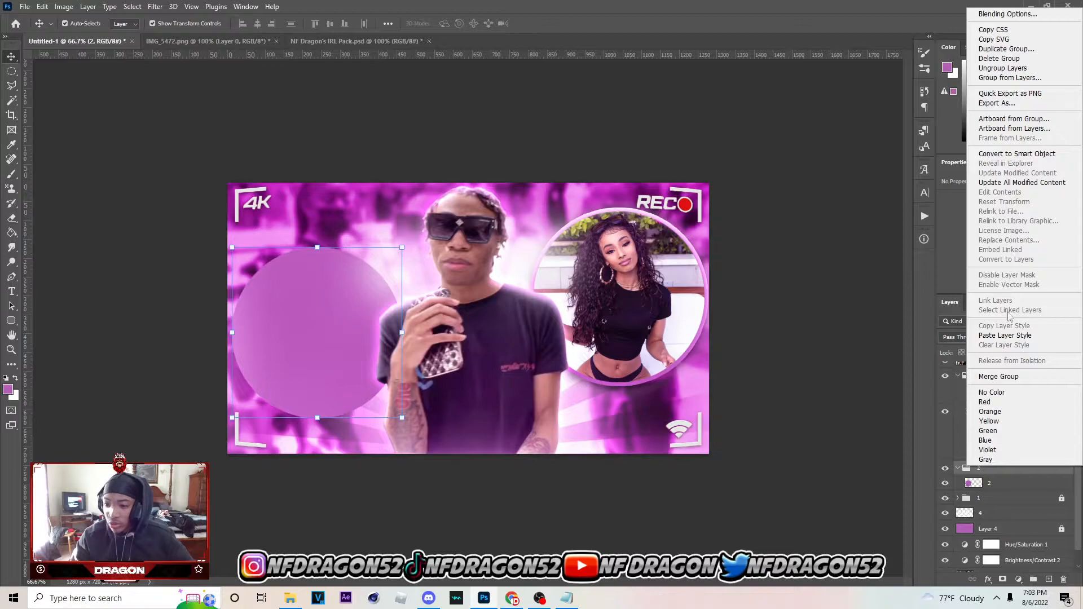
pyautogui.click(1015, 335)
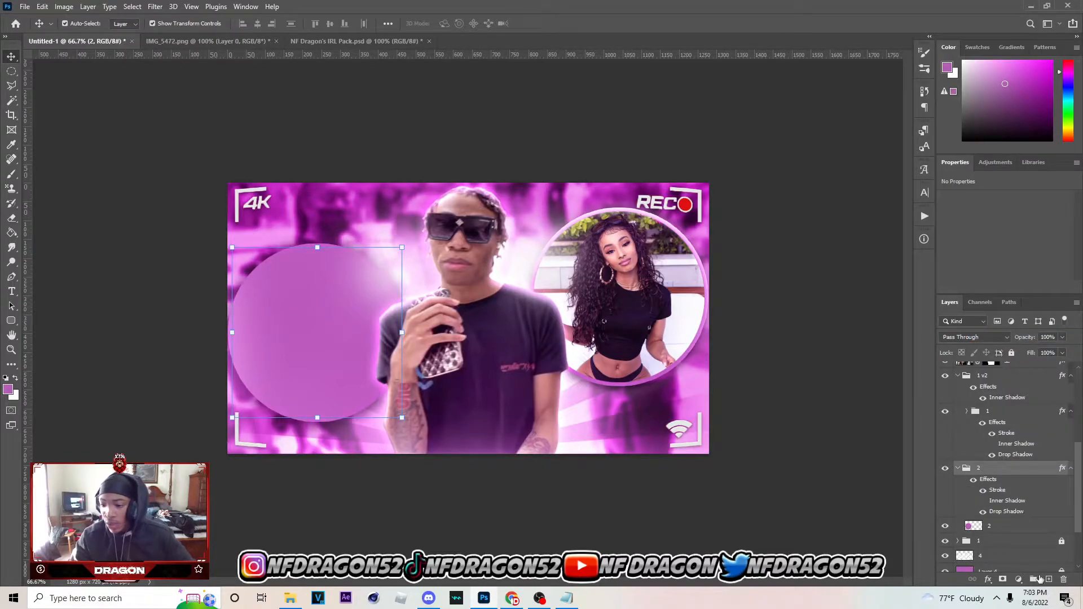
# Create a new layer group above group 2 and name it 2 v3
pyautogui.click(1034, 580)
pyautogui.doubleClick(985, 468)
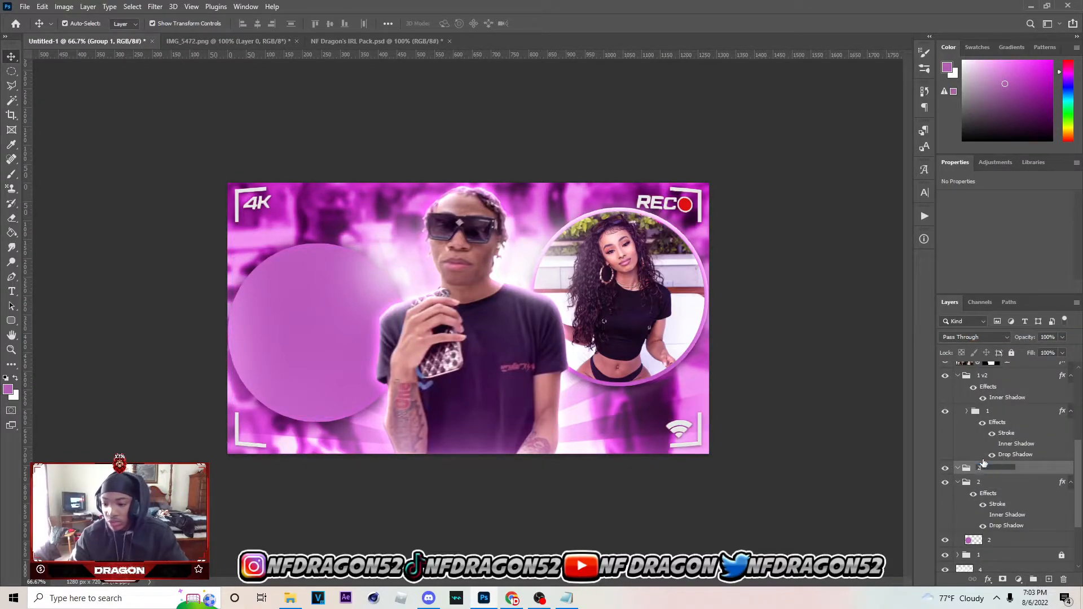
pyautogui.write('2 v3')
pyautogui.click(1014, 495)
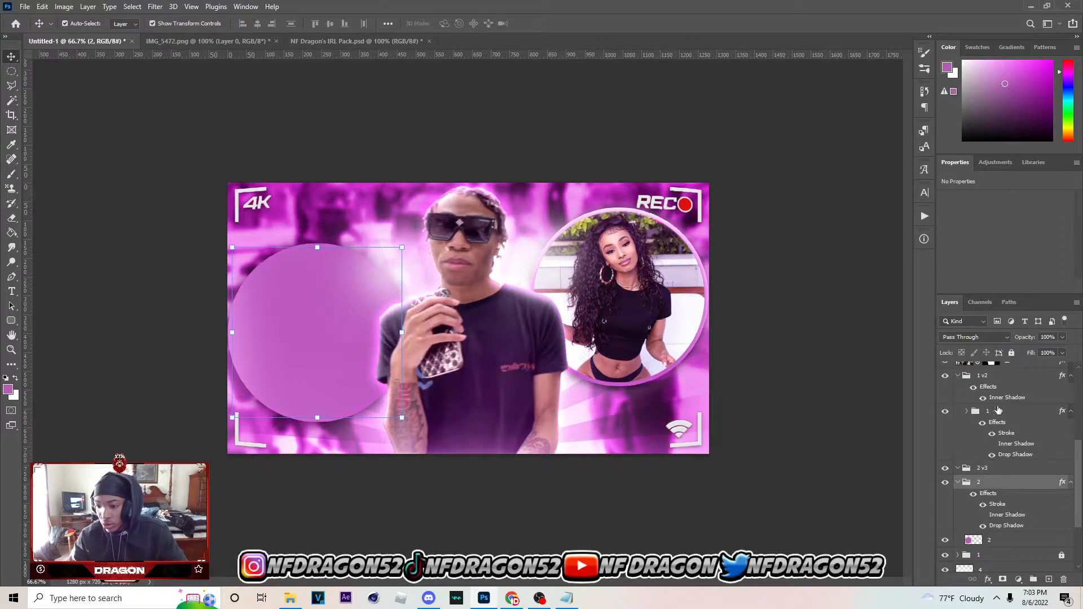
# Copy the 1 v2 group's inner shadow layer style and paste it onto the 2 v3 group
pyautogui.rightClick(1001, 379)
pyautogui.click(944, 447)
pyautogui.rightClick(1007, 474)
pyautogui.click(1007, 338)
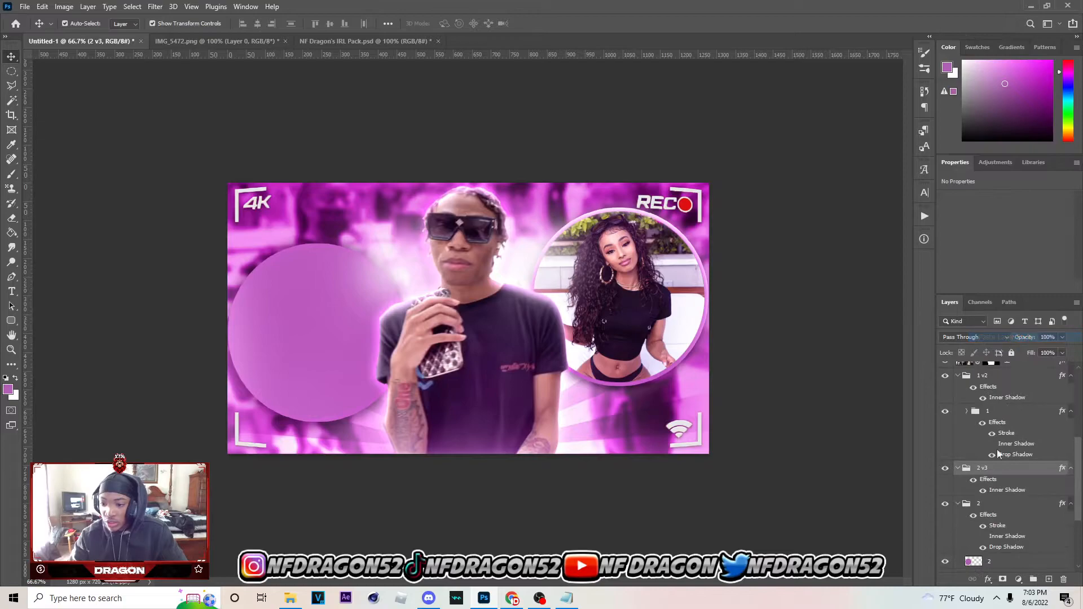
# Move group 2 into the 2 v3 group, collapse the 1 v2 group and clear the layer selection
pyautogui.click(998, 505)
pyautogui.scroll(-1, 997, 498)
pyautogui.moveTo(995, 479); pyautogui.dragTo(980, 439)
pyautogui.scroll(1, 973, 426)
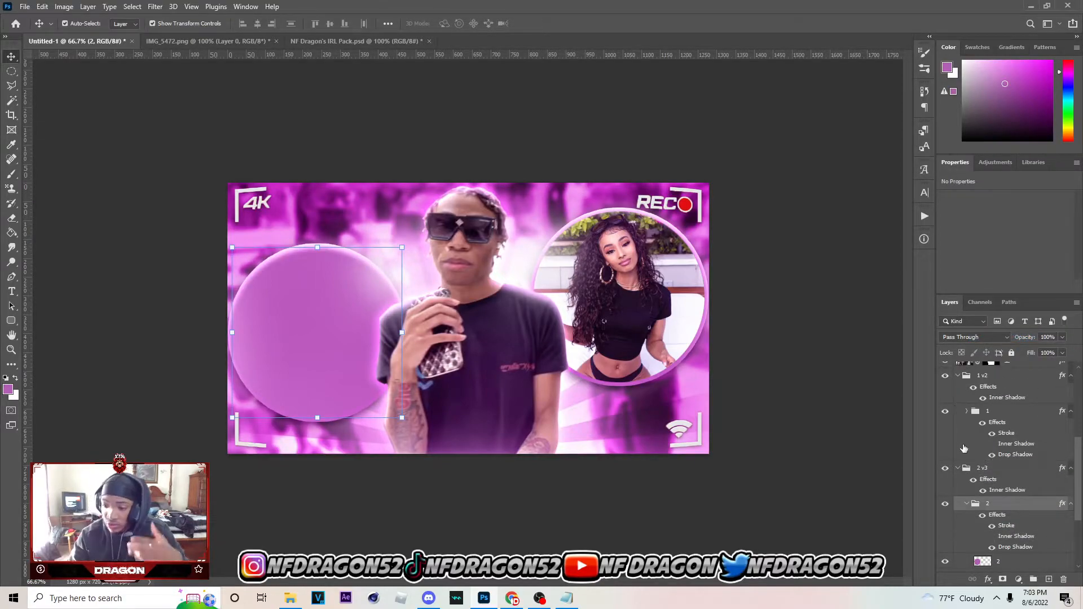
pyautogui.click(958, 377)
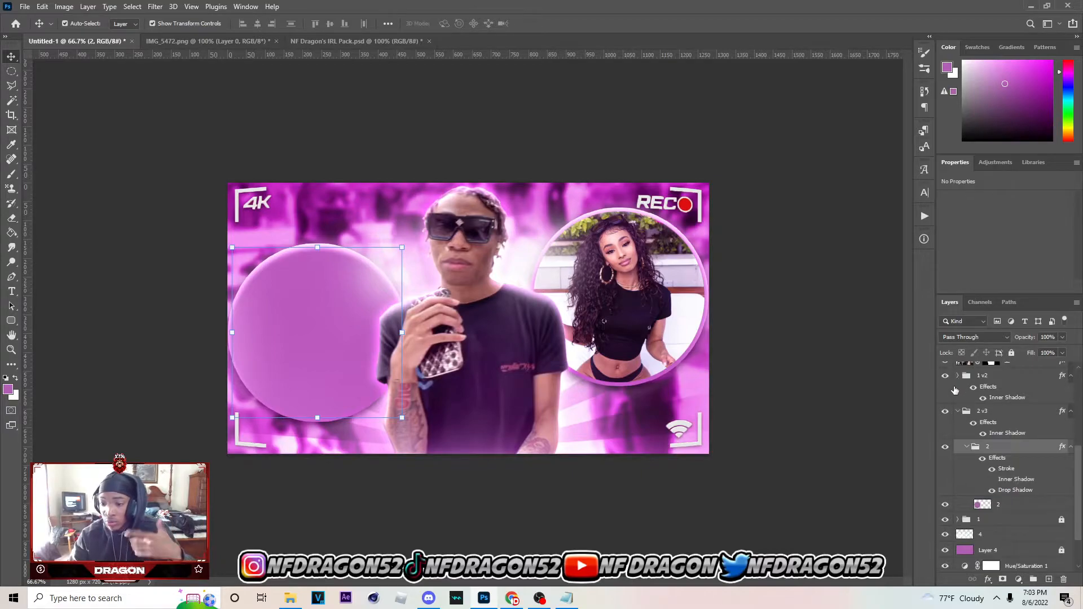
pyautogui.click(835, 408)
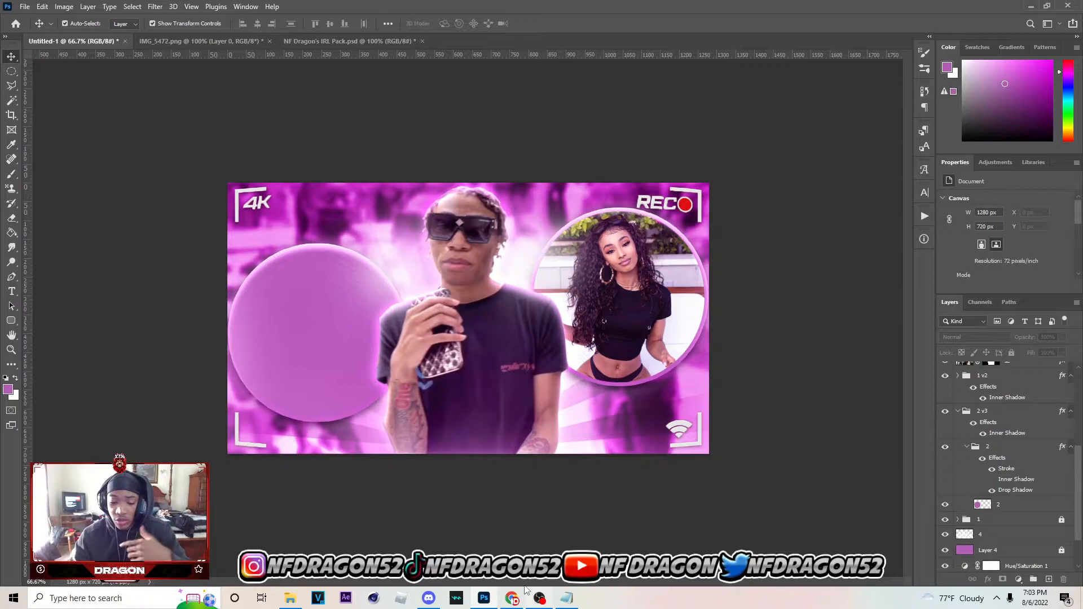
# Switch to Chrome and copy the enlarged Mulatto photo of the curly-haired woman holding a microphone
pyautogui.click(511, 598)
pyautogui.rightClick(759, 246)
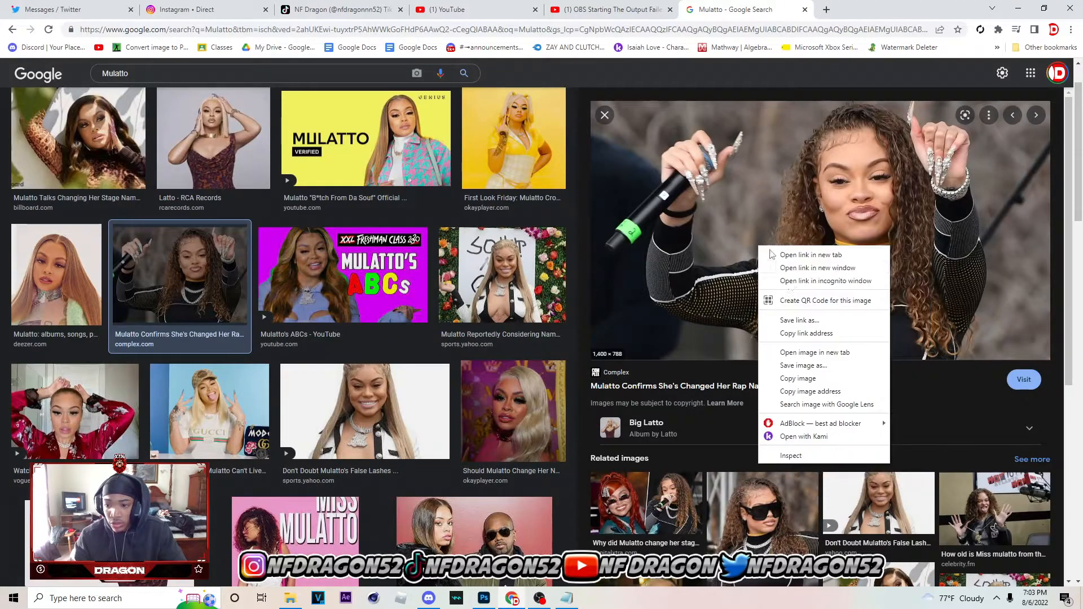
pyautogui.click(783, 383)
# Switch back to Photoshop, paste the photo above the circle layer in group 2 and clip it to that circle
pyautogui.click(484, 598)
pyautogui.click(285, 336)
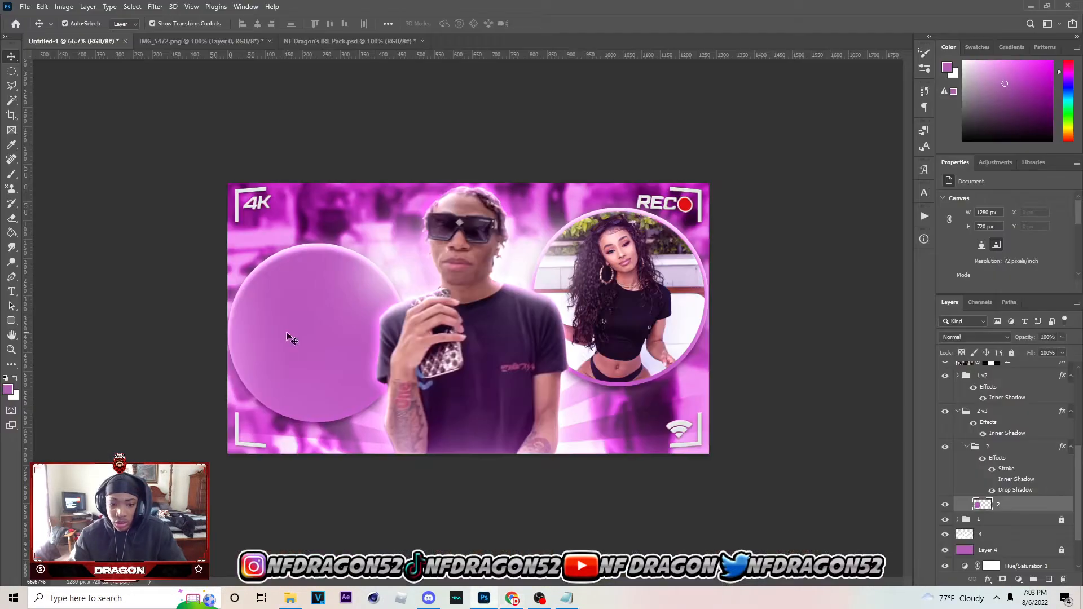
pyautogui.hotkey('ctrl', 'v')
pyautogui.rightClick(1053, 488)
pyautogui.click(993, 225)
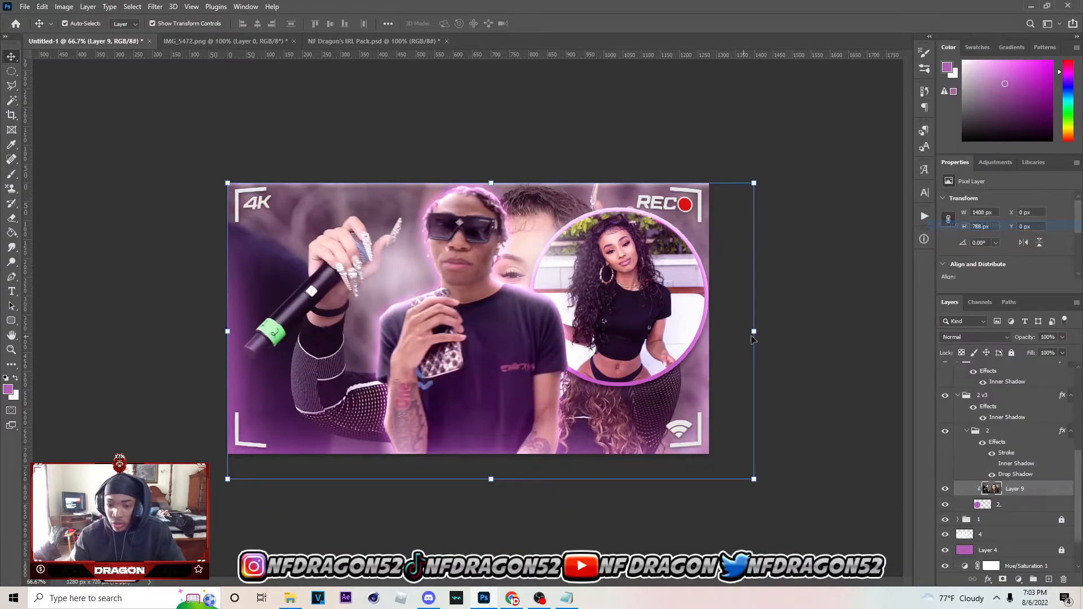
# Scale the clipped photo proportionally to 59.64% and place it at X -261 px, Y 165 px so the woman fills the circle
pyautogui.hotkey('ctrl', 't')
pyautogui.moveTo(752, 333); pyautogui.dragTo(572, 310)
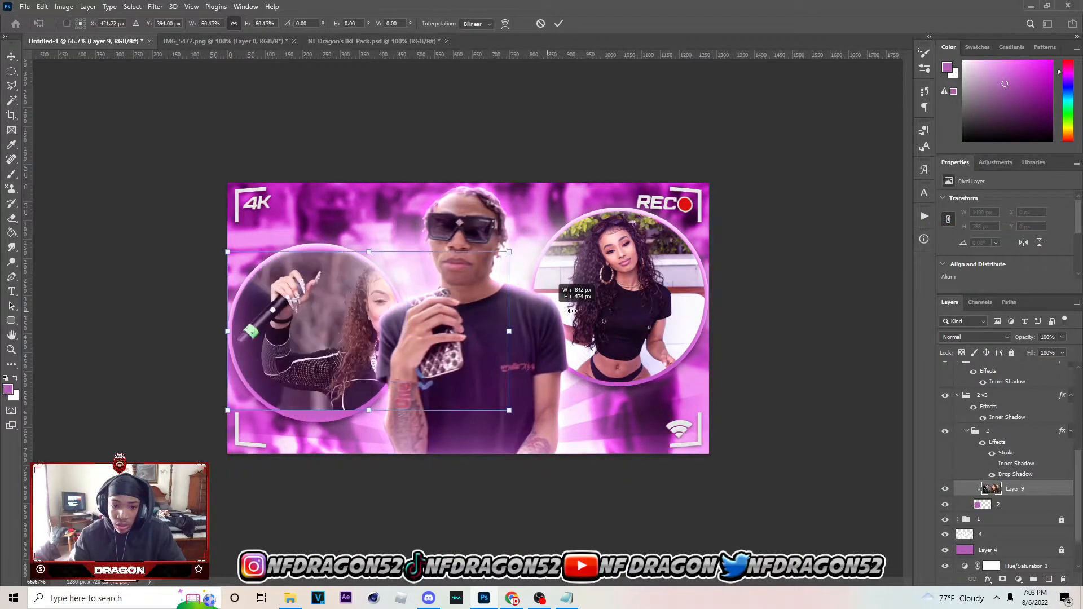
pyautogui.moveTo(483, 320); pyautogui.dragTo(381, 331)
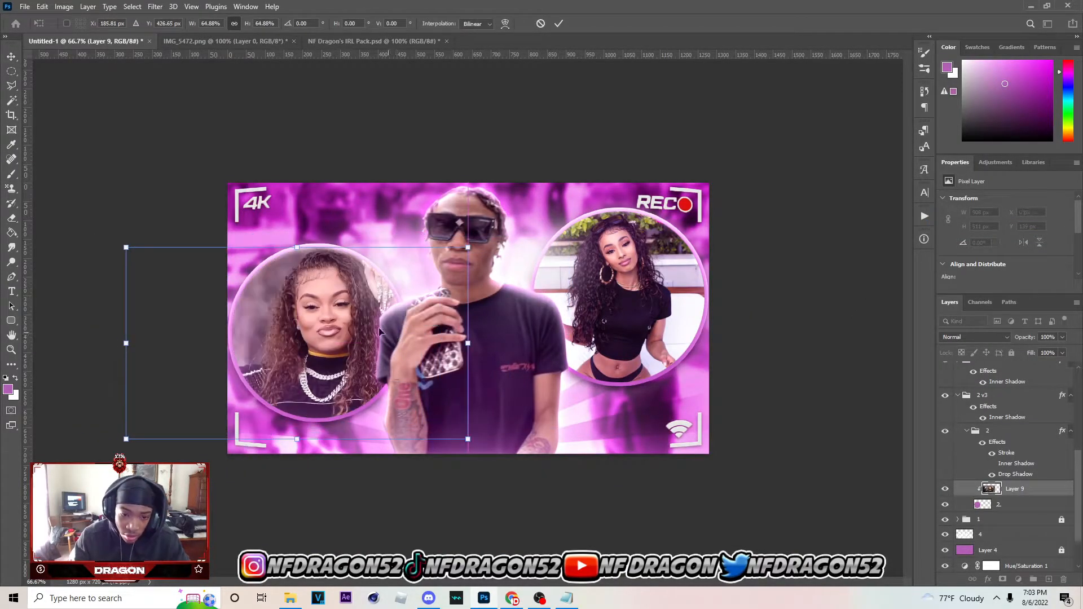
pyautogui.moveTo(297, 247); pyautogui.dragTo(296, 287)
pyautogui.moveTo(331, 330); pyautogui.dragTo(337, 301)
pyautogui.moveTo(303, 408); pyautogui.dragTo(306, 424)
pyautogui.moveTo(303, 256); pyautogui.dragTo(305, 250)
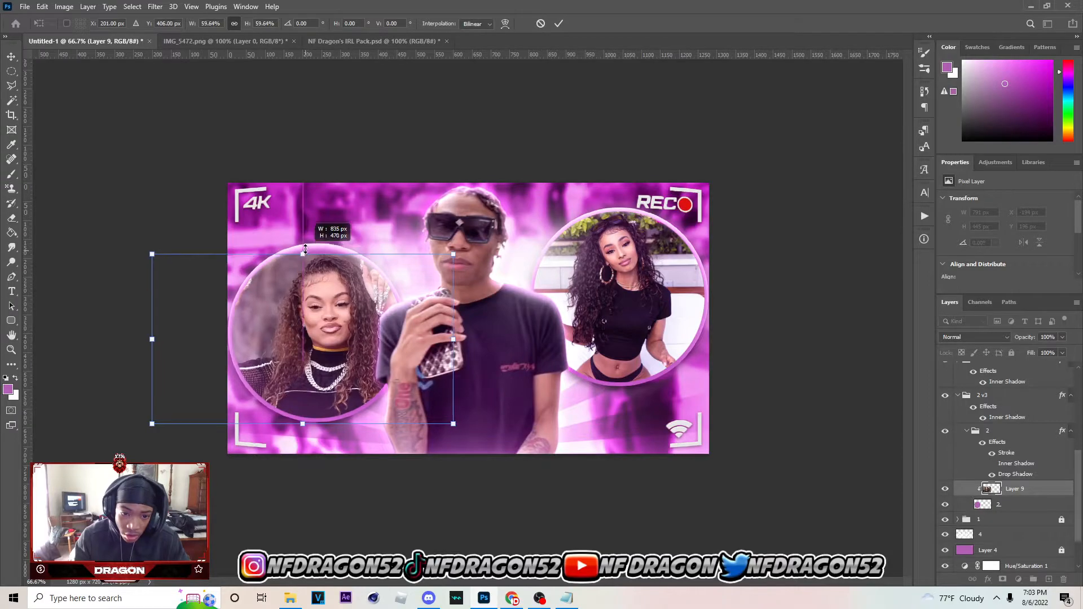
pyautogui.moveTo(389, 319); pyautogui.dragTo(373, 319)
pyautogui.press('Up')
pyautogui.press('Up')
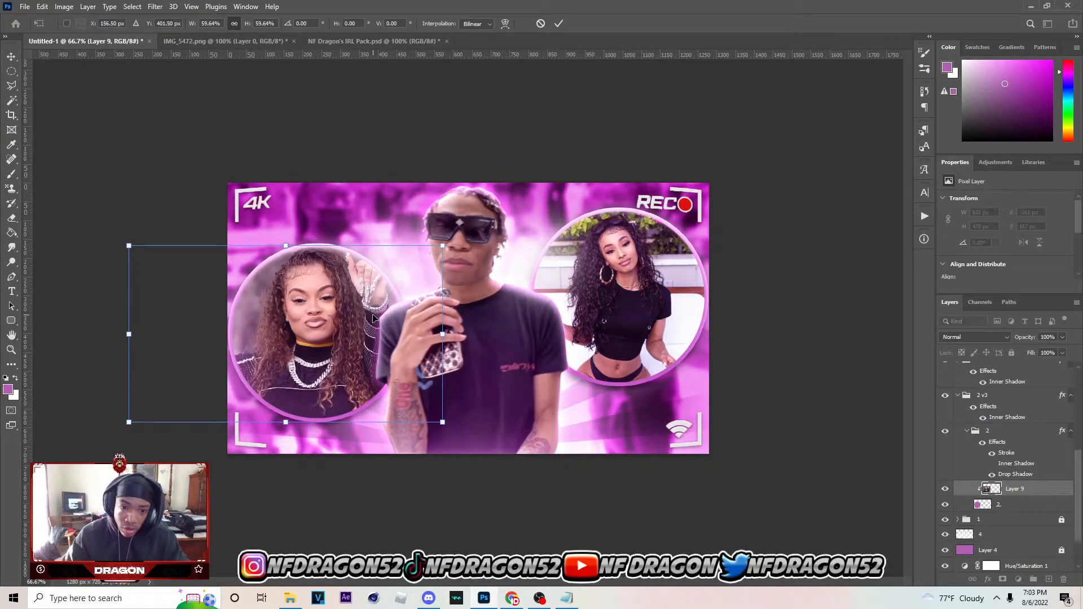
pyautogui.click(558, 23)
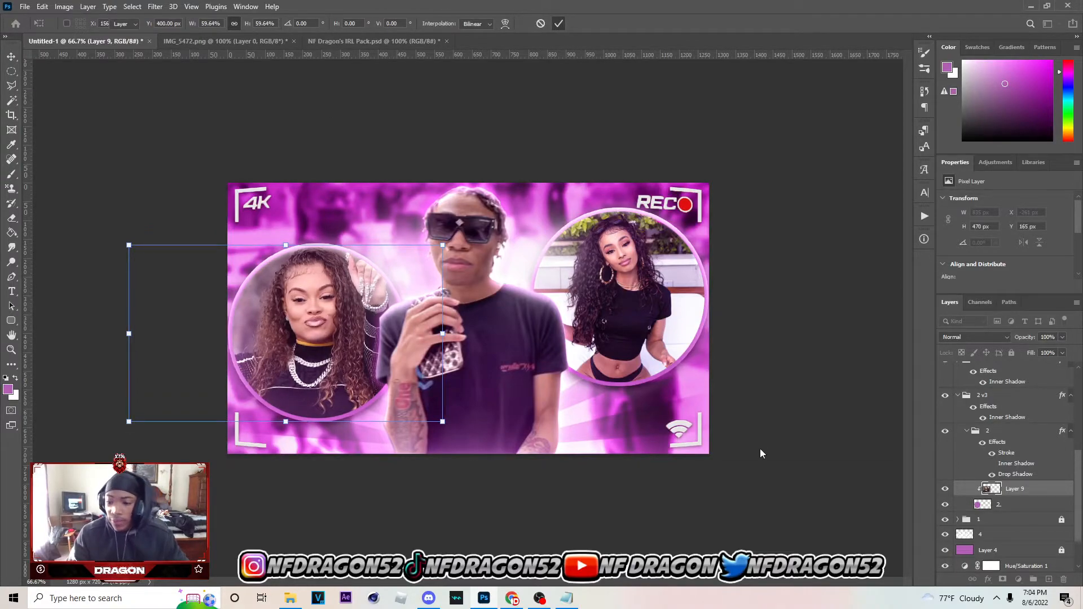
# Open the Camera Raw Filter for the newly clipped photo of the woman
pyautogui.click(155, 6)
pyautogui.click(239, 93)
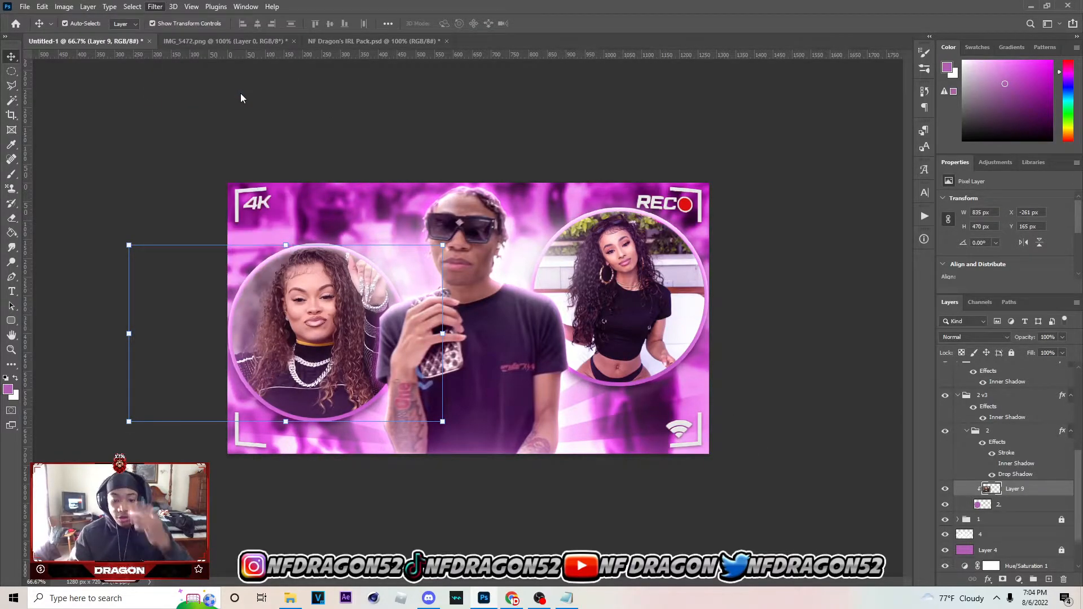
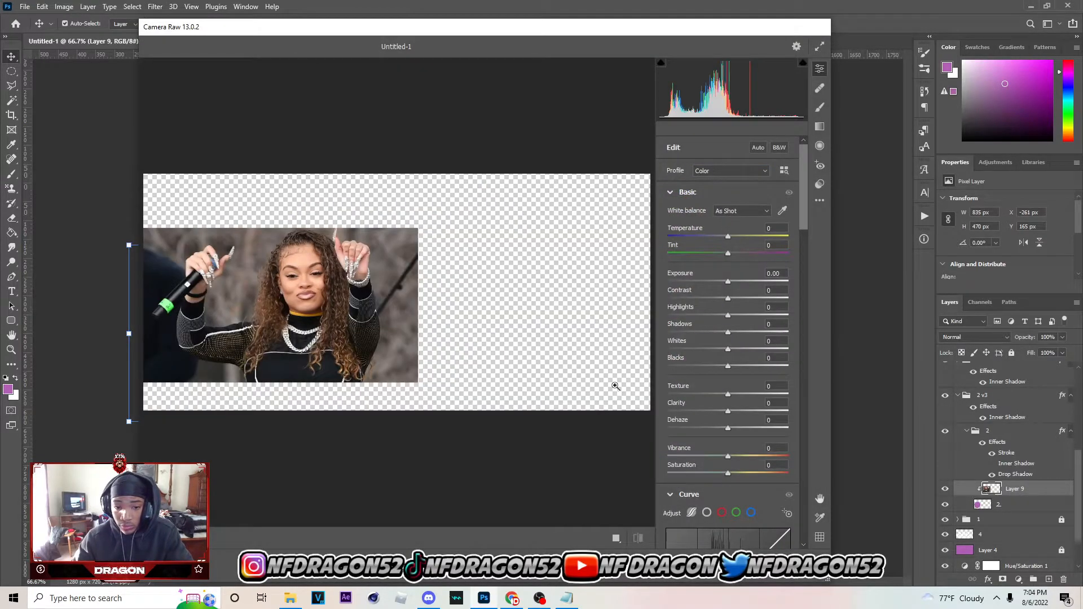
# Grade the woman's photo with Texture +30, Exposure +0.10, Highlights +7, Shadows +13, Whites +16 and Blacks -8, and apply the filter
pyautogui.moveTo(728, 394); pyautogui.dragTo(731, 282)
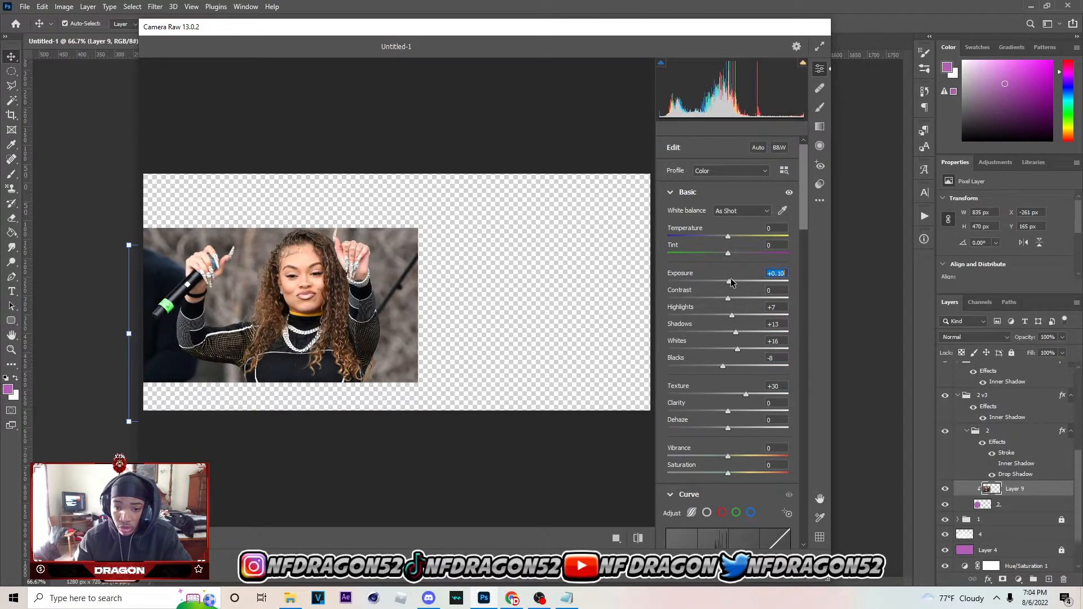
pyautogui.click(807, 566)
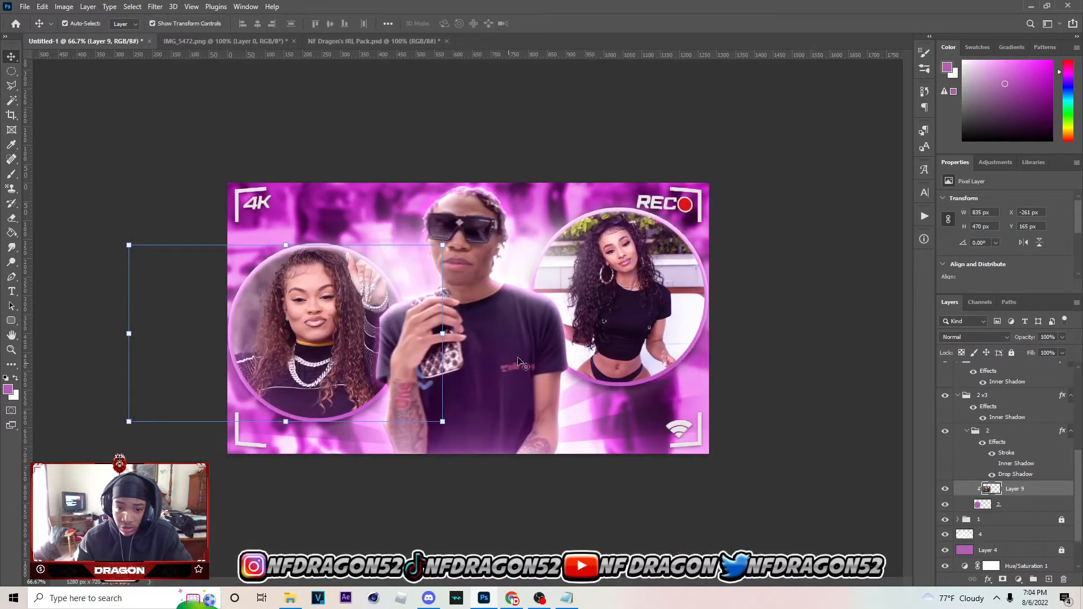
# Add a Brightness/Contrast adjustment clipped to the woman's photo, raise its brightness slightly and collapse the 2 v3 group
pyautogui.click(1018, 580)
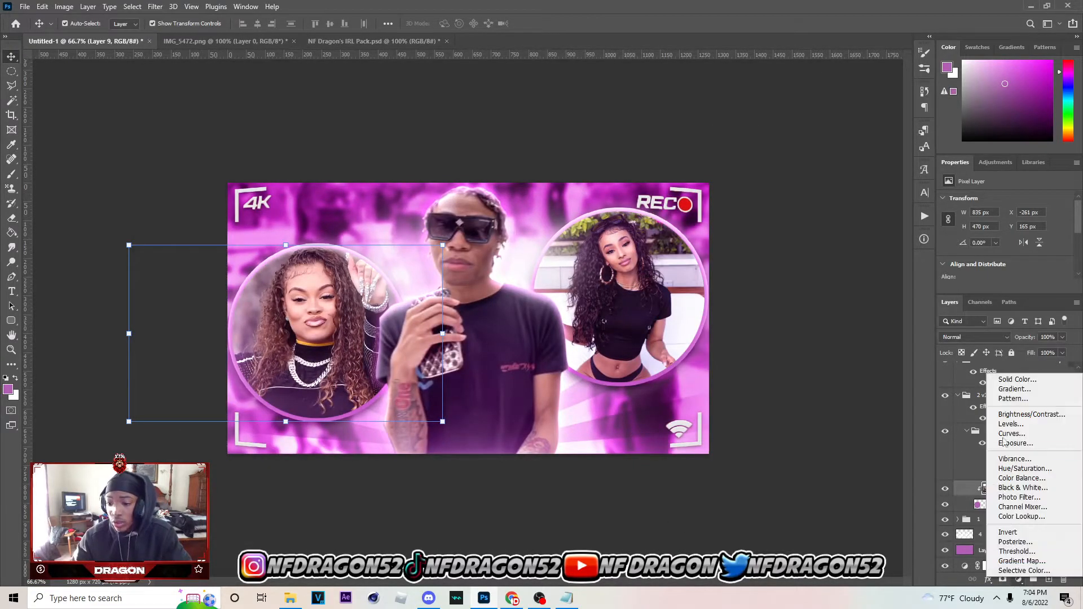
pyautogui.click(1010, 415)
pyautogui.click(999, 287)
pyautogui.moveTo(1010, 230); pyautogui.dragTo(1009, 234)
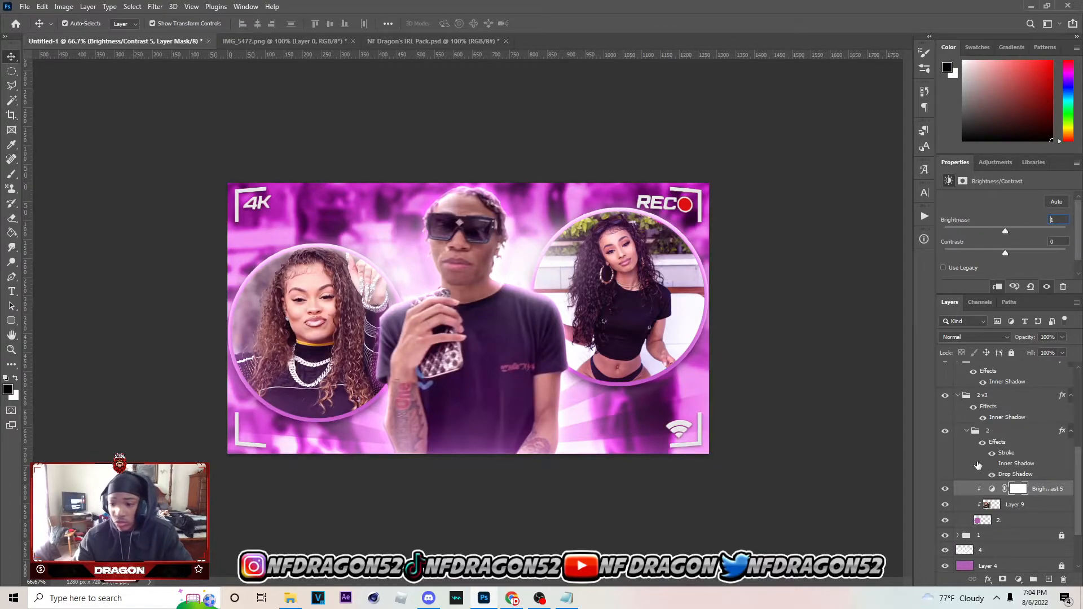
pyautogui.click(958, 395)
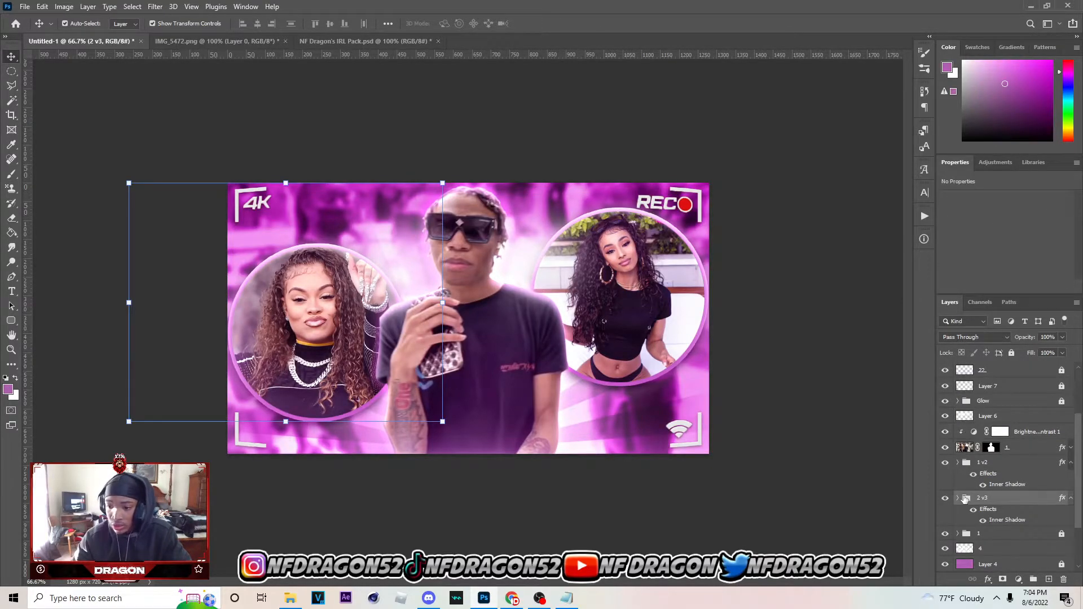
pyautogui.click(728, 469)
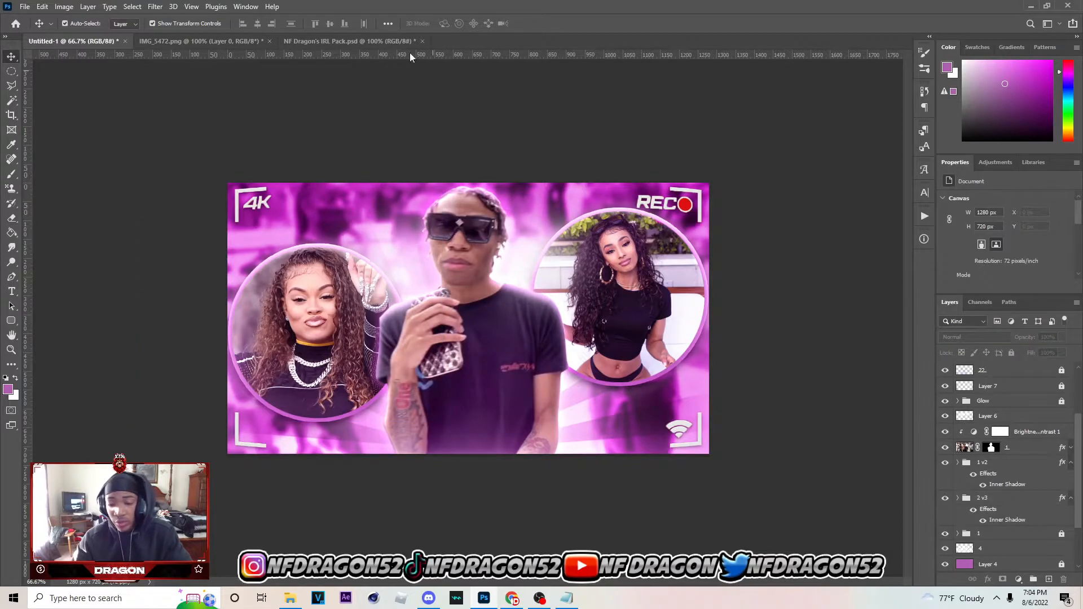
# Switch to NF Dragon's IRL Pack.psd, collapse Particles, expand Layer Styles and show the Best Style(3) group
pyautogui.click(390, 42)
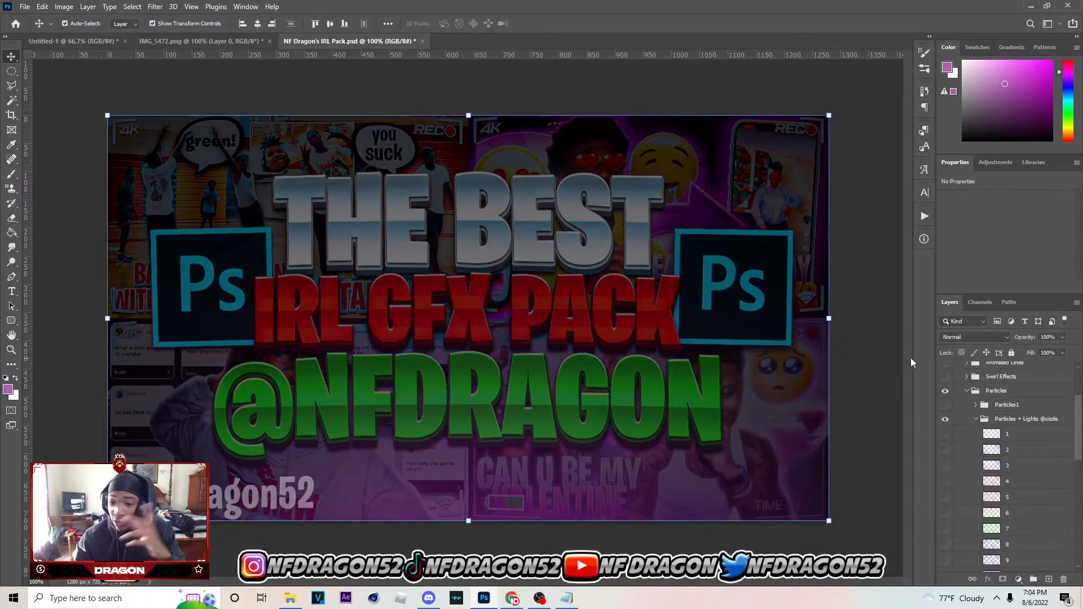
pyautogui.click(967, 470)
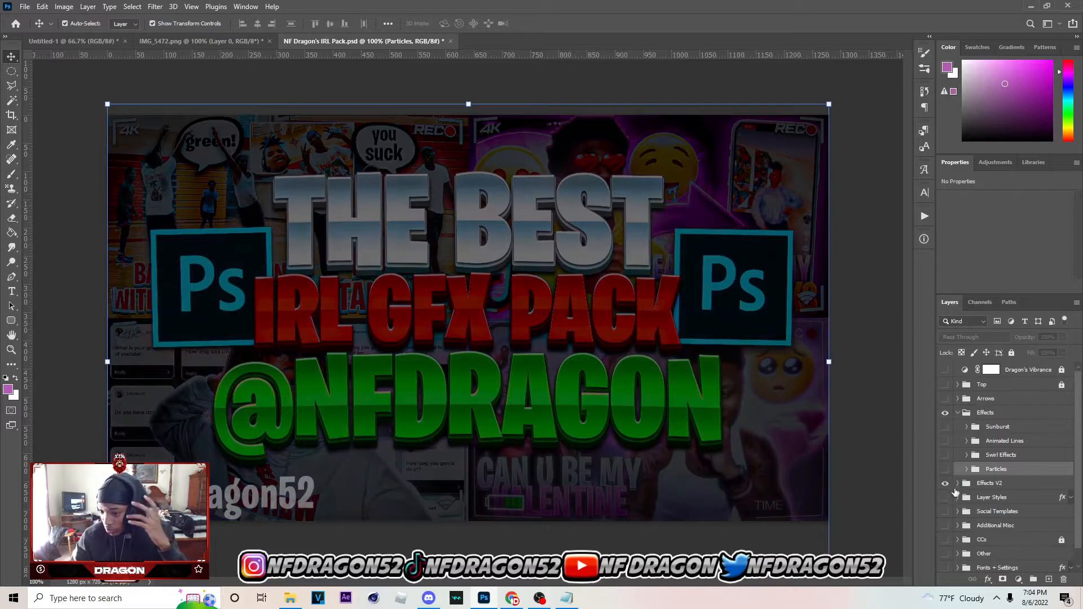
pyautogui.click(957, 498)
pyautogui.scroll(-2, 958, 499)
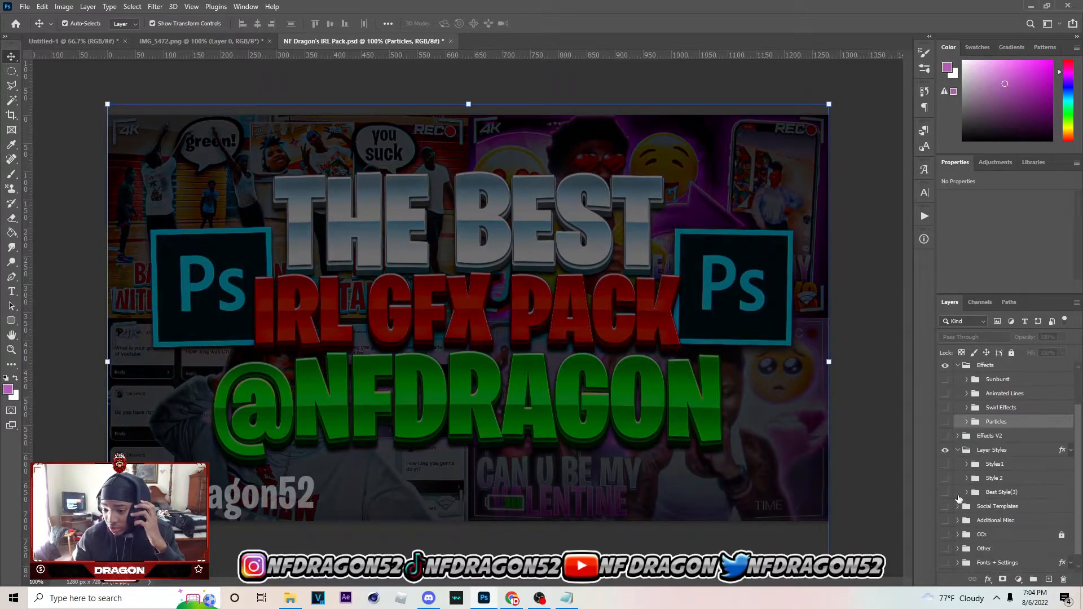
pyautogui.click(945, 492)
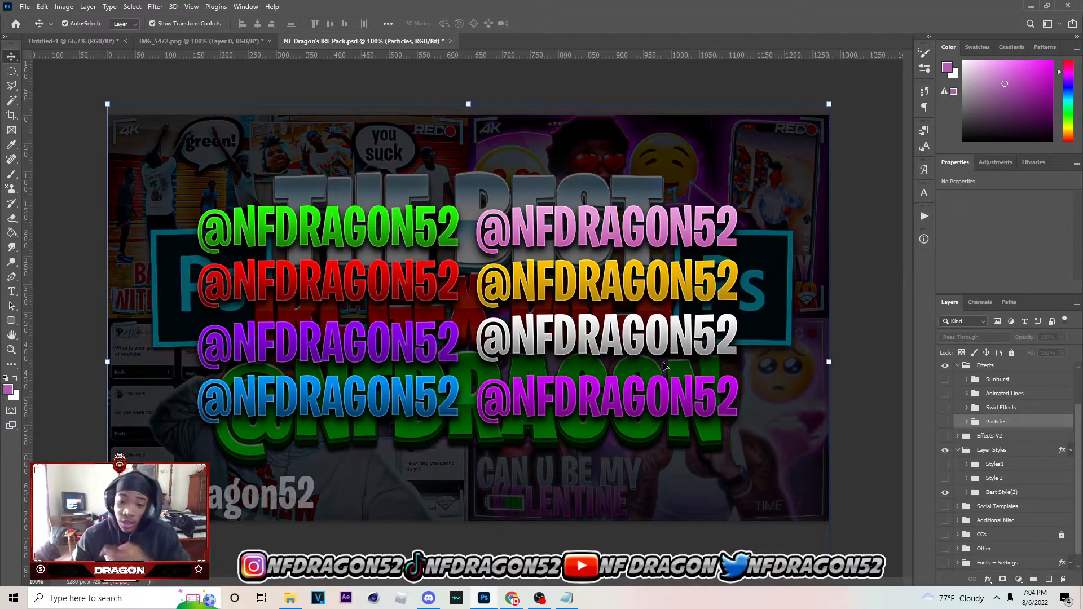
# Copy the silver sample text into Untitled-1 directly below Layer 3 and move it to about X 408 px, Y 459 px over the man's torso
pyautogui.click(623, 336)
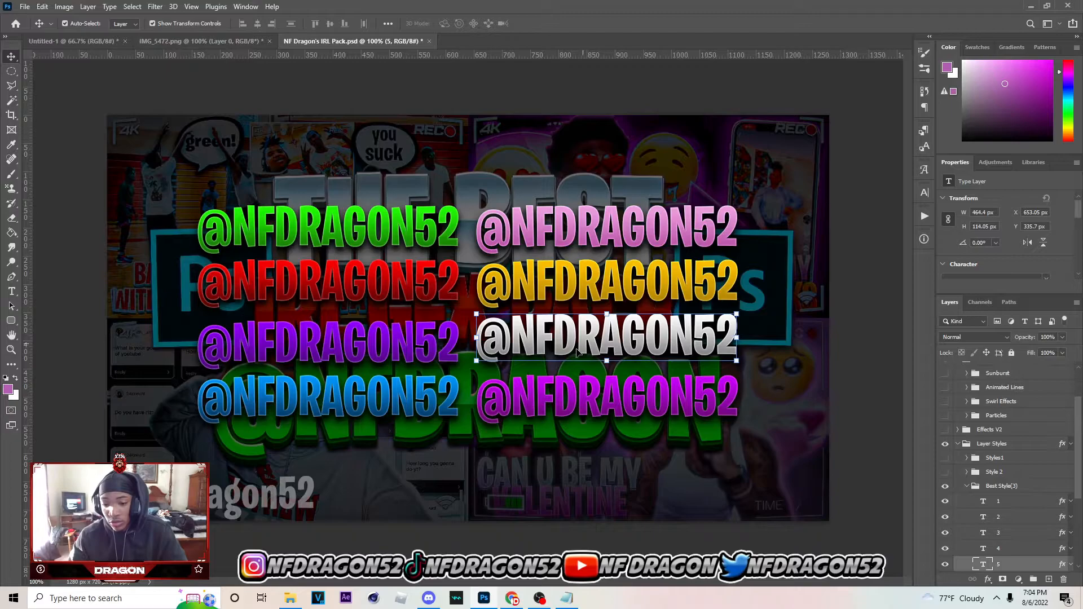
pyautogui.click(73, 41)
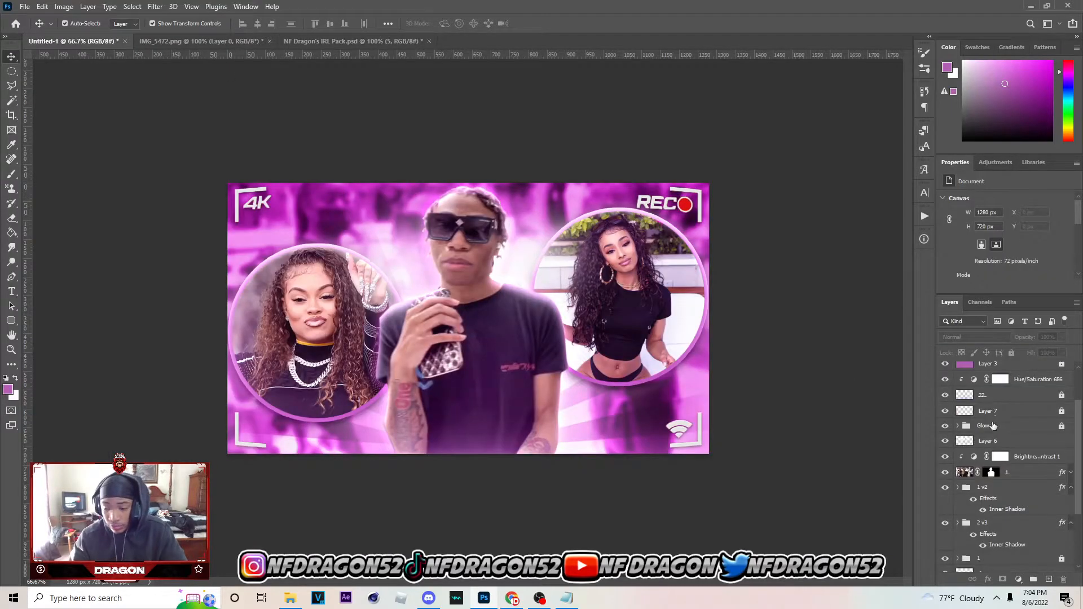
pyautogui.scroll(3, 989, 446)
pyautogui.click(996, 498)
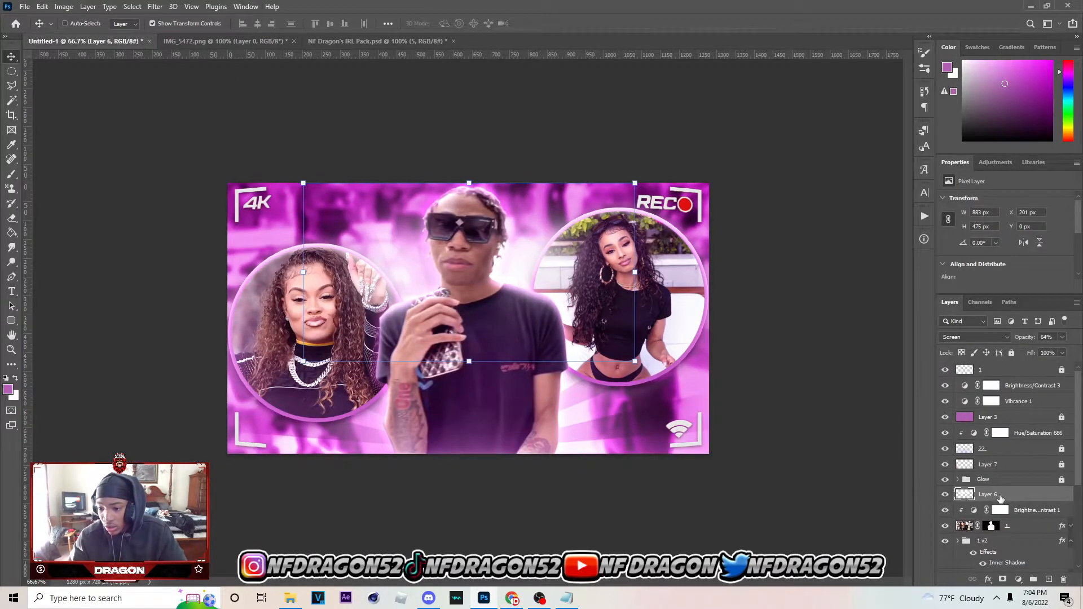
pyautogui.hotkey('ctrl', 'v')
pyautogui.moveTo(1002, 498); pyautogui.dragTo(998, 428)
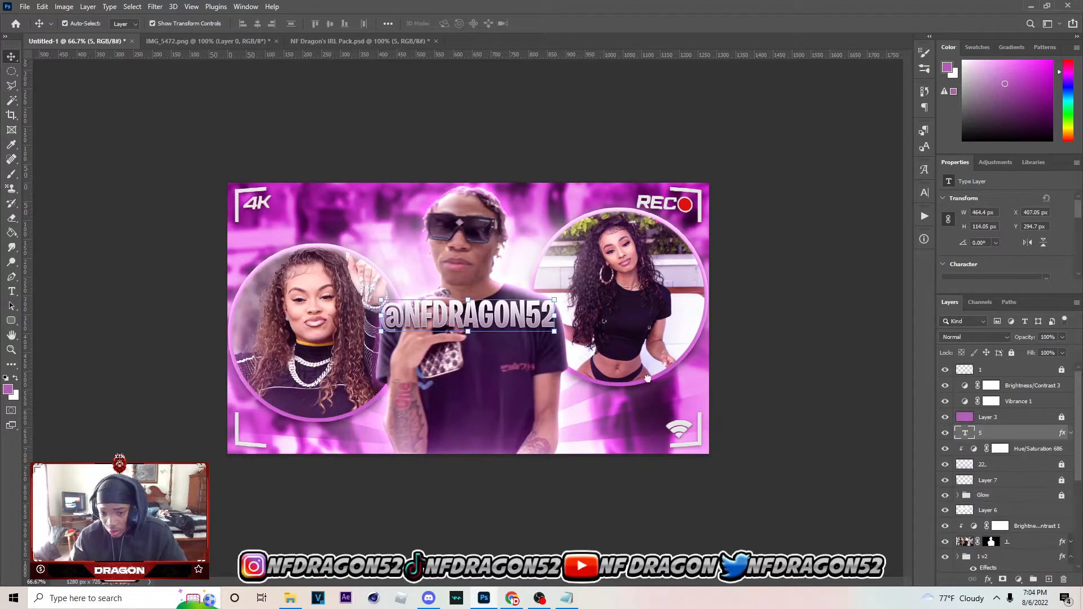
pyautogui.moveTo(491, 326); pyautogui.dragTo(480, 409)
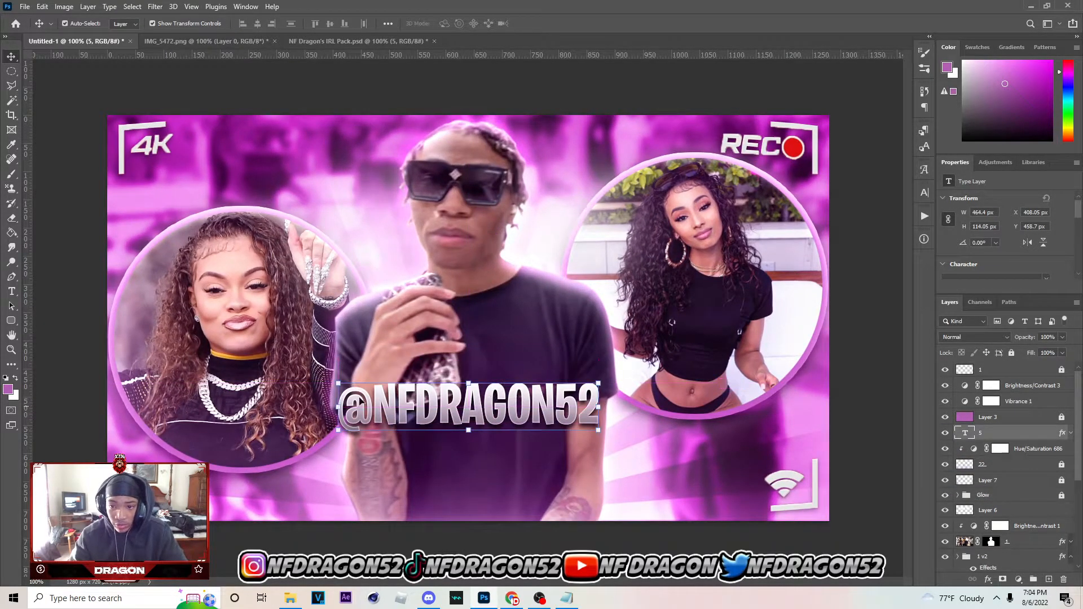
# Replace the silver sample text with "WHAT CELEBERITY"
pyautogui.click(12, 291)
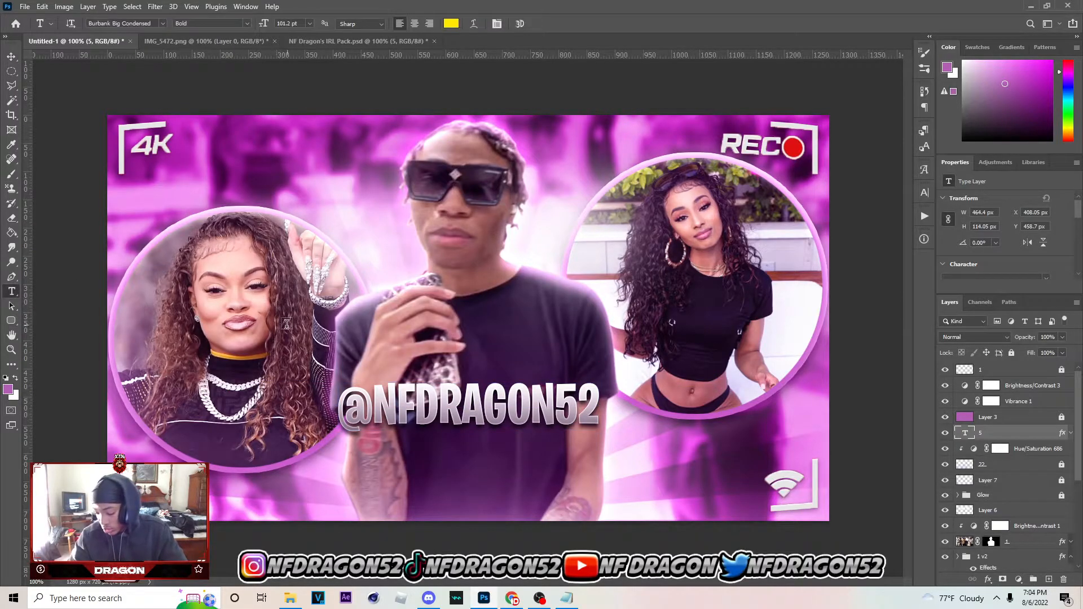
pyautogui.doubleClick(350, 412)
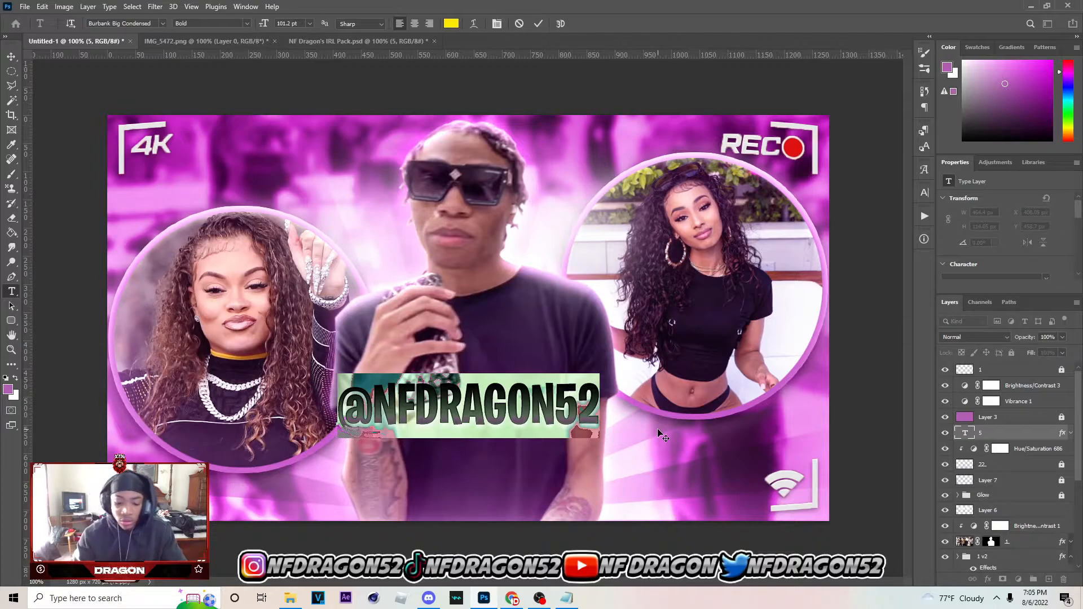
pyautogui.write('F')
pyautogui.press('BackSpace')
pyautogui.write('D')
pyautogui.press('BackSpace')
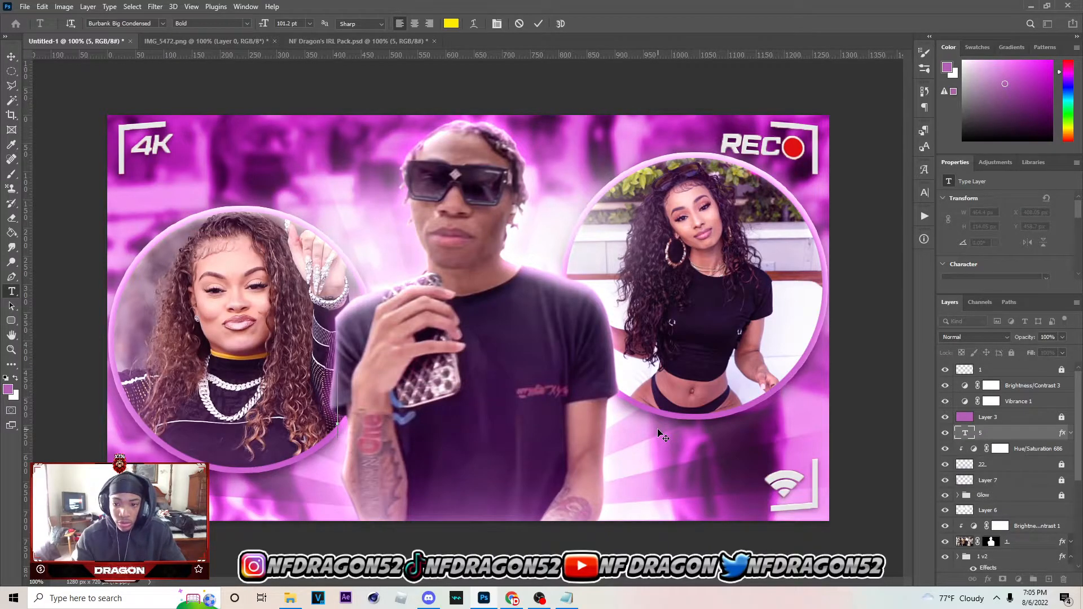
pyautogui.write('B')
pyautogui.press('BackSpace')
pyautogui.write('WHAT C')
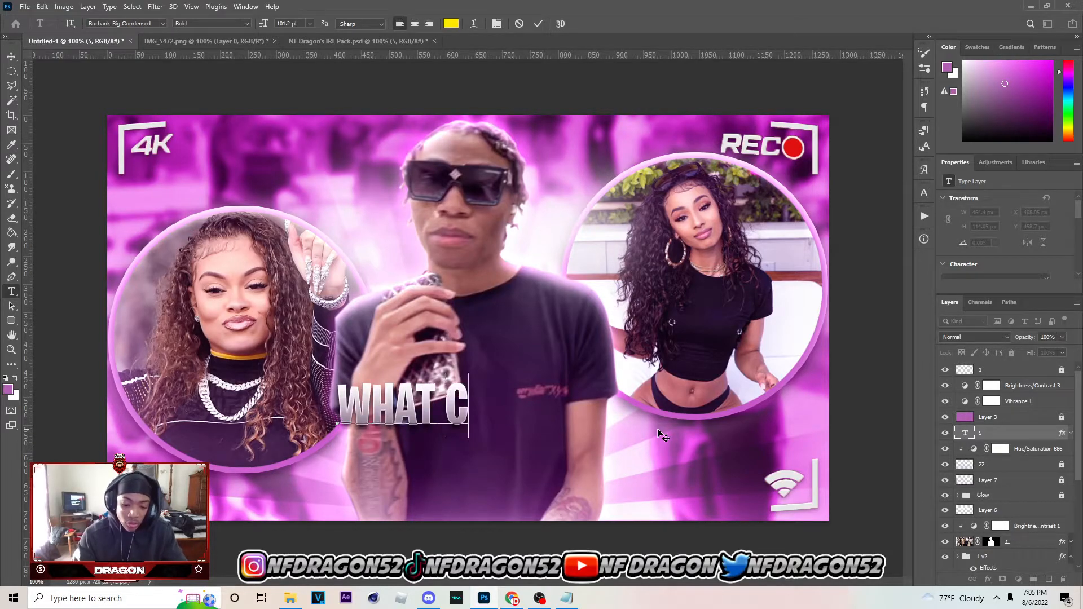
pyautogui.write('ELEB')
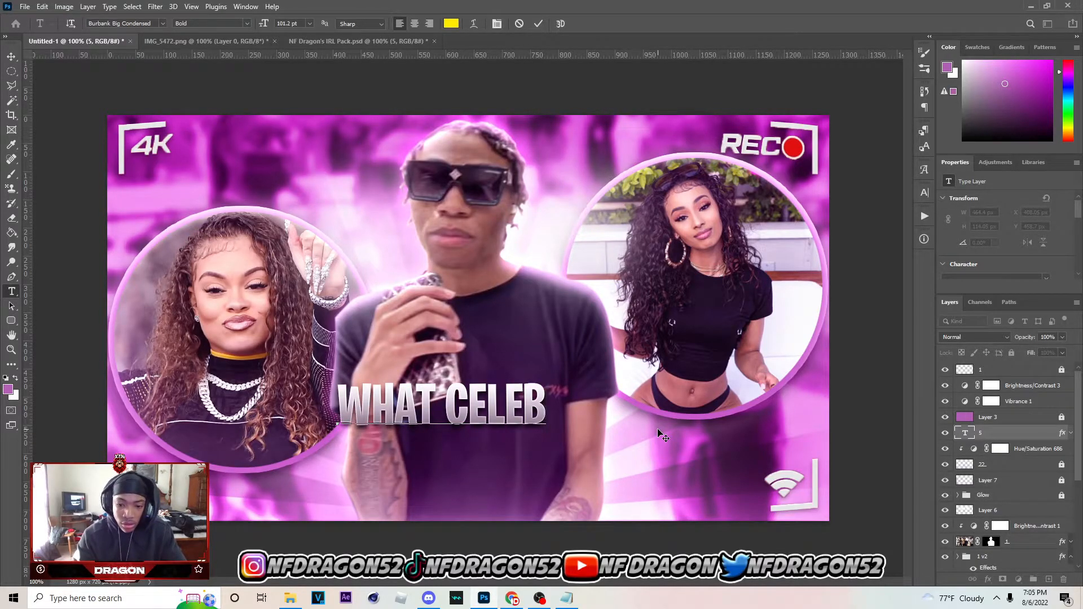
pyautogui.press('BackSpace')
pyautogui.write('BERIT')
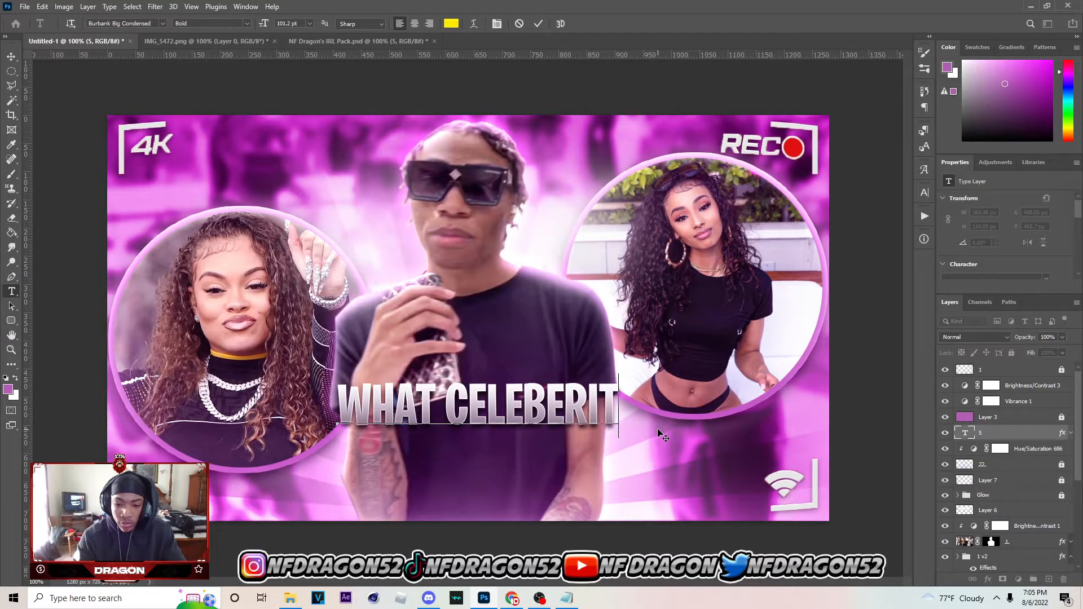
pyautogui.write('Y')
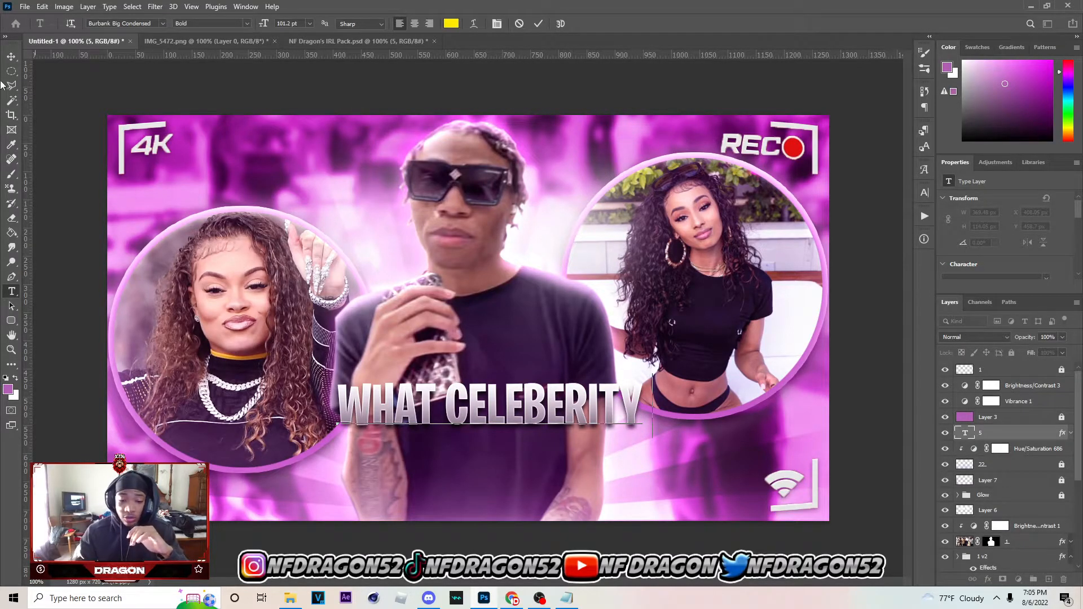
pyautogui.click(9, 57)
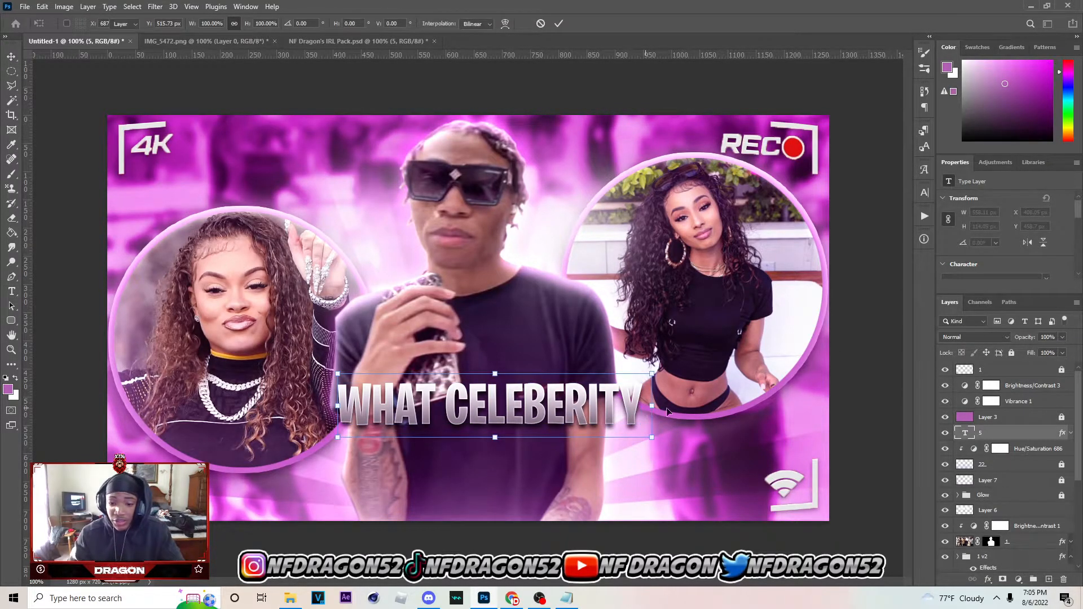
# Scale the "WHAT CELEBERITY" text proportionally to about 827 px wide and center it at X 229 px, Y 456 px
pyautogui.moveTo(644, 406); pyautogui.dragTo(769, 407)
pyautogui.moveTo(681, 416); pyautogui.dragTo(595, 424)
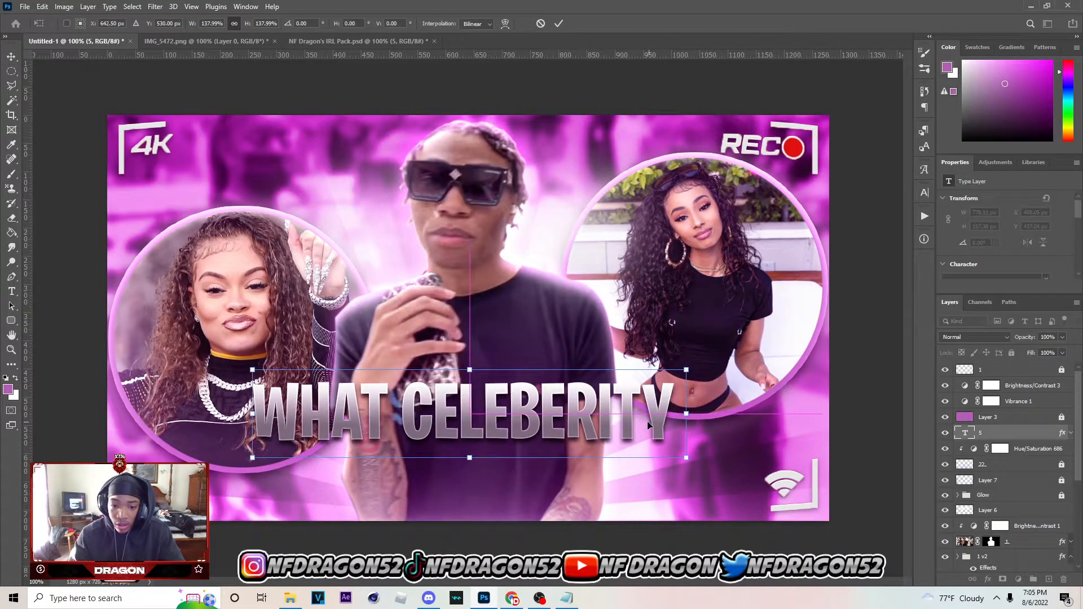
pyautogui.moveTo(690, 414)
pyautogui.mouseDown()
pyautogui.moveTo(721, 414)
pyautogui.moveTo(699, 421)
pyautogui.mouseUp()
pyautogui.moveTo(606, 430); pyautogui.dragTo(600, 433)
pyautogui.click(559, 23)
# Copy the light pink sample text from the IRL Pack into Untitled-1 and place it beneath the silver line at about X 407 px, Y 583 px
pyautogui.click(359, 41)
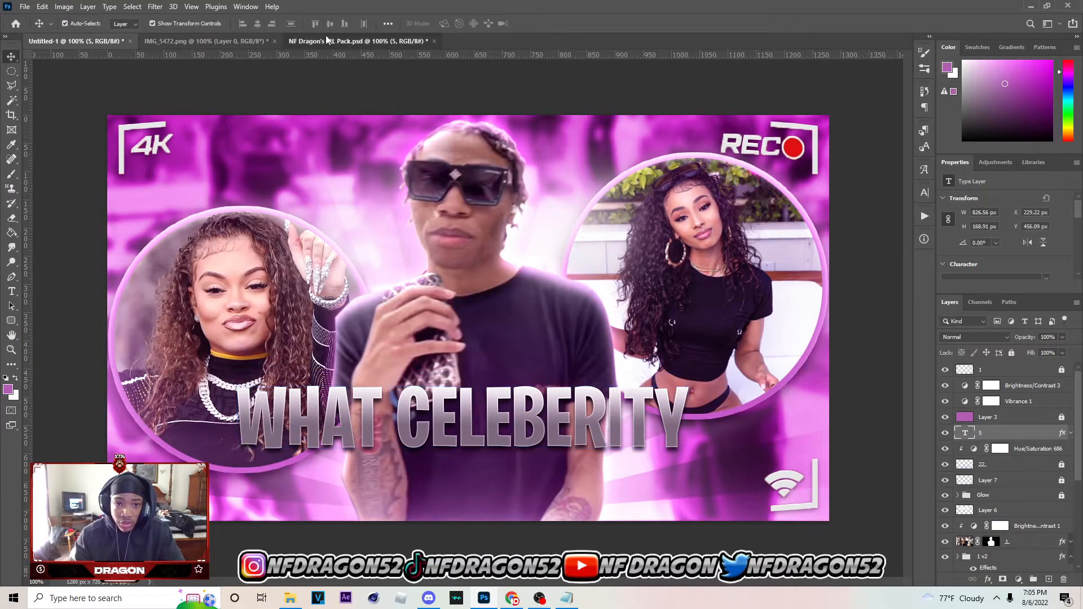
pyautogui.click(545, 216)
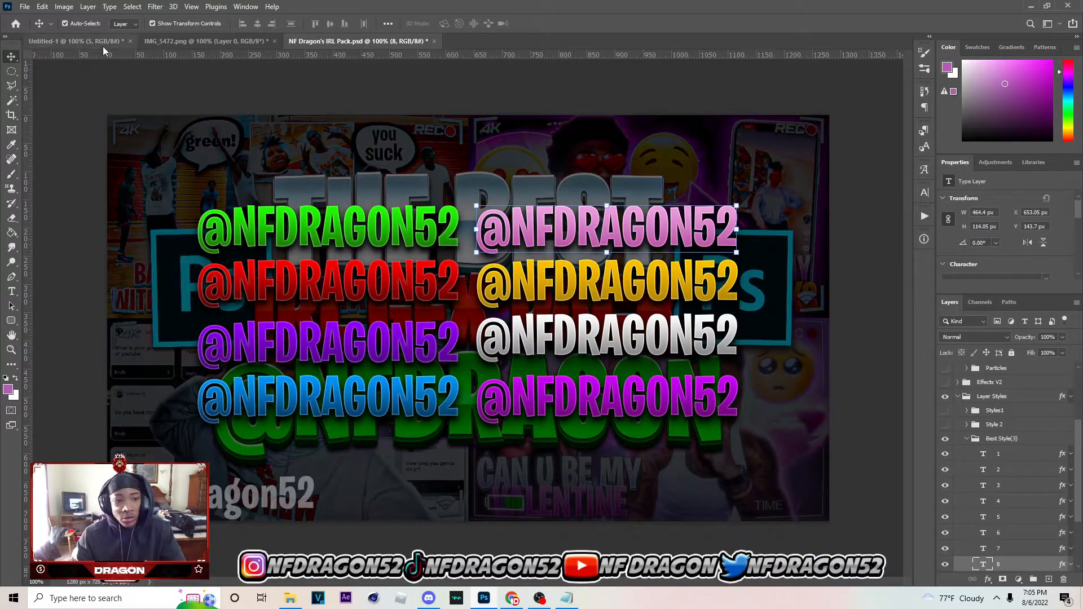
pyautogui.moveTo(118, 52); pyautogui.dragTo(406, 301)
pyautogui.moveTo(499, 316); pyautogui.dragTo(499, 477)
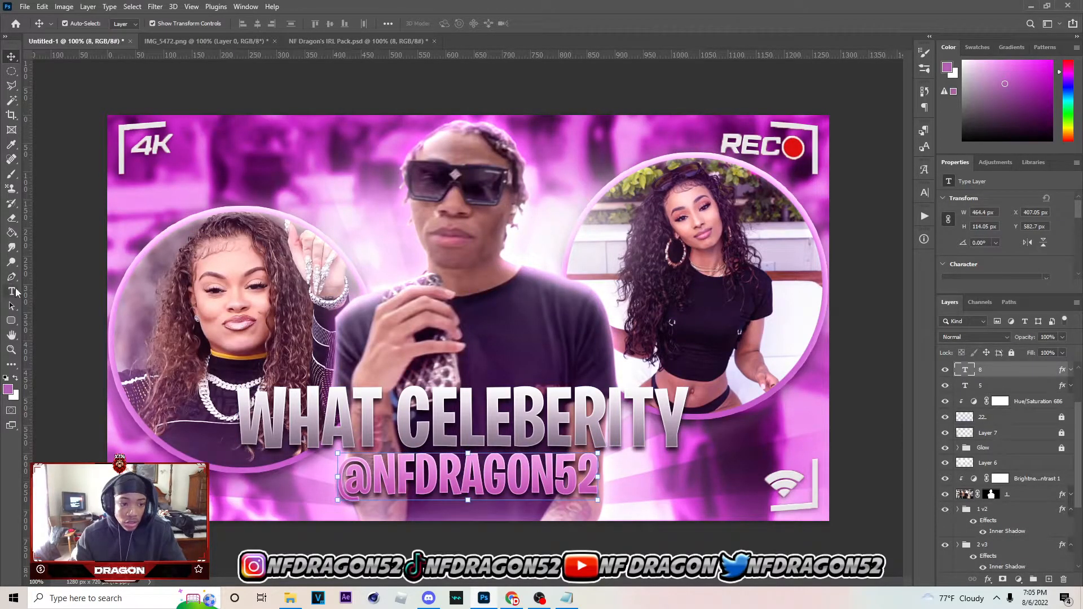
# Replace the pink sample text with "WOULD YOU SMASH"
pyautogui.click(11, 292)
pyautogui.moveTo(340, 479); pyautogui.dragTo(785, 501)
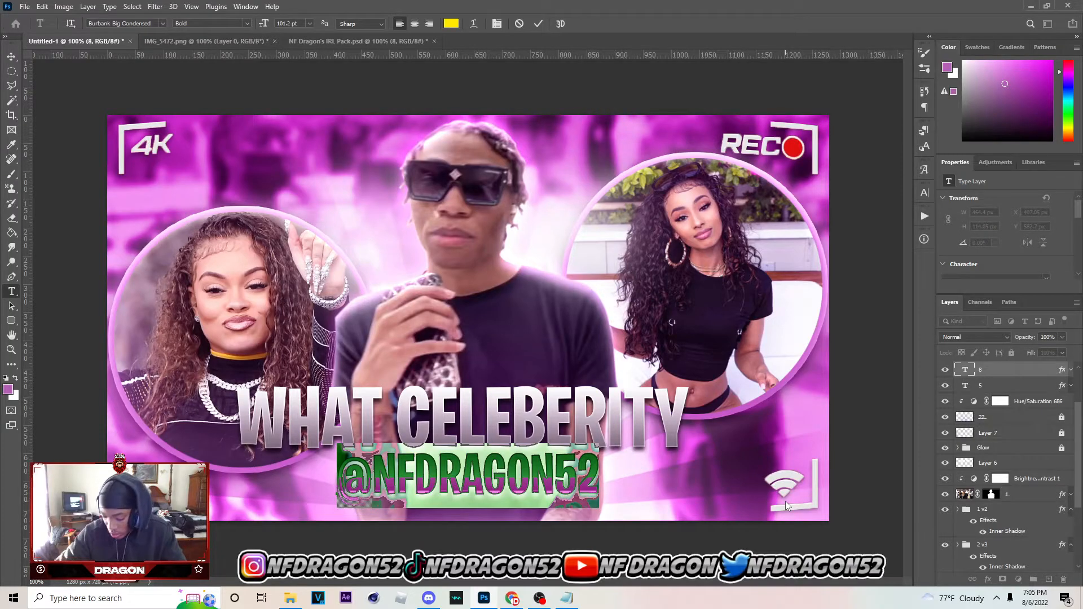
pyautogui.write('would')
pyautogui.press('BackSpace')
pyautogui.press('BackSpace')
pyautogui.press('BackSpace')
pyautogui.press('BackSpace')
pyautogui.press('BackSpace')
pyautogui.write('WOULD')
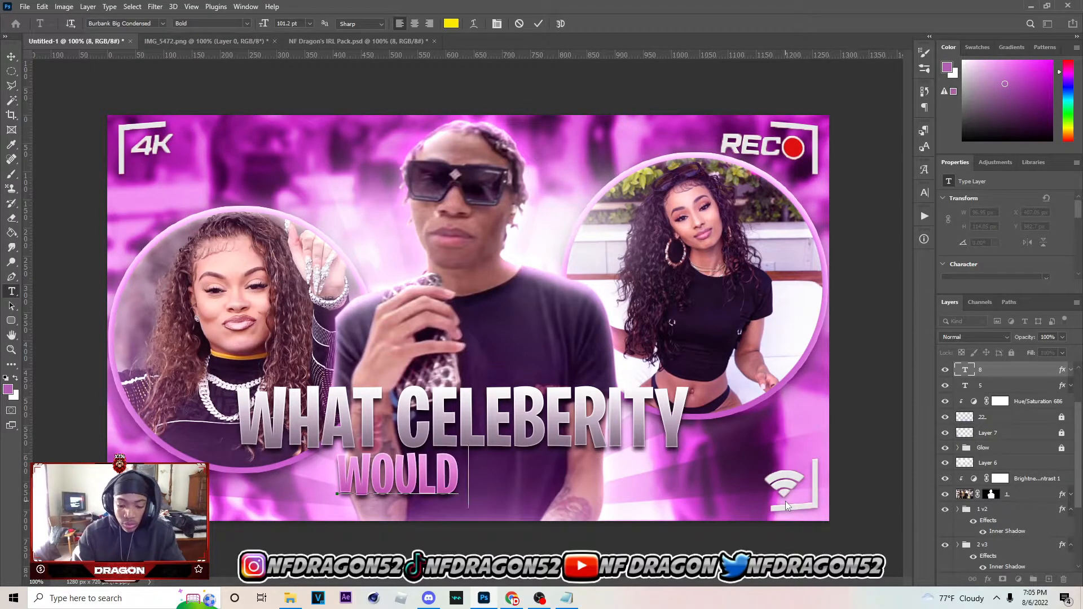
pyautogui.write(' YOU SMAH')
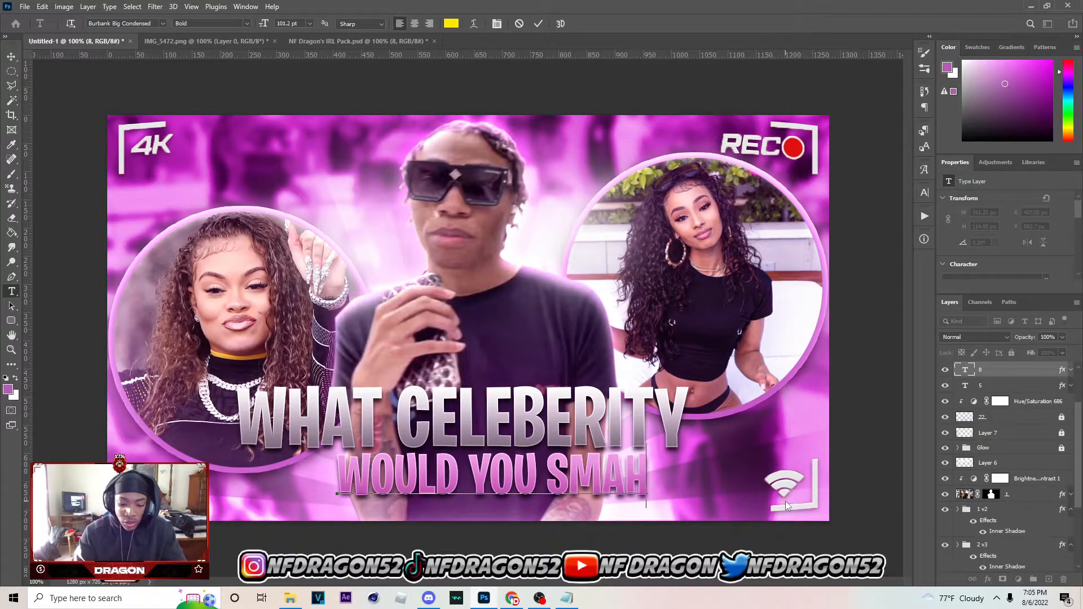
pyautogui.press('BackSpace')
pyautogui.write('SH')
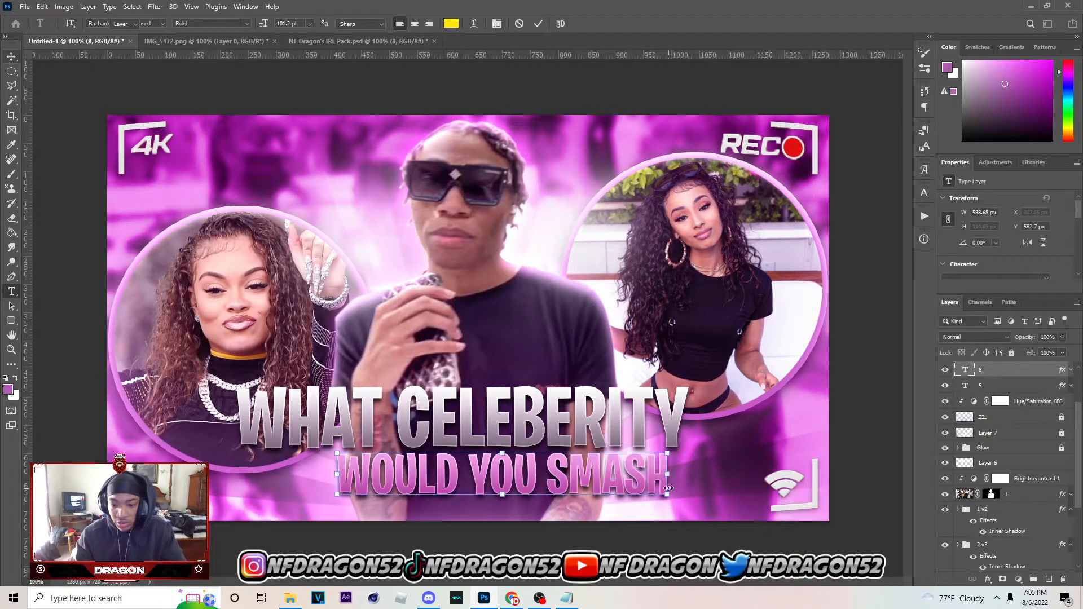
# Scale the "WOULD YOU SMASH" text proportionally to 153.17% and center it below the silver line at X 191.66 px, Y 578 px
pyautogui.moveTo(670, 475); pyautogui.dragTo(816, 476)
pyautogui.moveTo(738, 482); pyautogui.dragTo(635, 494)
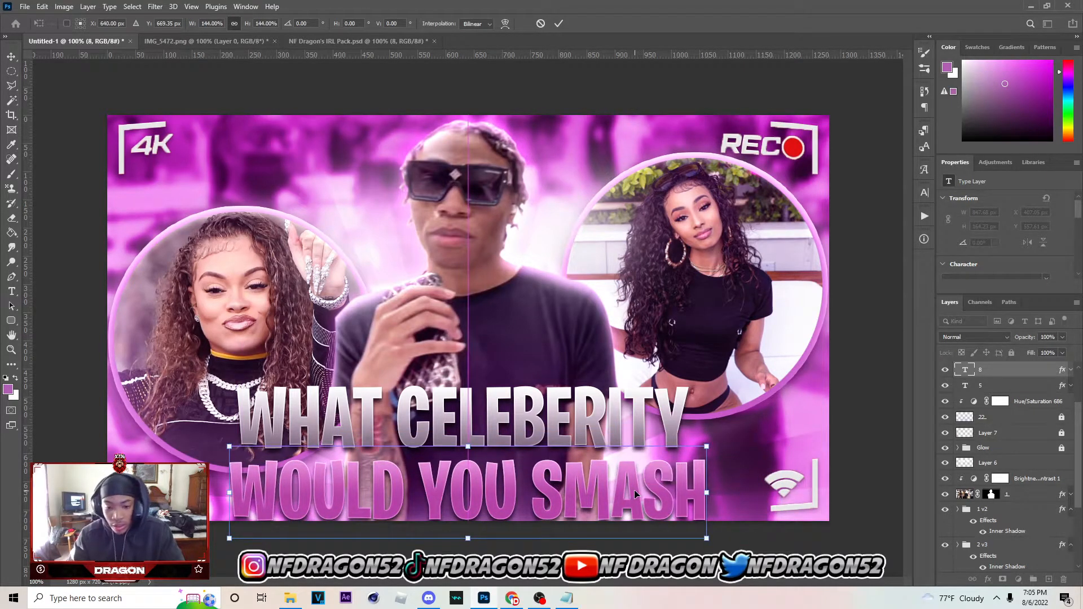
pyautogui.moveTo(706, 492); pyautogui.dragTo(737, 492)
pyautogui.moveTo(667, 486); pyautogui.dragTo(654, 484)
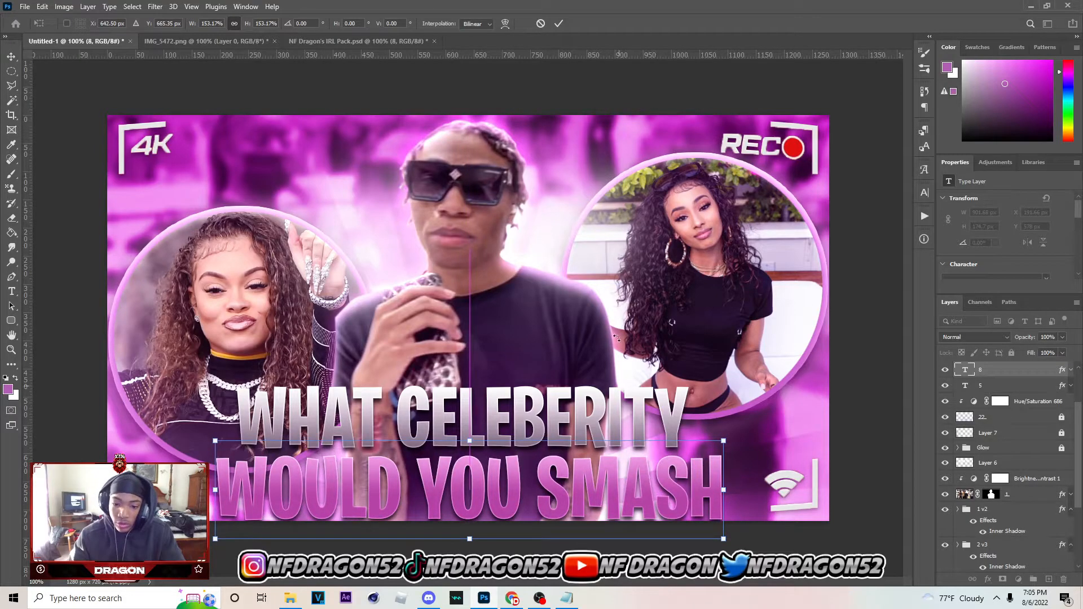
pyautogui.click(558, 23)
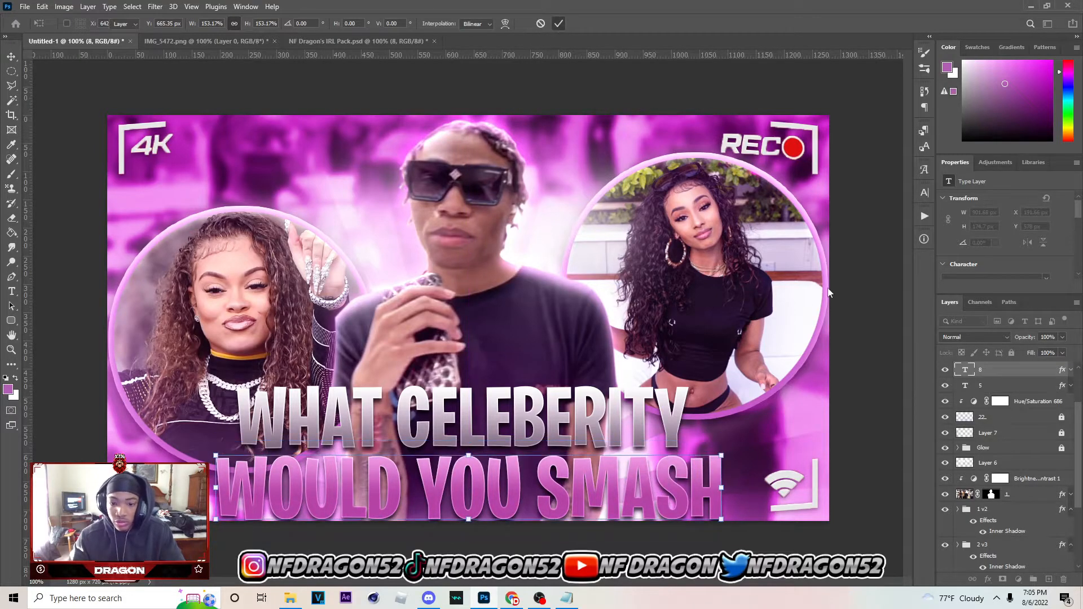
# Select both title text layers and nudge them up together slightly from the canvas's lower edge
pyautogui.keyDown('ctrl'); pyautogui.click(1007, 386); pyautogui.keyUp('ctrl')
pyautogui.press('Up')
pyautogui.press('Up')
pyautogui.press('Up')
pyautogui.press('Up')
pyautogui.press('Up')
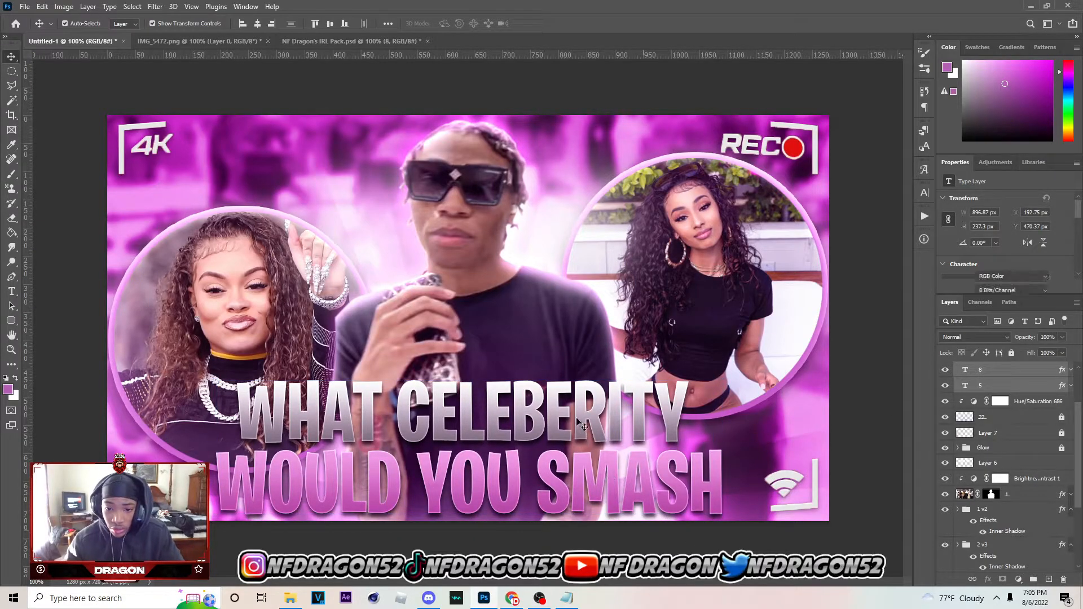
# Open the Gradient Overlay of the "WOULD YOU SMASH" text and recolour the gradient's end stop to #932892
pyautogui.click(581, 426)
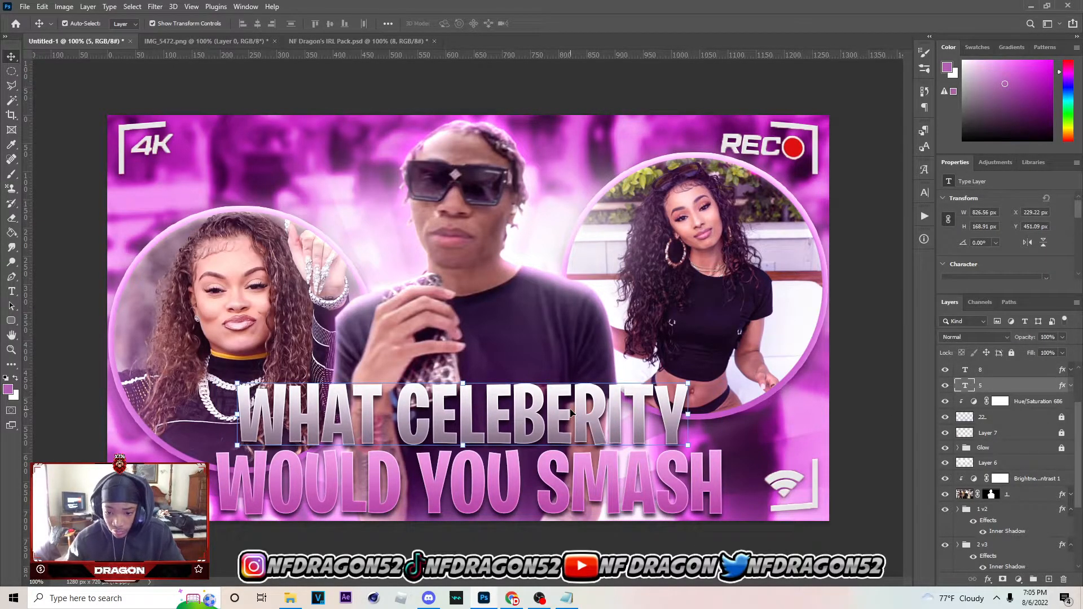
pyautogui.click(1033, 372)
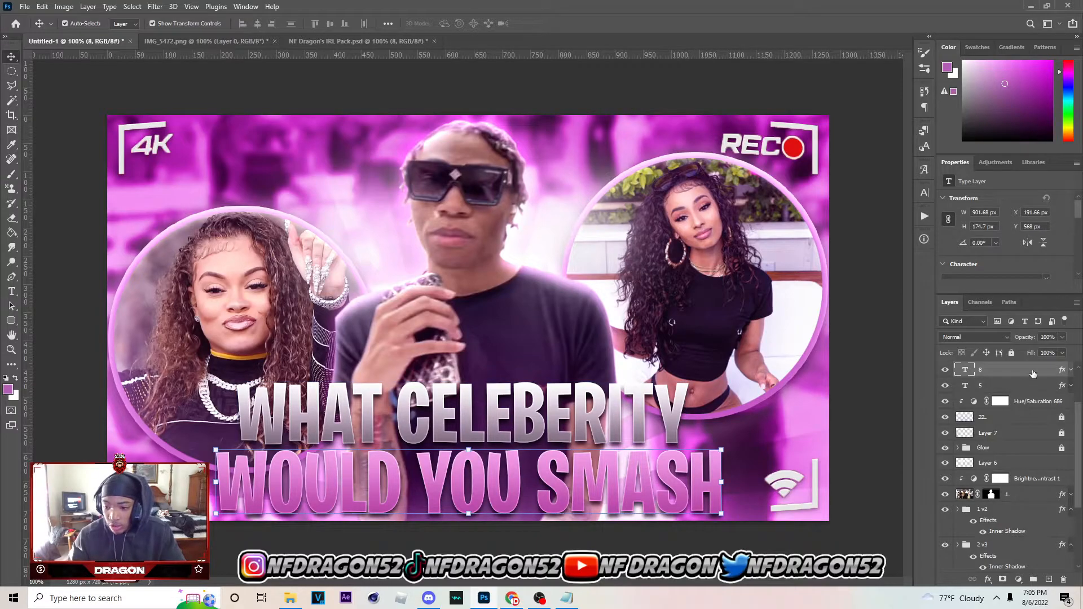
pyautogui.doubleClick(1034, 373)
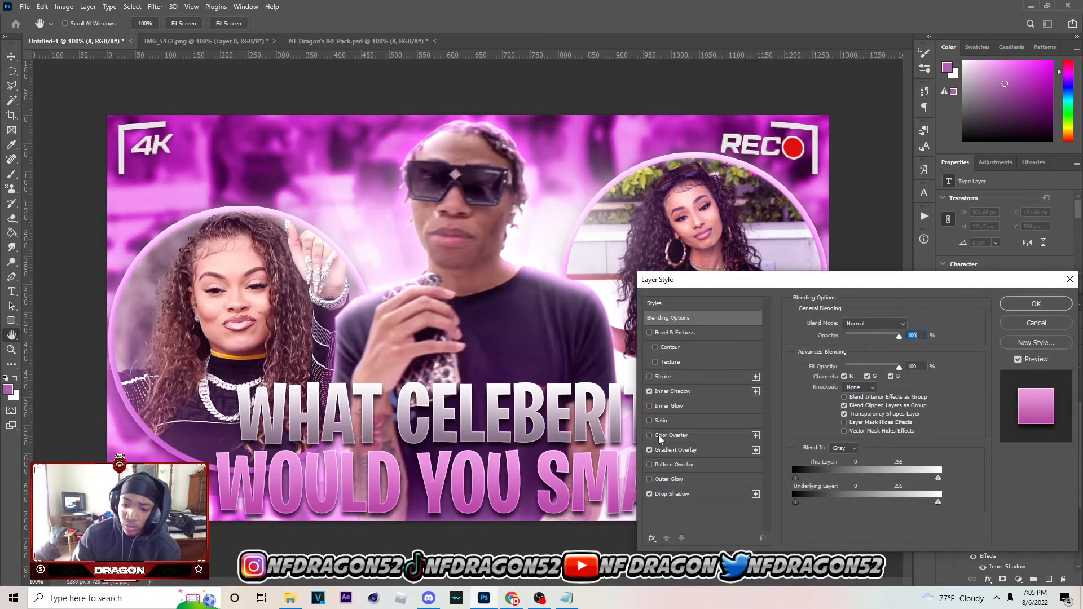
pyautogui.click(676, 450)
pyautogui.click(867, 350)
pyautogui.click(914, 453)
pyautogui.click(740, 501)
pyautogui.click(774, 388)
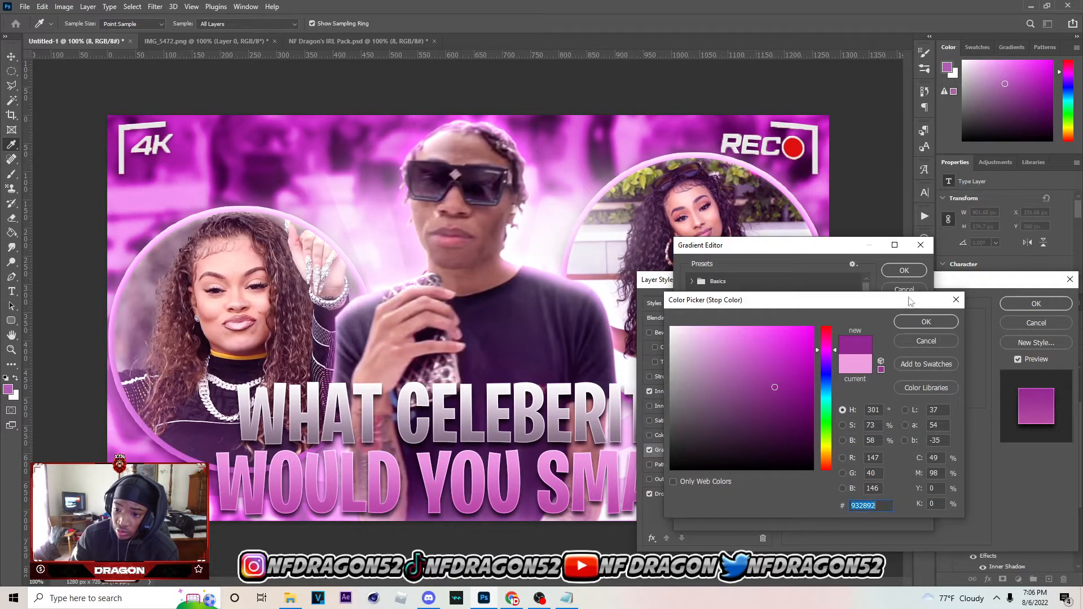
pyautogui.click(918, 323)
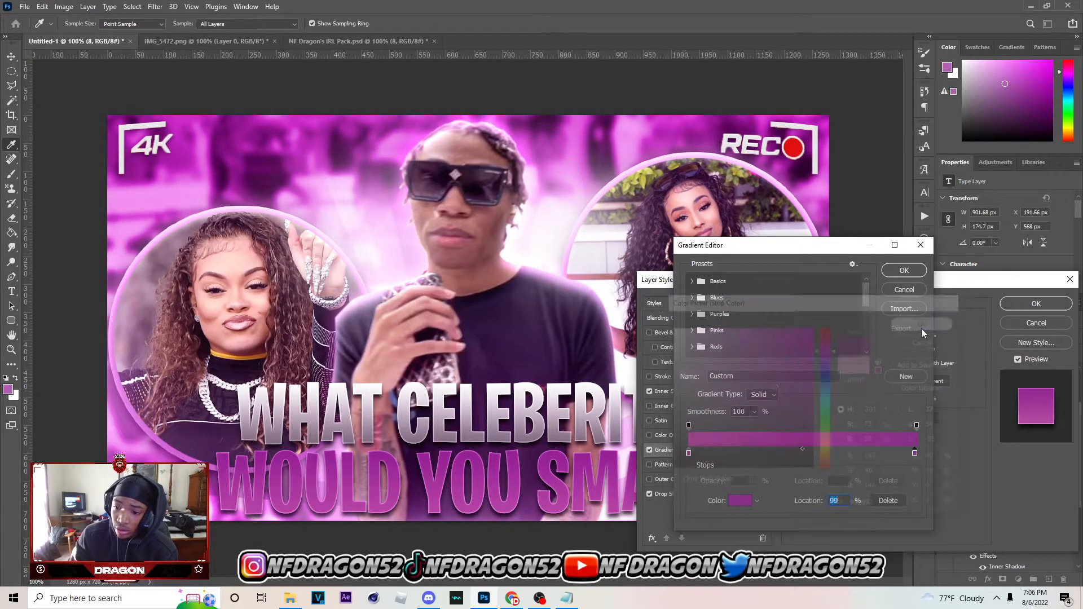
pyautogui.click(740, 500)
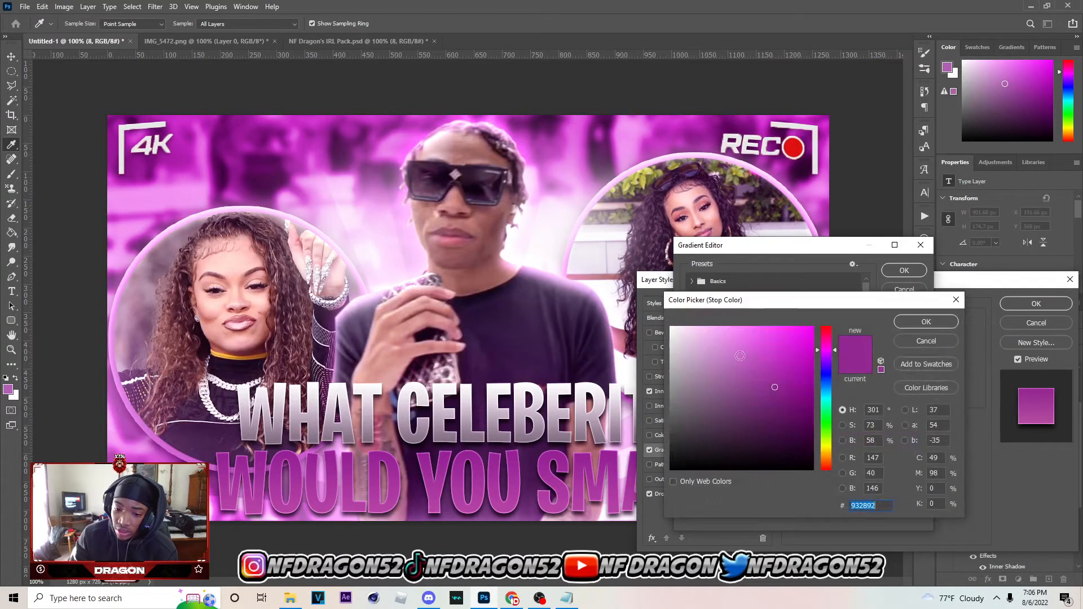
pyautogui.click(909, 342)
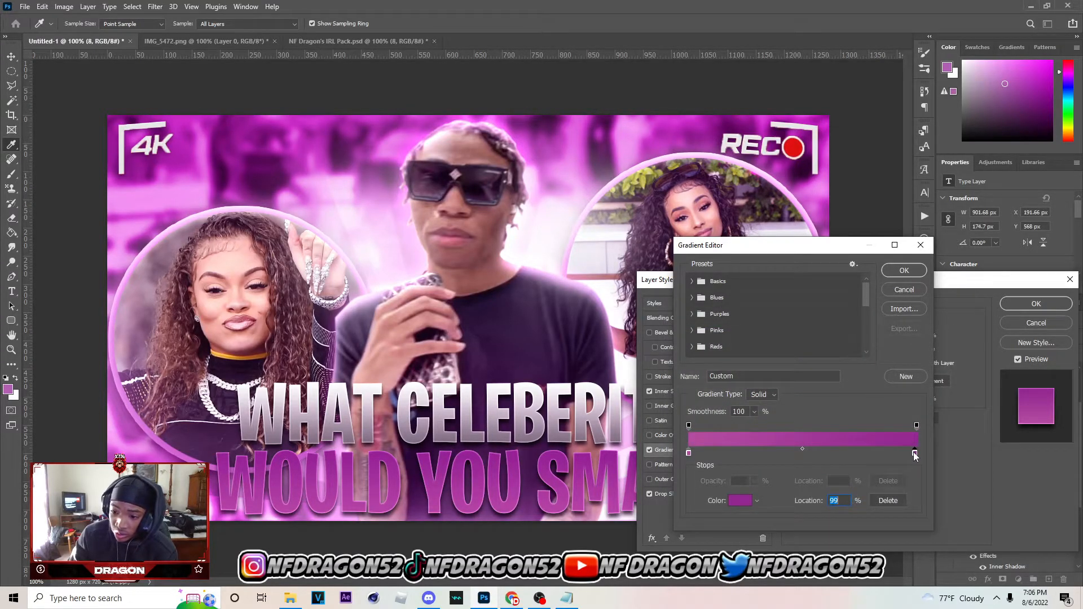
# Rearrange the text gradient's stops, deleting the extra one, with the dark purple at 0% and the pink at 95%
pyautogui.moveTo(912, 454); pyautogui.dragTo(887, 451)
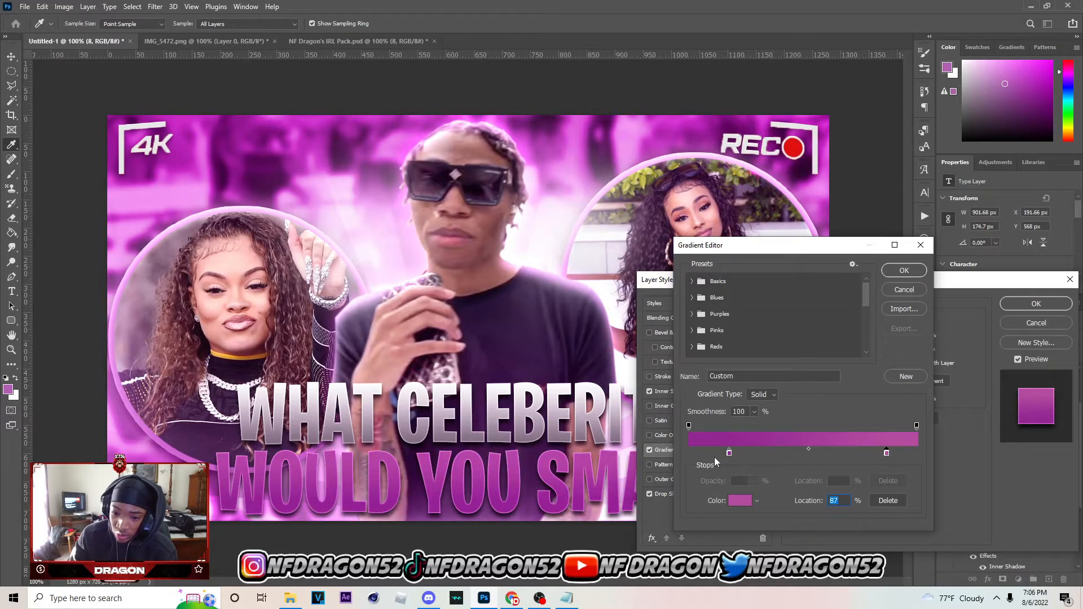
pyautogui.click(693, 452)
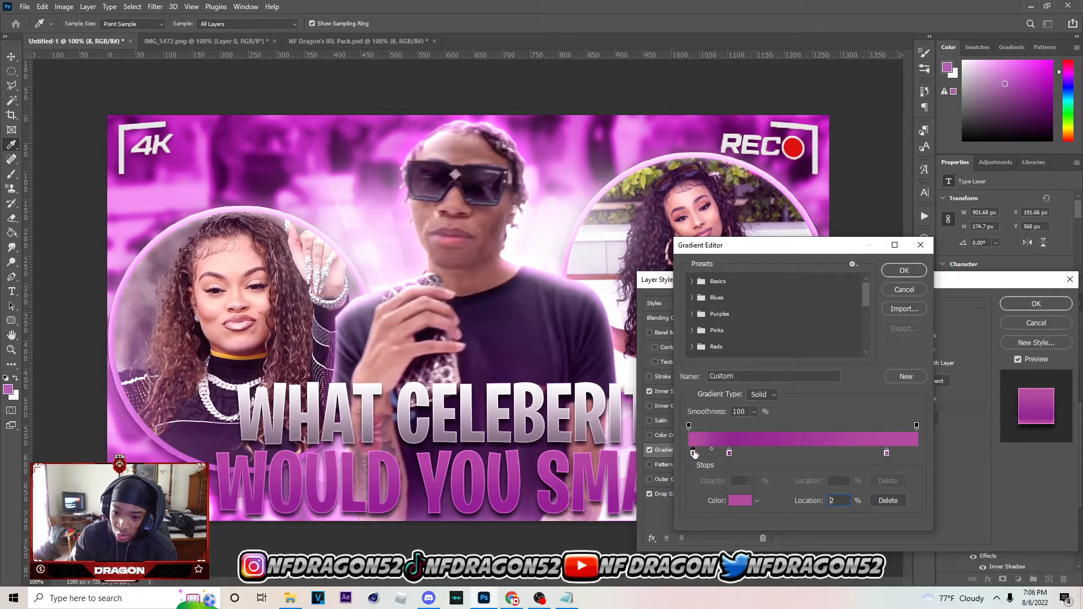
pyautogui.click(887, 502)
pyautogui.moveTo(729, 453); pyautogui.dragTo(664, 452)
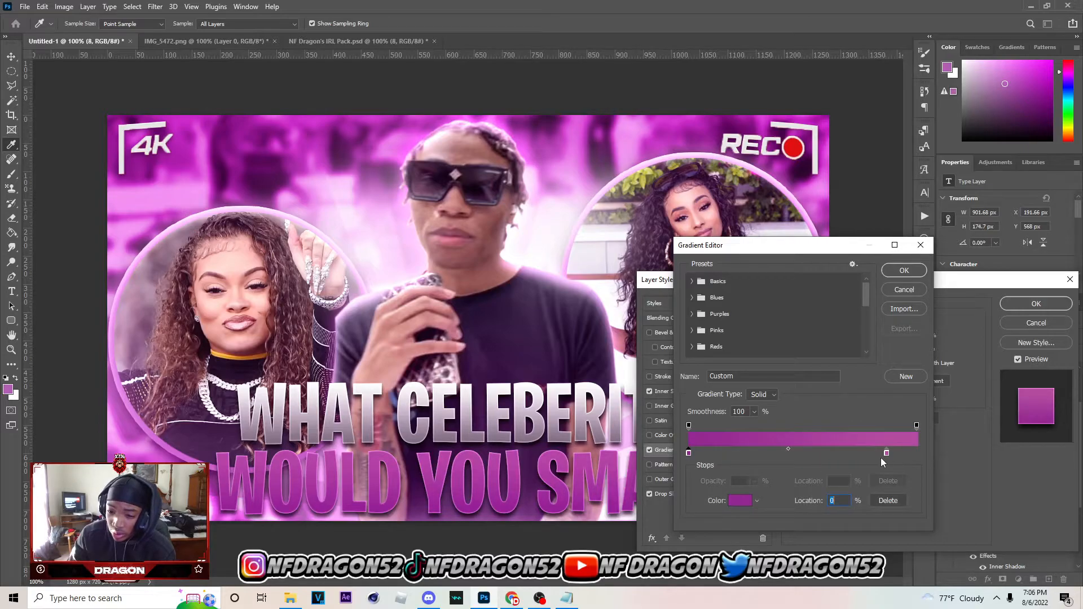
pyautogui.moveTo(884, 456); pyautogui.dragTo(902, 460)
# Recolour the gradient's light stop with the foreground purple #b25fb5 and its dark stop to #631a62
pyautogui.click(739, 501)
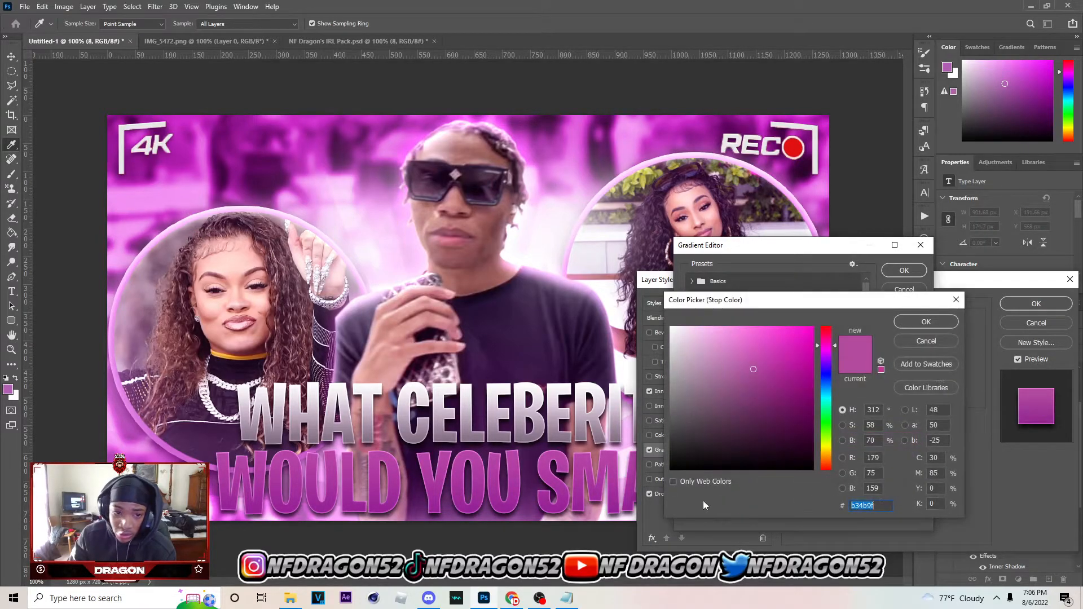
pyautogui.click(8, 389)
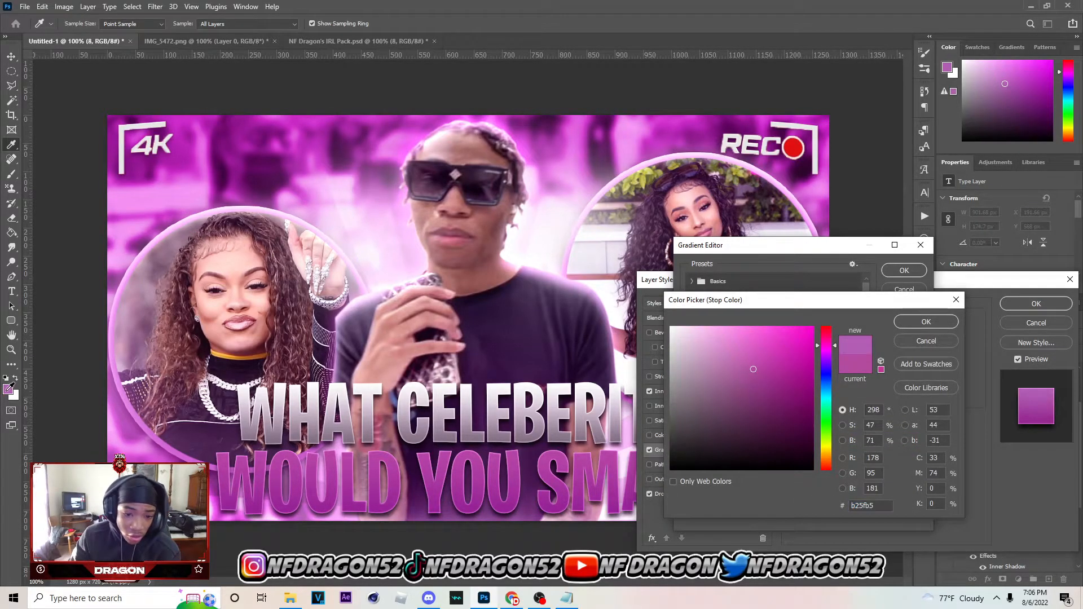
pyautogui.click(901, 326)
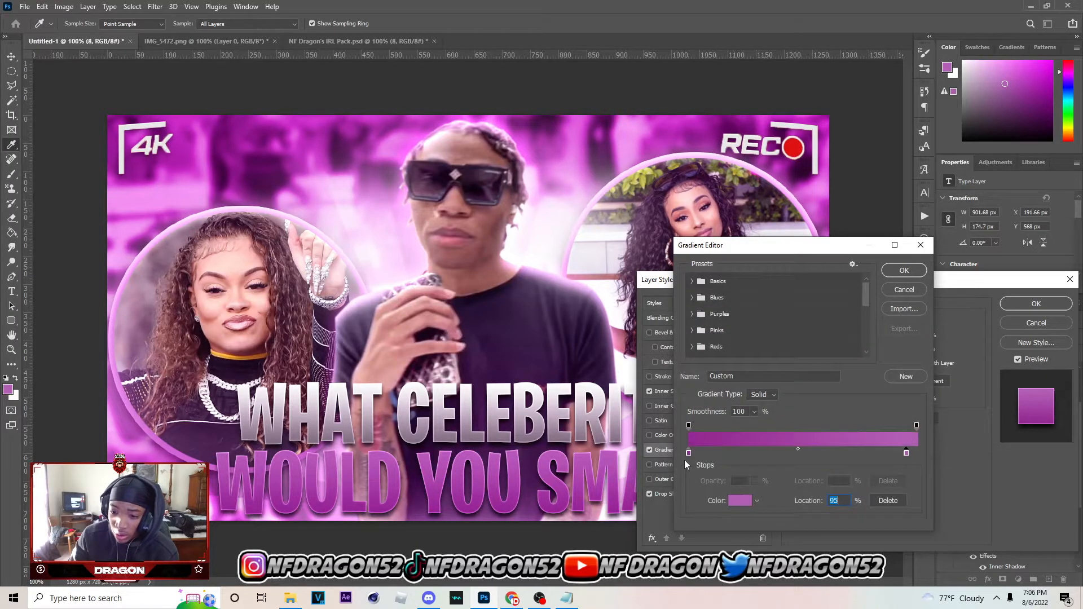
pyautogui.click(739, 501)
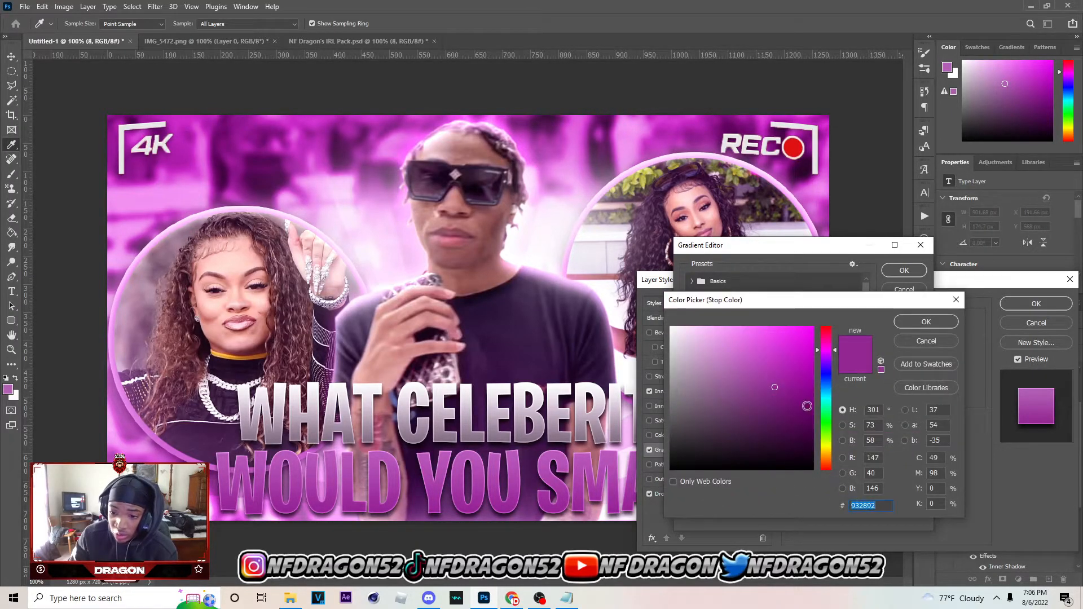
pyautogui.click(775, 420)
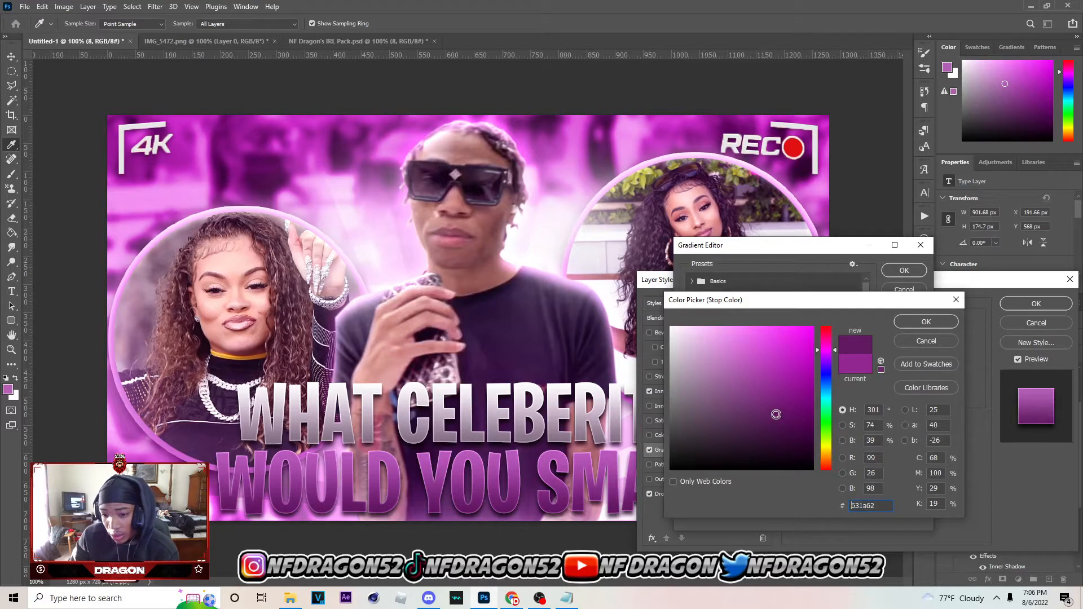
pyautogui.click(902, 323)
# Move the light stop to the gradient's far end, recolour it to #d26bd6, and apply the layer style
pyautogui.click(906, 453)
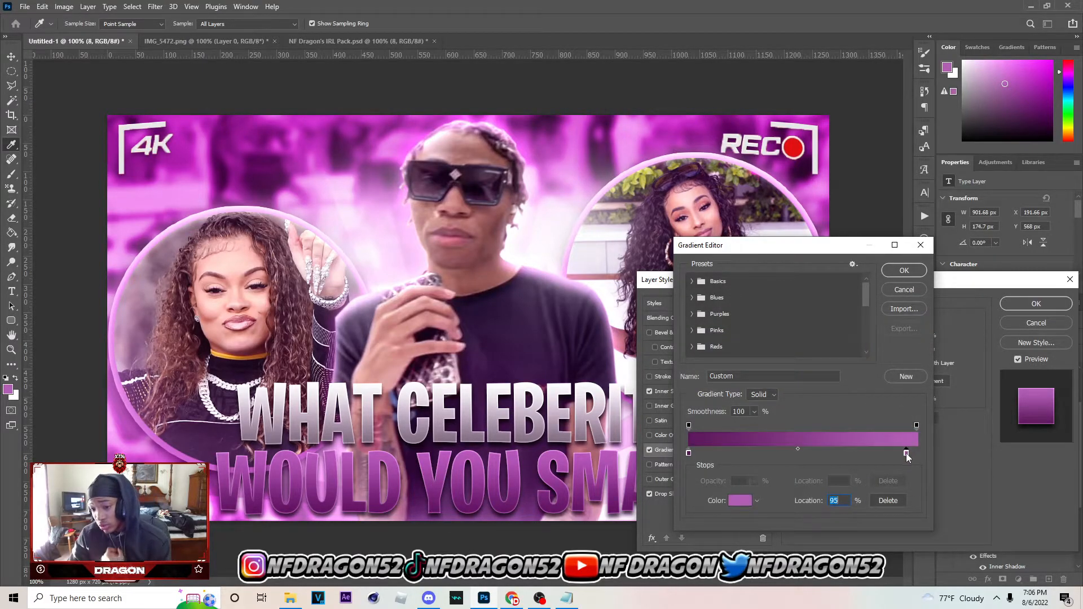
pyautogui.moveTo(907, 454); pyautogui.dragTo(917, 455)
pyautogui.click(740, 500)
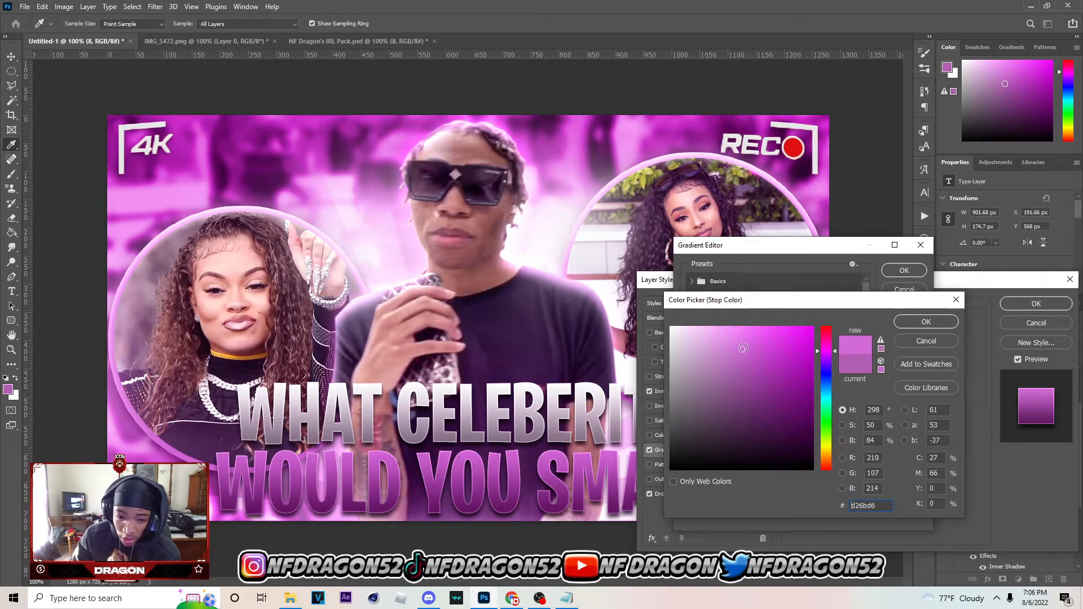
pyautogui.click(912, 321)
pyautogui.click(909, 272)
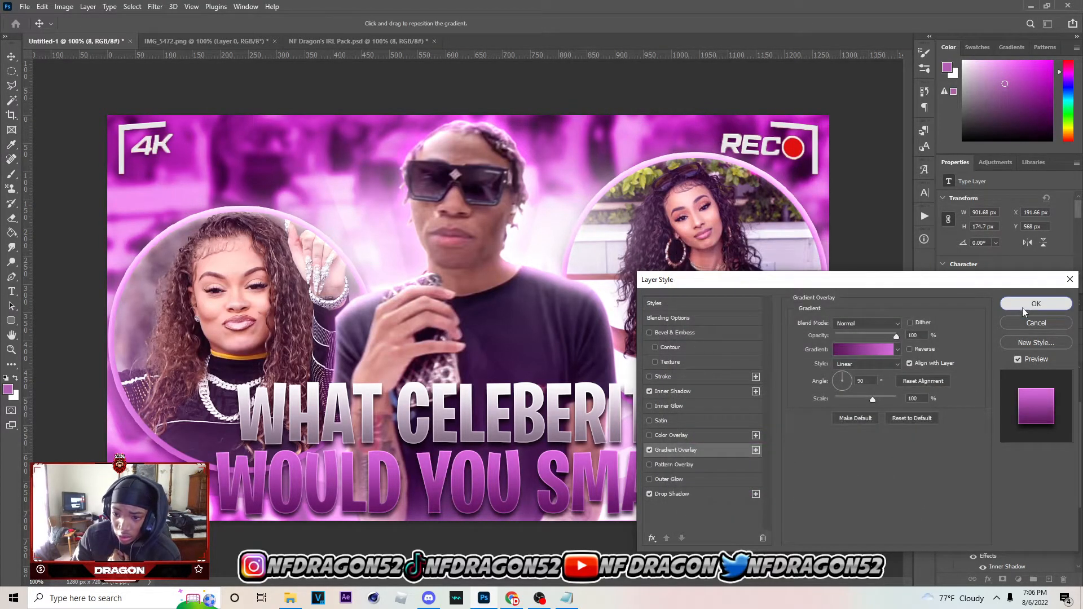
pyautogui.click(1036, 303)
# Move both title text layers below Layer 6 in the layer stack, just above the brightness/contrast adjustment, and deselect them
pyautogui.click(612, 400)
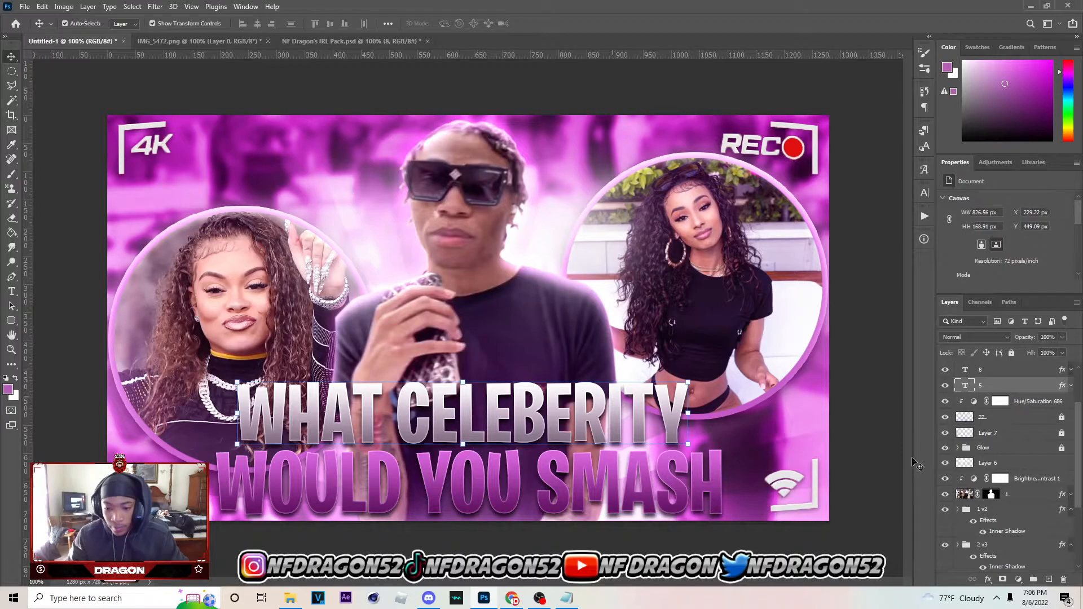
pyautogui.keyDown('ctrl'); pyautogui.click(1019, 371); pyautogui.keyUp('ctrl')
pyautogui.moveTo(1018, 371); pyautogui.dragTo(1002, 471)
pyautogui.click(732, 545)
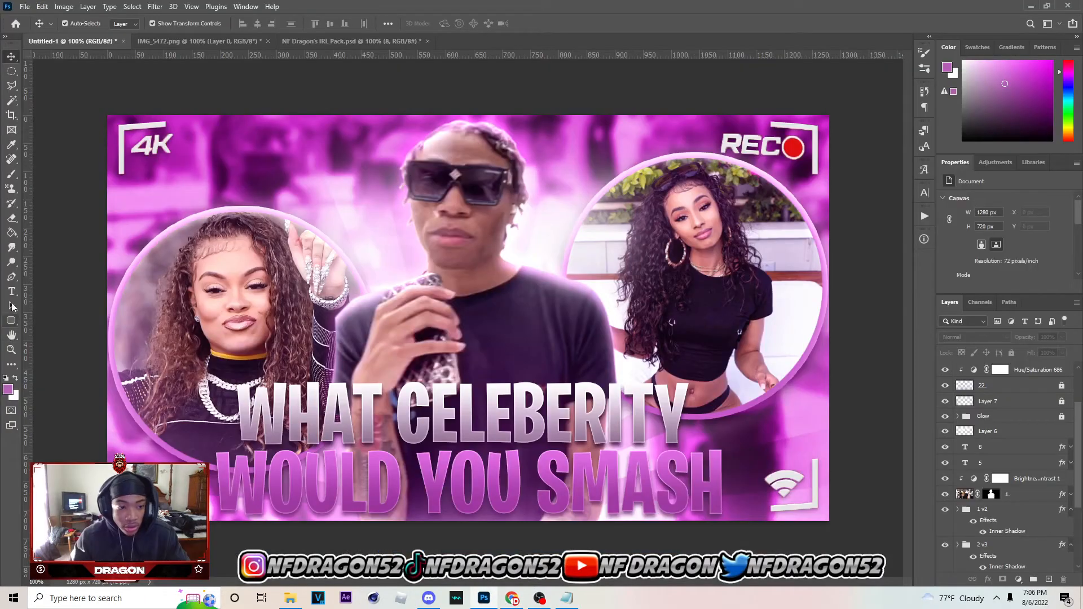
# Correct the spelling in the upper title line so it reads "WHAT CELEBRITY"
pyautogui.click(12, 291)
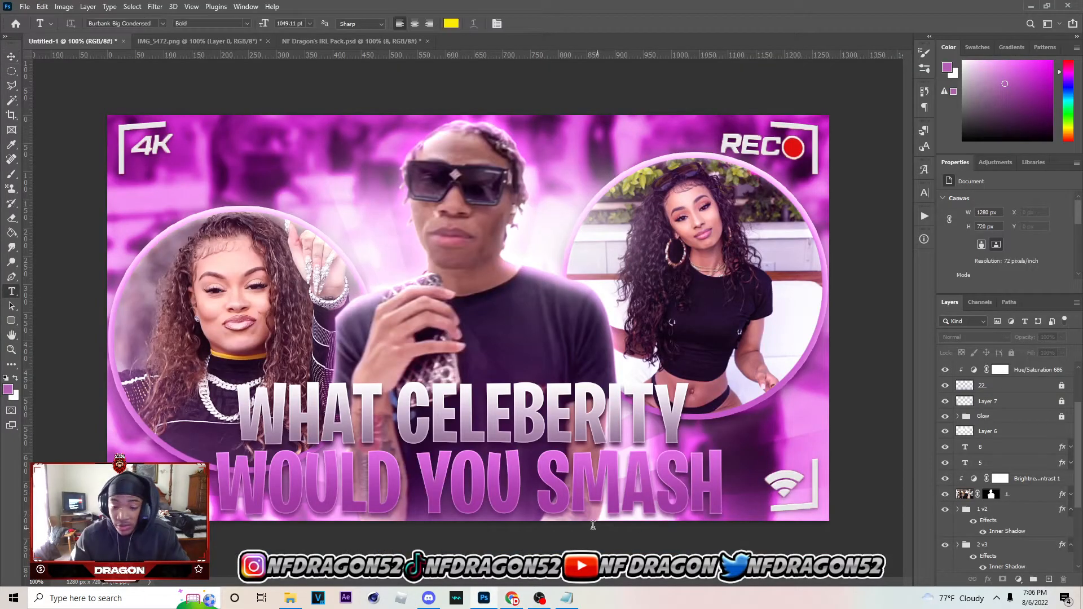
pyautogui.click(576, 437)
pyautogui.press('BackSpace')
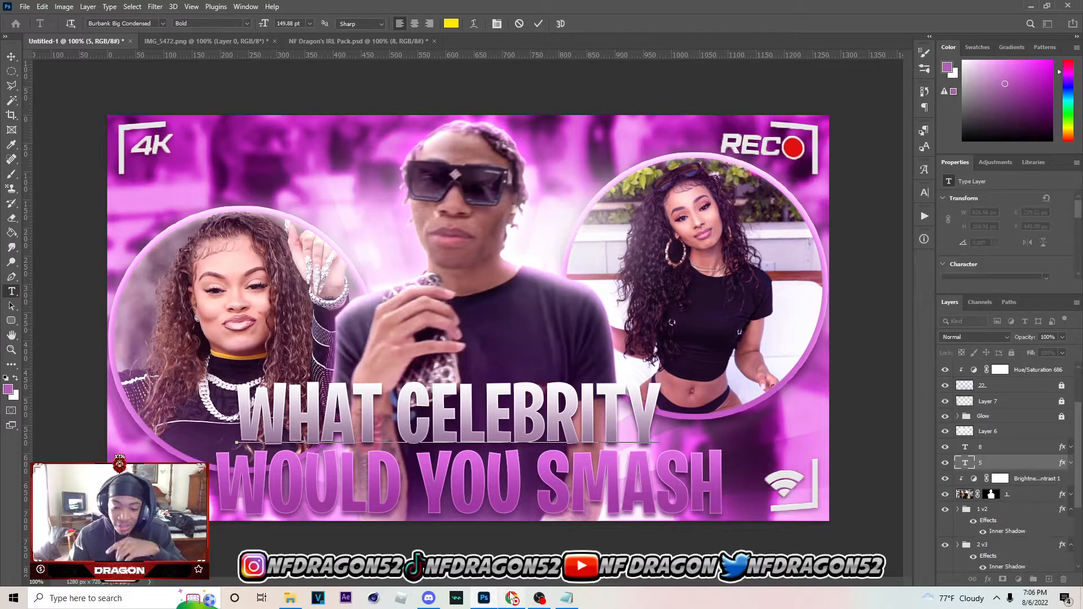
# Scale the "WHAT CELEBRITY" text proportionally to 106.70% and keep it centered above the second title line
pyautogui.moveTo(507, 605)
pyautogui.moveTo(654, 419)
pyautogui.mouseDown()
pyautogui.moveTo(678, 421)
pyautogui.moveTo(659, 420)
pyautogui.mouseUp()
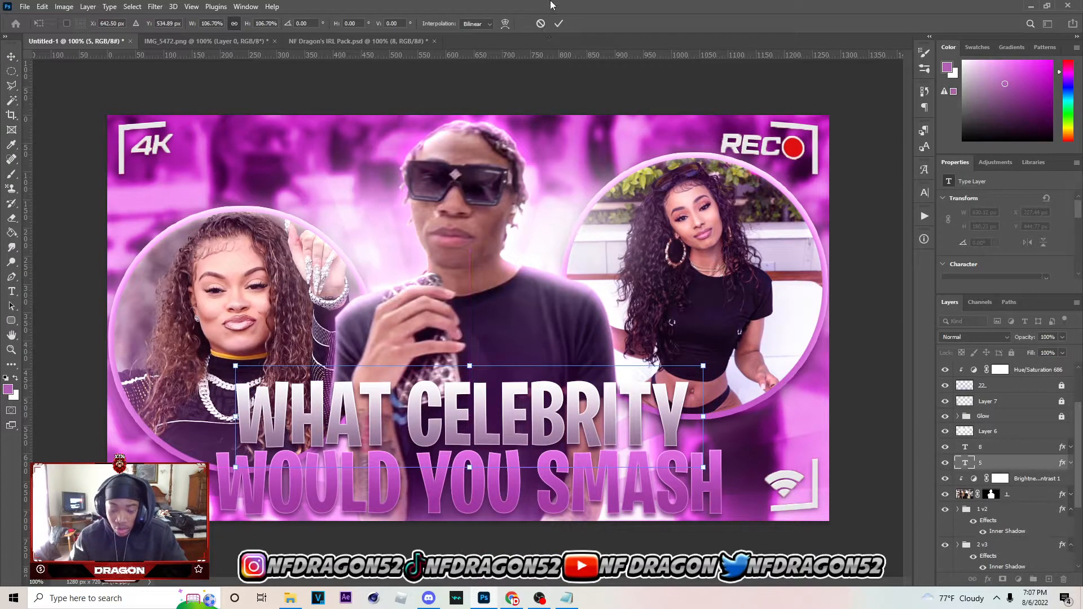
pyautogui.click(557, 25)
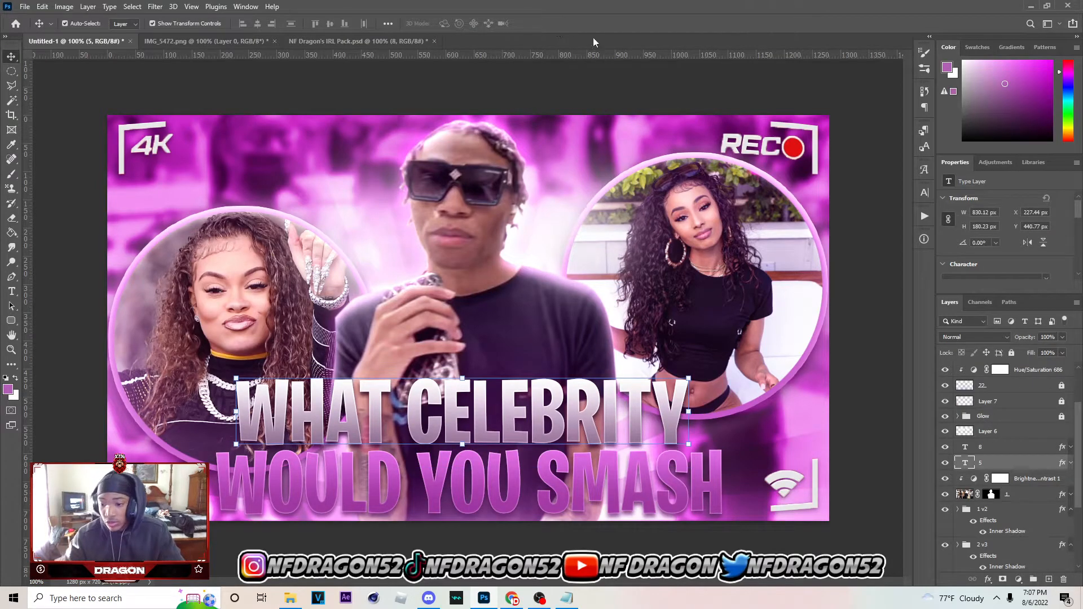
# Select the two title text layers together and duplicate them
pyautogui.keyDown('shift'); pyautogui.click(1030, 448); pyautogui.keyUp('shift')
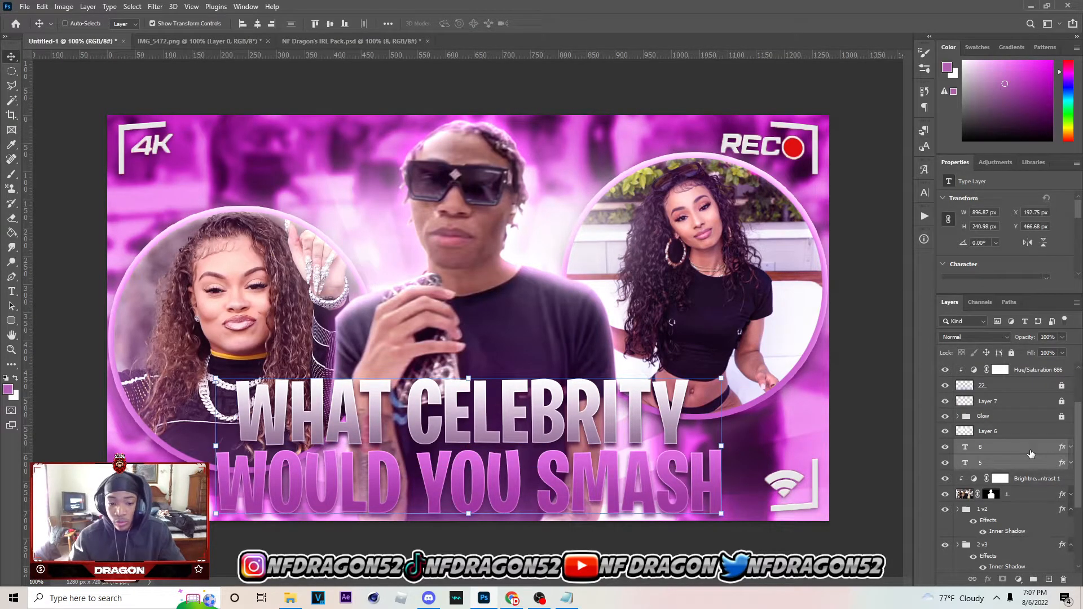
pyautogui.hotkey('ctrl', 'j')
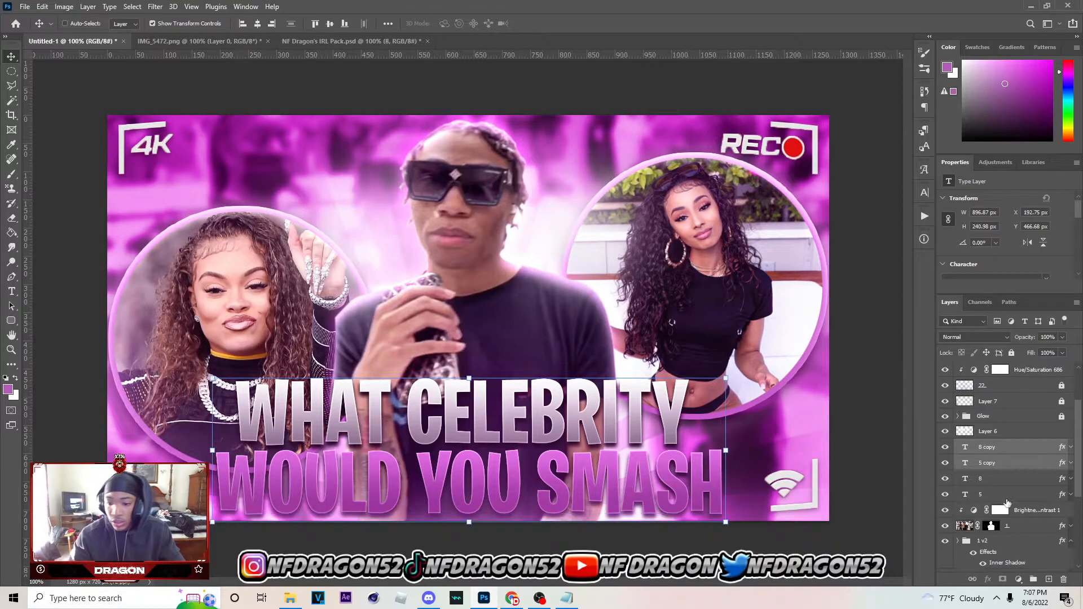
pyautogui.hotkey('ctrl', 'e')
pyautogui.click(946, 465)
pyautogui.click(947, 479)
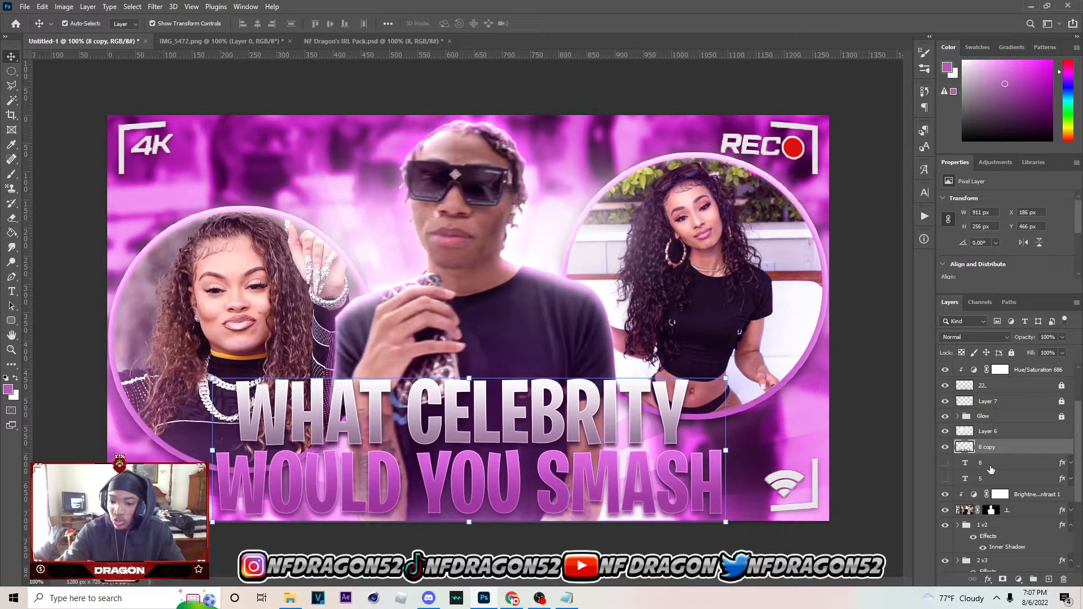
pyautogui.hotkey('ctrl', 'z')
pyautogui.hotkey('ctrl', 'z')
pyautogui.hotkey('ctrl', 'z')
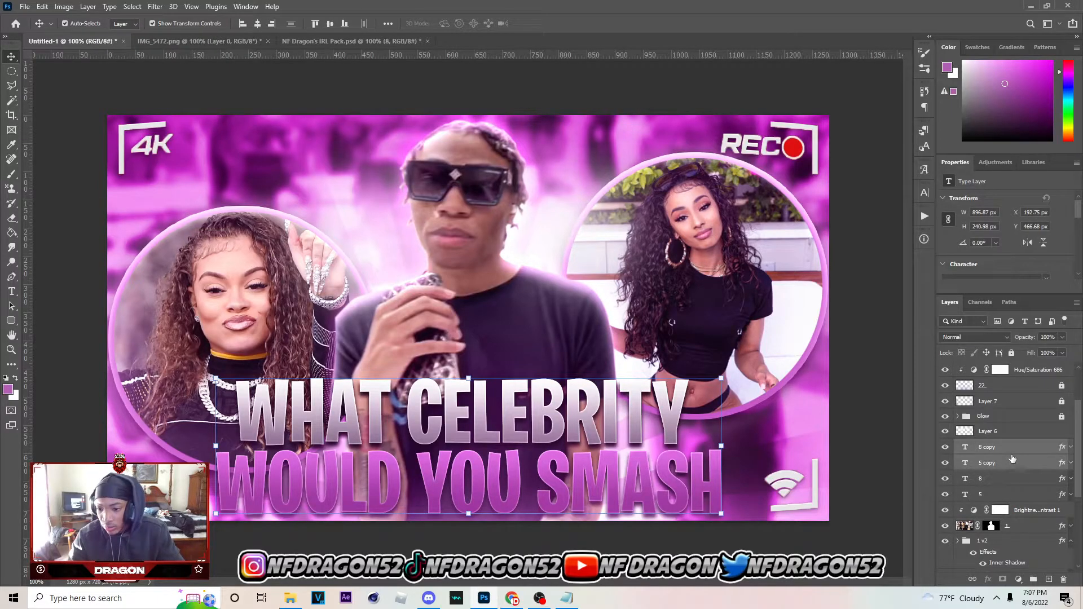
# Adjust the vertical spacing of the "WHAT CELEBRITY" line with small nudges and hide the duplicated text layers
pyautogui.click(1010, 451)
pyautogui.click(1030, 465)
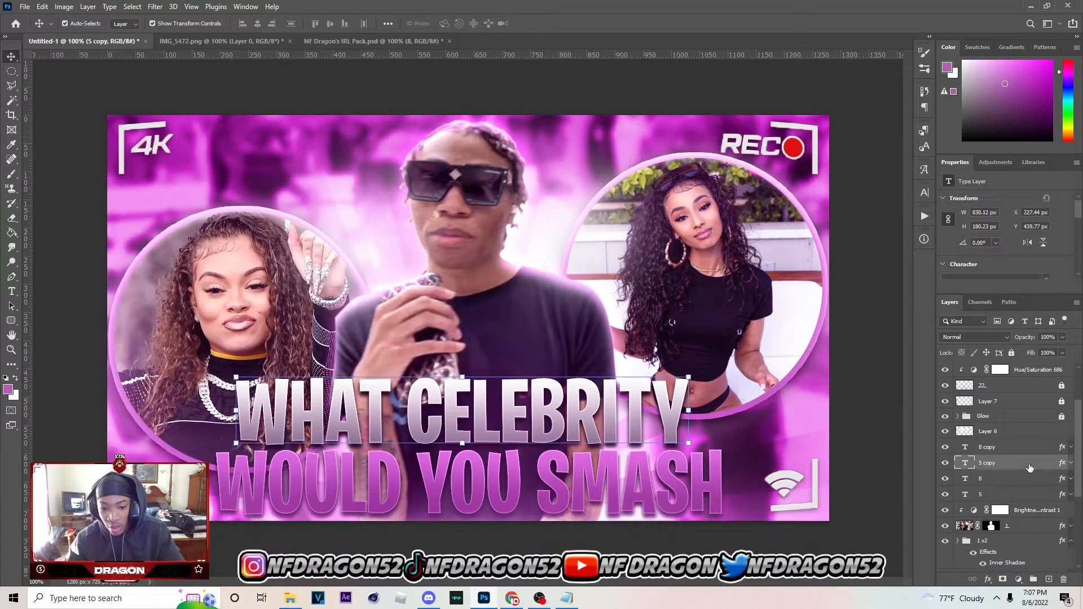
pyautogui.press('Down')
pyautogui.press('Down')
pyautogui.press('Down')
pyautogui.press('Down')
pyautogui.click(946, 463)
pyautogui.click(946, 447)
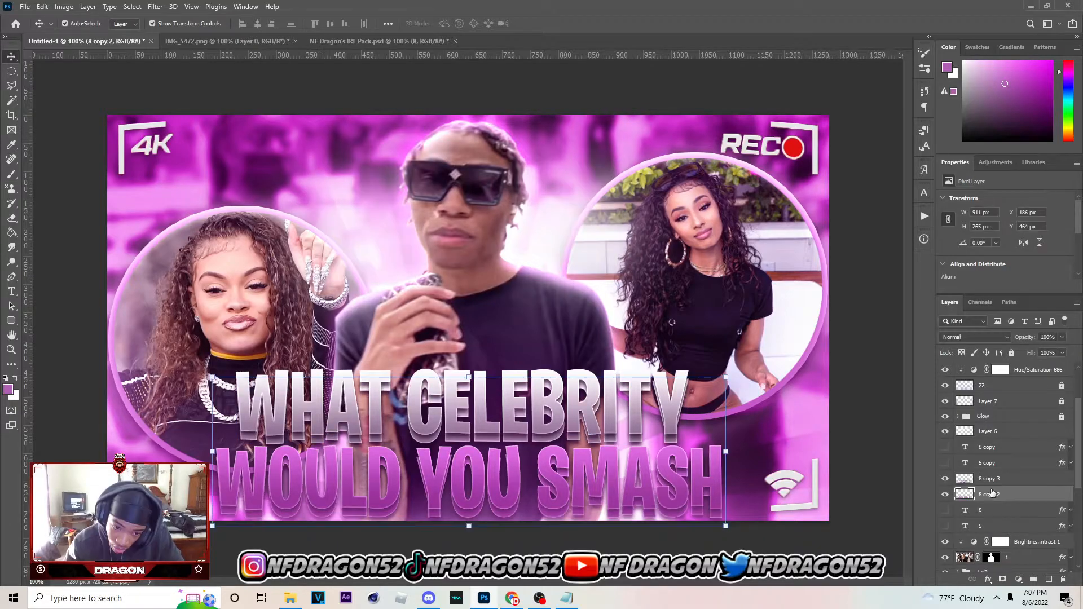
pyautogui.press('Up')
pyautogui.press('Up')
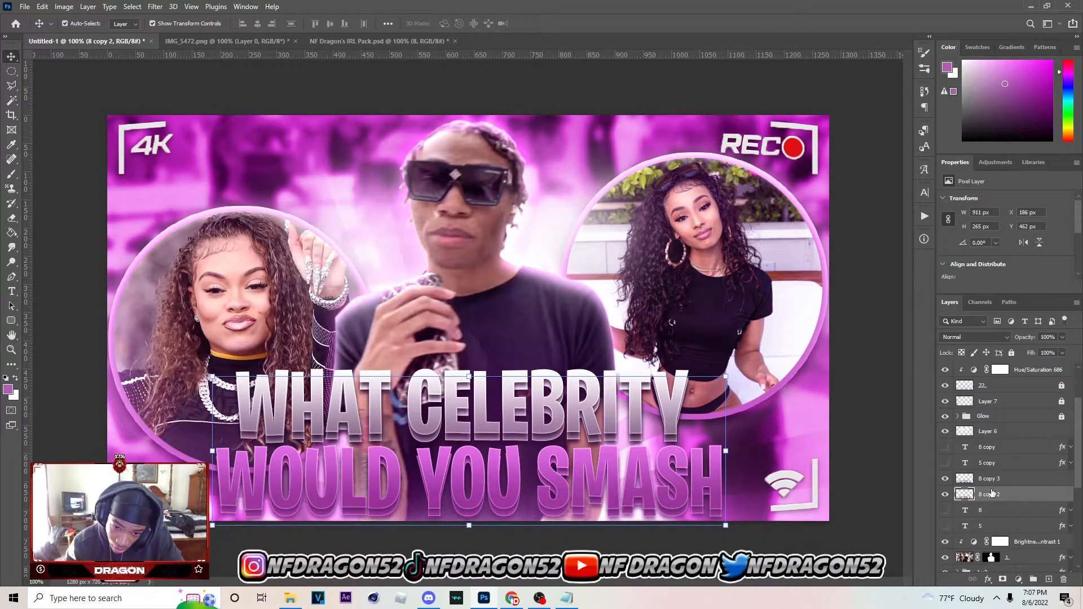
# Hide the merged layers 8 copy 3 and 8 copy 2, and show the original text layers 8 and 5 again
pyautogui.click(945, 479)
pyautogui.click(945, 494)
pyautogui.click(945, 510)
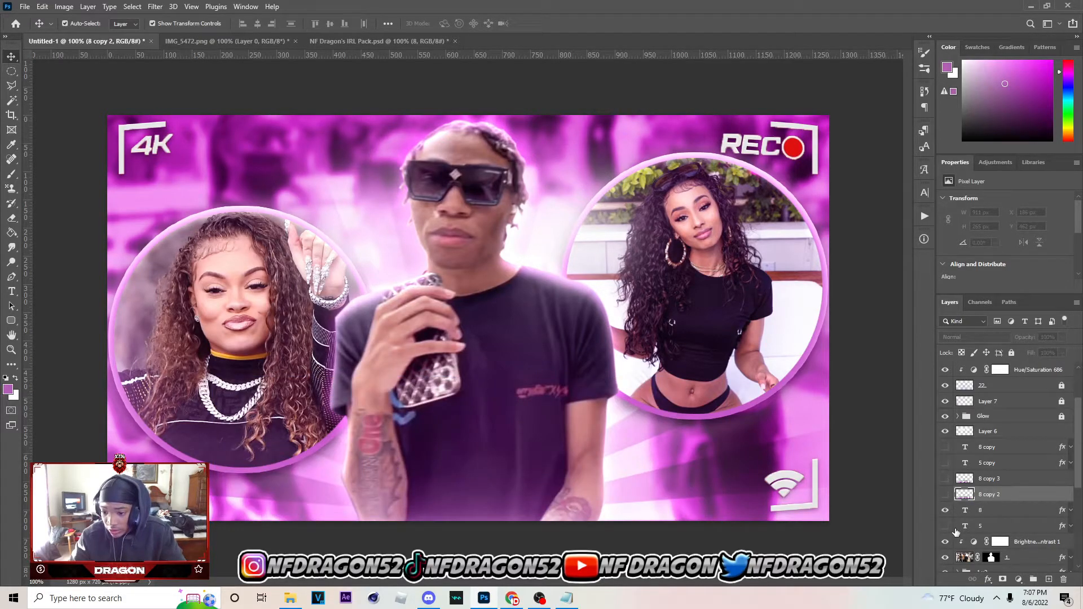
pyautogui.click(952, 527)
# Select the original "WHAT CELEBRITY" text layer and nudge it down to Y 437.77 px
pyautogui.click(992, 511)
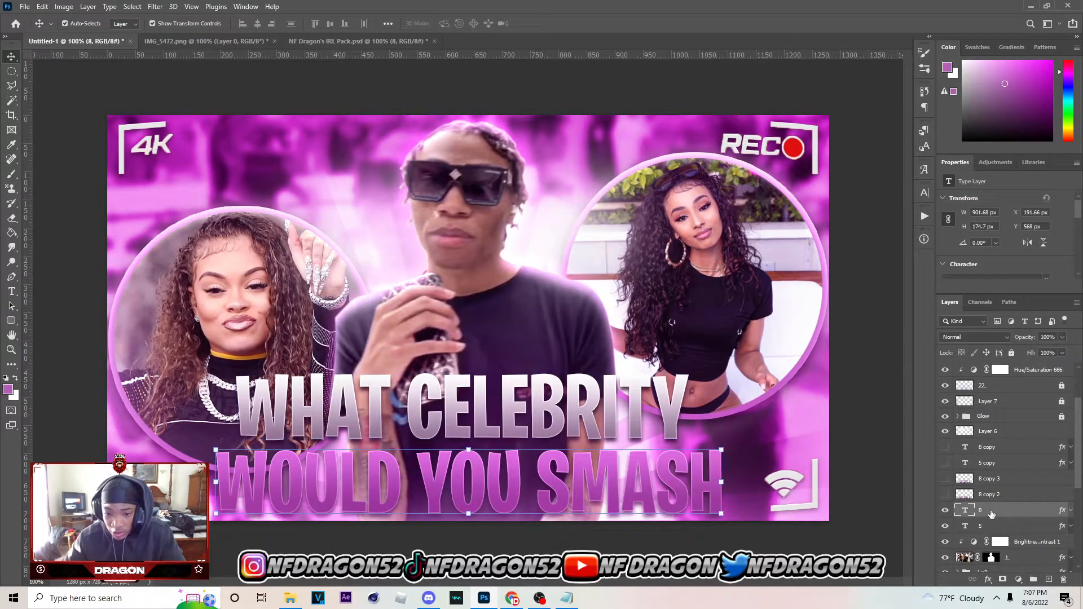
pyautogui.click(999, 527)
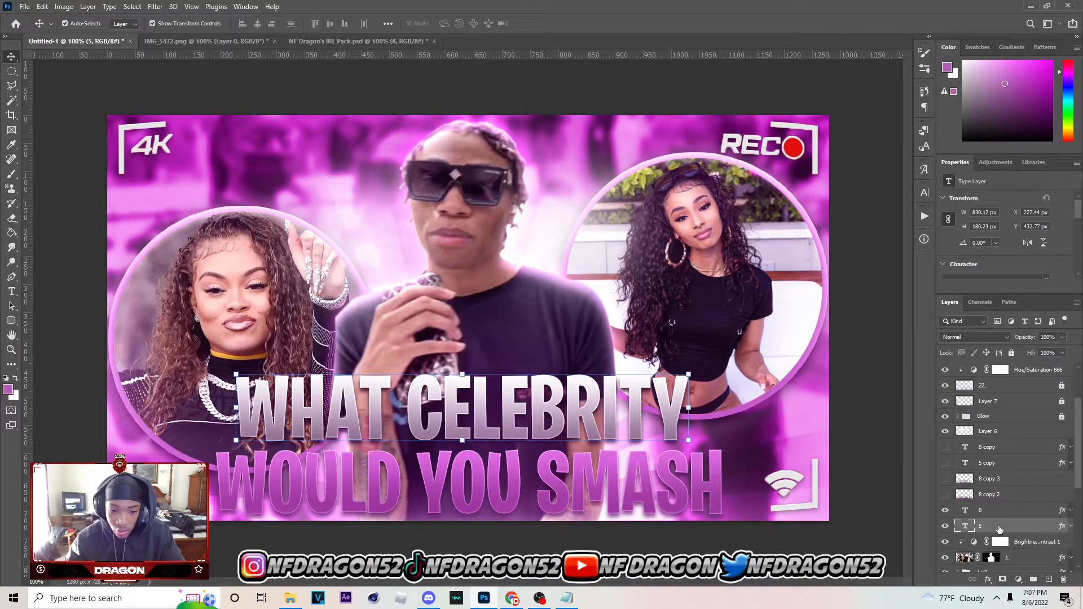
pyautogui.press('Down')
pyautogui.press('Down')
pyautogui.press('Down')
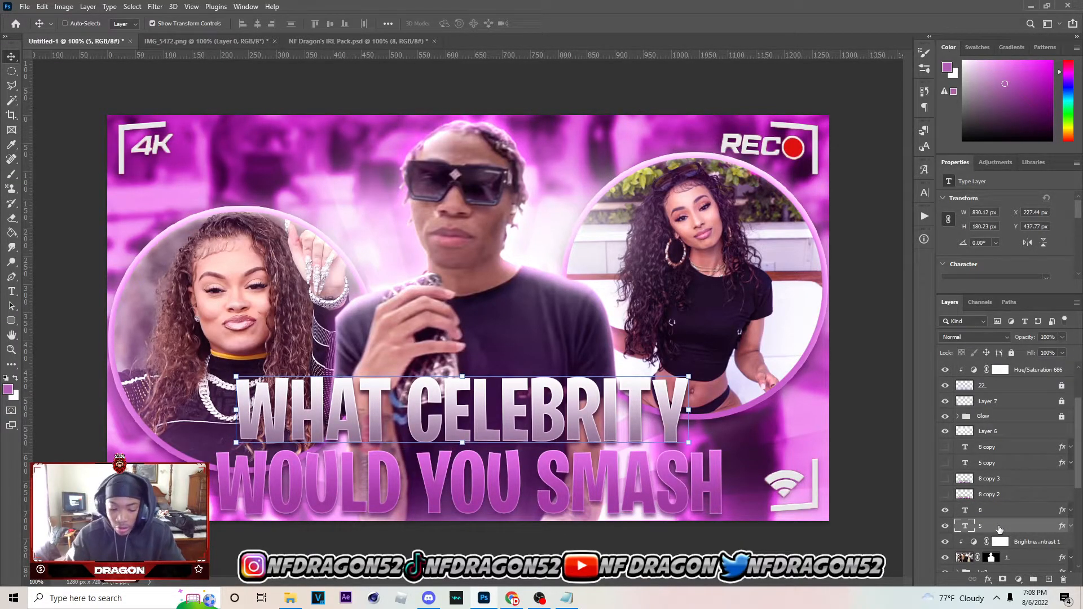
# Duplicate the original "WHAT CELEBRITY" and "WOULD YOU SMASH" text layers and merge the copies into a single pixel layer
pyautogui.keyDown('ctrl'); pyautogui.click(1015, 515); pyautogui.keyUp('ctrl')
pyautogui.hotkey('ctrl', 'j')
pyautogui.hotkey('ctrl', 'e')
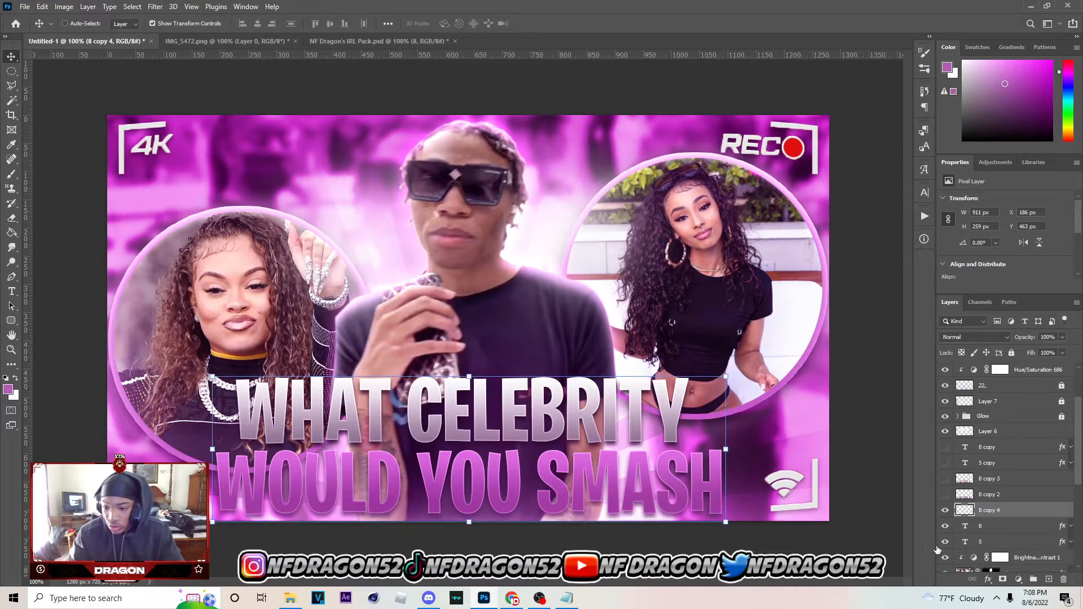
# With the original text layers hidden, duplicate the merged title and nudge the lower copy down to Y 474 px
pyautogui.click(946, 527)
pyautogui.hotkey('ctrl', 'j')
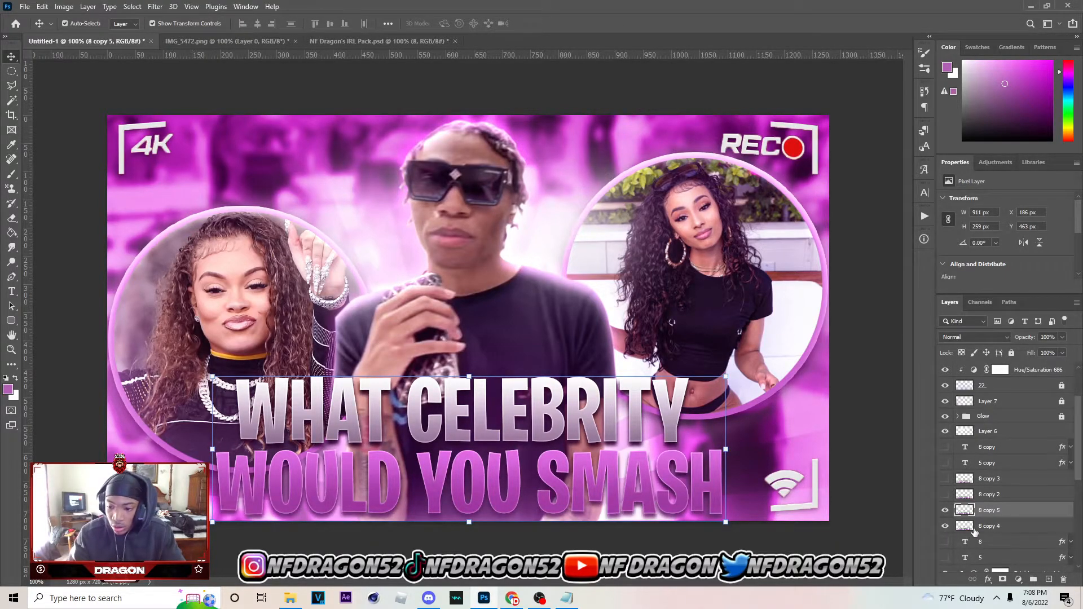
pyautogui.click(987, 529)
pyautogui.press('Down')
pyautogui.press('Down')
pyautogui.press('Down')
pyautogui.press('Down')
pyautogui.press('Down')
pyautogui.press('Down')
pyautogui.press('Down')
pyautogui.press('Down')
pyautogui.press('Down')
pyautogui.press('Down')
pyautogui.press('Down')
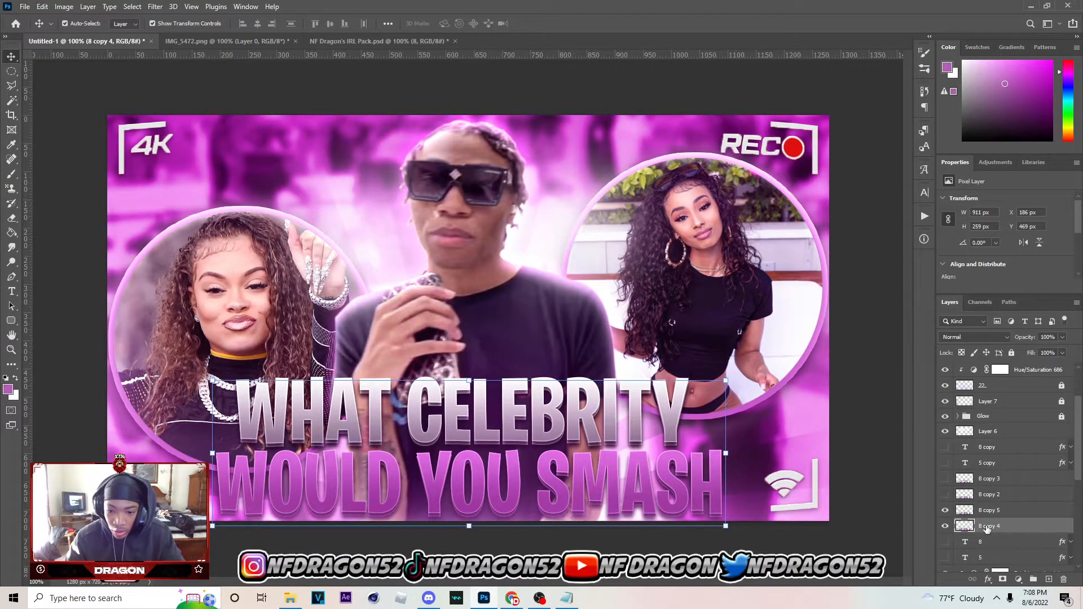
pyautogui.press('Down')
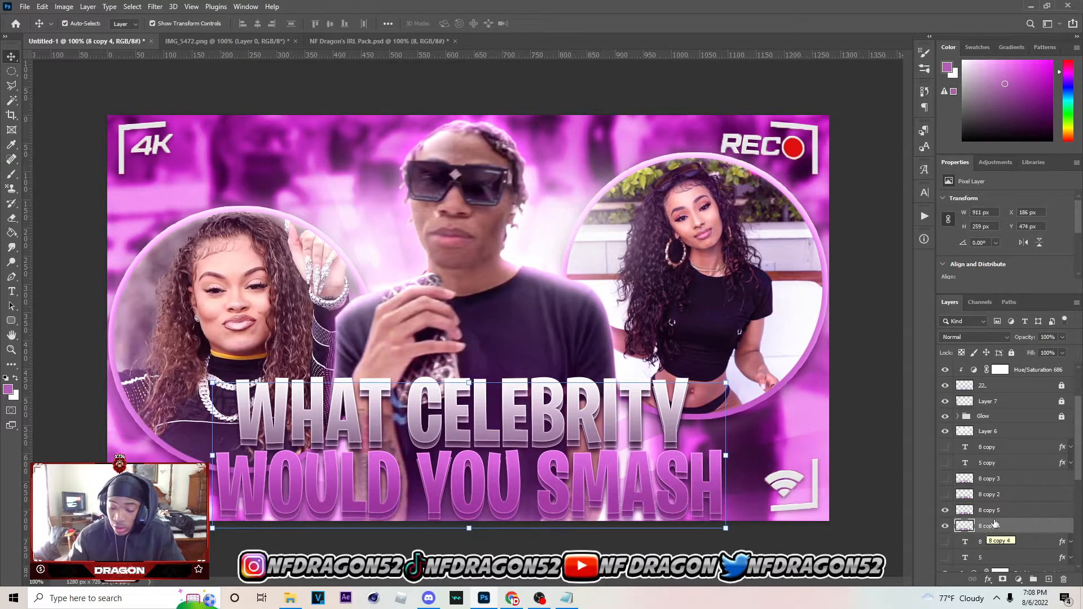
# Merge copies of the two offset title layers into a single layer and nudge it up about 5 px
pyautogui.keyDown('ctrl'); pyautogui.click(1000, 510); pyautogui.keyUp('ctrl')
pyautogui.hotkey('ctrl', 'alt', 'e')
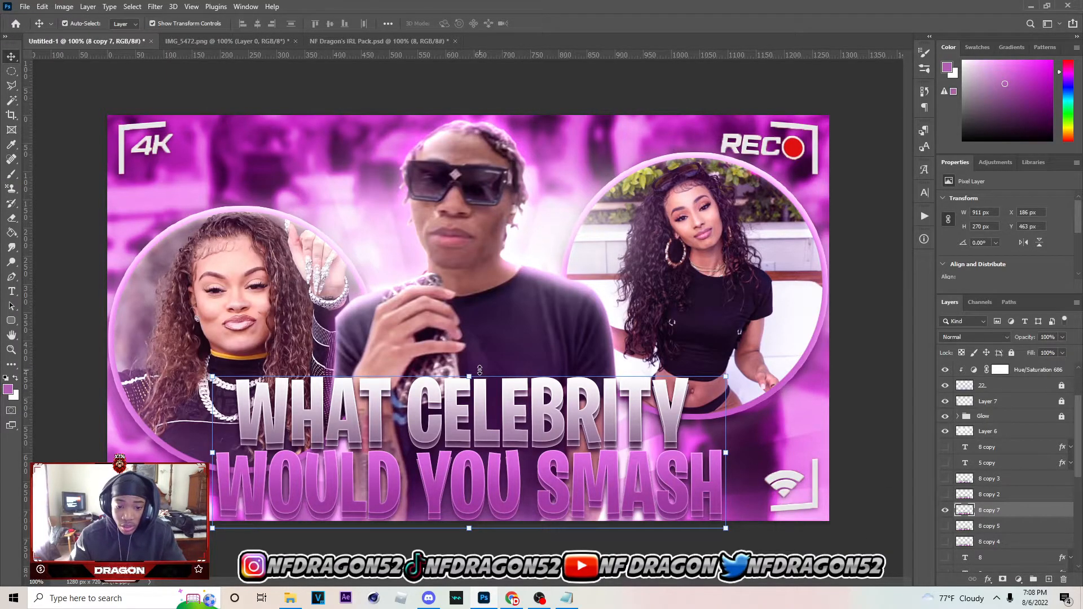
pyautogui.press('Up')
pyautogui.press('Up')
pyautogui.press('Up')
pyautogui.press('Up')
pyautogui.press('Up')
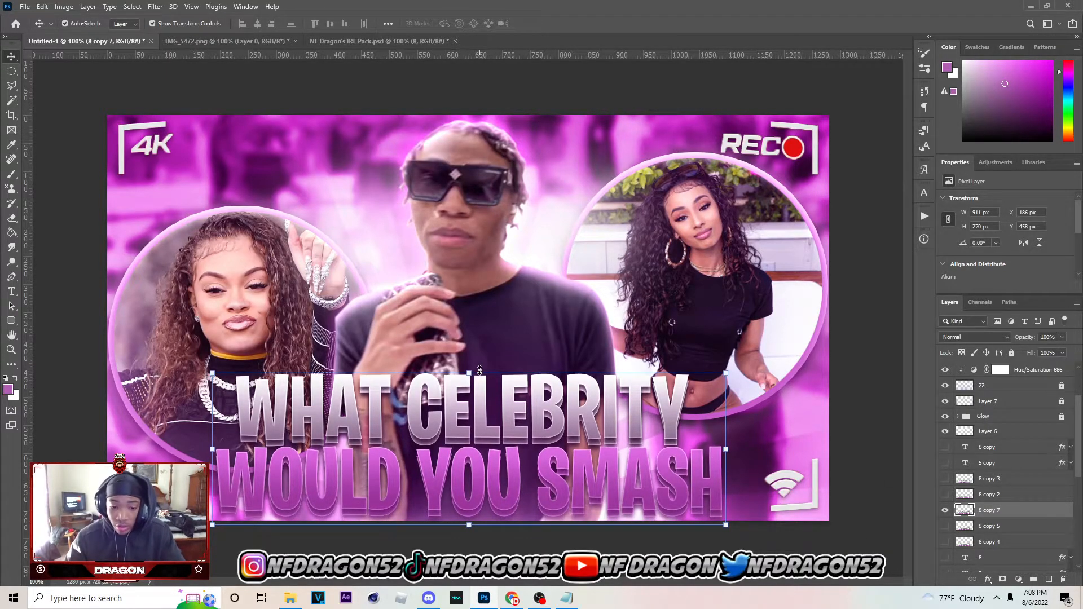
# Warp the merged title with the Arch preset at a bend of 2.5%
pyautogui.hotkey('ctrl', 't')
pyautogui.rightClick(566, 422)
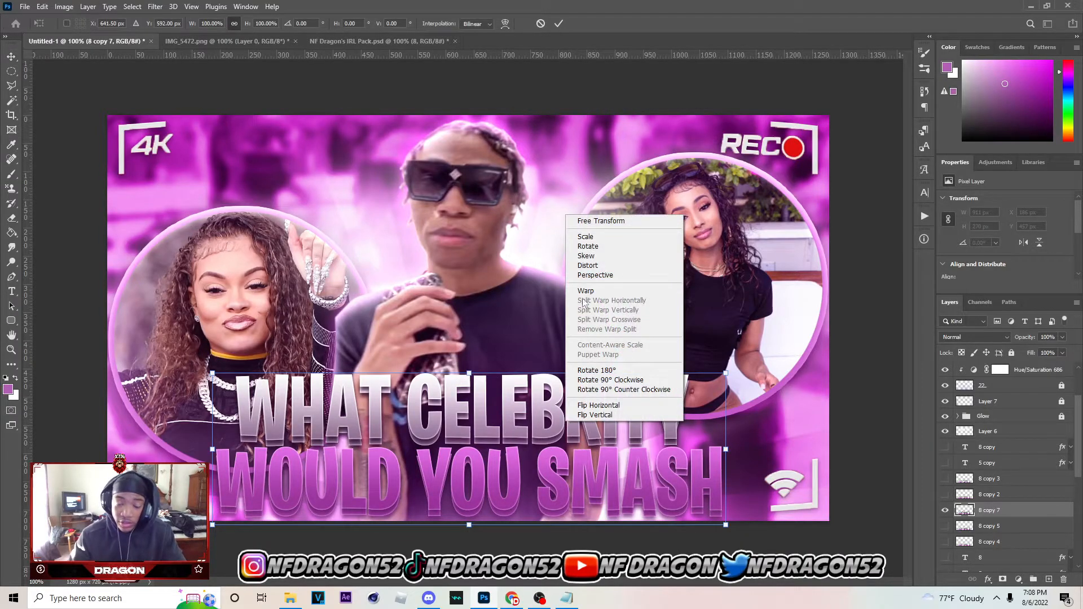
pyautogui.click(541, 29)
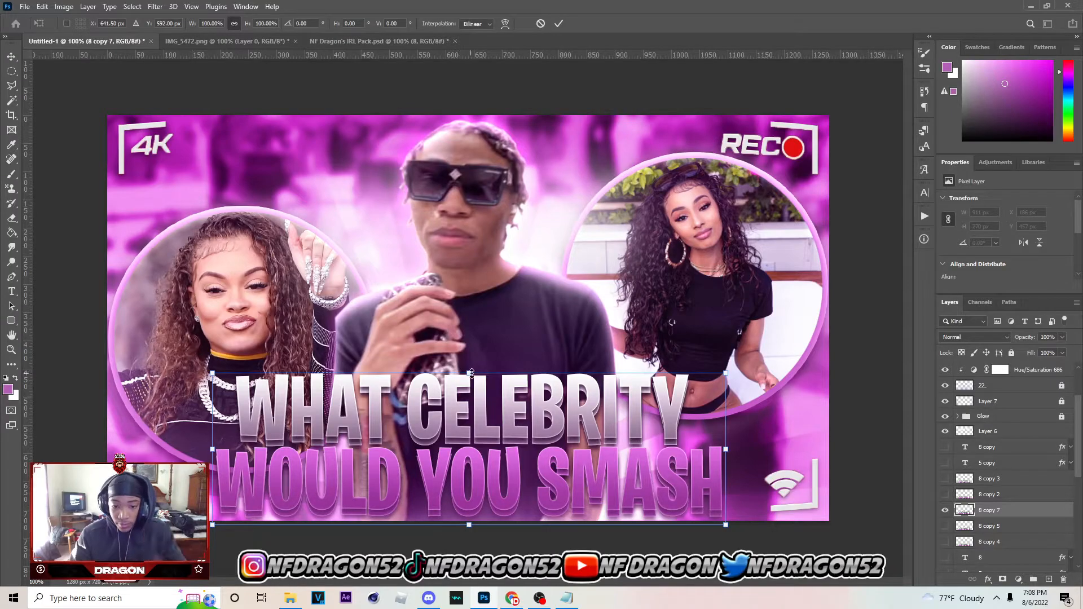
pyautogui.rightClick(524, 430)
pyautogui.click(559, 297)
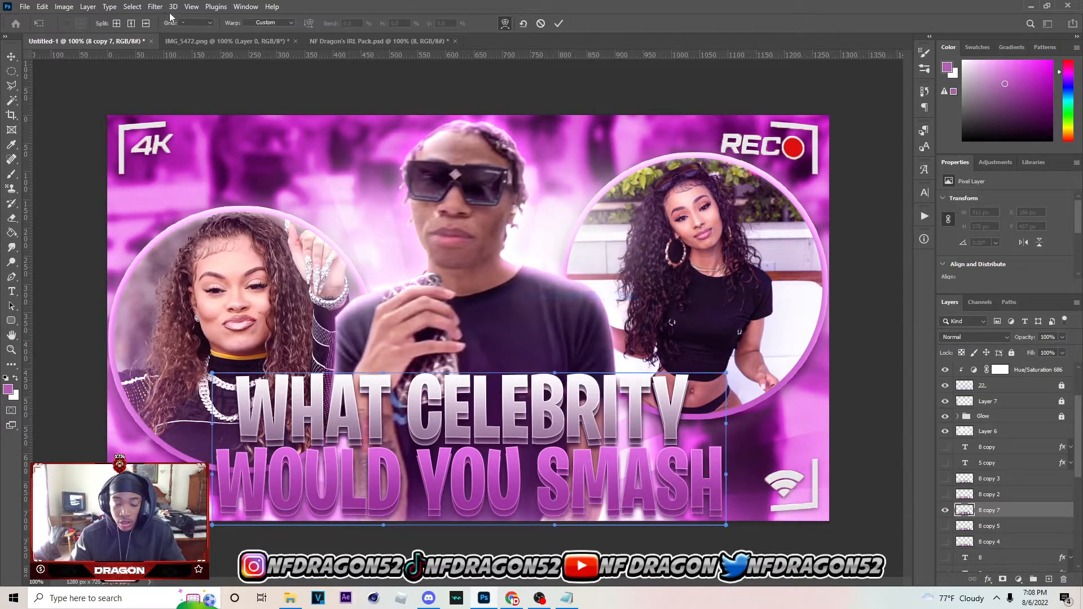
pyautogui.click(267, 23)
pyautogui.click(265, 64)
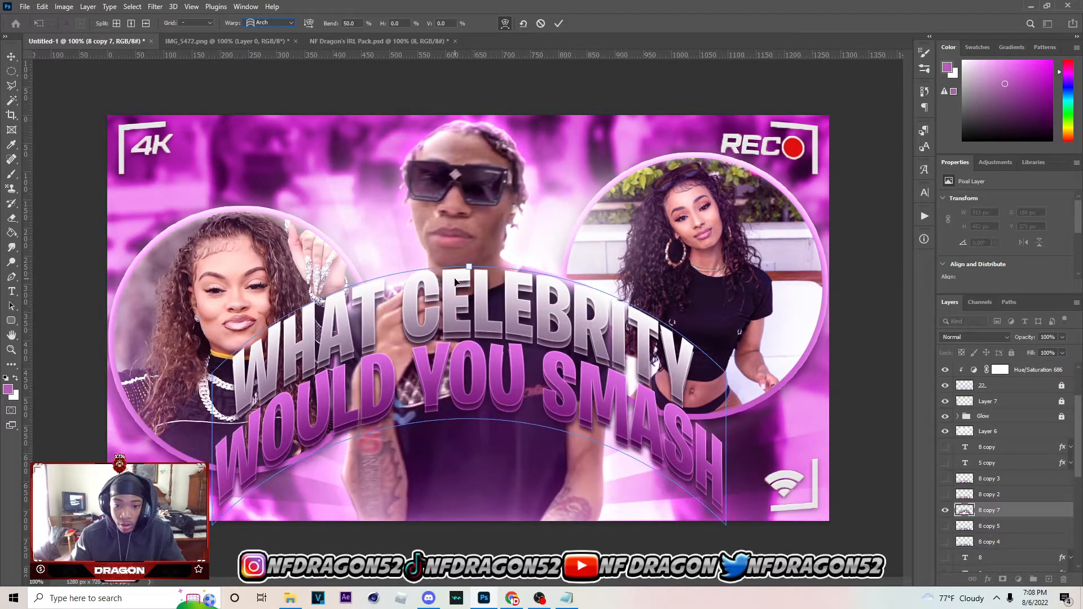
pyautogui.moveTo(476, 290); pyautogui.dragTo(499, 370)
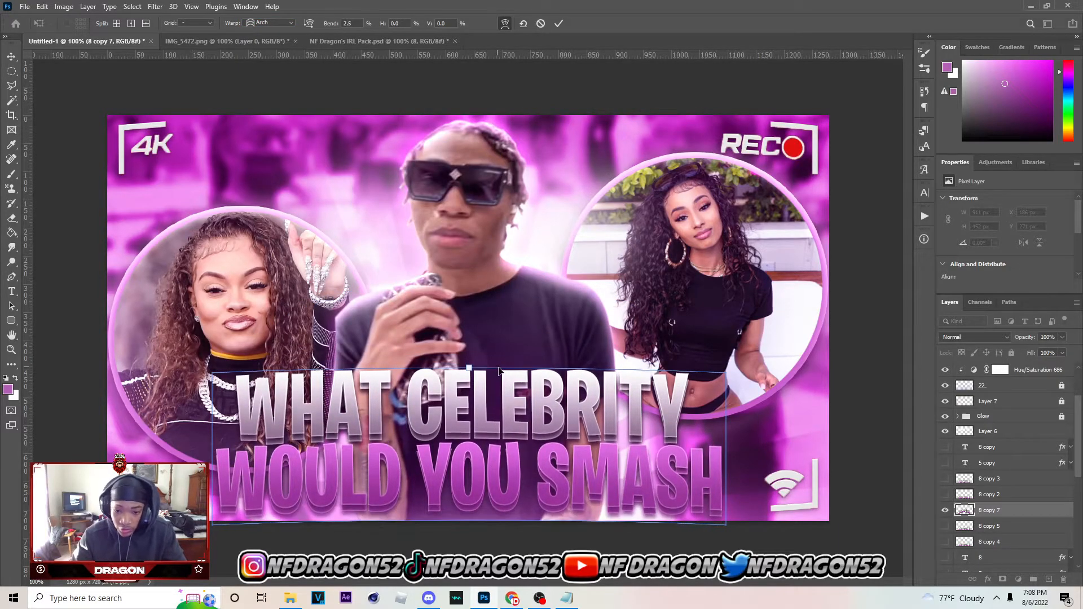
pyautogui.click(558, 24)
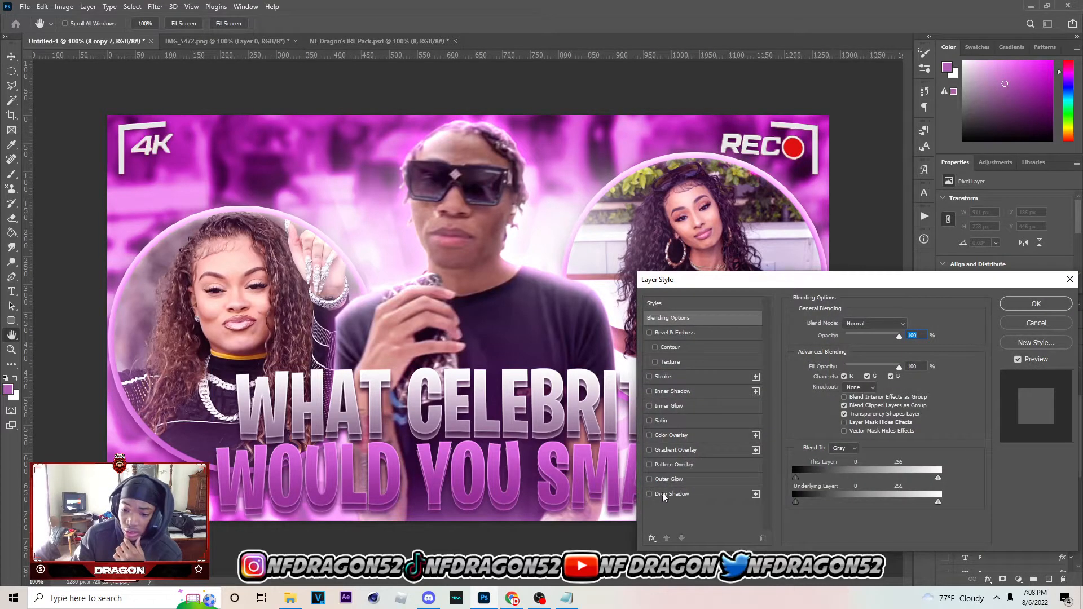
# Add a black drop shadow to the title with 84% opacity, 10 px distance and 5 px size
pyautogui.click(664, 497)
pyautogui.moveTo(836, 377); pyautogui.dragTo(841, 376)
pyautogui.moveTo(887, 341); pyautogui.dragTo(883, 342)
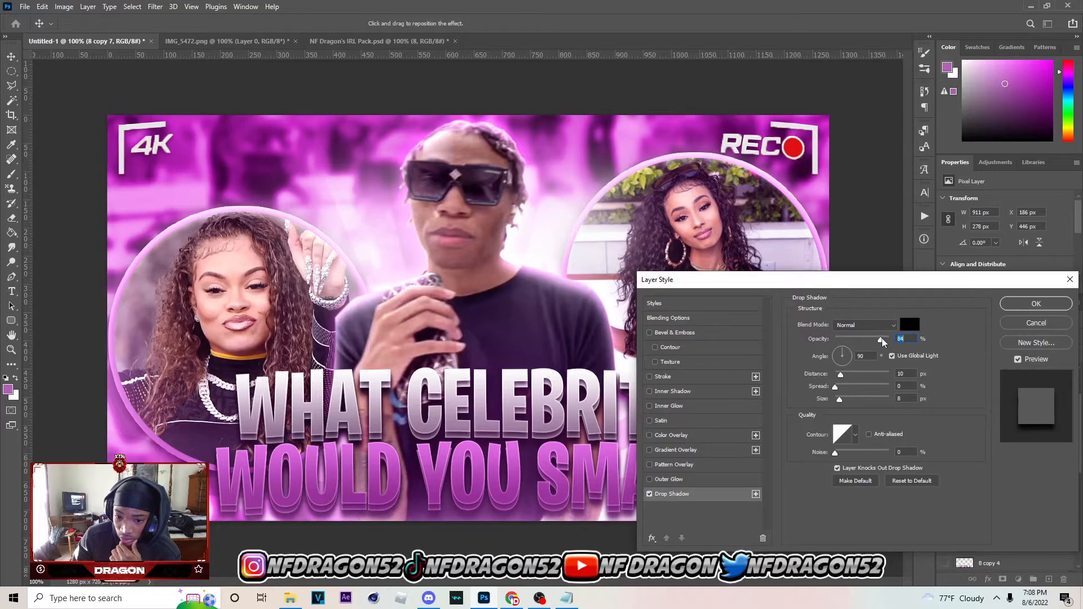
pyautogui.moveTo(841, 402); pyautogui.dragTo(840, 403)
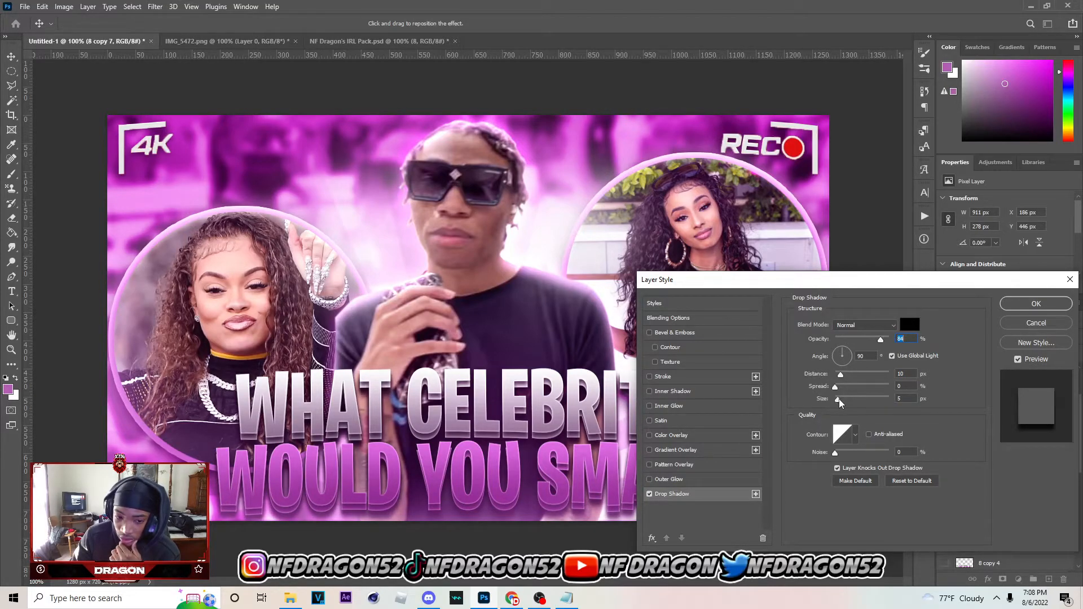
pyautogui.click(1038, 303)
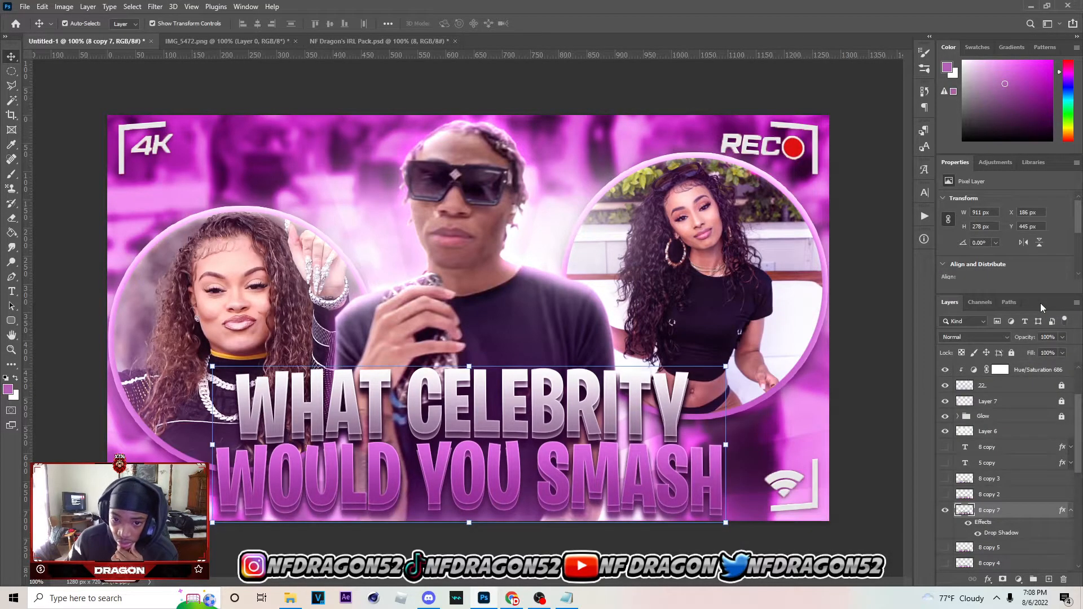
# Move the circle-framed photo group 2 v3 slightly up and toward the man
pyautogui.click(294, 318)
pyautogui.scroll(-2, 966, 525)
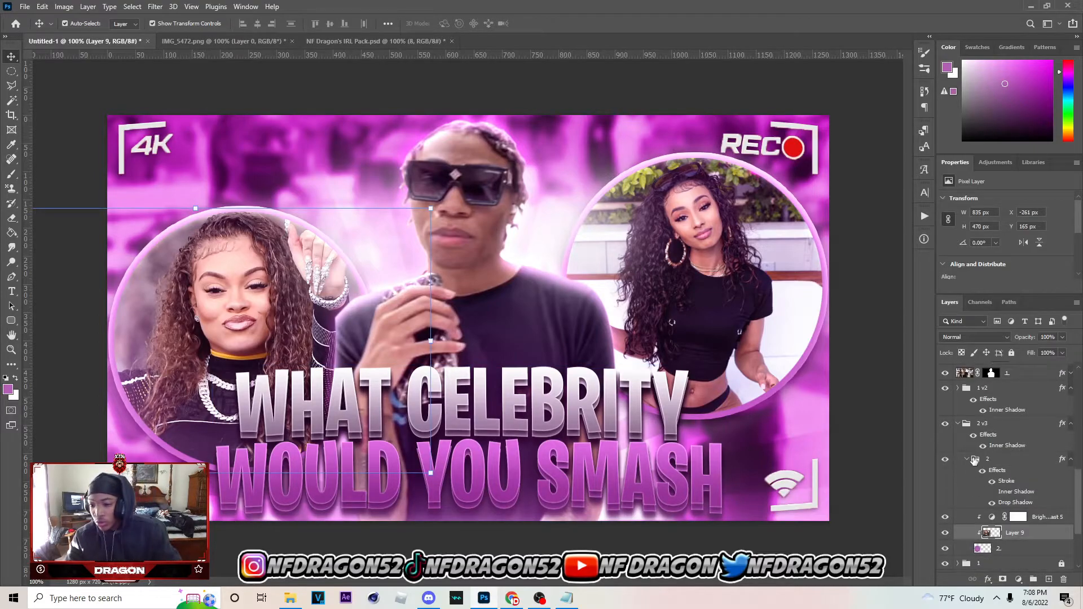
pyautogui.click(969, 428)
pyautogui.click(957, 425)
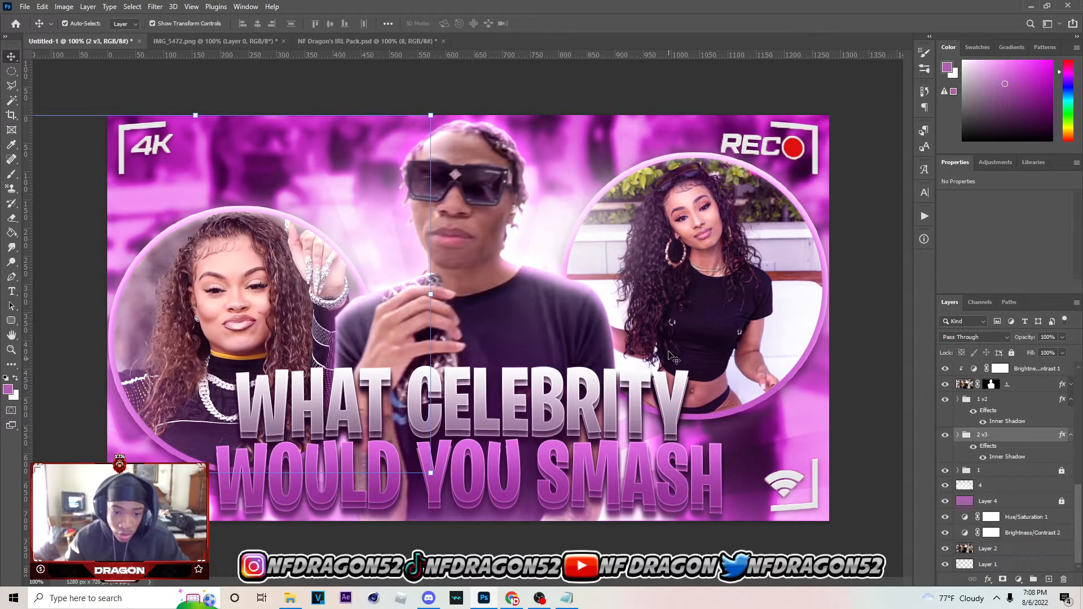
pyautogui.hotkey('ctrl', 't')
pyautogui.moveTo(277, 301); pyautogui.dragTo(282, 286)
pyautogui.click(559, 23)
# Nudge the circle-framed photo group 1 v2 a few pixels left and up, then clear the selection
pyautogui.click(789, 269)
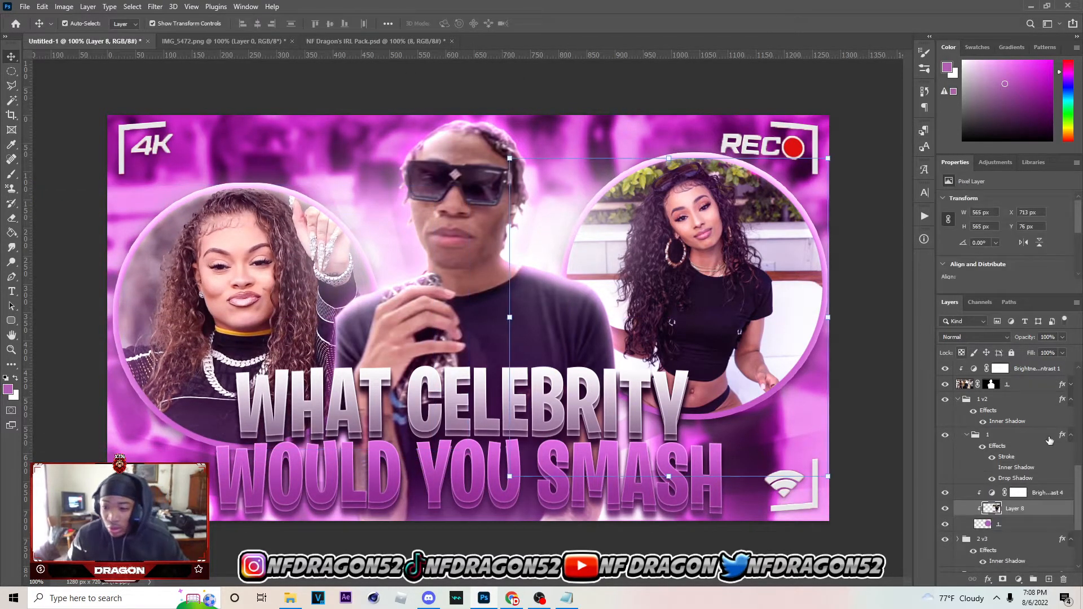
pyautogui.click(957, 399)
pyautogui.click(974, 409)
pyautogui.press('Left')
pyautogui.press('Left')
pyautogui.press('Left')
pyautogui.press('Up')
pyautogui.press('Up')
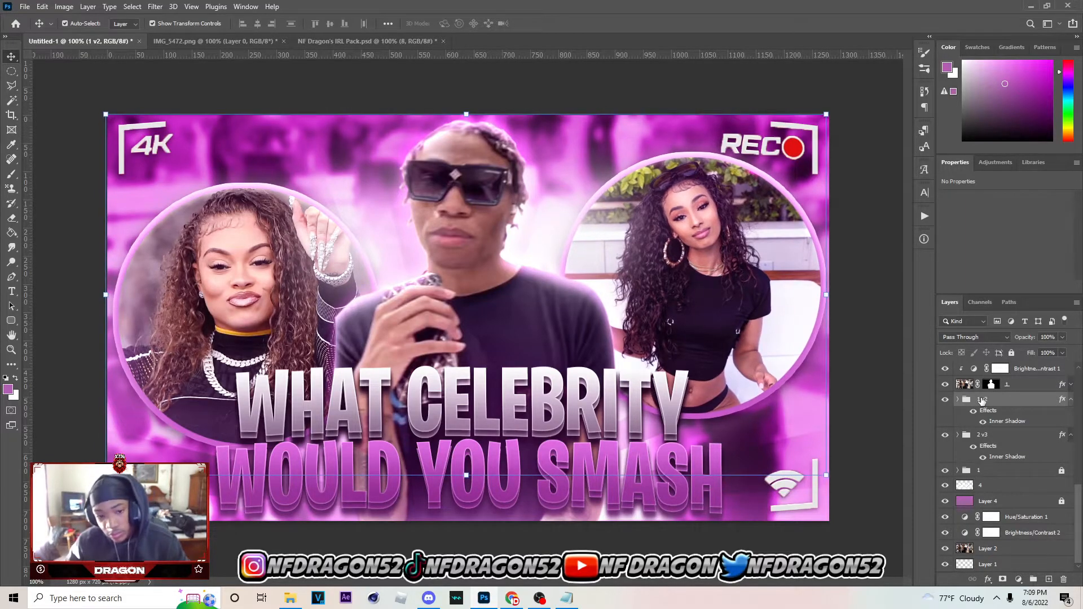
pyautogui.click(853, 295)
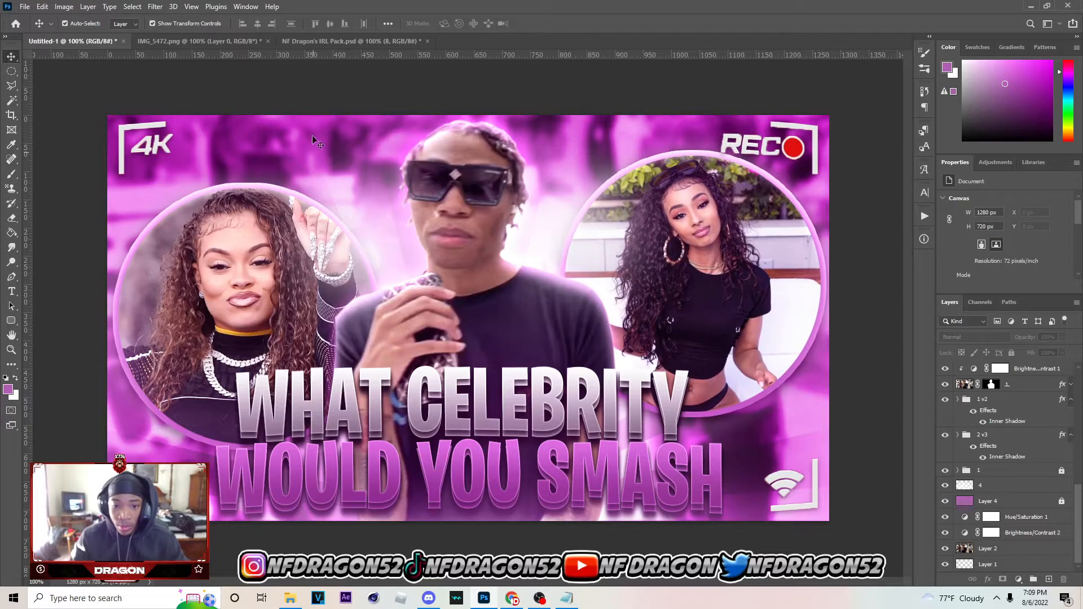
# Switch to NF Dragon's IRL Pack.psd and locate the Emojis group inside Effects V2
pyautogui.click(350, 41)
pyautogui.scroll(3, 995, 436)
pyautogui.click(958, 470)
pyautogui.click(945, 480)
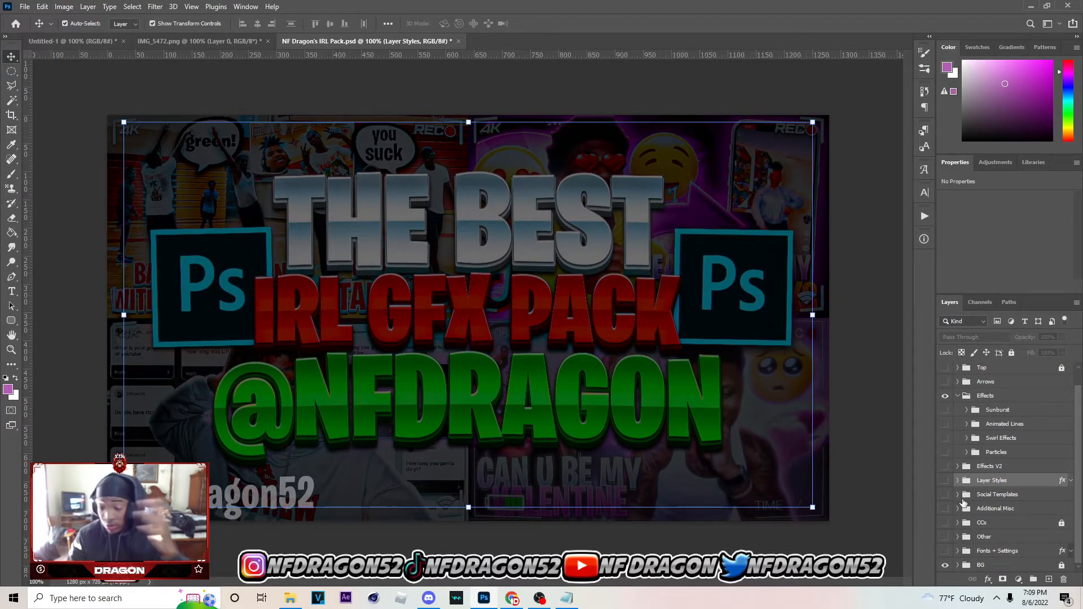
pyautogui.click(964, 510)
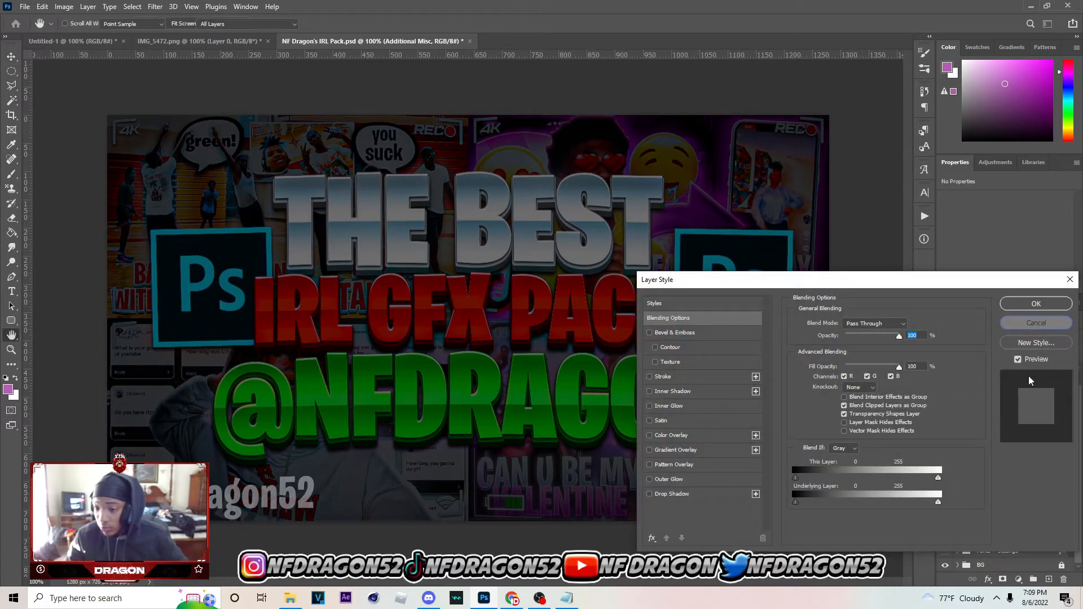
pyautogui.click(1034, 326)
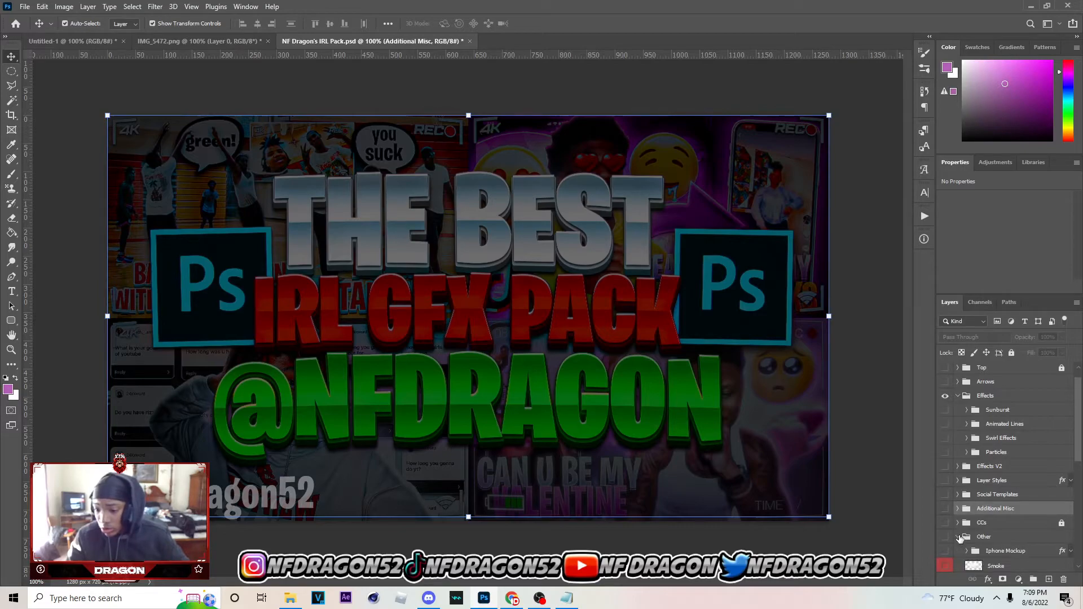
pyautogui.click(964, 466)
pyautogui.click(958, 466)
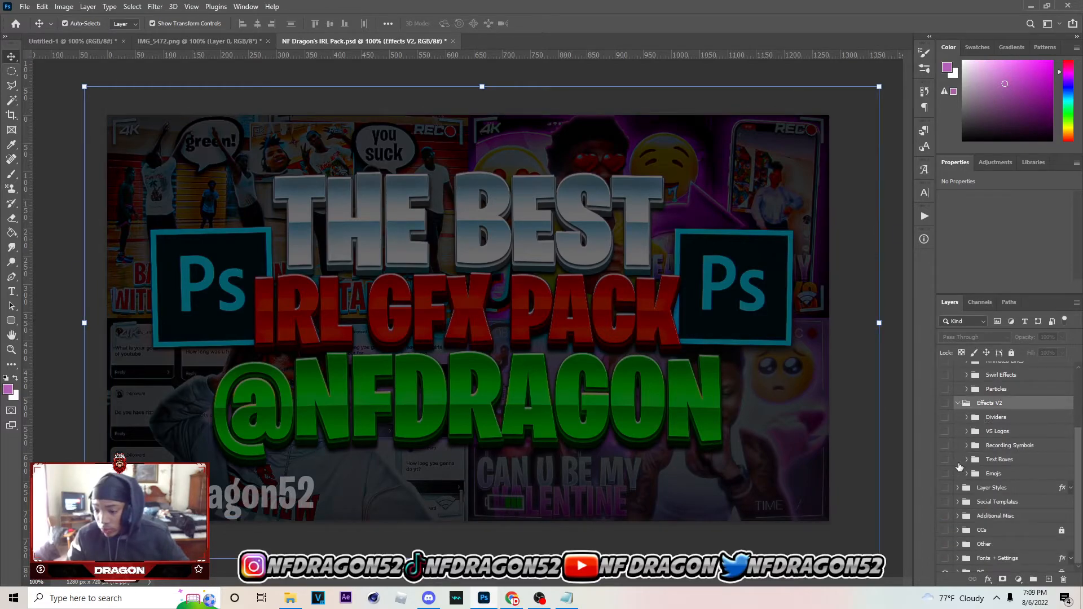
pyautogui.click(970, 468)
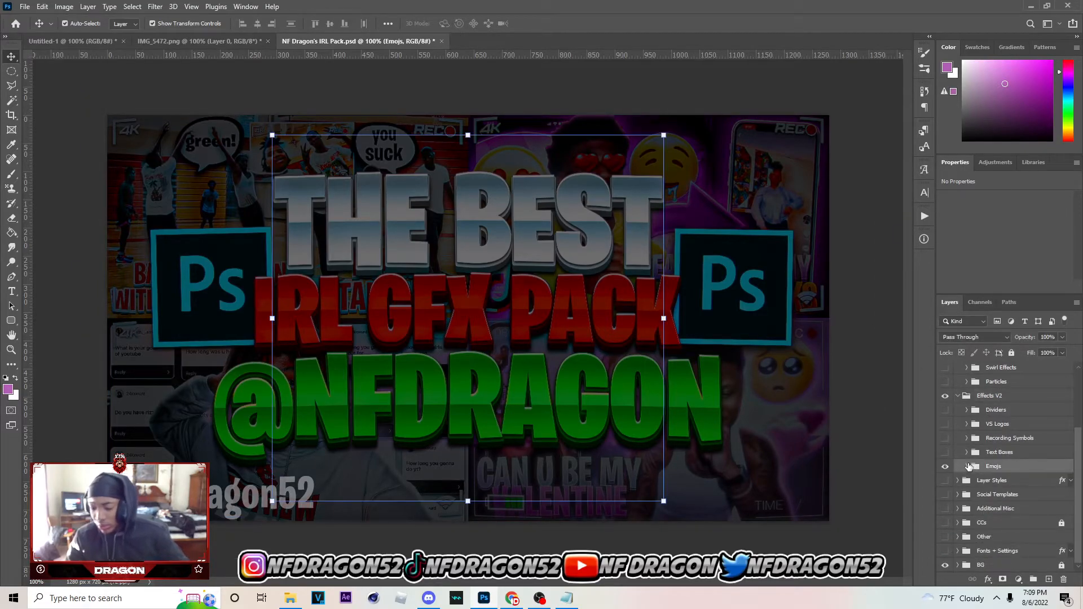
# Expand the Emojis group, then show and select the HeartEyes emoji layer
pyautogui.click(966, 467)
pyautogui.click(976, 452)
pyautogui.scroll(-8, 980, 454)
pyautogui.click(946, 452)
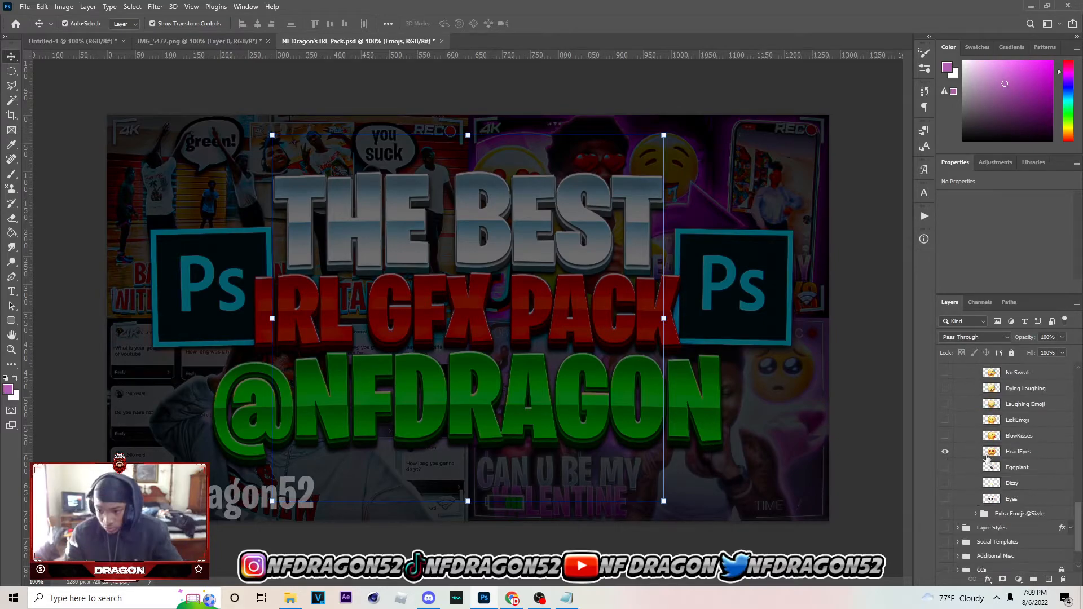
pyautogui.click(1013, 453)
# Bring the HeartEyes emoji into the thumbnail, scale it to 139 × 139 px and place it beside the man's head near the curly-haired woman's raised hand
pyautogui.click(68, 41)
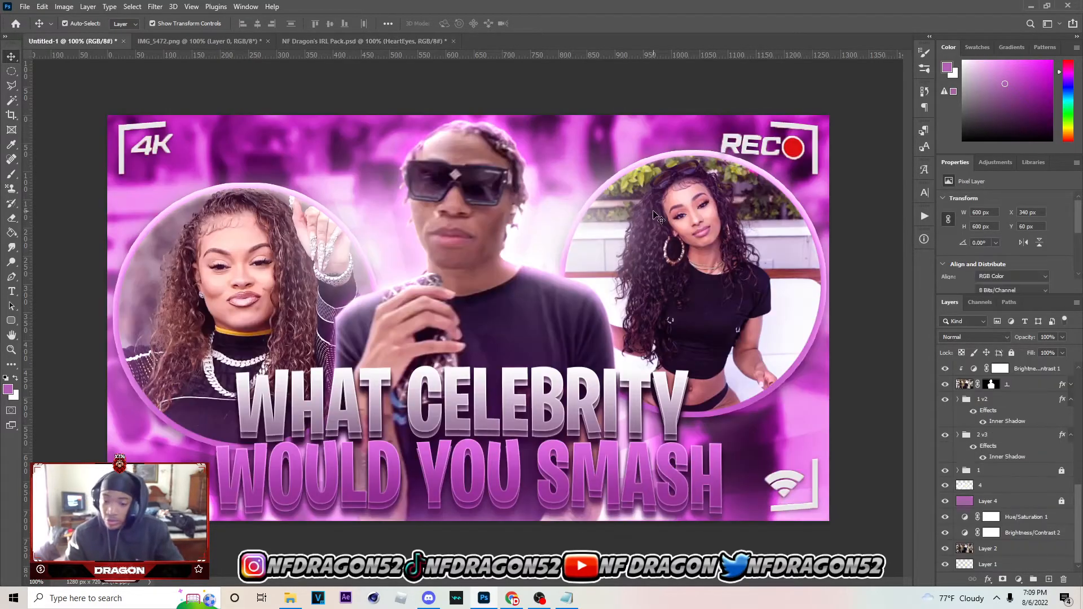
pyautogui.moveTo(1010, 492); pyautogui.dragTo(981, 394)
pyautogui.moveTo(639, 317); pyautogui.dragTo(405, 201)
pyautogui.moveTo(350, 207); pyautogui.dragTo(395, 209)
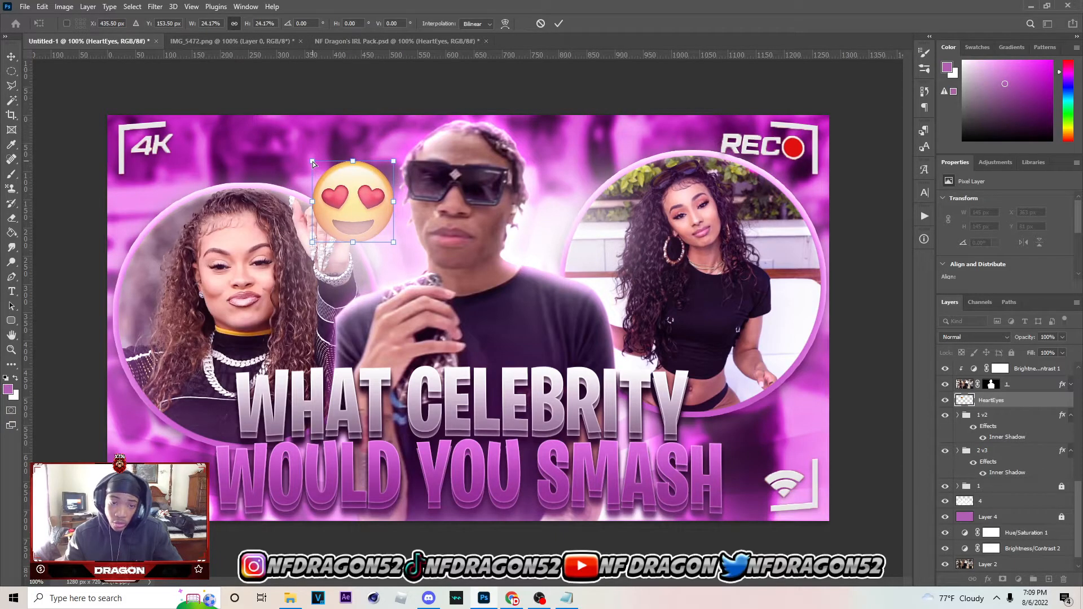
pyautogui.moveTo(313, 163); pyautogui.dragTo(323, 165)
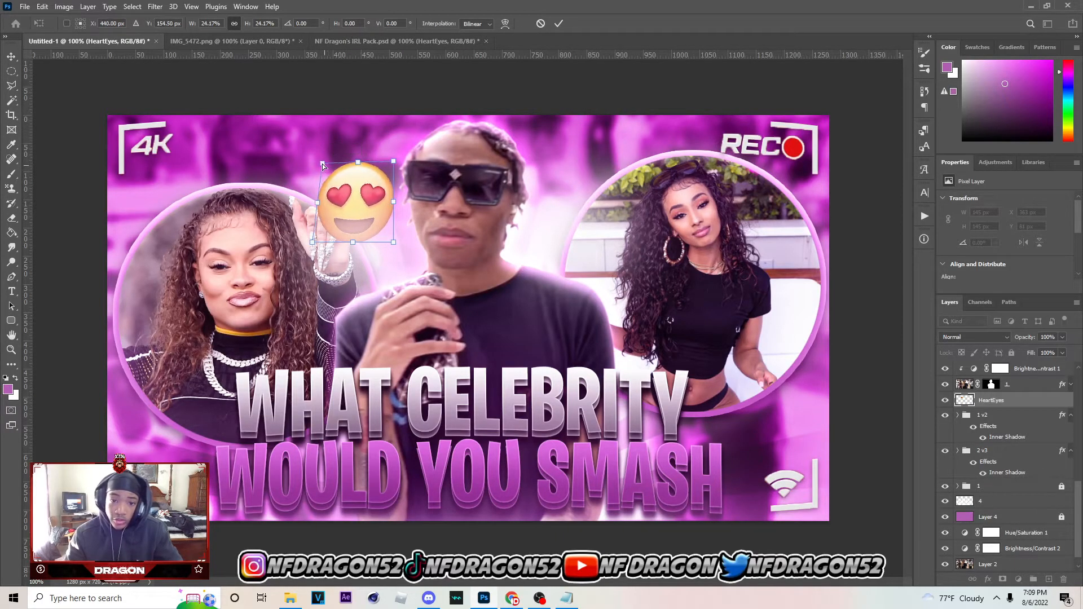
pyautogui.moveTo(391, 165); pyautogui.dragTo(388, 164)
pyautogui.click(558, 23)
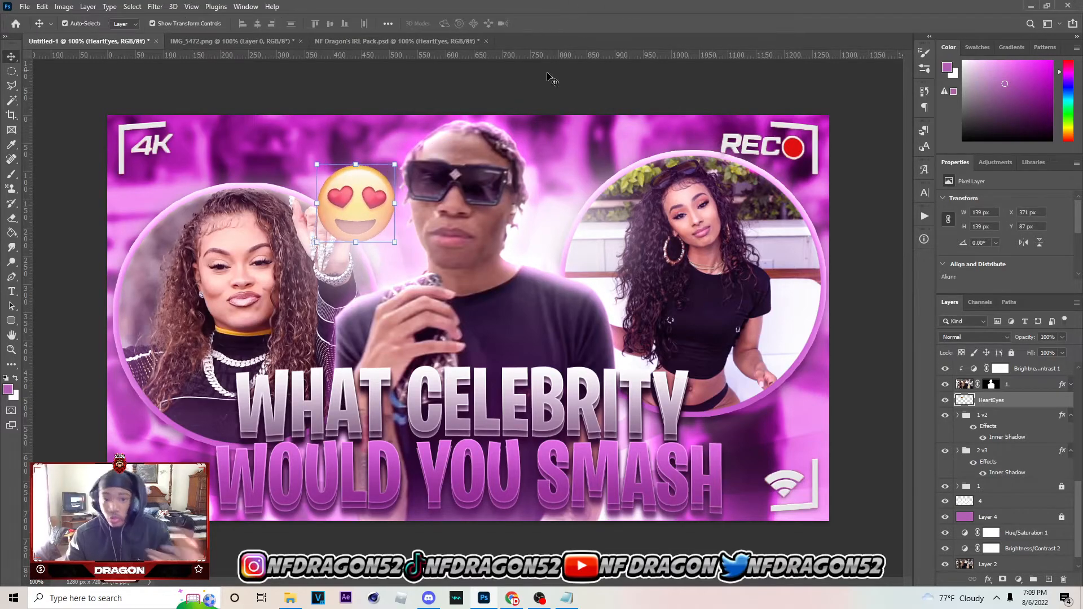
# Copy the cutout man's layer style and paste it onto the HeartEyes layer
pyautogui.rightClick(1016, 388)
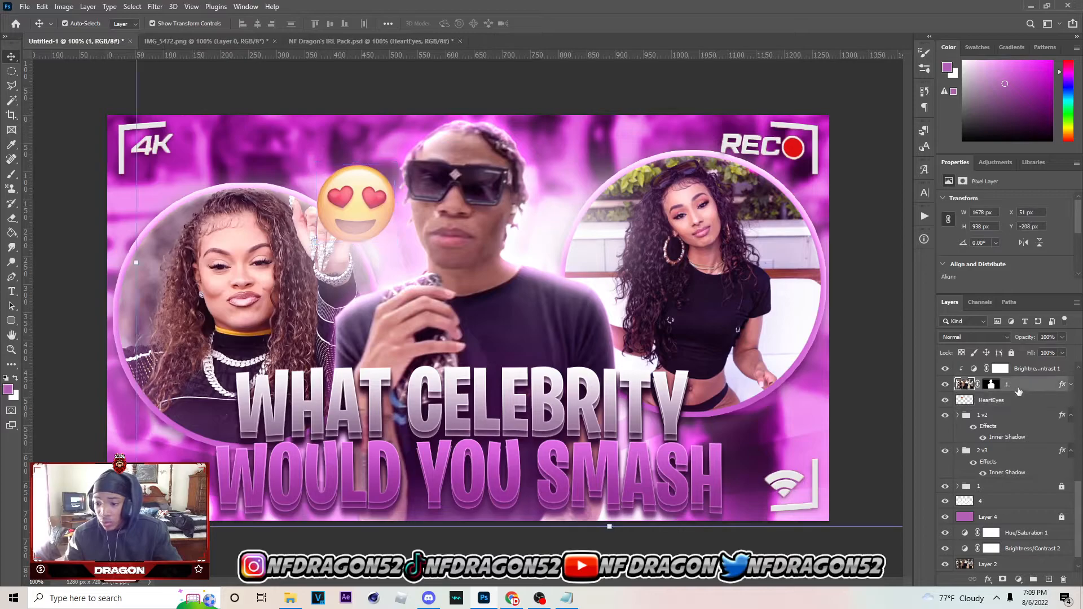
pyautogui.click(923, 368)
pyautogui.rightClick(1025, 403)
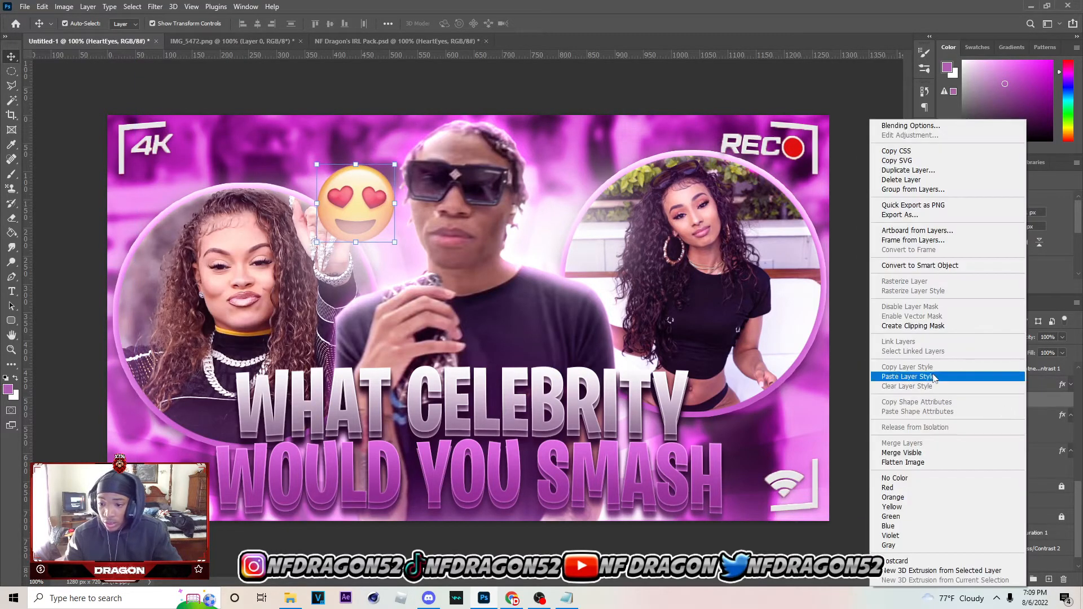
pyautogui.click(908, 377)
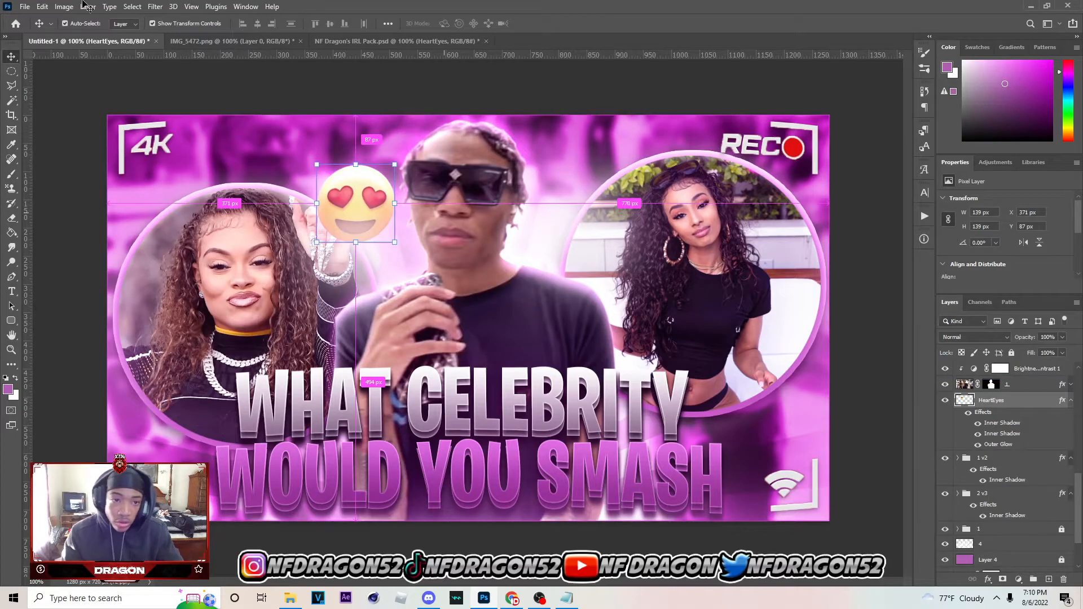
# Apply a slight horizontal Motion Blur with a 0° angle to the HeartEyes emoji
pyautogui.click(155, 6)
pyautogui.moveTo(169, 151)
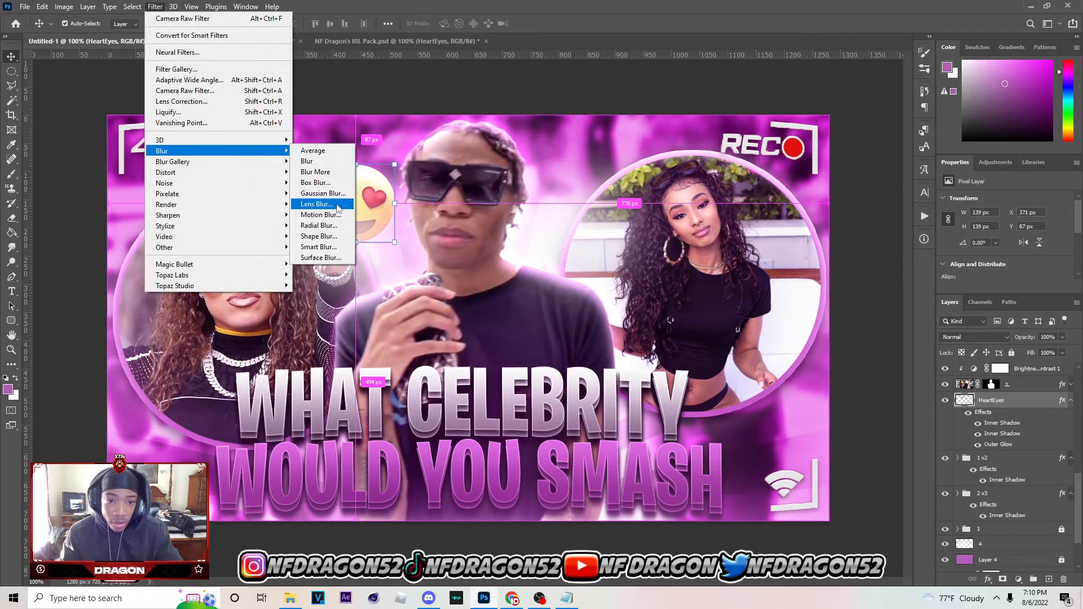
pyautogui.click(320, 215)
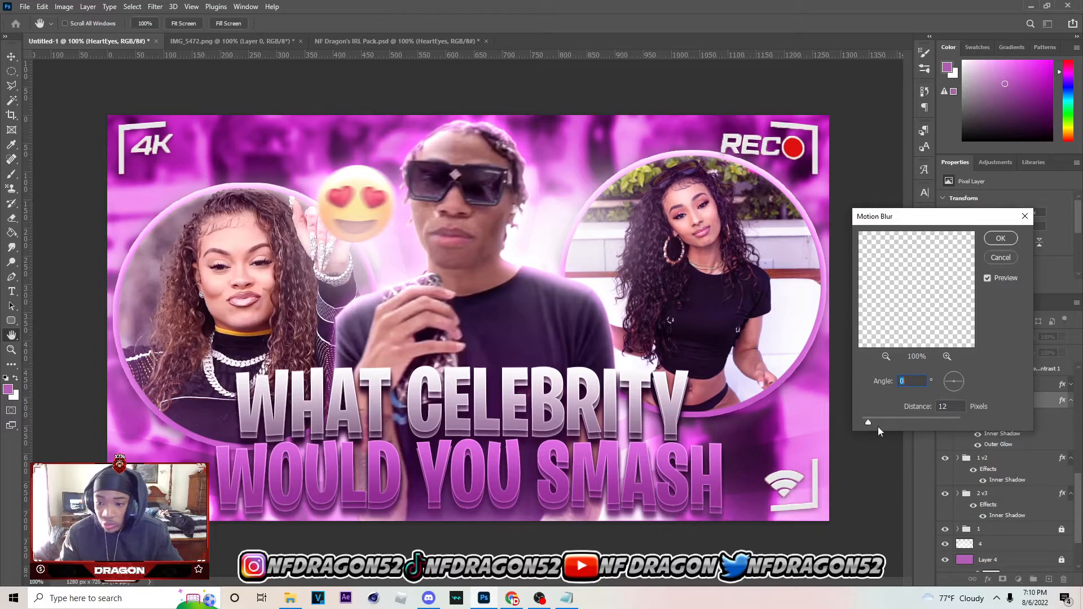
pyautogui.moveTo(865, 421); pyautogui.dragTo(866, 421)
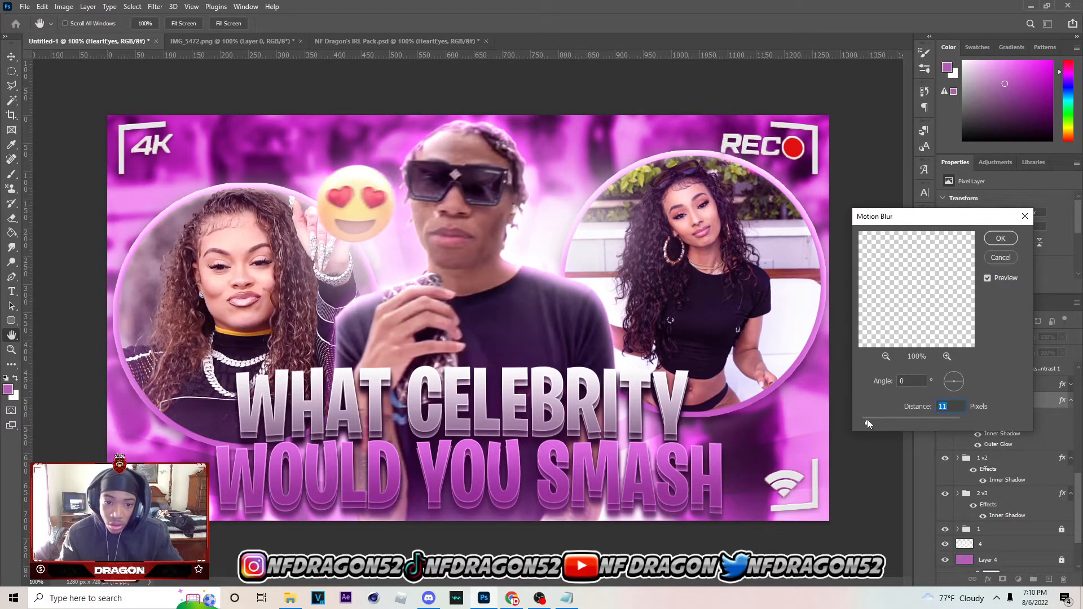
pyautogui.moveTo(868, 420); pyautogui.dragTo(866, 419)
pyautogui.click(994, 237)
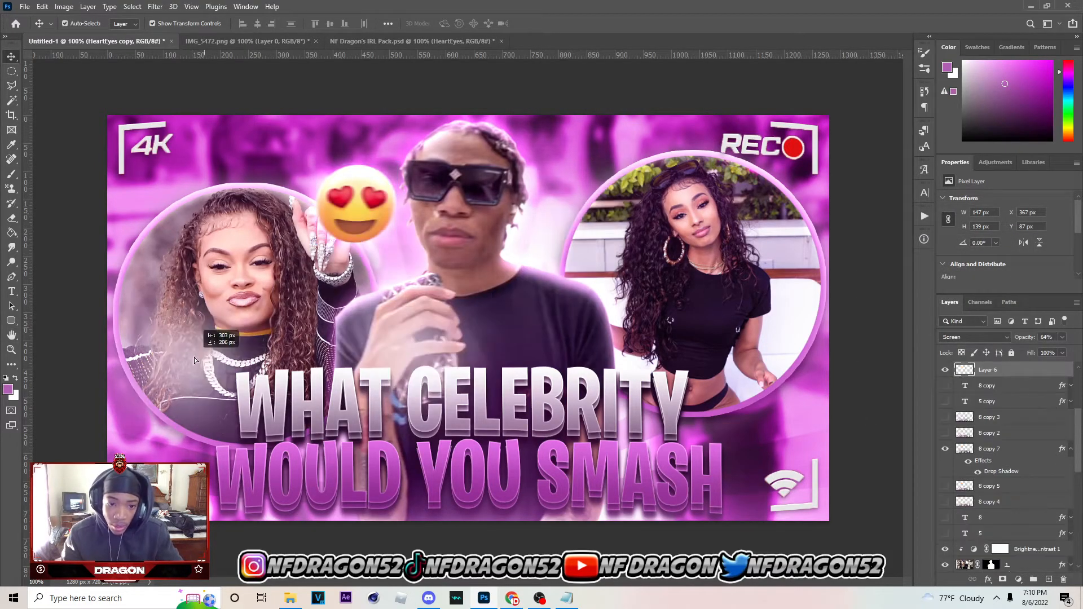
# Duplicate the blurred HeartEyes emoji to the other side of the man's head, the lower-left corner, and the right edge below the circled photo
pyautogui.moveTo(333, 236); pyautogui.dragTo(585, 198)
pyautogui.click(539, 402)
pyautogui.click(724, 550)
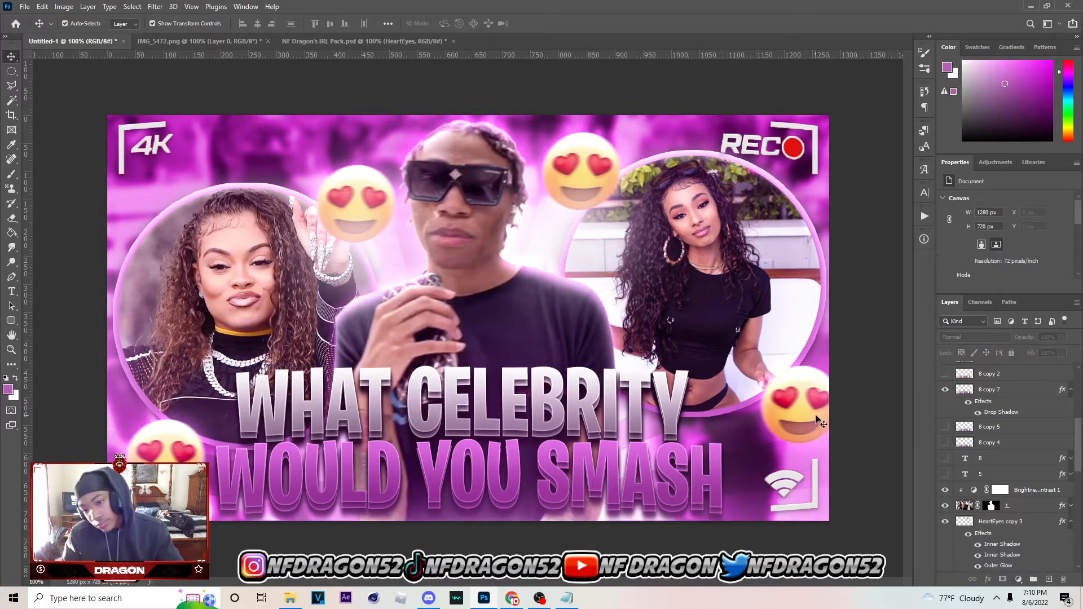
pyautogui.click(804, 418)
pyautogui.moveTo(801, 418); pyautogui.dragTo(801, 420)
# Check the title, background and cutout man layers, and open the man's Brightness/Contrast 1 adjustment
pyautogui.click(618, 463)
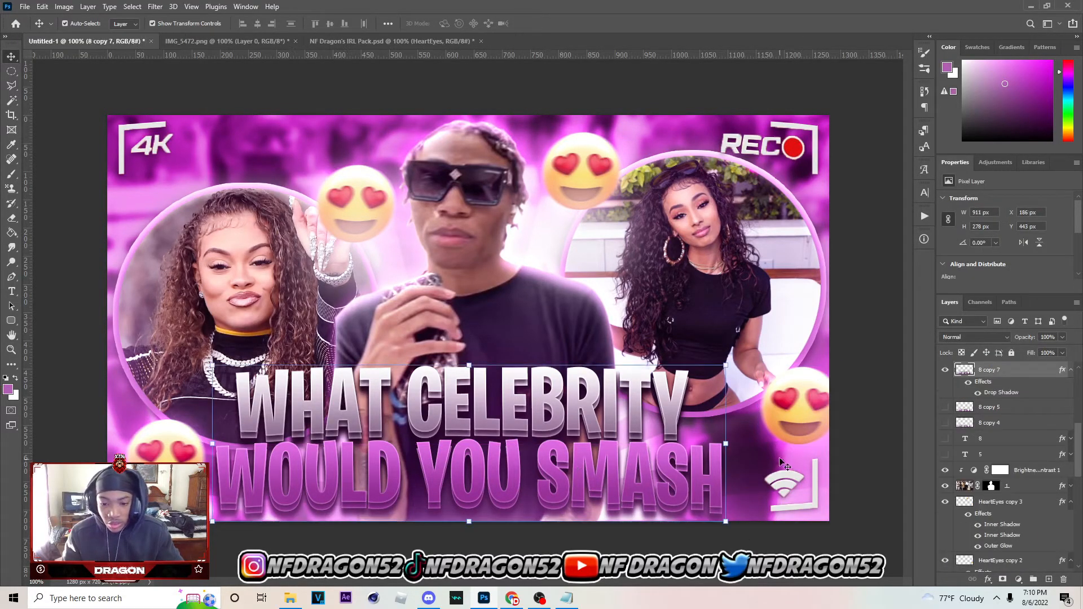
pyautogui.click(791, 468)
pyautogui.click(574, 407)
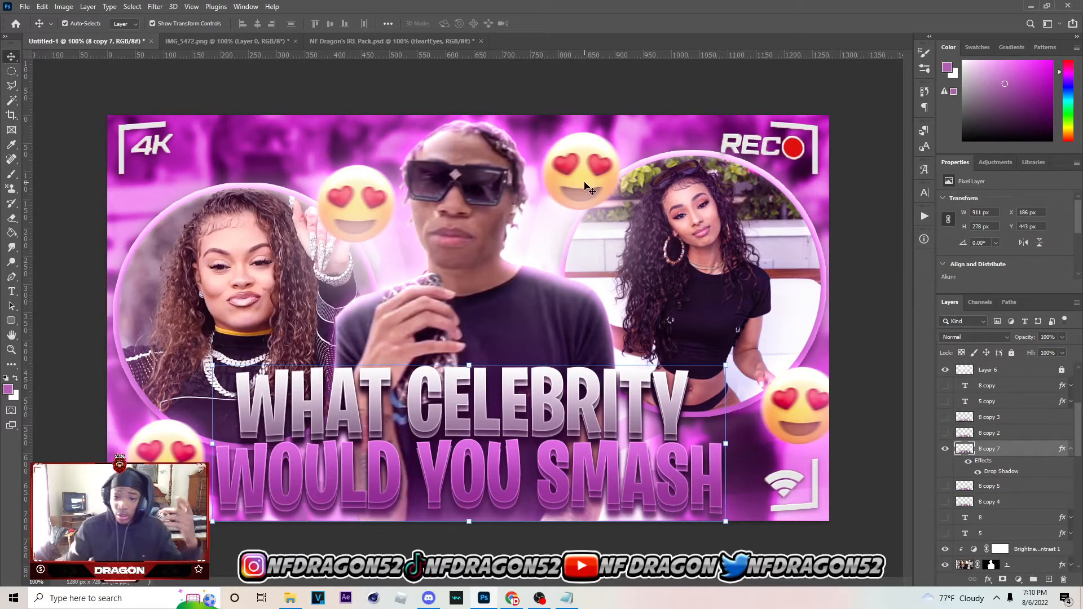
pyautogui.click(307, 161)
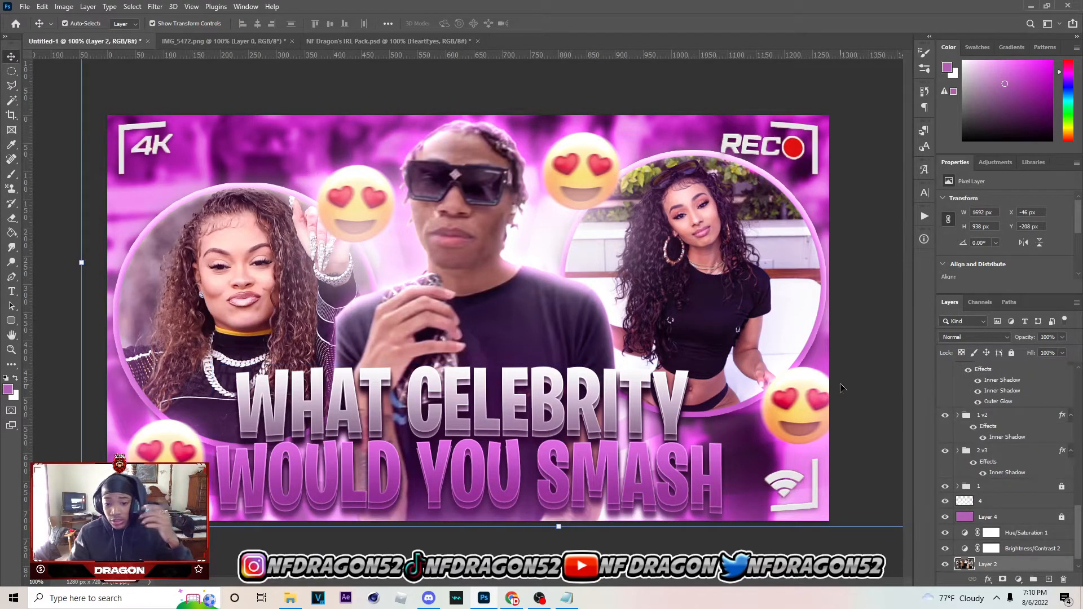
pyautogui.click(733, 374)
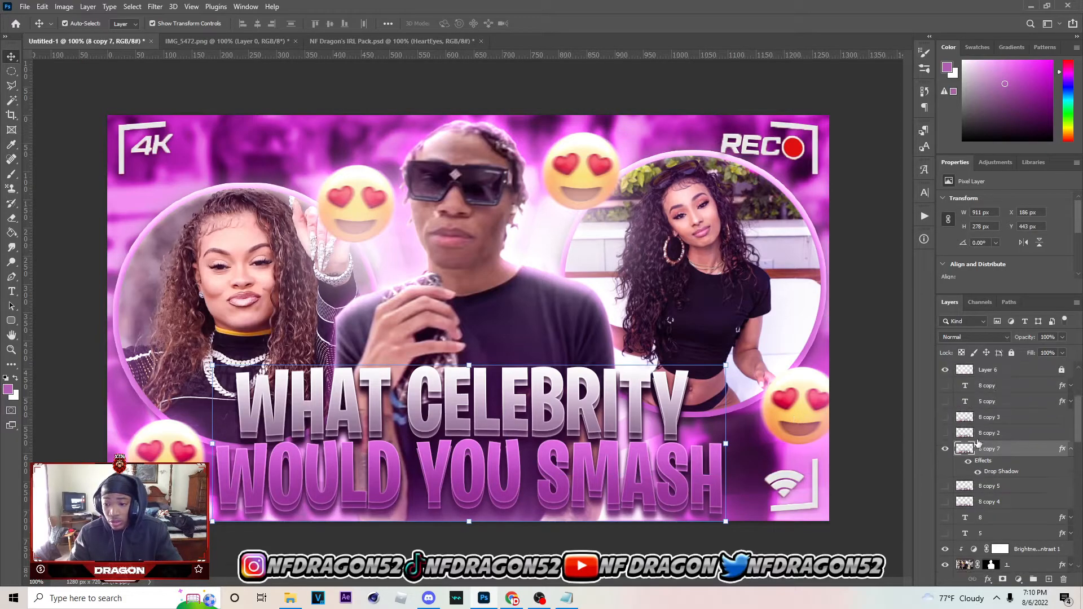
pyautogui.click(606, 191)
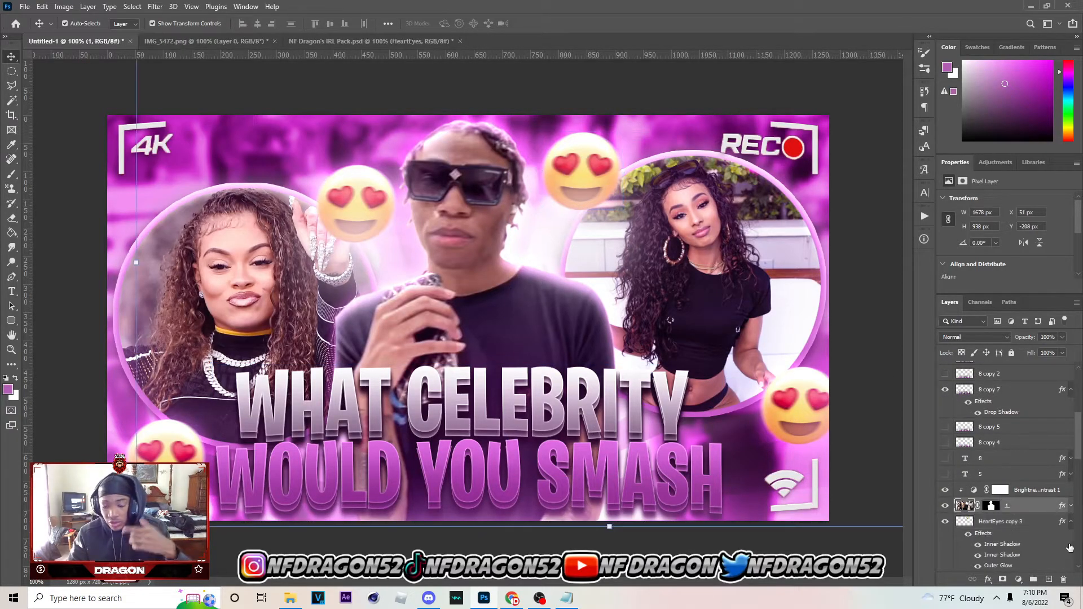
pyautogui.click(1043, 491)
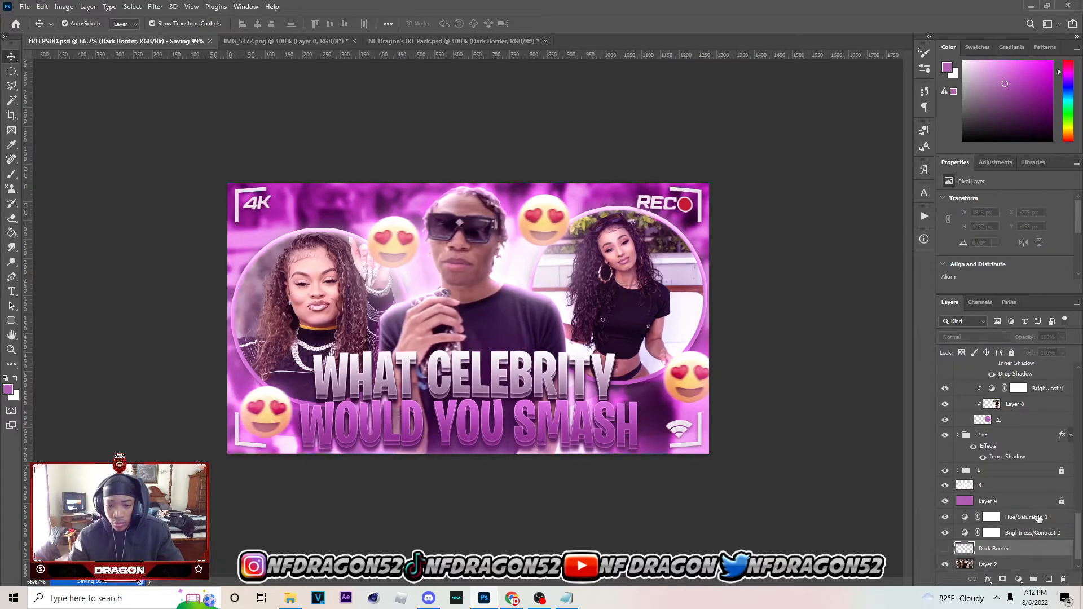
pyautogui.scroll(-1, 998, 504)
pyautogui.scroll(15, 997, 503)
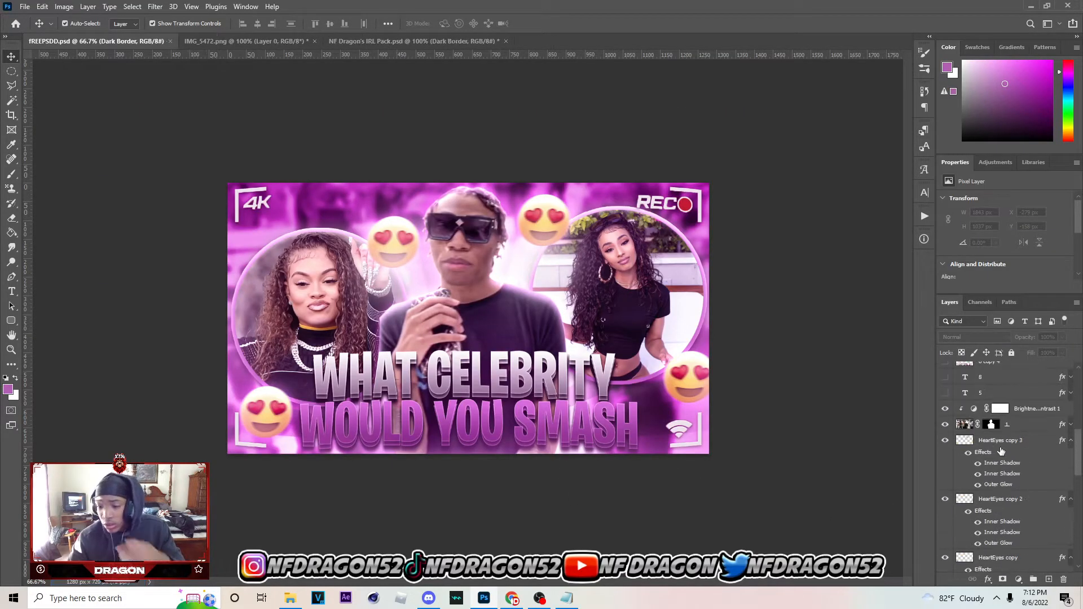
# Unlock the purple Color-mode Layer 3, set its opacity to 29%, compare it on and off, and save the file
pyautogui.click(643, 337)
pyautogui.scroll(15, 1014, 456)
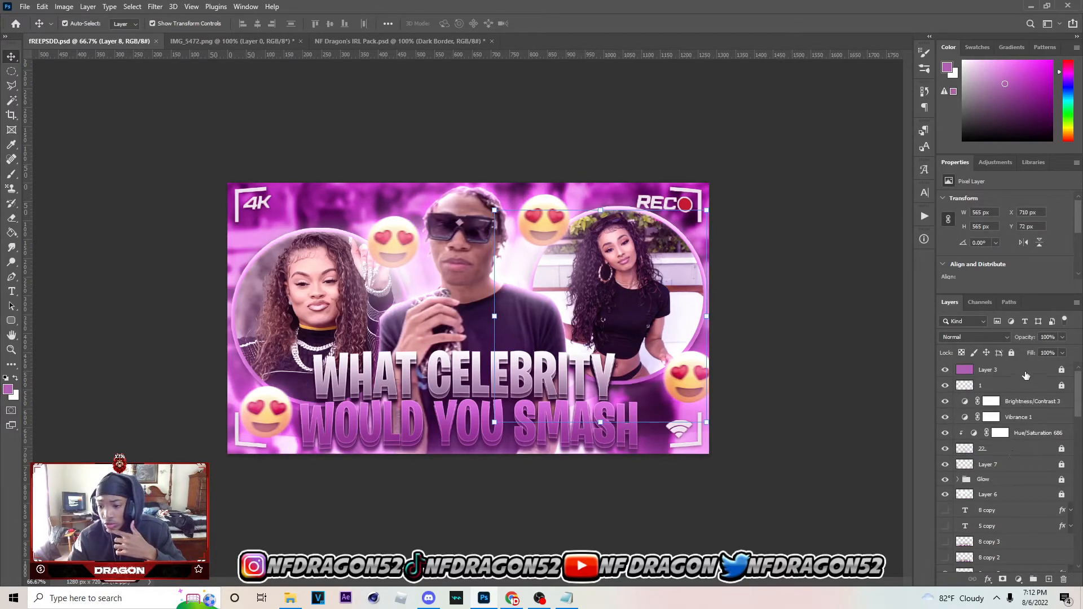
pyautogui.click(1026, 372)
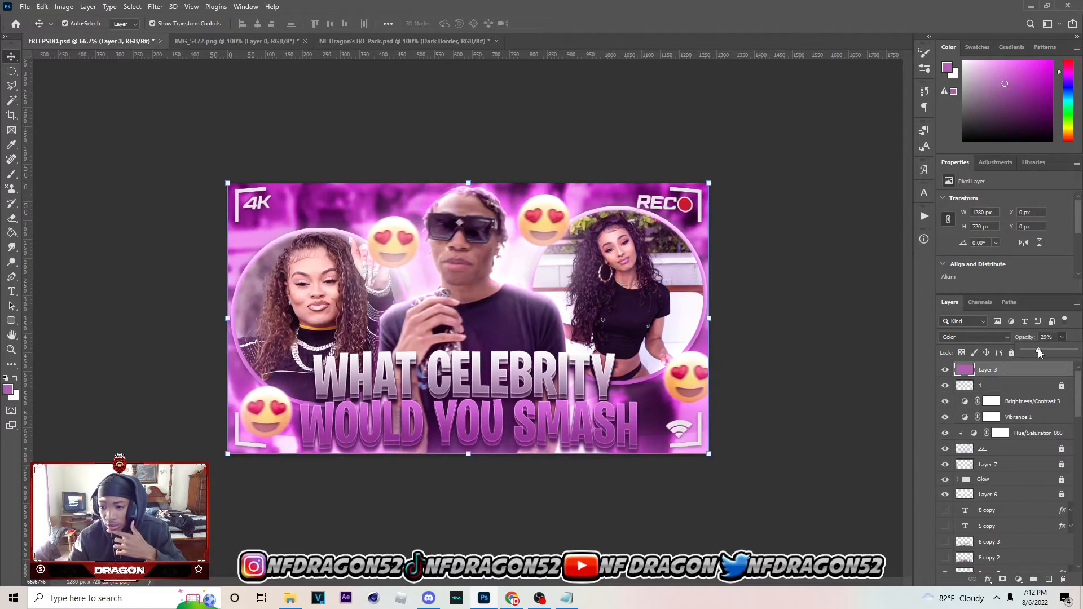
pyautogui.click(947, 369)
pyautogui.click(947, 370)
pyautogui.hotkey('ctrl', 's')
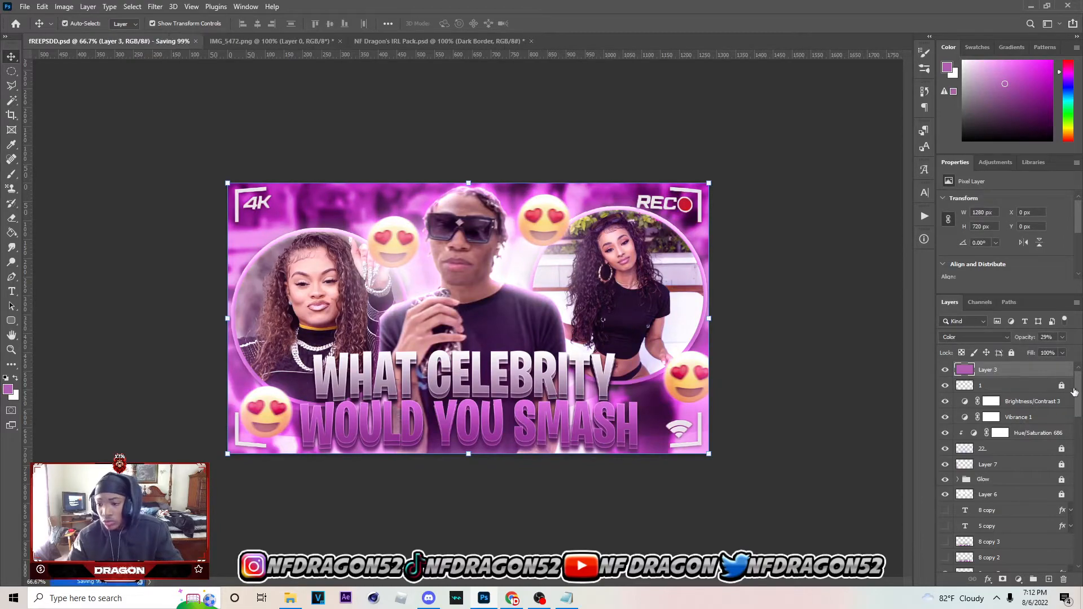
# Group all the layers, then duplicate the group and merge the copy into a single layer
pyautogui.scroll(-5, 1047, 382)
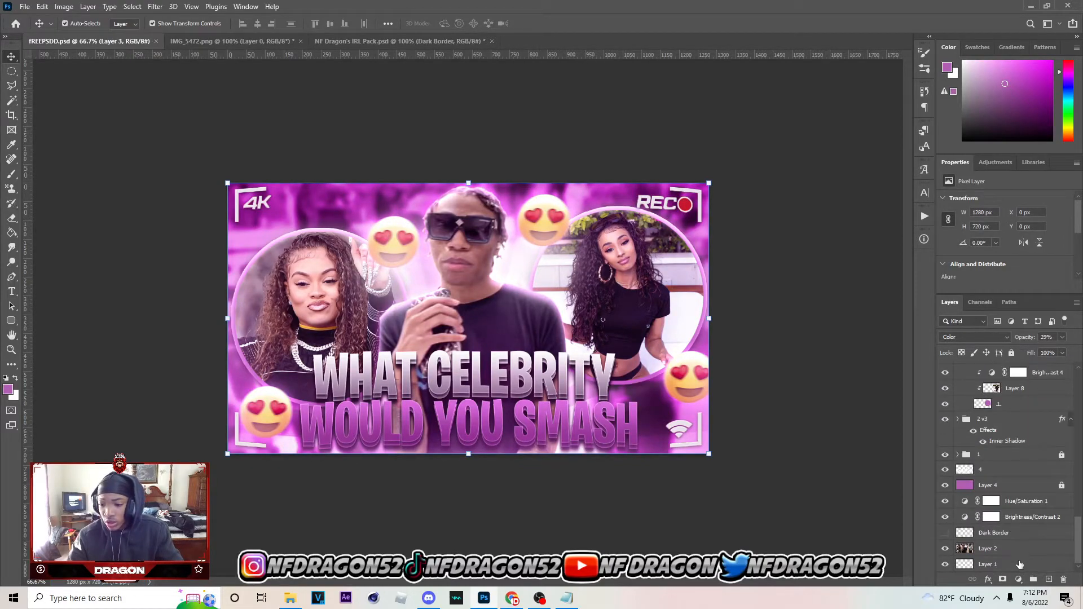
pyautogui.hotkey('ctrl', 'alt', 'a')
pyautogui.click(1033, 578)
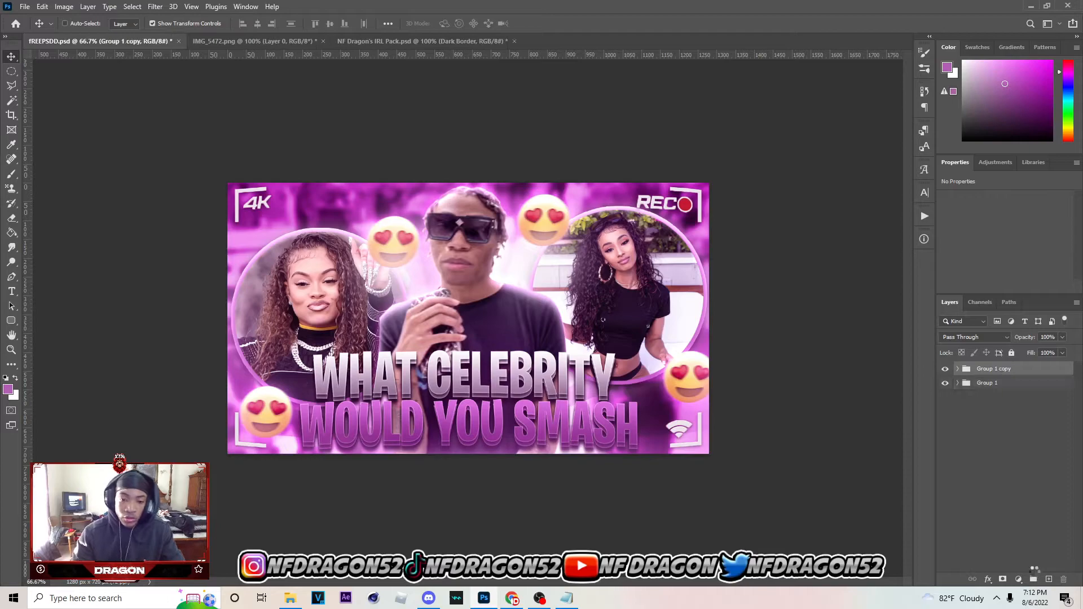
pyautogui.hotkey('ctrl', 'j')
pyautogui.hotkey('ctrl', 'e')
pyautogui.press('m')
pyautogui.moveTo(185, 176); pyautogui.dragTo(769, 242)
pyautogui.click(204, 132)
# Copy the whole merged thumbnail with a rectangular marquee selection and paste it onto a new layer above
pyautogui.rightClick(11, 71)
pyautogui.click(56, 69)
pyautogui.moveTo(192, 136); pyautogui.dragTo(1029, 595)
pyautogui.hotkey('ctrl', 'c')
pyautogui.hotkey('ctrl', 'd')
pyautogui.click(1048, 579)
pyautogui.hotkey('ctrl', 'v')
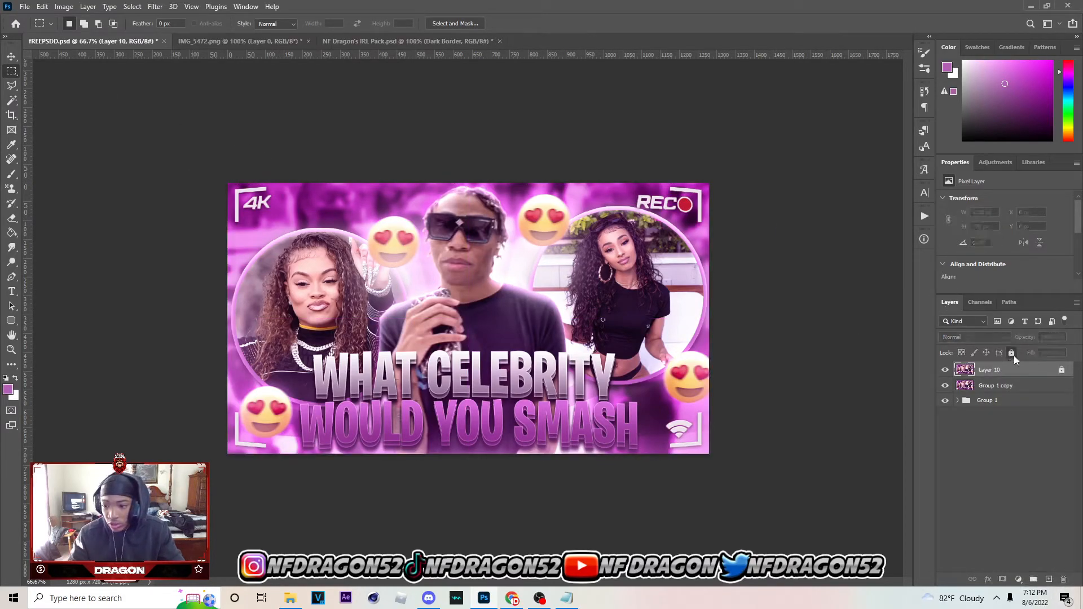
# Convert the pasted Layer 10 to a Smart Object and open it in the Camera Raw Filter
pyautogui.rightClick(1014, 370)
pyautogui.click(907, 265)
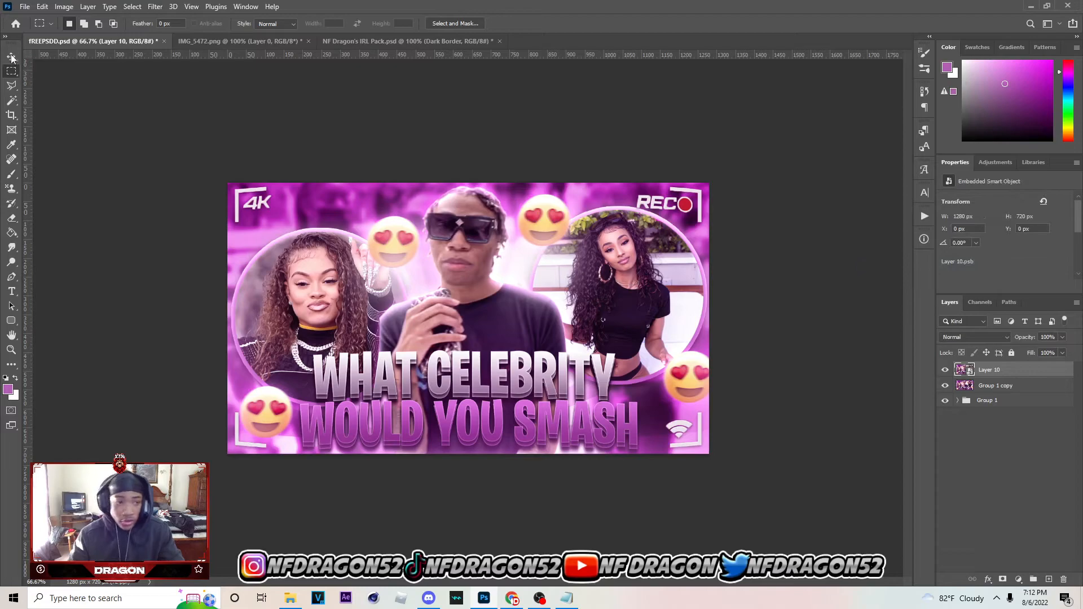
pyautogui.press('v')
pyautogui.click(155, 6)
pyautogui.click(236, 91)
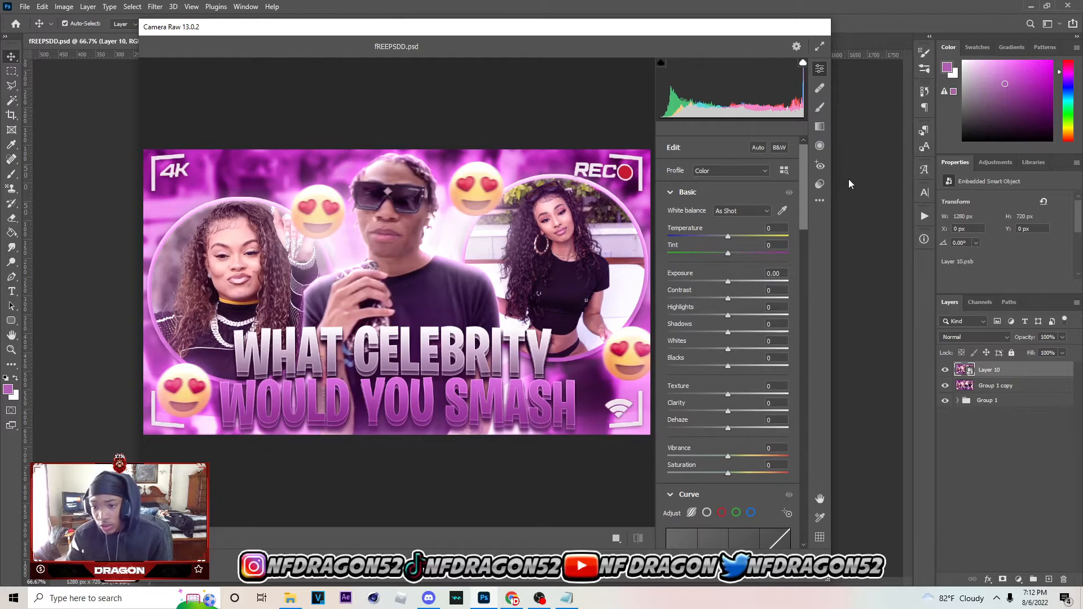
# Apply preset 57 from the Camera Raw presets to the thumbnail
pyautogui.click(819, 184)
pyautogui.moveTo(803, 183); pyautogui.dragTo(803, 431)
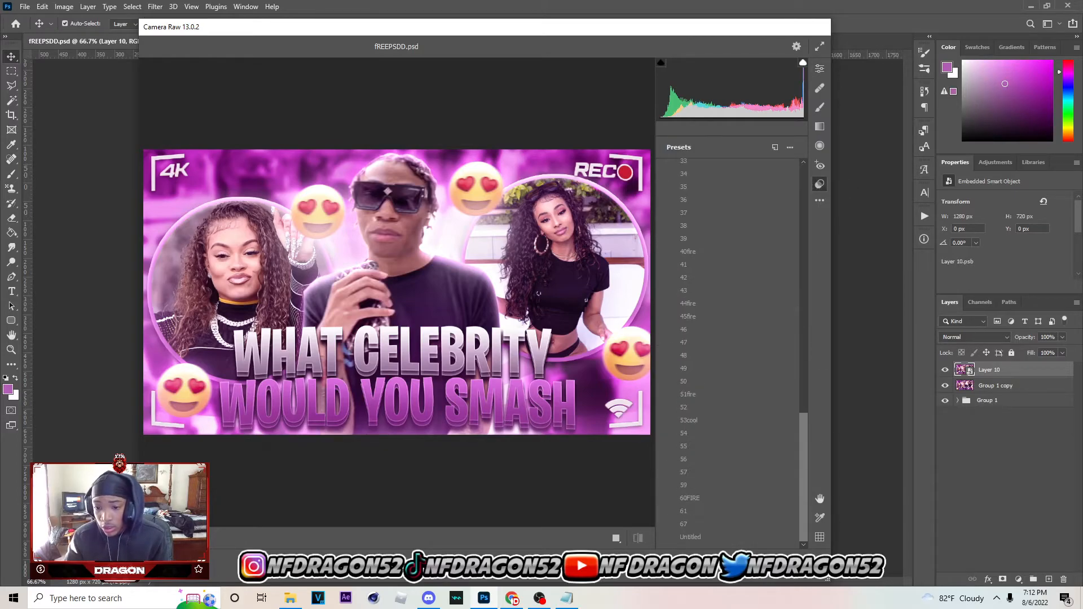
pyautogui.click(698, 473)
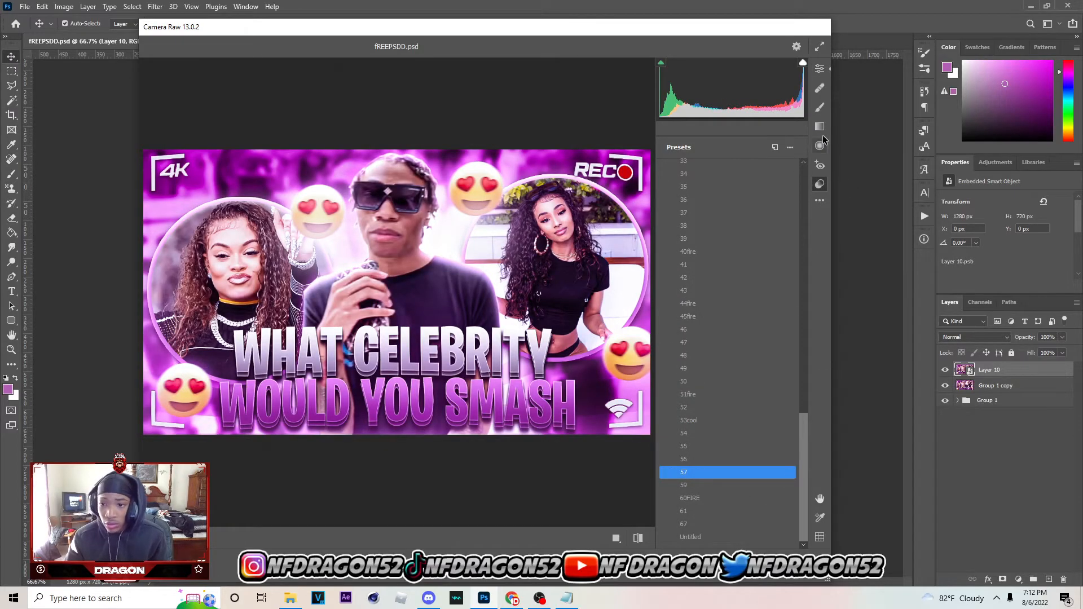
# Set the Camera Raw calibration hues to 0 for Red Primary, 0 for Green Primary and -21 for Blue Primary
pyautogui.click(819, 69)
pyautogui.moveTo(804, 230); pyautogui.dragTo(811, 579)
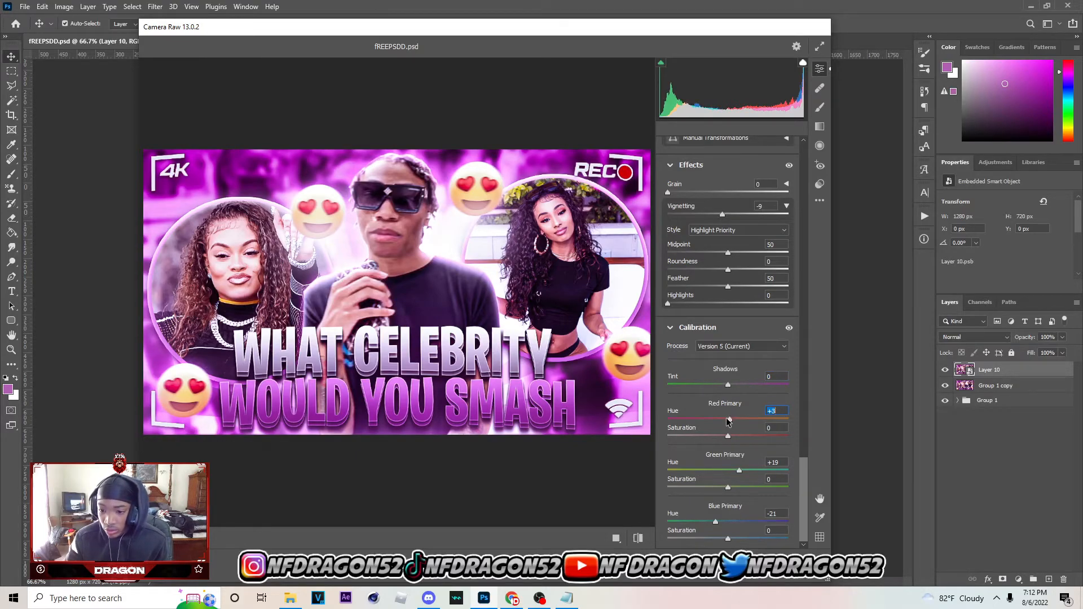
pyautogui.moveTo(731, 477); pyautogui.dragTo(730, 475)
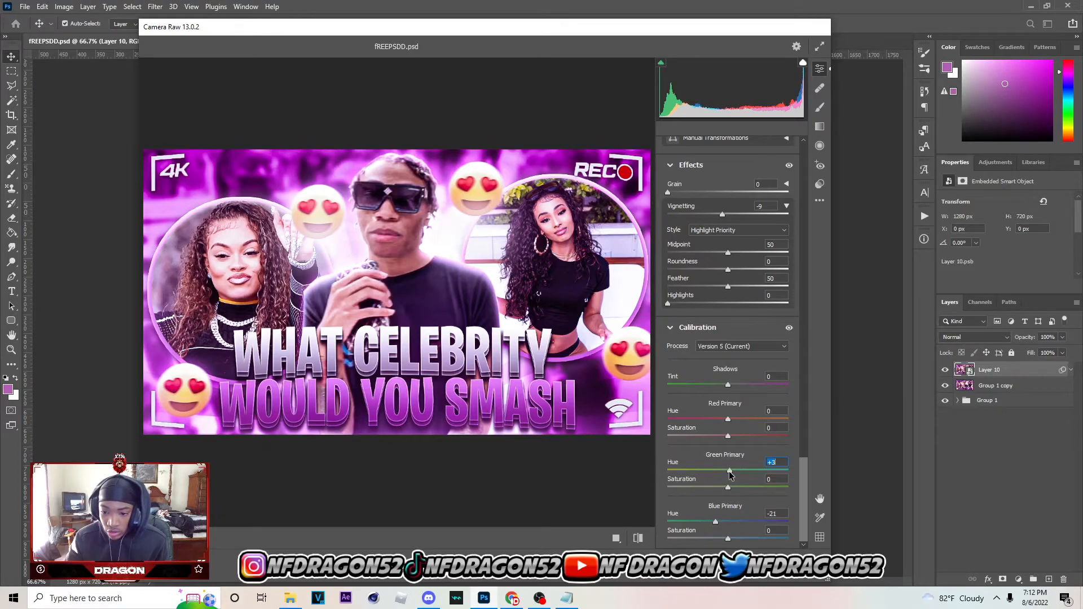
pyautogui.moveTo(729, 526); pyautogui.dragTo(724, 515)
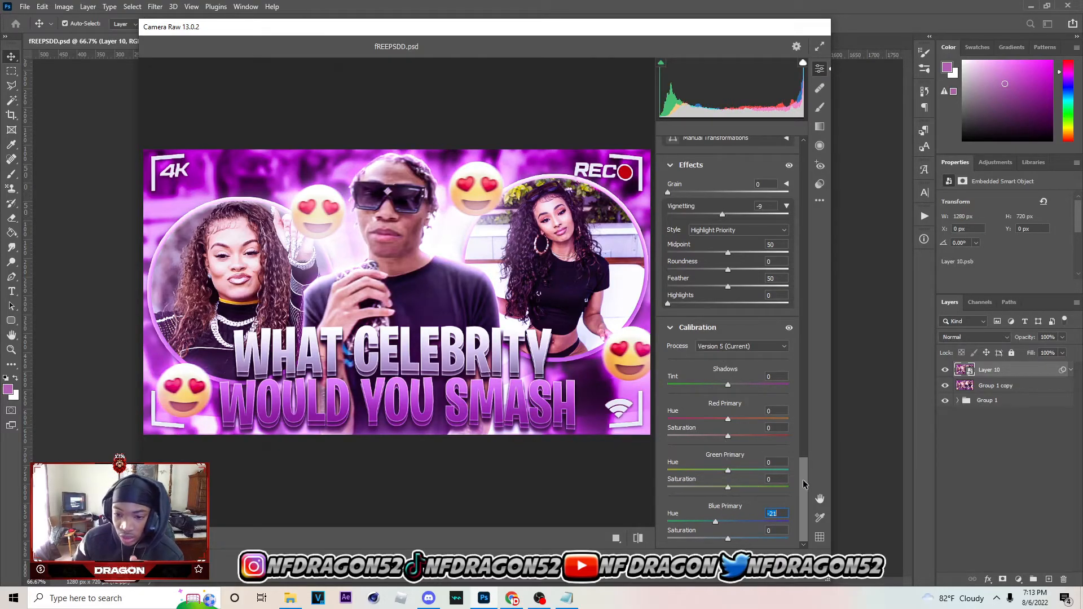
# Check the Detail sharpening and Basic settings, and apply the Camera Raw grade to Layer 10
pyautogui.scroll(15, 795, 282)
pyautogui.scroll(4, 796, 282)
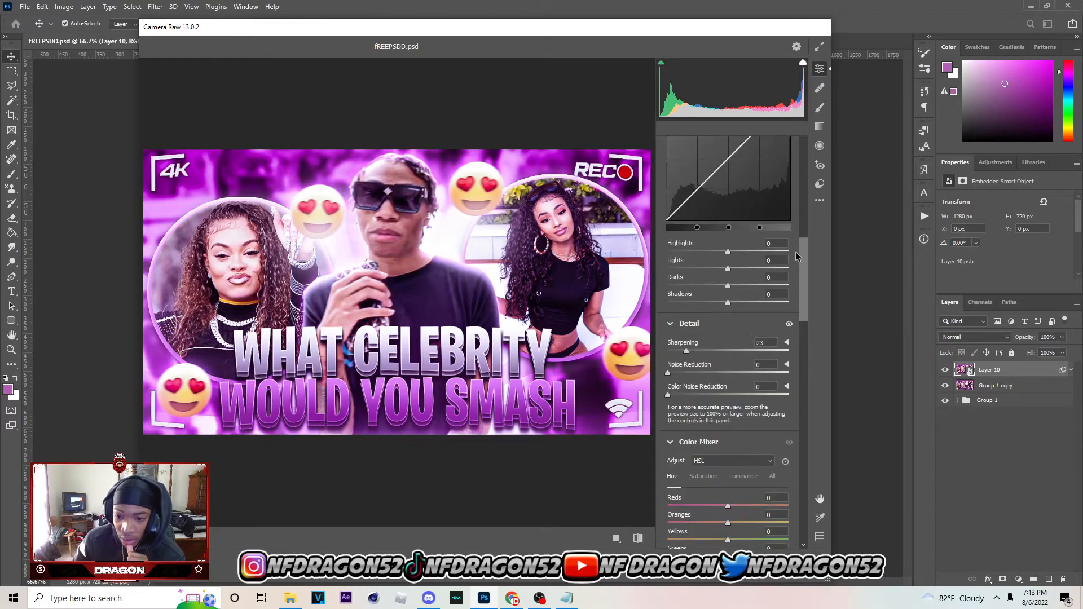
pyautogui.moveTo(687, 406); pyautogui.dragTo(694, 401)
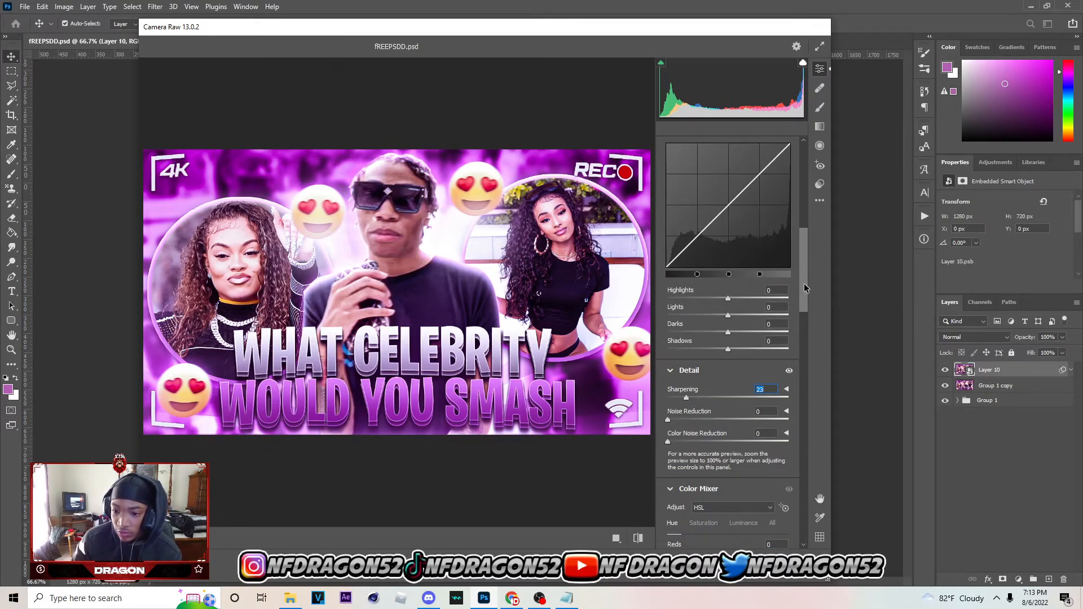
pyautogui.scroll(7, 807, 203)
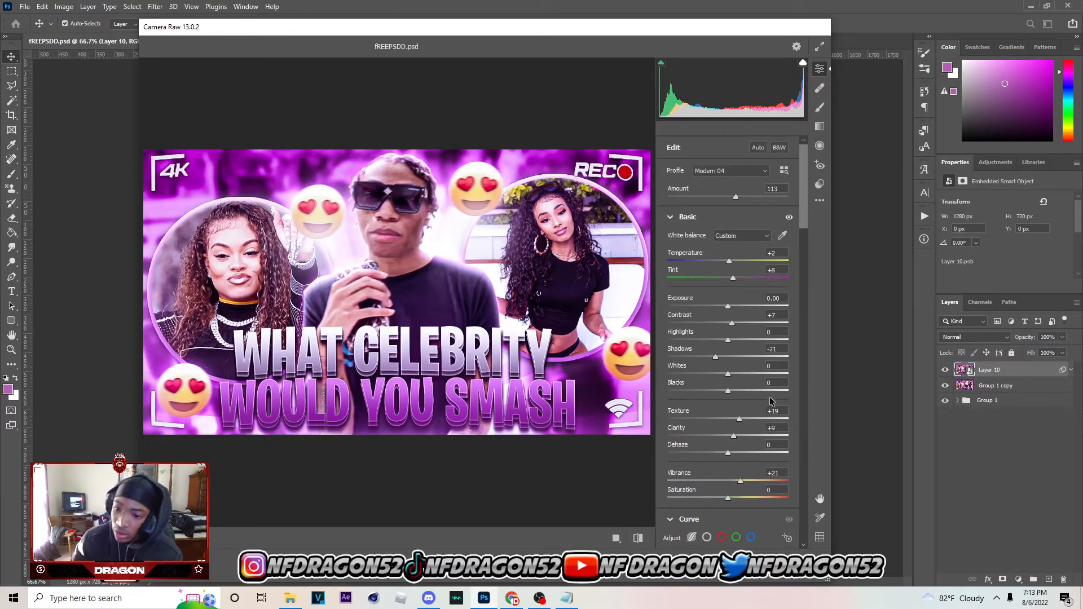
pyautogui.click(756, 569)
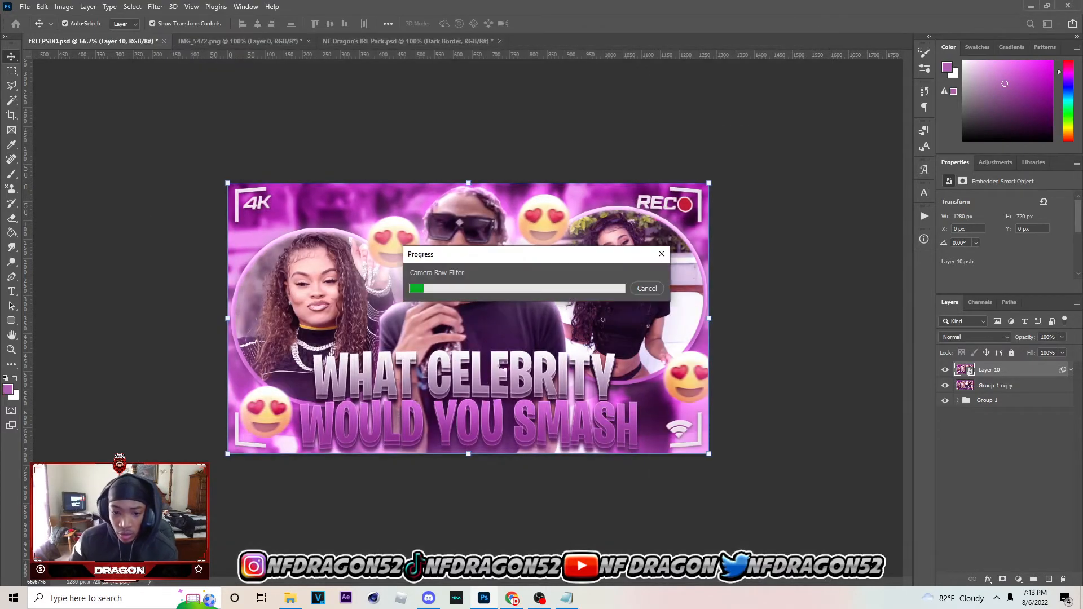
# Open the graded Layer 10 in the Magic Bullet PhotoLooks filter
pyautogui.hotkey('ctrl', '+')
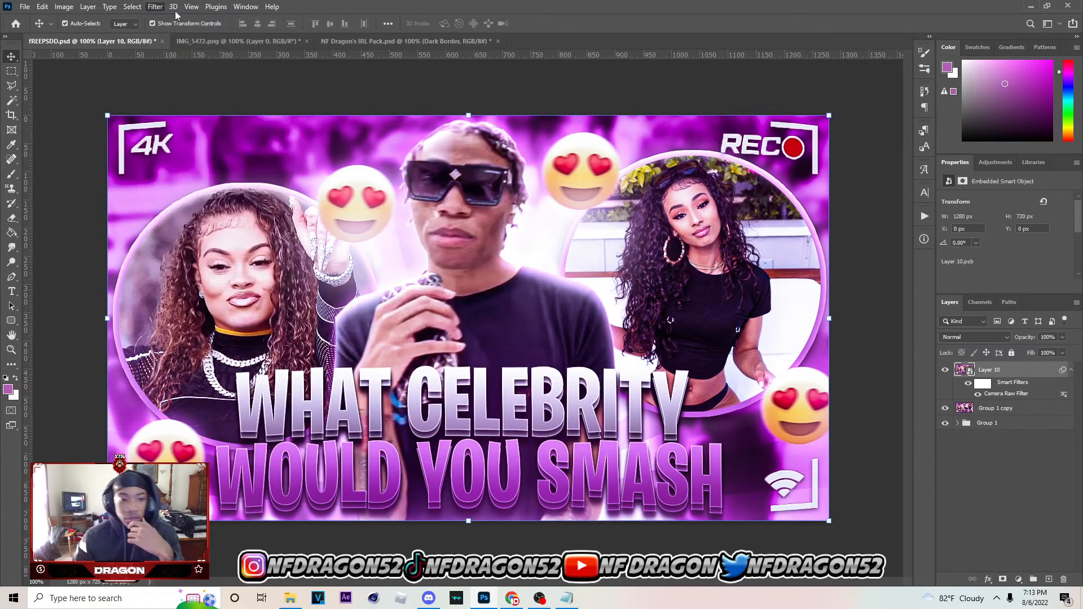
pyautogui.click(155, 6)
pyautogui.moveTo(229, 264)
pyautogui.click(314, 265)
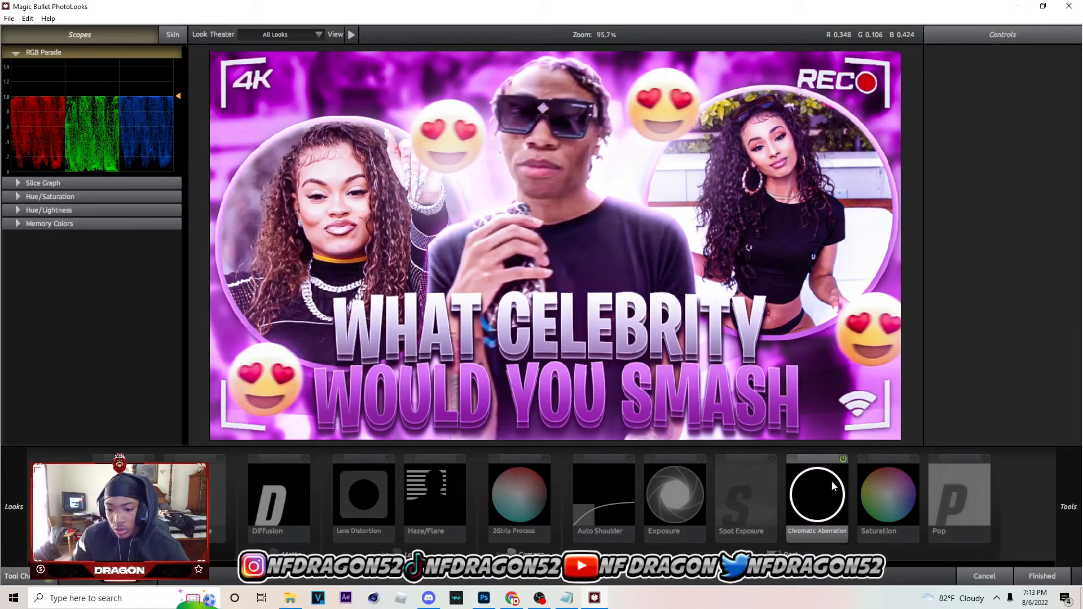
# Enable Chromatic Aberration with Green/Magenta at +0.140 and Diffusion with a size of 1.22%
pyautogui.click(832, 483)
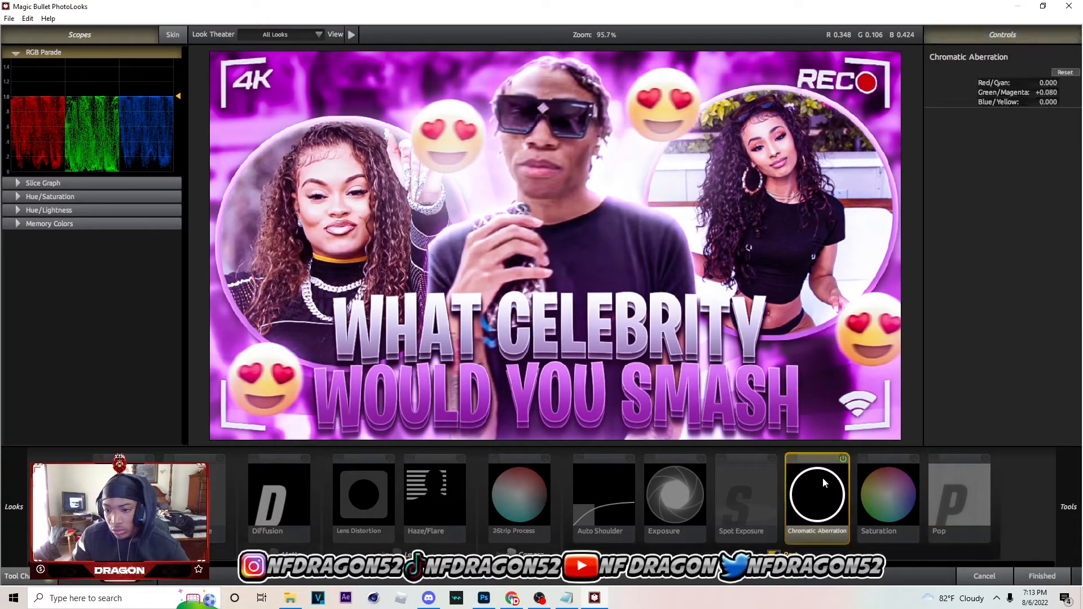
pyautogui.moveTo(1051, 92); pyautogui.dragTo(1058, 92)
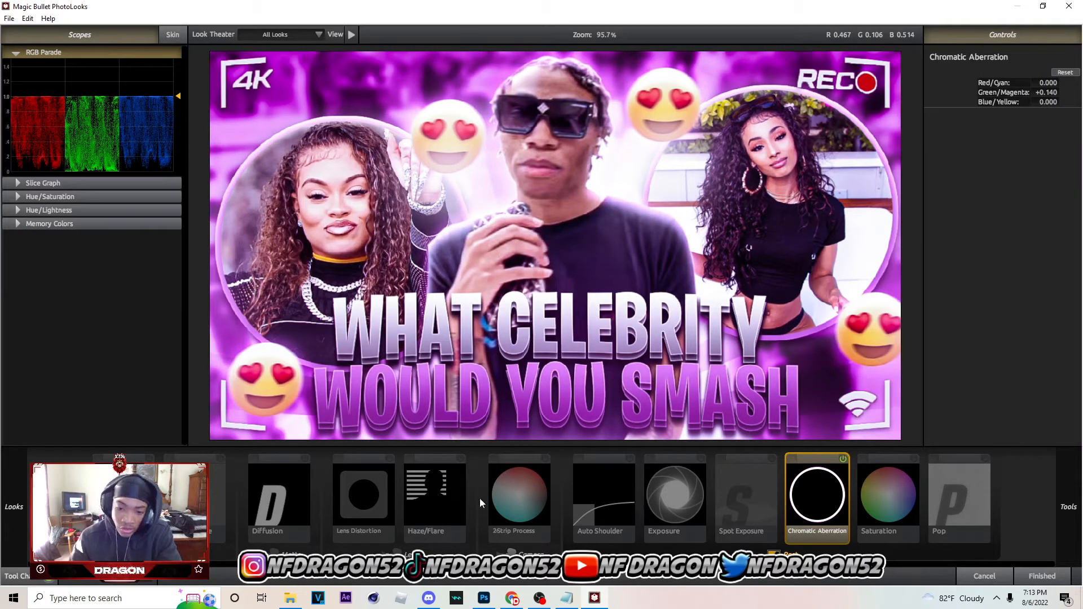
pyautogui.click(307, 463)
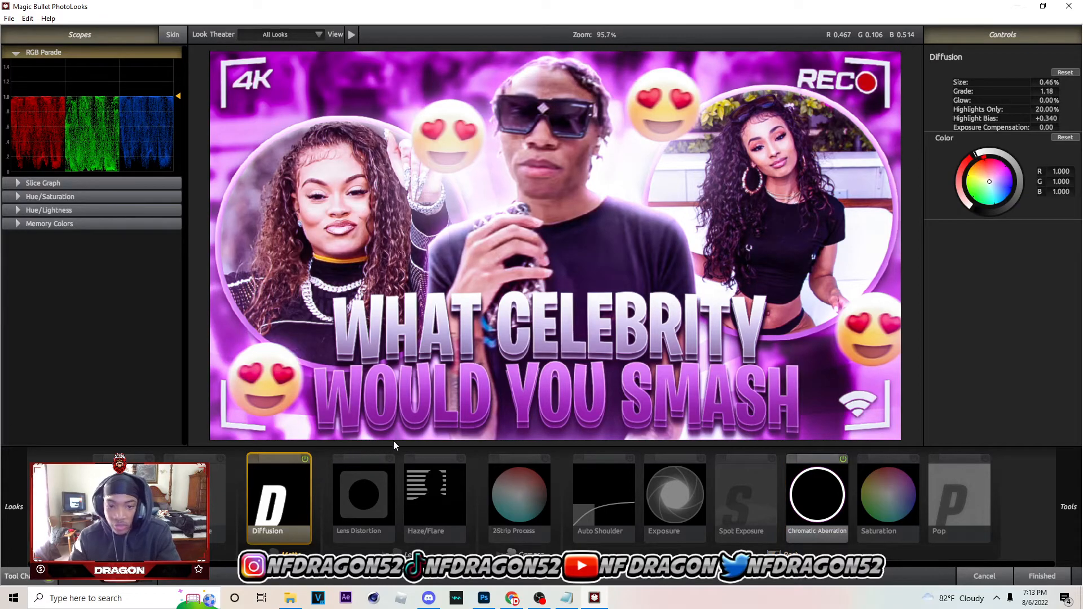
pyautogui.moveTo(1049, 82); pyautogui.dragTo(1058, 83)
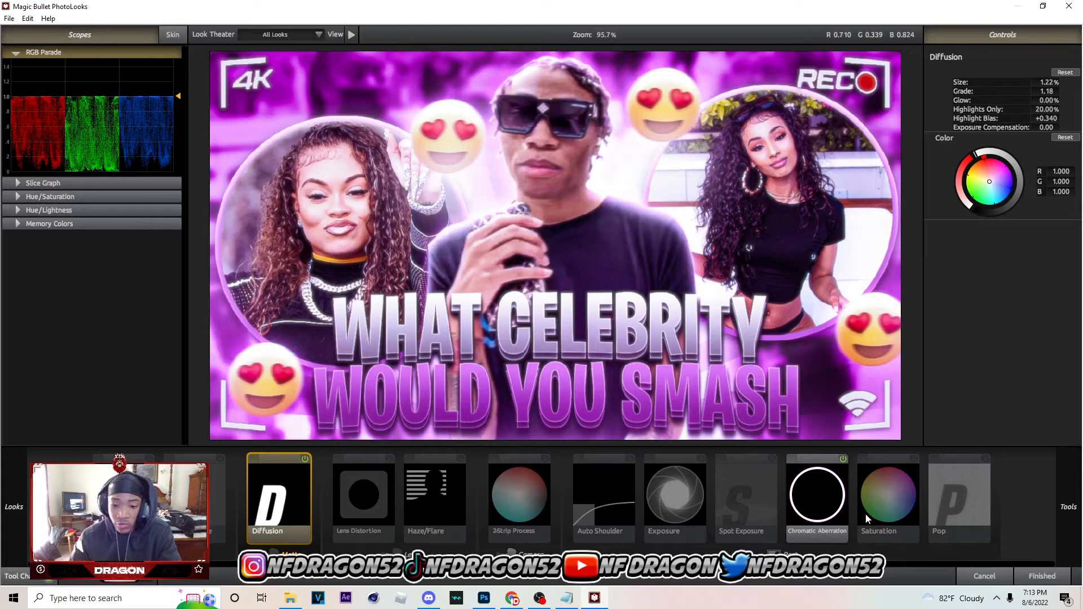
# Apply the PhotoLooks grade with Diffusion and Chromatic Aberration to Layer 10, leaving Lens Distortion off
pyautogui.click(388, 462)
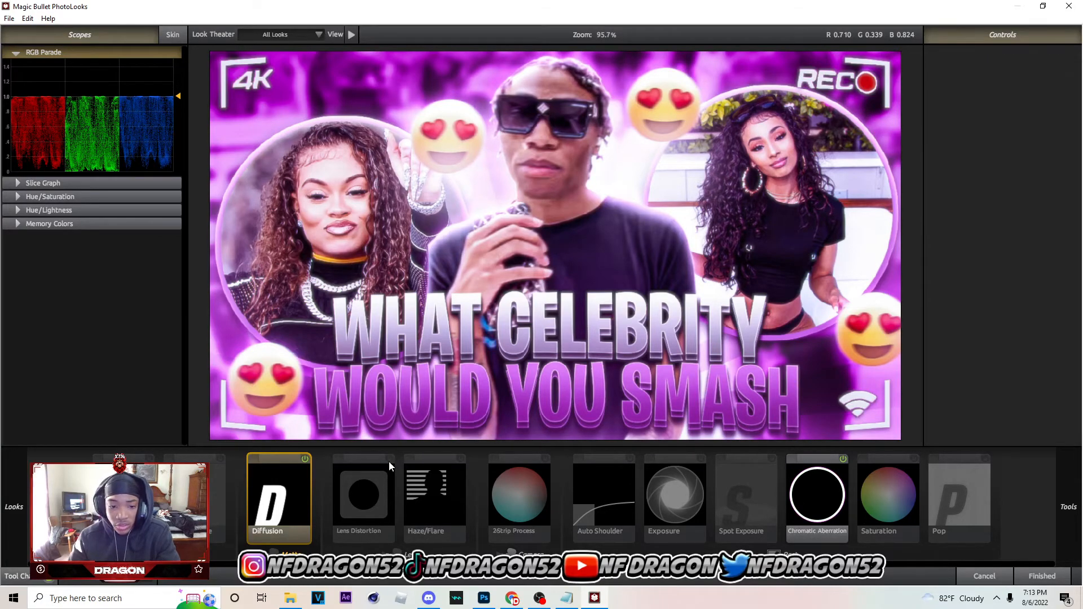
pyautogui.click(1049, 579)
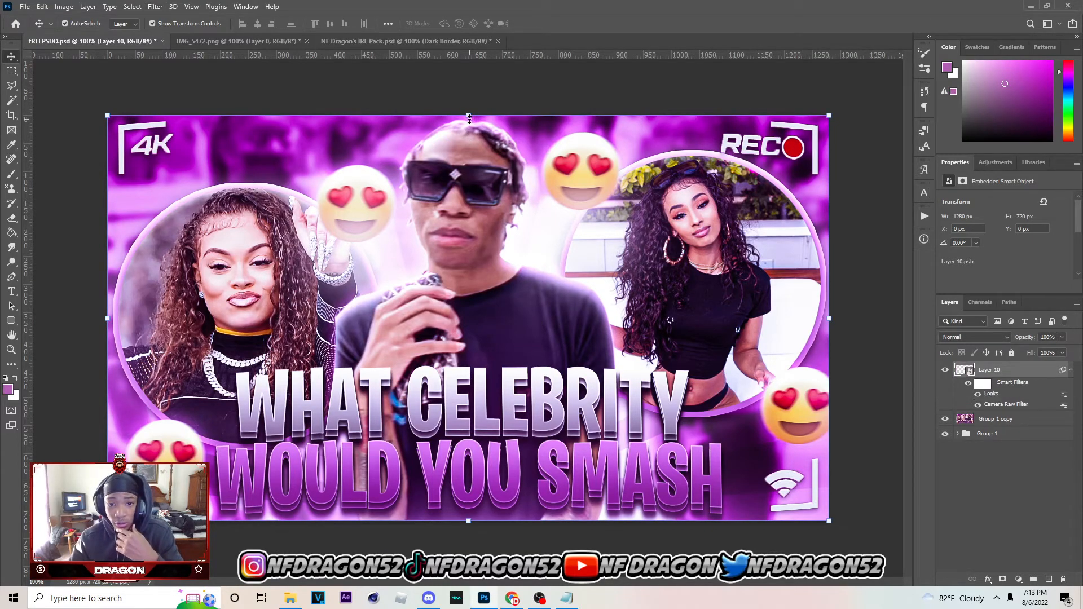
# Run the Topaz Adjust 5 filter on Layer 10 and apply it on top of the Looks grade
pyautogui.click(156, 6)
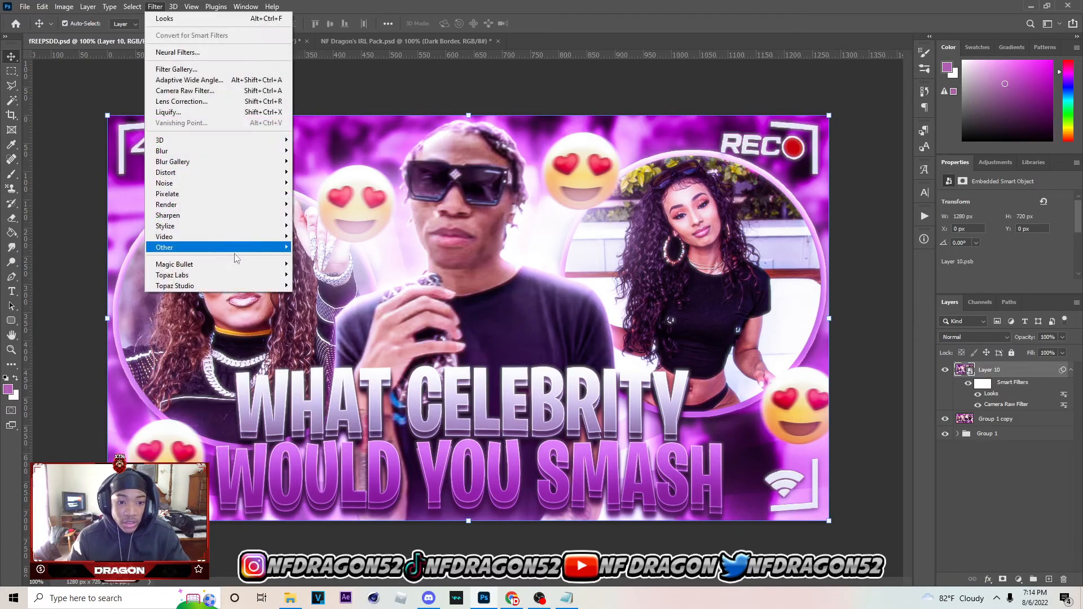
pyautogui.moveTo(234, 276)
pyautogui.click(319, 275)
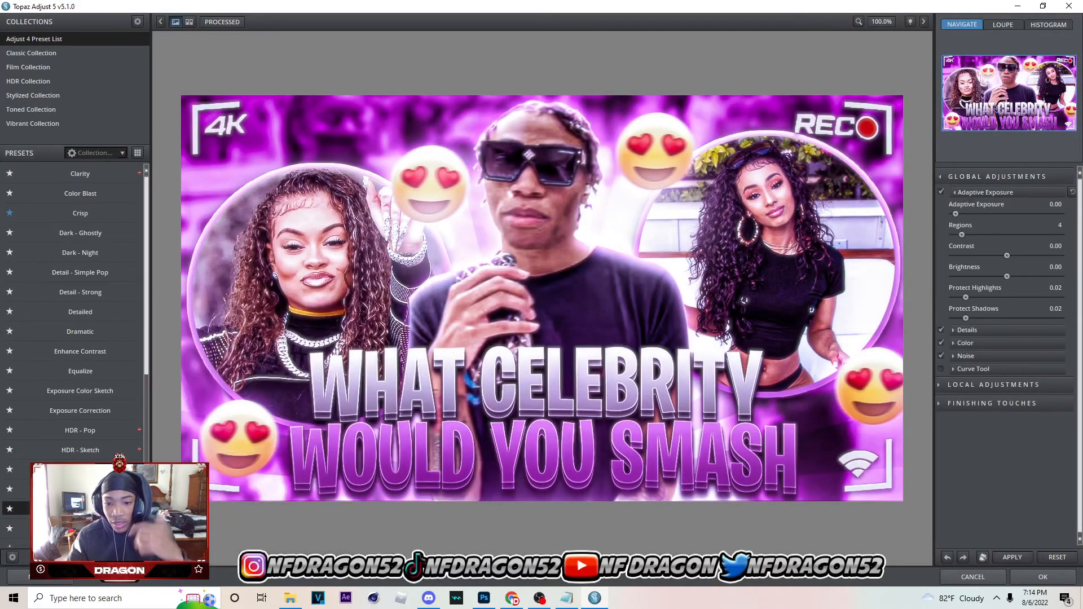
pyautogui.click(1013, 558)
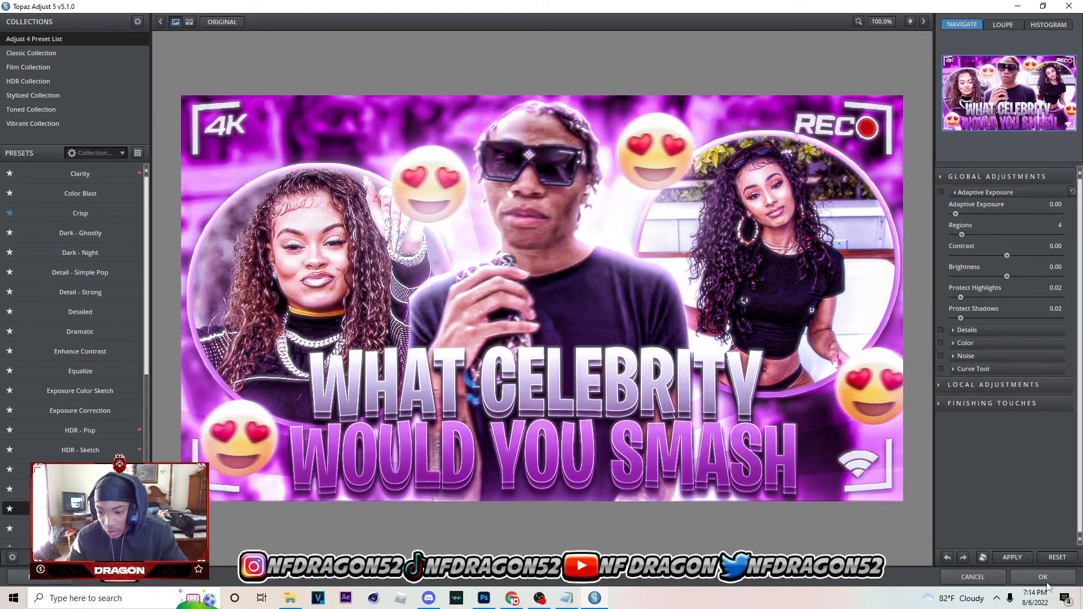
pyautogui.moveTo(638, 425); pyautogui.dragTo(638, 434)
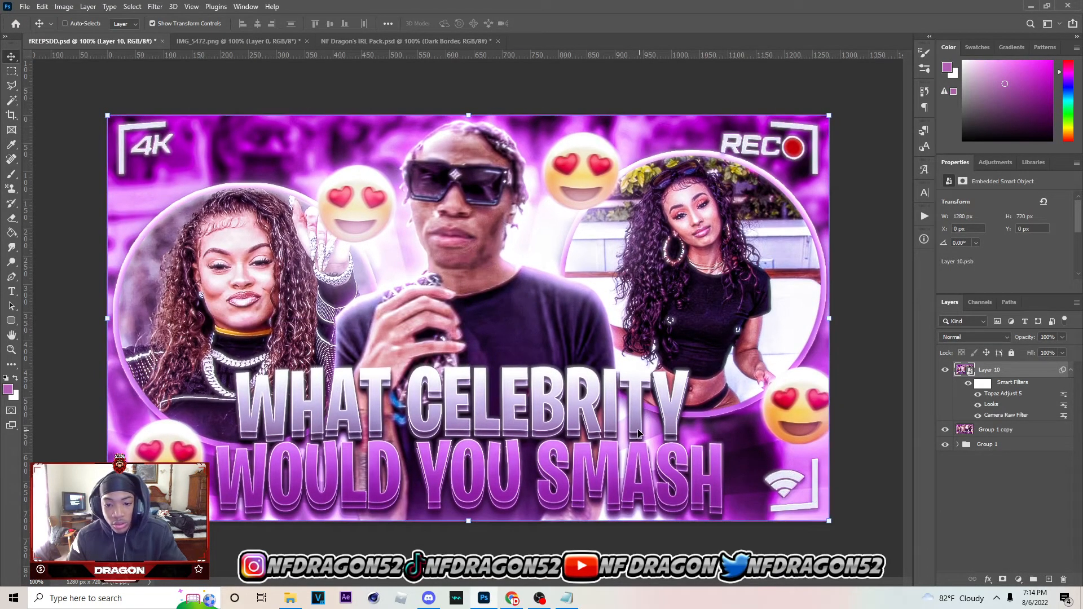
pyautogui.press('ctrl')
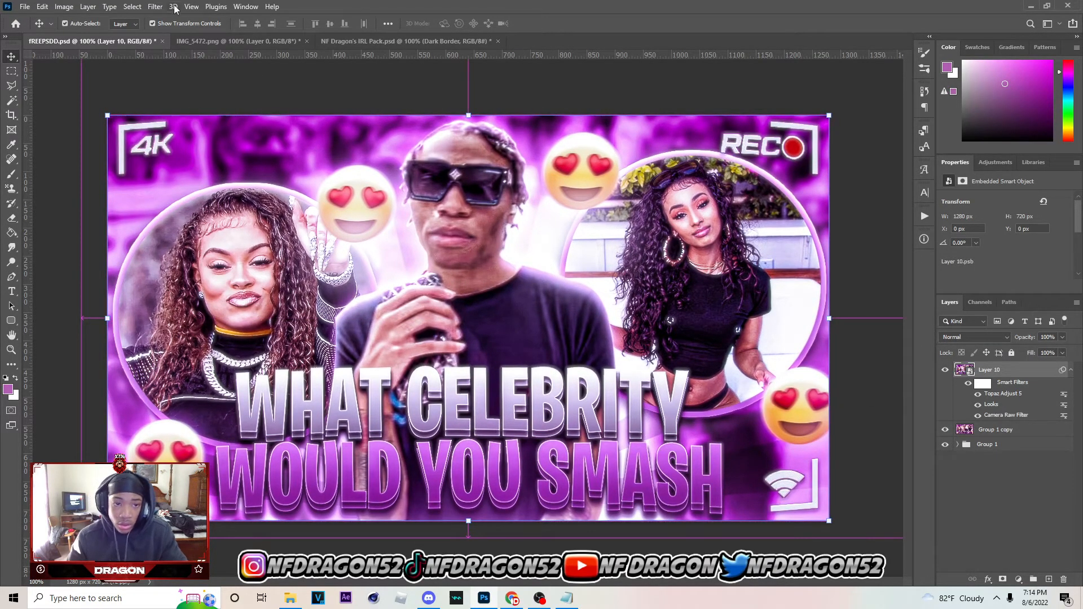
pyautogui.click(155, 7)
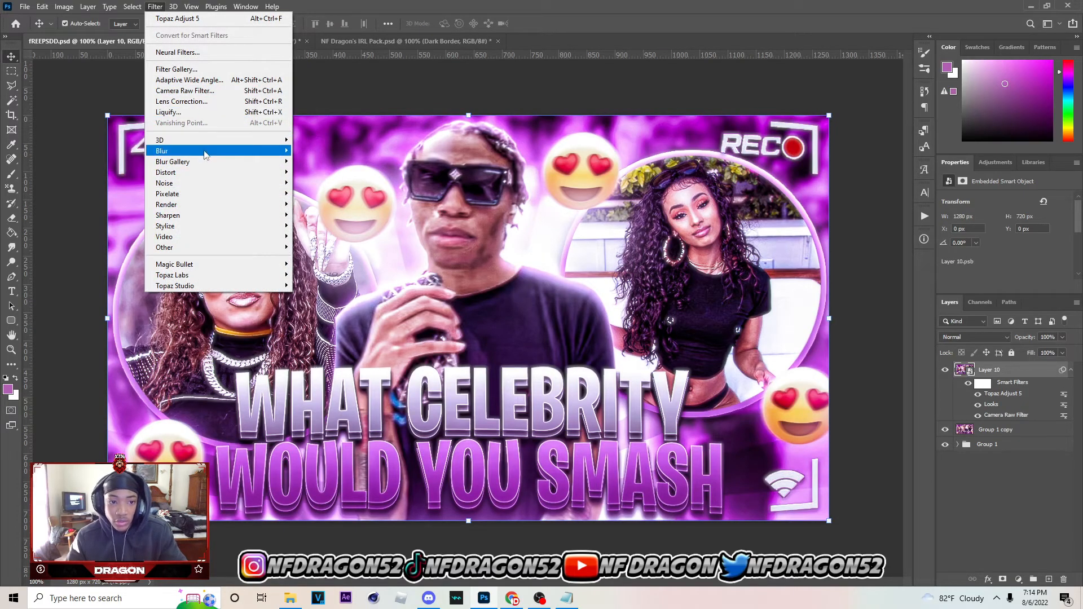
pyautogui.moveTo(213, 172)
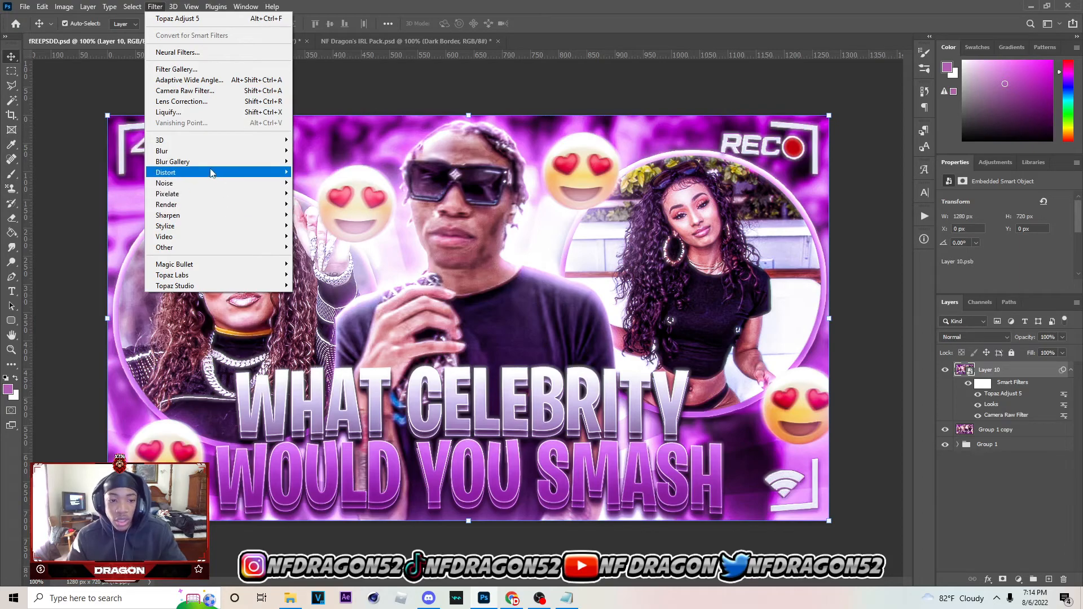
pyautogui.click(525, 209)
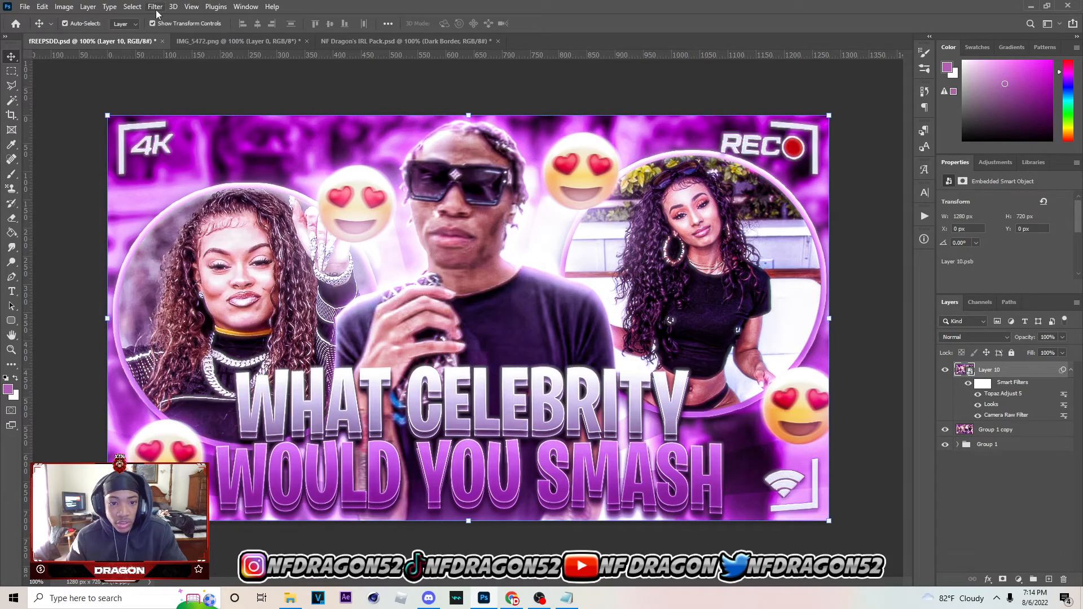
# Reopen Layer 10's Looks smart filter and reapply it with a Diffusion size of 1.06%
pyautogui.doubleClick(991, 404)
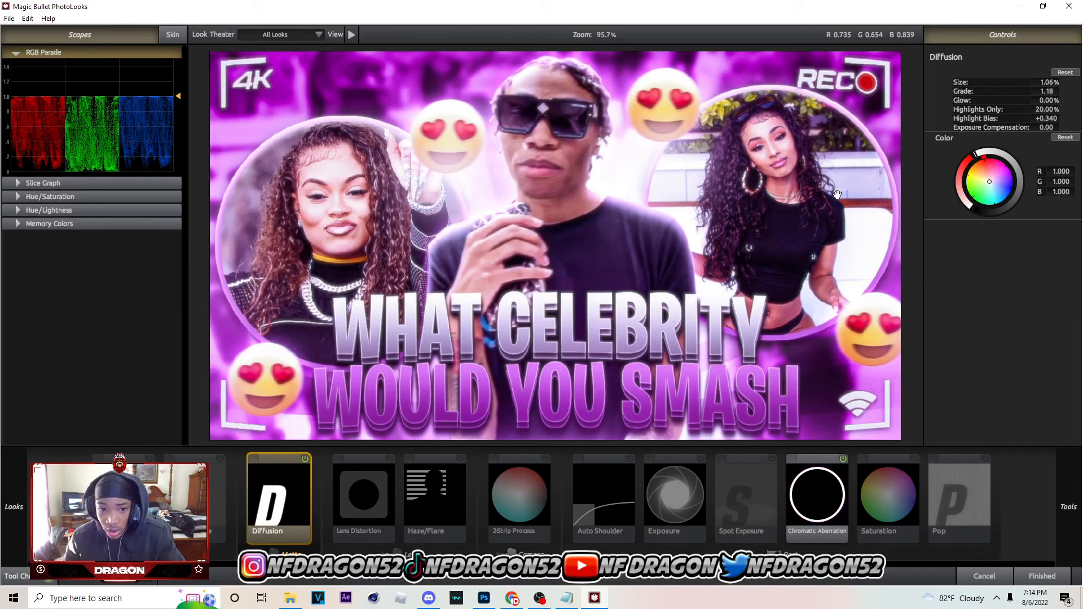
pyautogui.click(1042, 576)
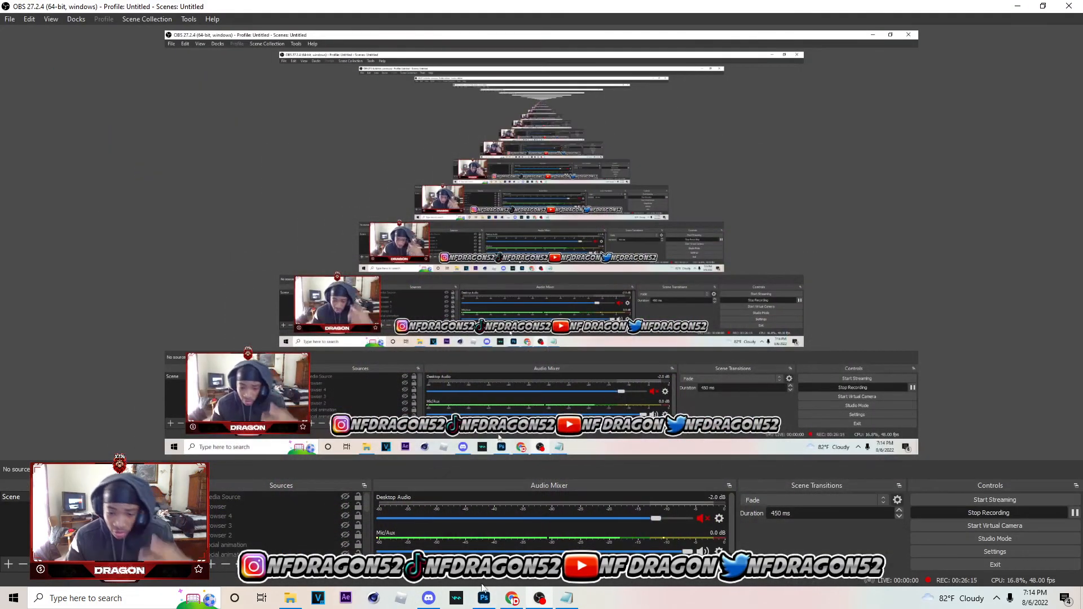
pyautogui.click(484, 598)
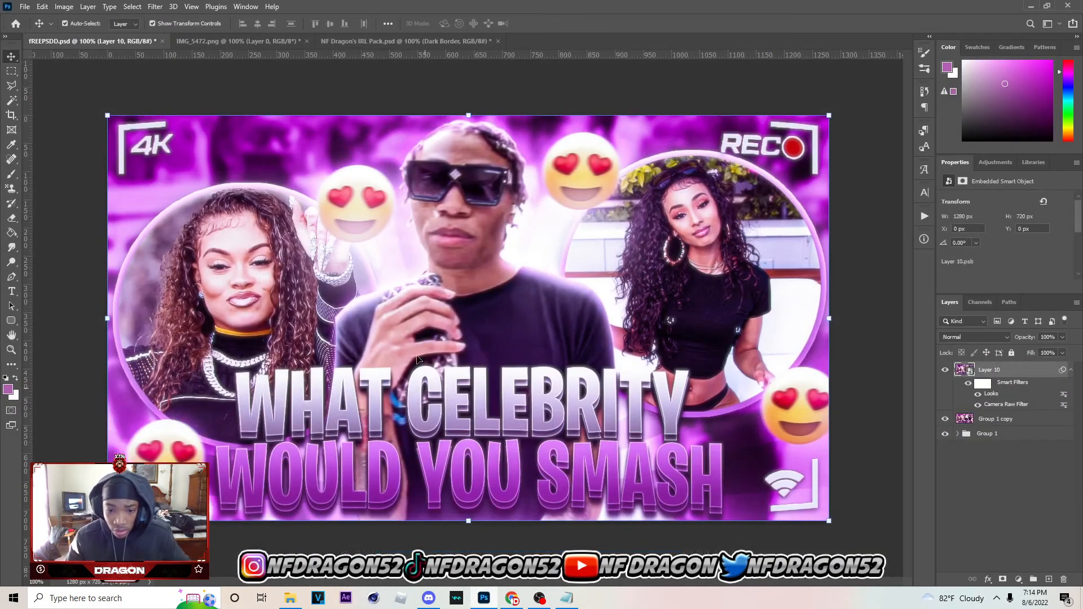
# Apply Topaz Adjust 5 to Layer 10 using a preset from the Adjust 4 Preset List, checking its Details settings first
pyautogui.click(156, 6)
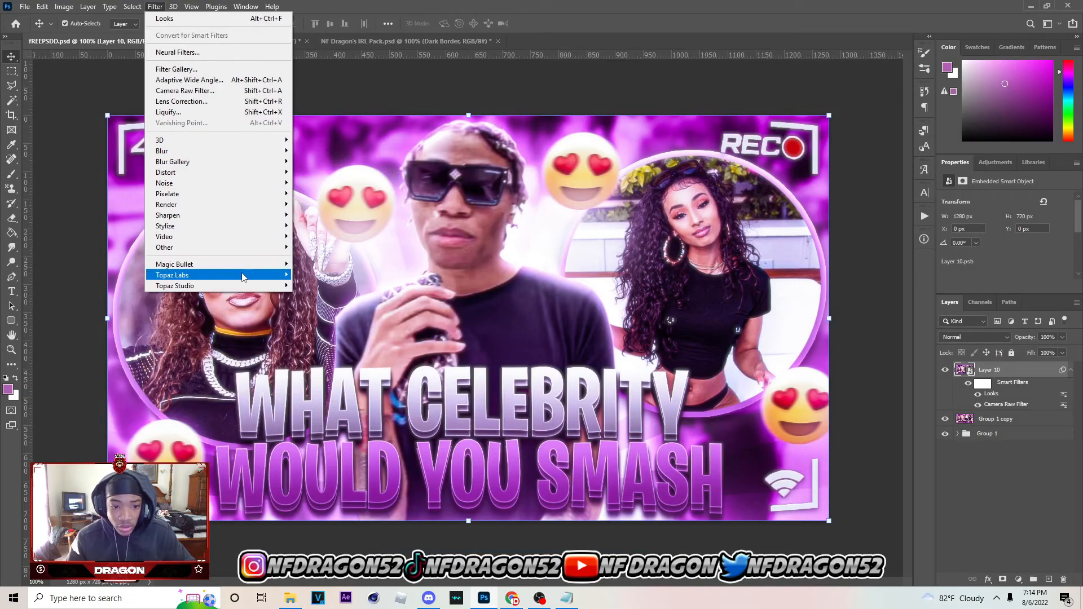
pyautogui.moveTo(262, 280)
pyautogui.click(324, 275)
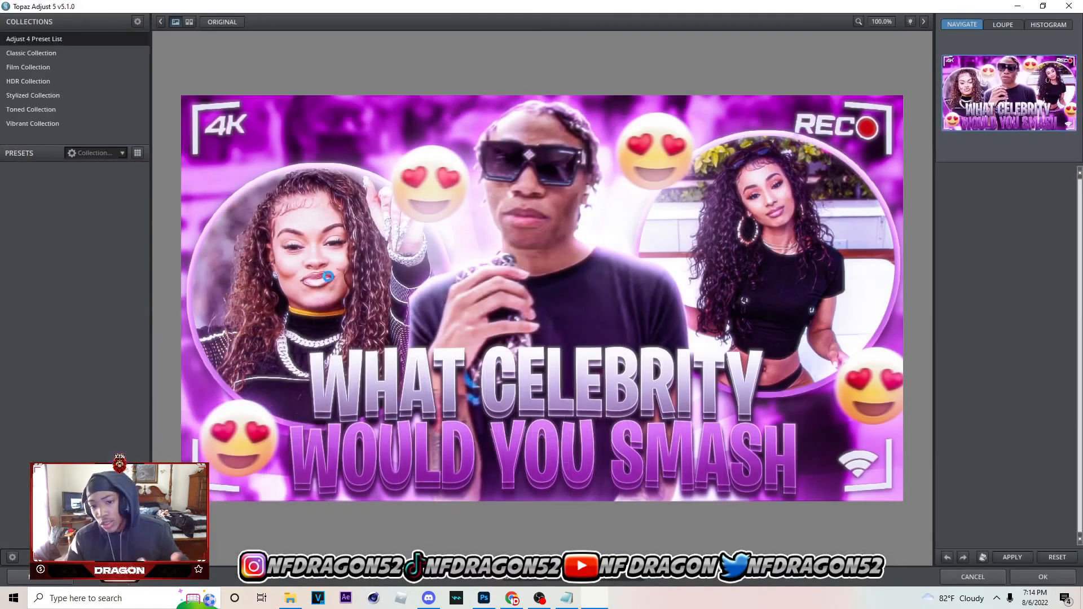
pyautogui.click(80, 509)
pyautogui.click(1004, 177)
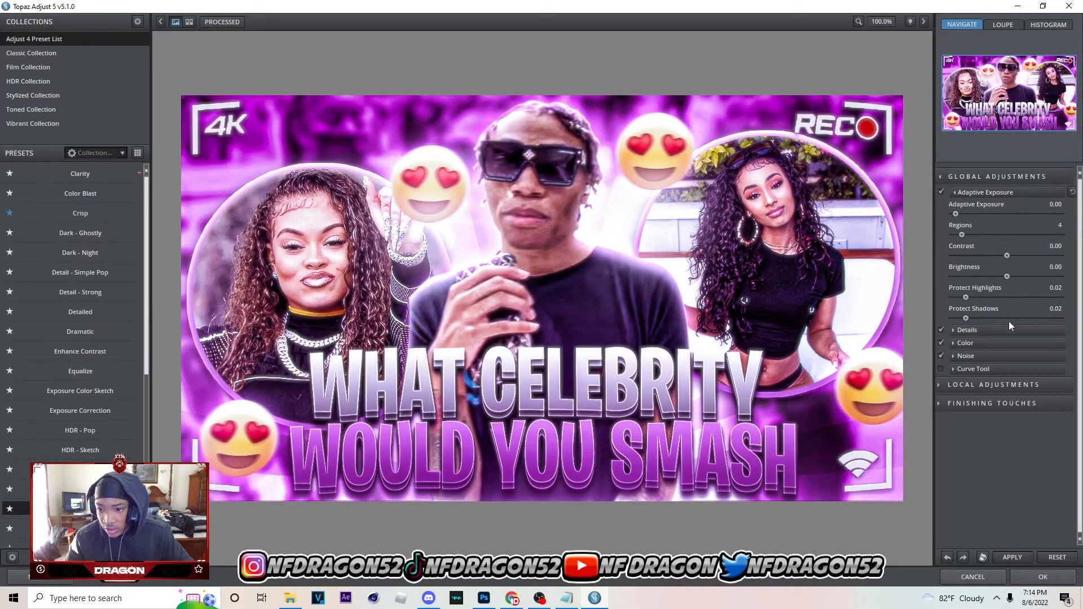
pyautogui.click(1009, 329)
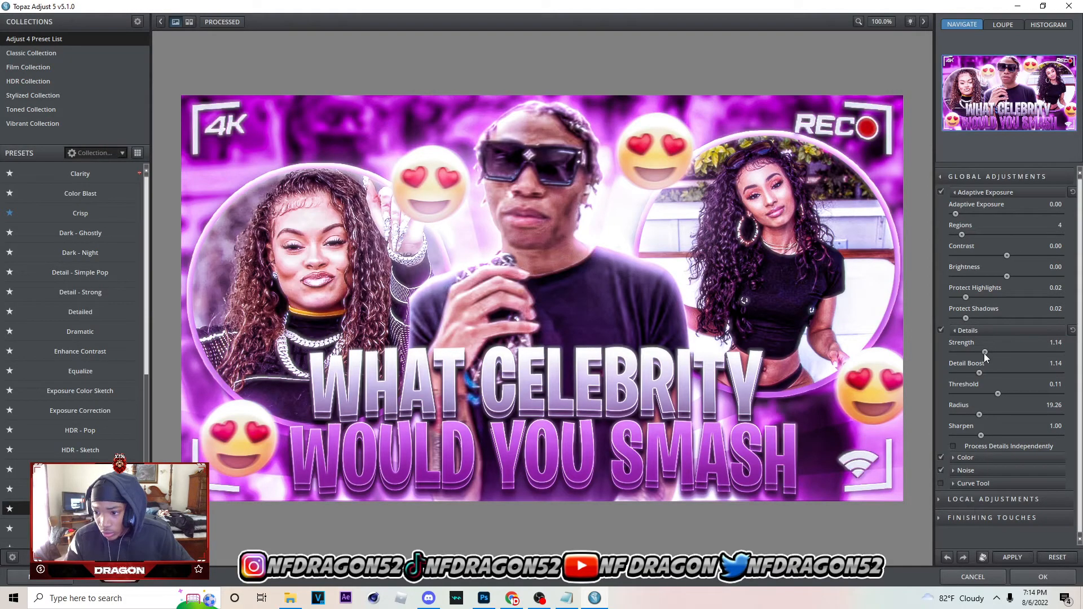
pyautogui.click(1010, 557)
pyautogui.click(1035, 580)
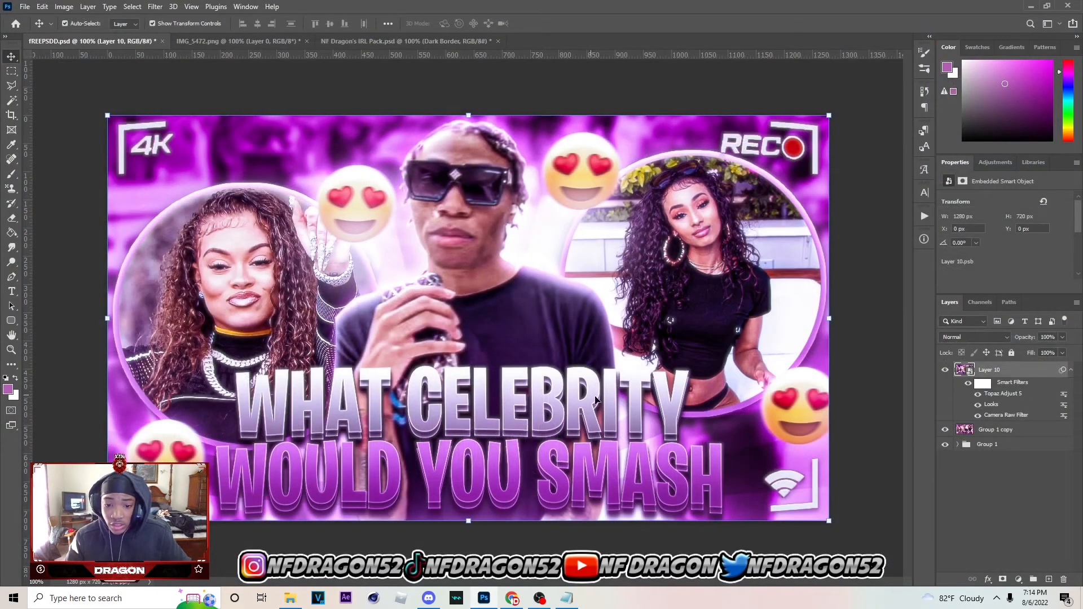
# Open Layer 10 in a second Camera Raw filter and set Texture to +25
pyautogui.click(155, 6)
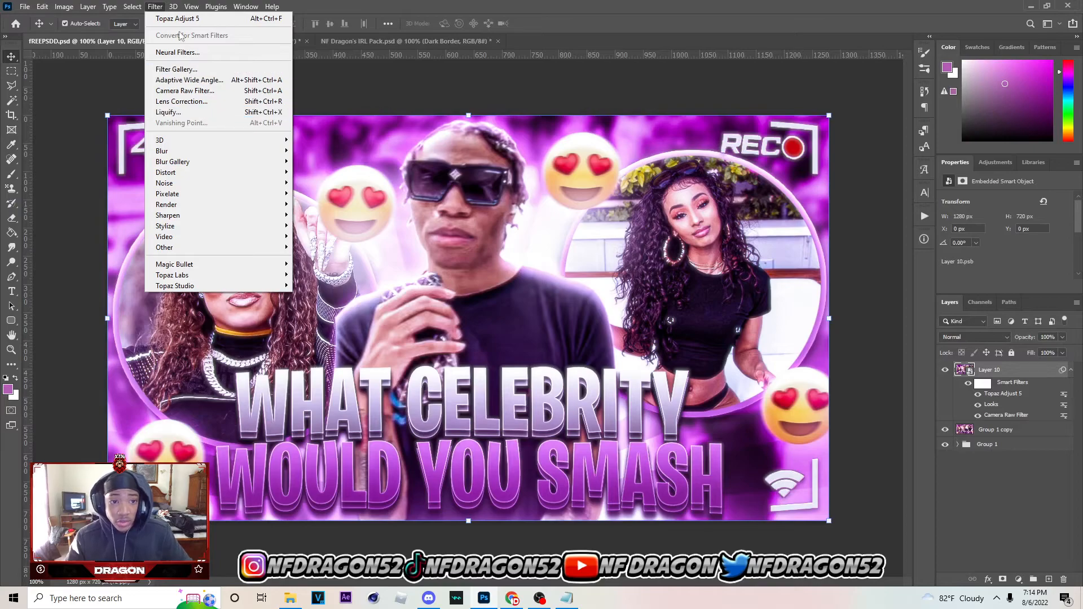
pyautogui.click(206, 90)
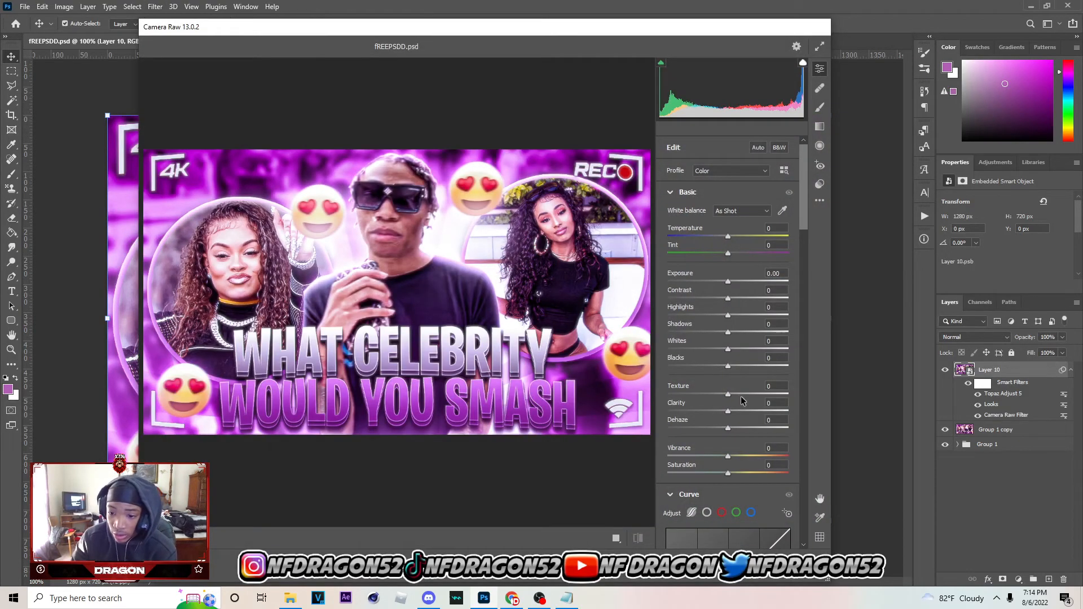
pyautogui.click(745, 395)
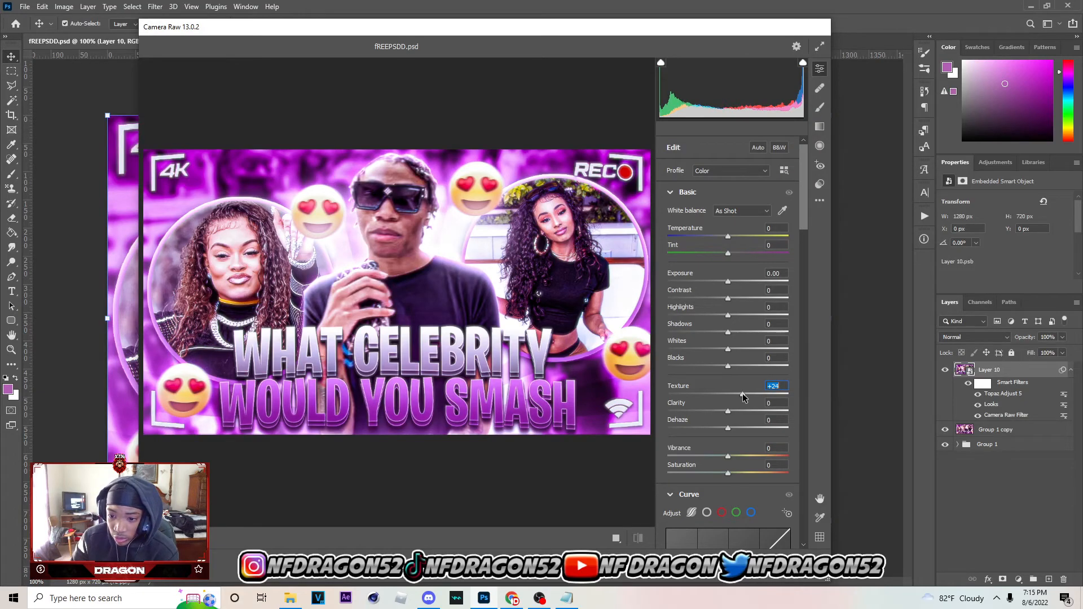
pyautogui.press('Down')
pyautogui.scroll(-10, 684, 371)
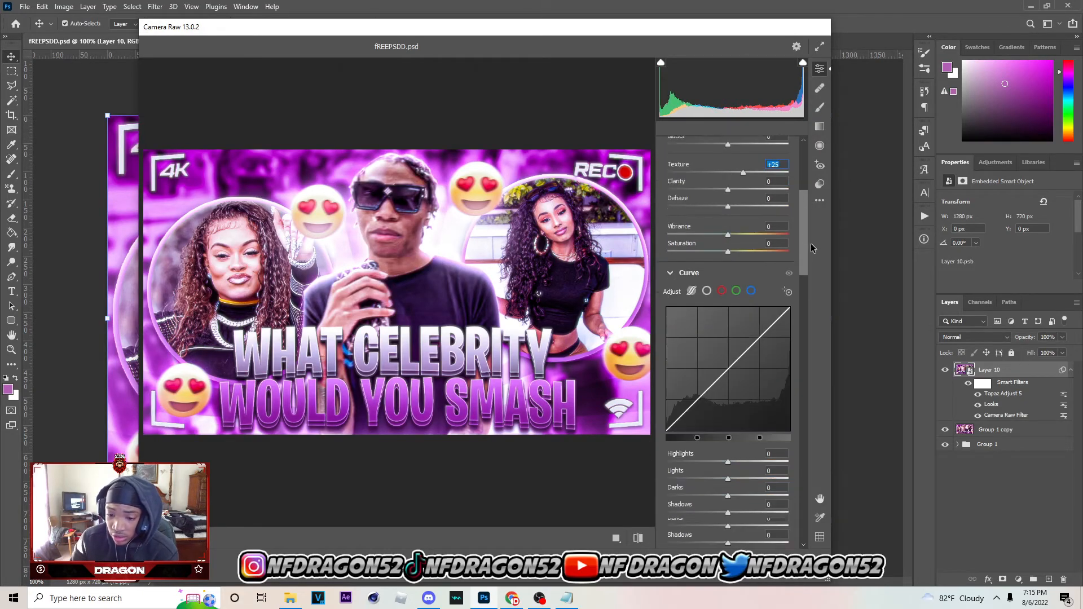
# Set Camera Raw Sharpening to 26, add a little Noise Reduction, and apply the filter to Layer 10
pyautogui.click(685, 371)
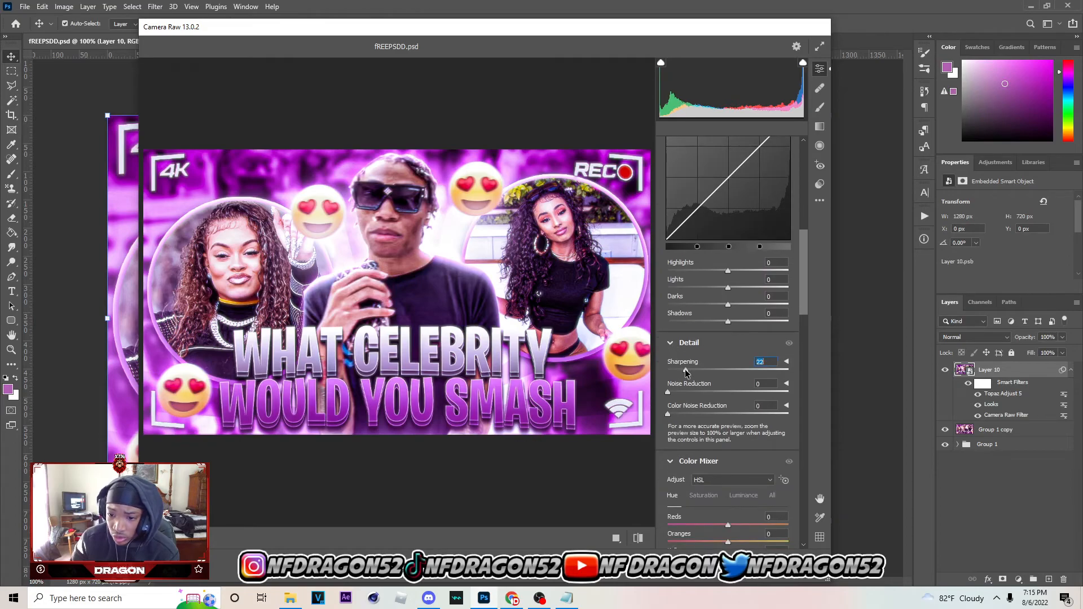
pyautogui.moveTo(690, 372); pyautogui.dragTo(705, 375)
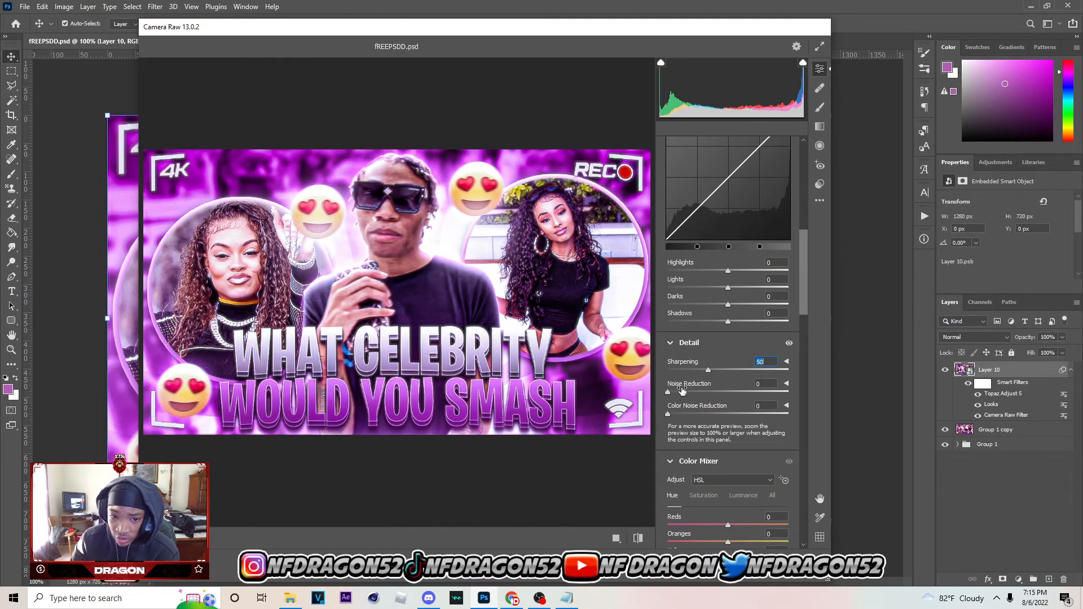
pyautogui.click(691, 371)
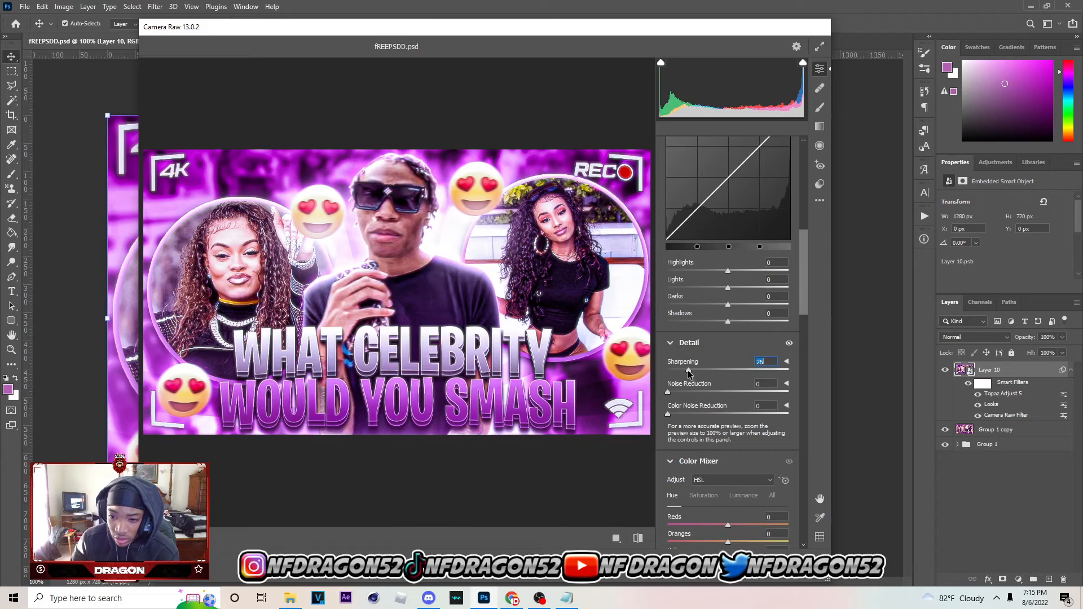
pyautogui.click(684, 392)
pyautogui.press('Return')
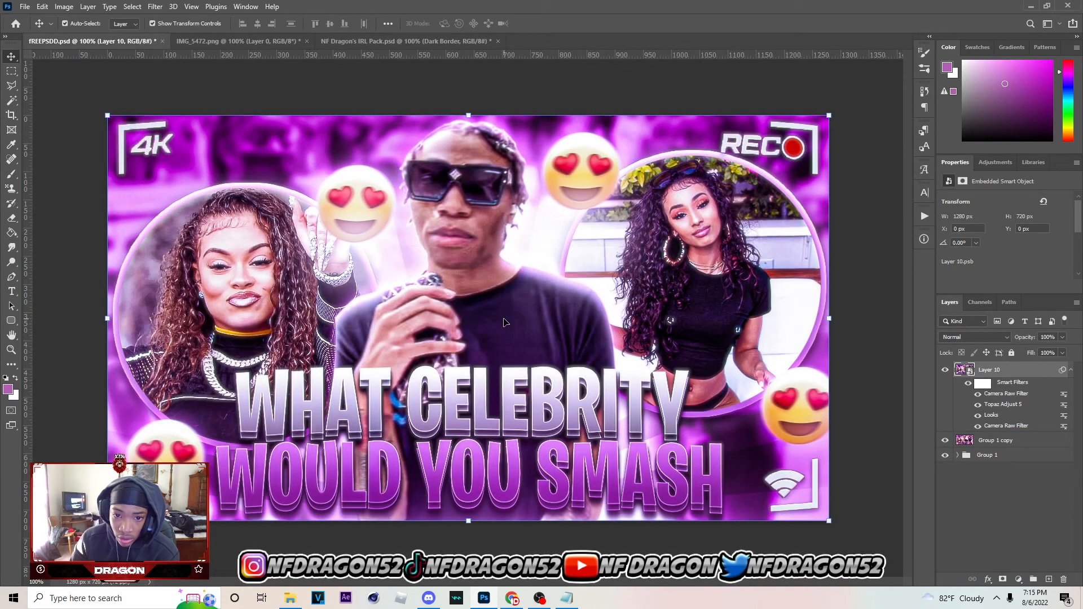
# Add a layer above Layer 10 and paint soft glows over "WOULD YOU SMASH" with a 175 px brush in purples sampled from the title
pyautogui.click(1043, 581)
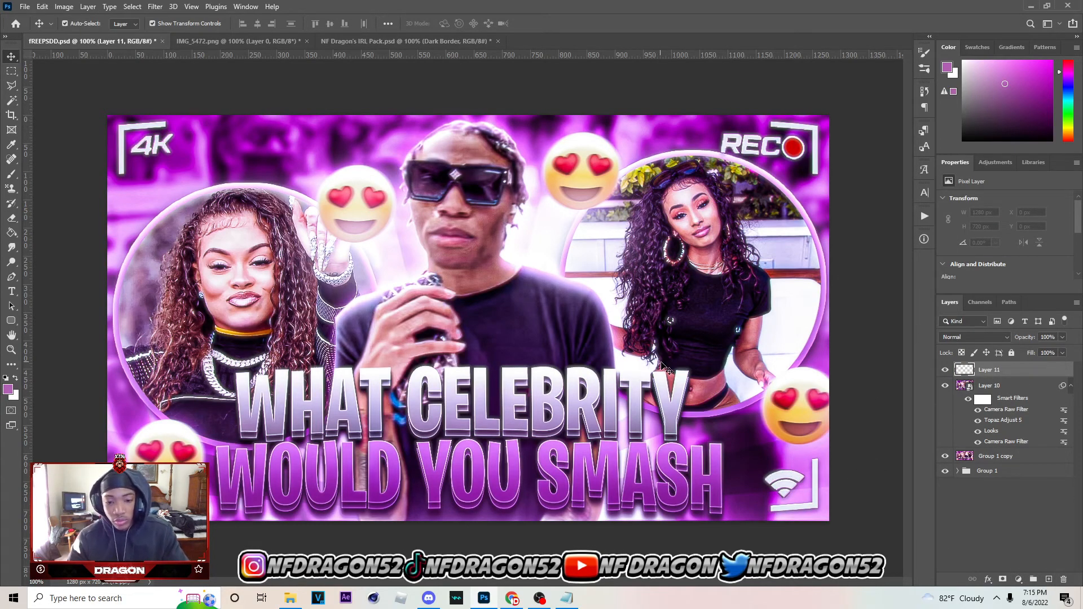
pyautogui.press('b')
pyautogui.keyDown('alt'); pyautogui.click(581, 469); pyautogui.keyUp('alt')
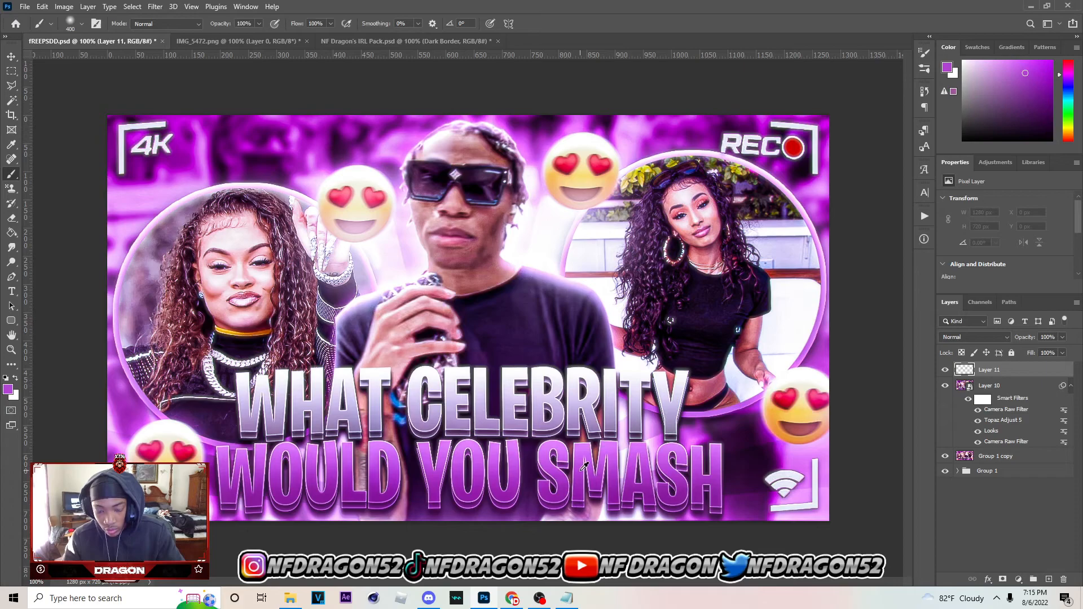
pyautogui.press('[')
pyautogui.press('[')
pyautogui.press('[')
pyautogui.press('[')
pyautogui.click(577, 477)
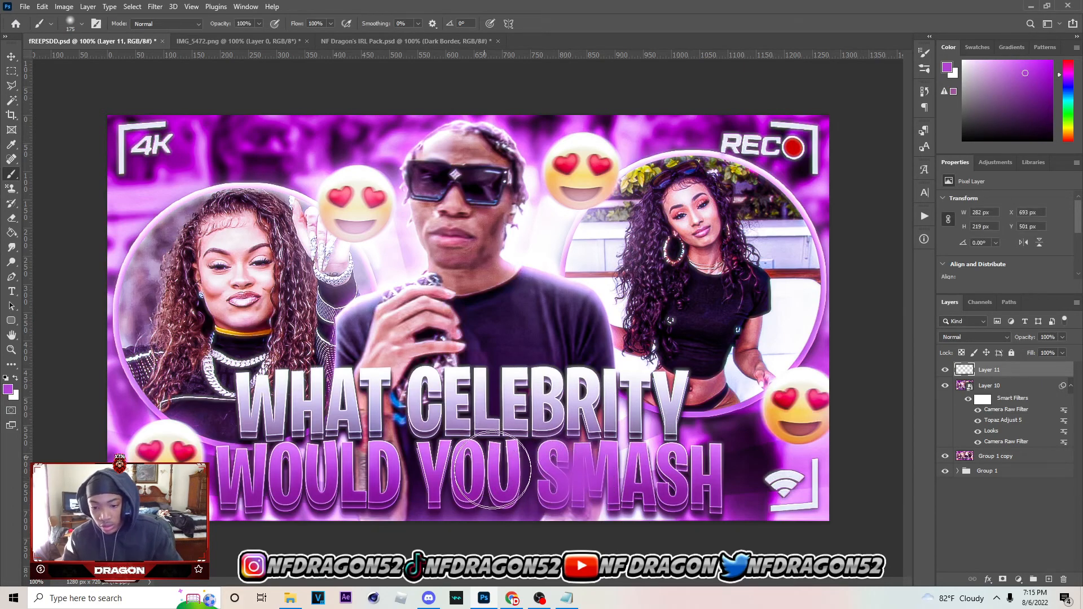
pyautogui.click(432, 471)
pyautogui.keyDown('alt'); pyautogui.click(295, 484); pyautogui.keyUp('alt')
pyautogui.click(297, 484)
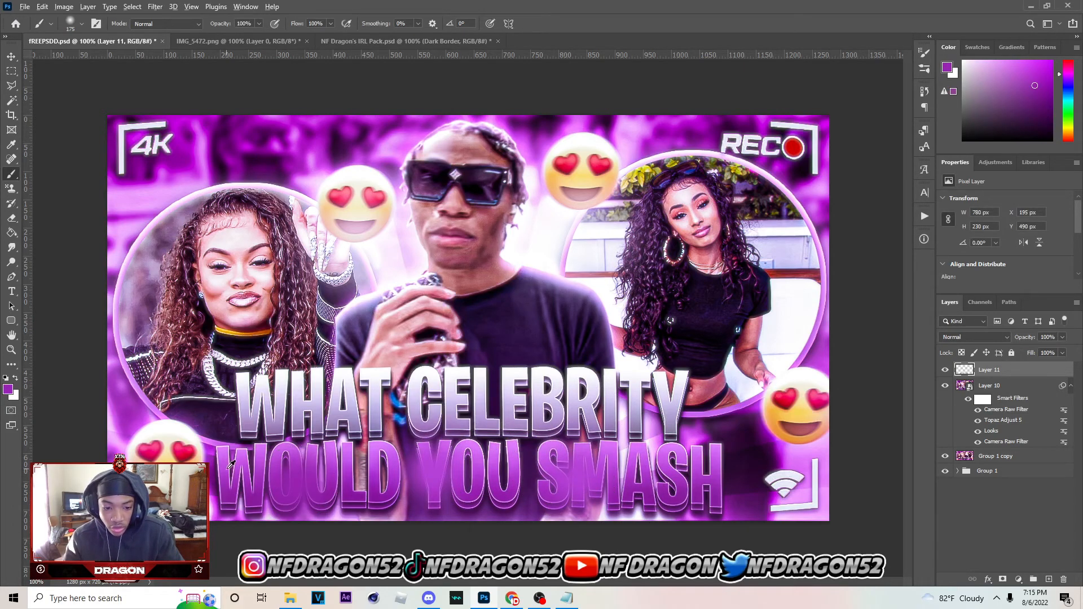
pyautogui.keyDown('alt'); pyautogui.click(223, 467); pyautogui.keyUp('alt')
pyautogui.click(223, 466)
# Paint soft lavender glows over "WHAT CELEBRITY" using colors sampled from its letters
pyautogui.keyDown('alt'); pyautogui.click(316, 409); pyautogui.keyUp('alt')
pyautogui.click(316, 409)
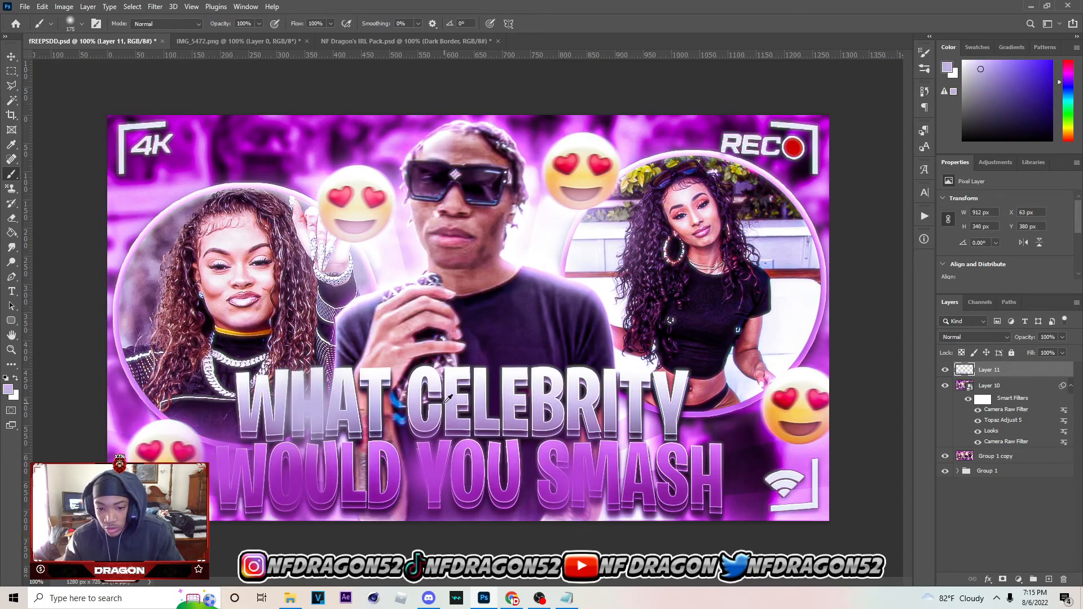
pyautogui.keyDown('alt'); pyautogui.click(448, 399); pyautogui.keyUp('alt')
pyautogui.click(449, 399)
pyautogui.click(587, 403)
pyautogui.keyDown('alt'); pyautogui.click(671, 402); pyautogui.keyUp('alt')
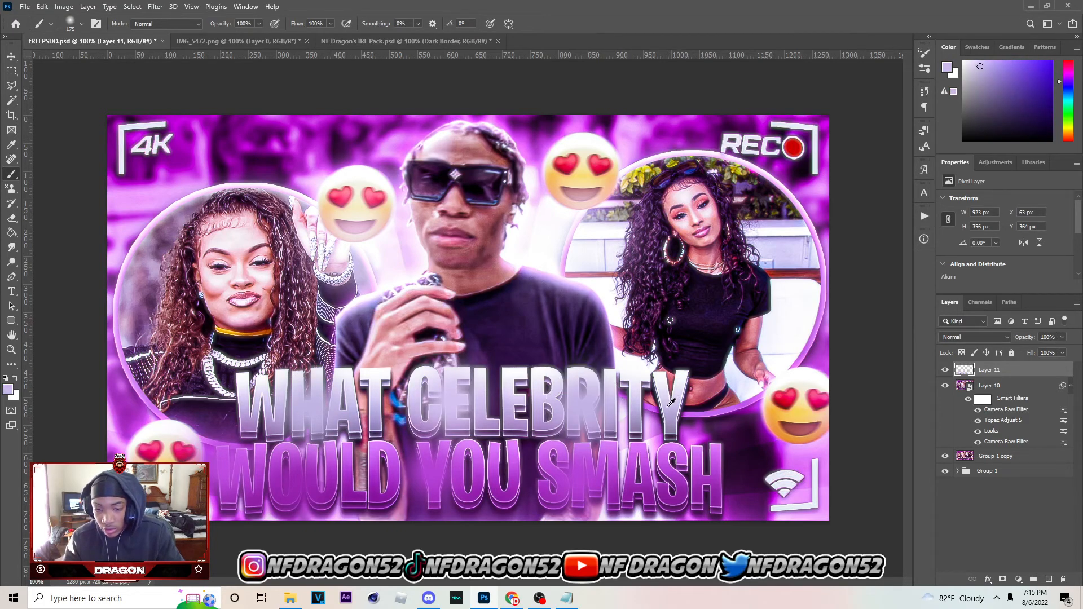
pyautogui.click(671, 401)
# Paint pale pink glows on both sides of the man's face with colors sampled from the background
pyautogui.keyDown('alt'); pyautogui.click(536, 236); pyautogui.keyUp('alt')
pyautogui.click(533, 237)
pyautogui.keyDown('alt'); pyautogui.click(404, 250); pyautogui.keyUp('alt')
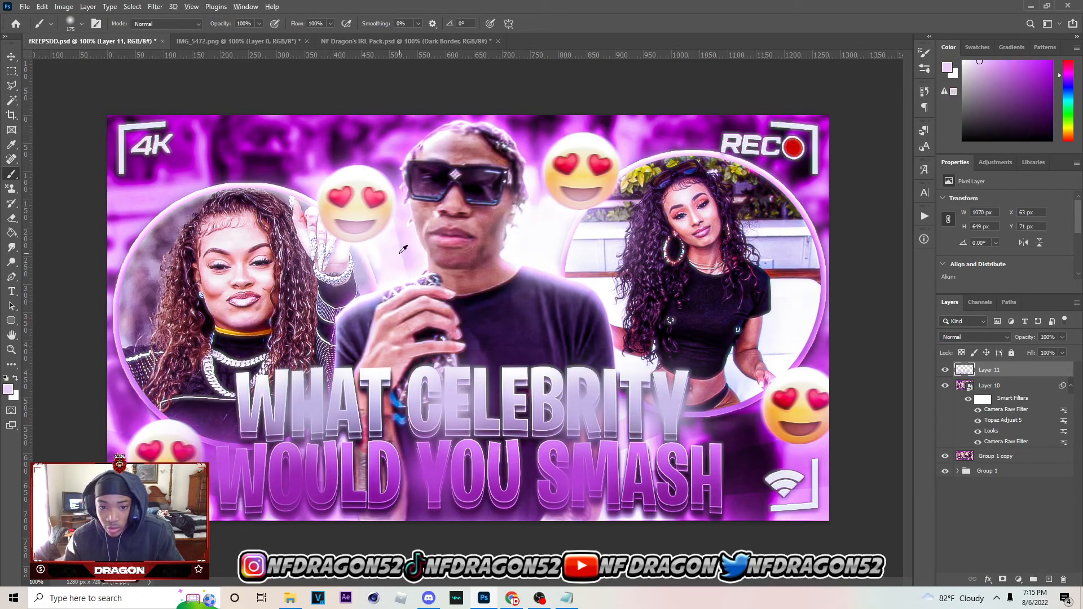
pyautogui.click(404, 249)
# Paint sampled purple glows around the upper edges of the circled photos and near the thumbnail's lower corners
pyautogui.keyDown('alt'); pyautogui.click(808, 199); pyautogui.keyUp('alt')
pyautogui.click(808, 200)
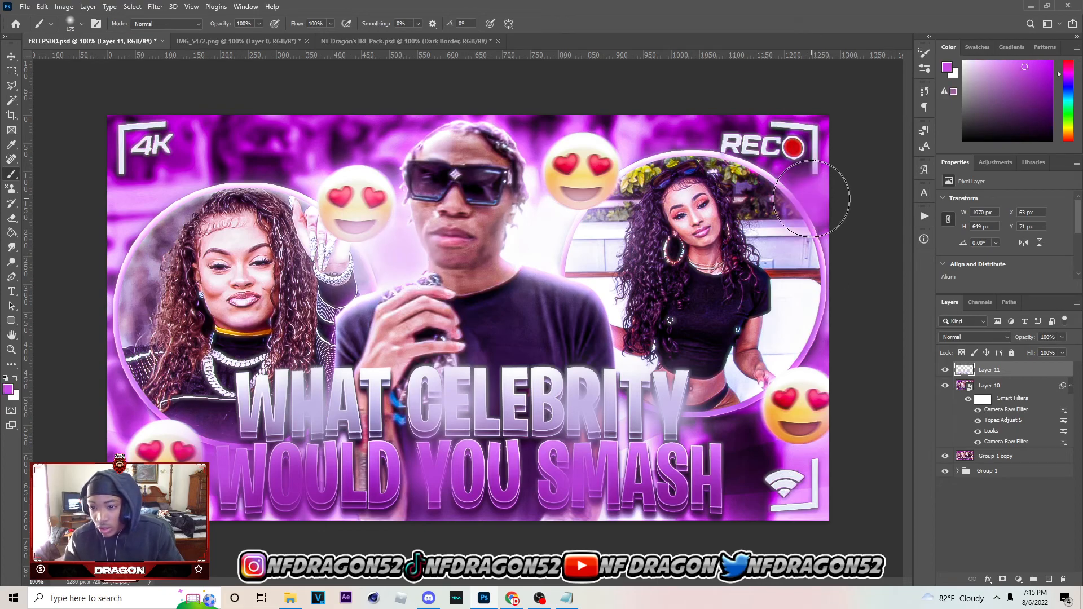
pyautogui.keyDown('alt'); pyautogui.click(226, 170); pyautogui.keyUp('alt')
pyautogui.click(237, 175)
pyautogui.keyDown('alt'); pyautogui.click(211, 505); pyautogui.keyUp('alt')
pyautogui.click(206, 500)
pyautogui.keyDown('alt'); pyautogui.click(770, 476); pyautogui.keyUp('alt')
pyautogui.click(749, 463)
pyautogui.keyDown('alt'); pyautogui.click(267, 172); pyautogui.keyUp('alt')
pyautogui.click(322, 148)
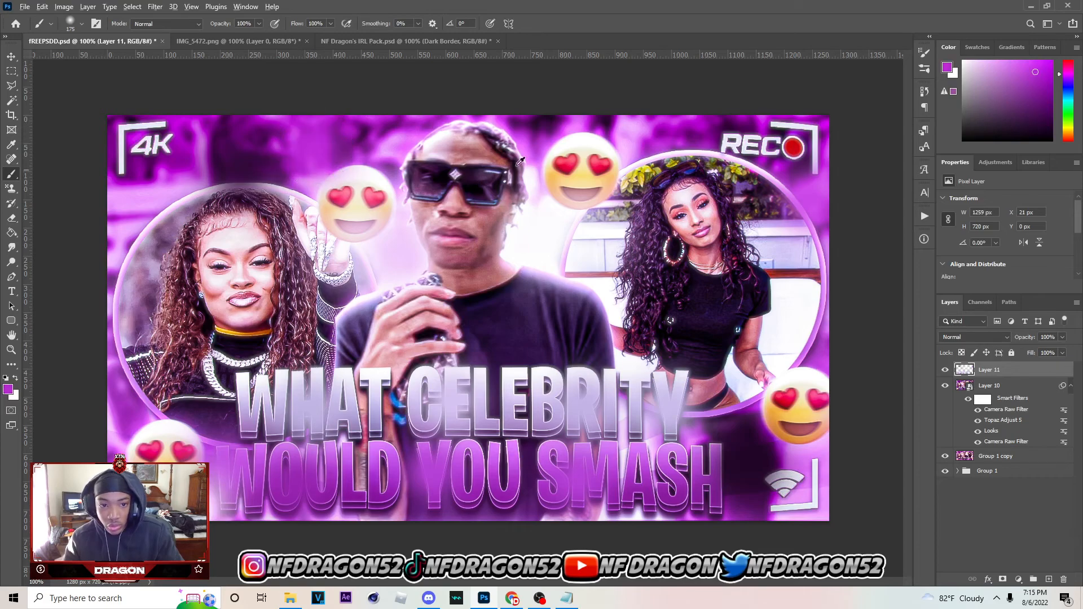
# Set the painted glow layer, Layer 11, to Screen blending at 15% opacity and compare the image with and without it
pyautogui.click(975, 337)
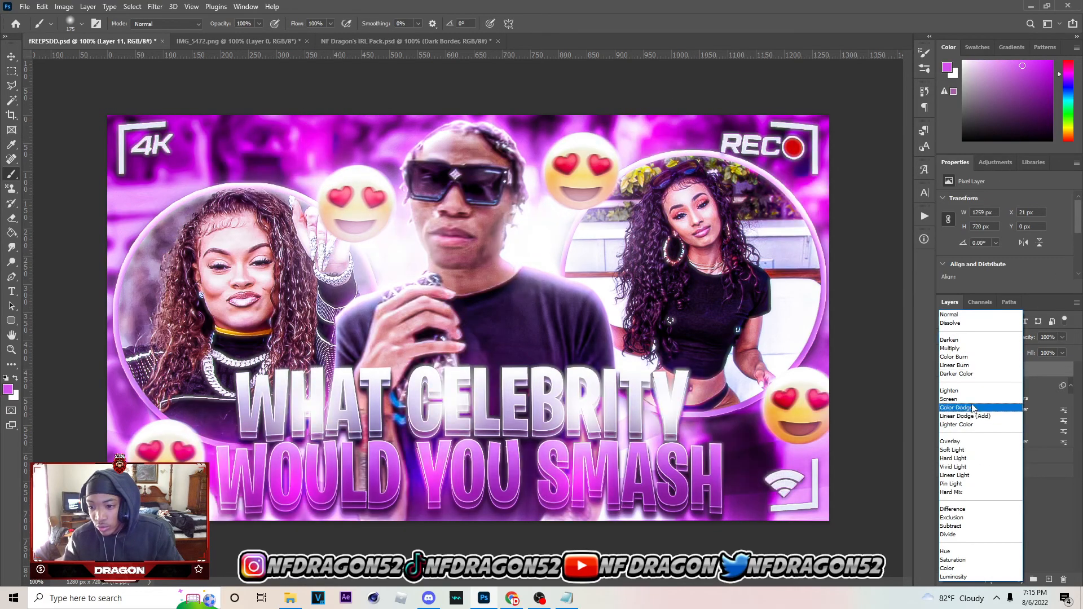
pyautogui.click(982, 407)
pyautogui.click(1002, 339)
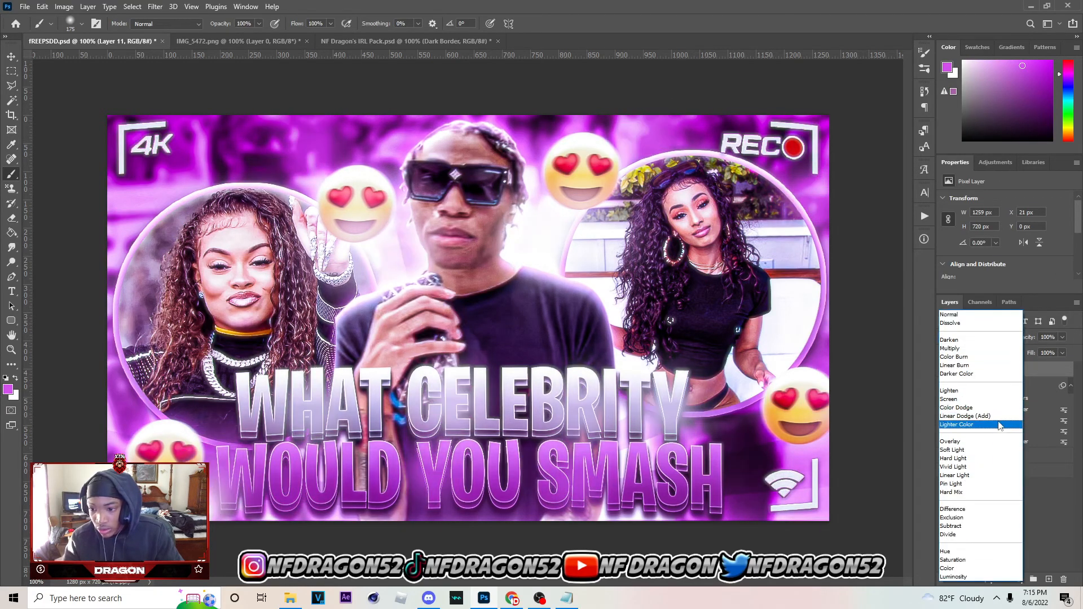
pyautogui.click(1001, 399)
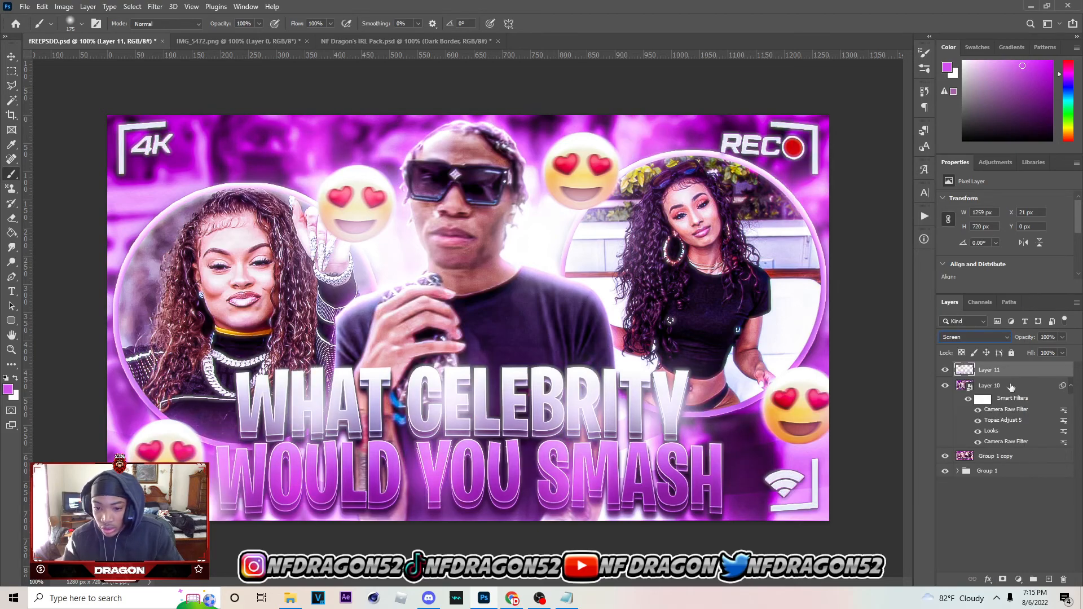
pyautogui.moveTo(1018, 351); pyautogui.dragTo(1024, 353)
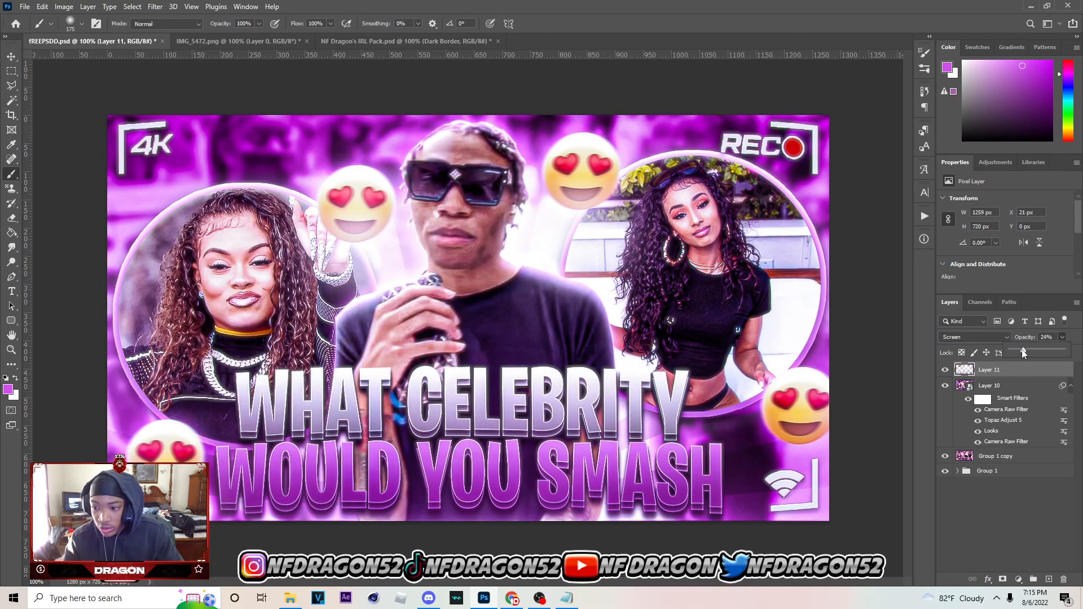
pyautogui.click(942, 377)
pyautogui.click(943, 377)
pyautogui.click(943, 376)
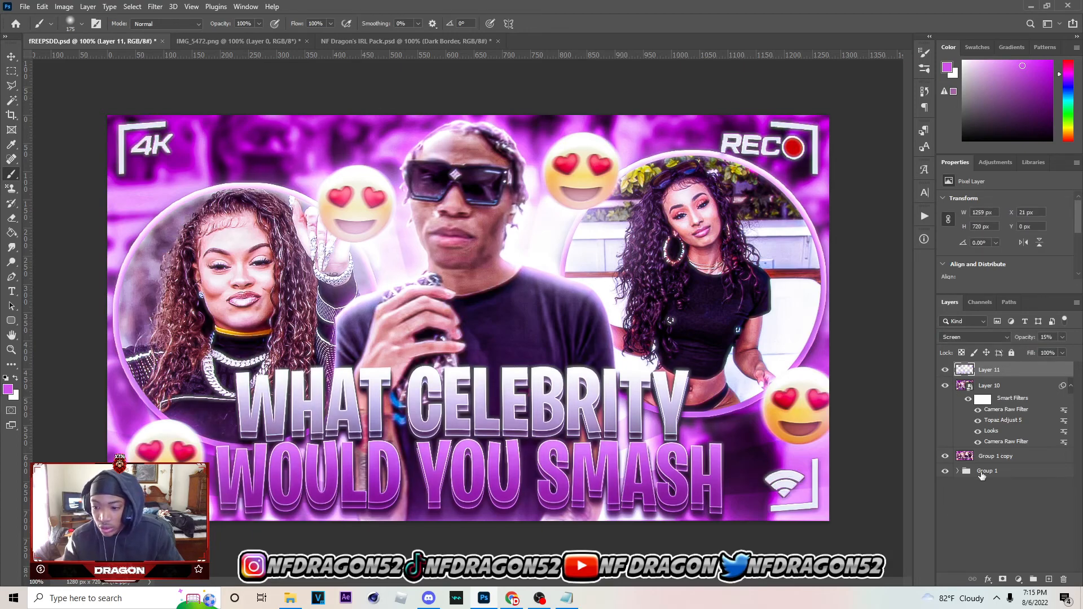
# Copy the purple Color-mode fill, Layer 3 in Group 1, paste it above Layer 11 and set the copy's opacity to 5%
pyautogui.click(959, 473)
pyautogui.click(1015, 488)
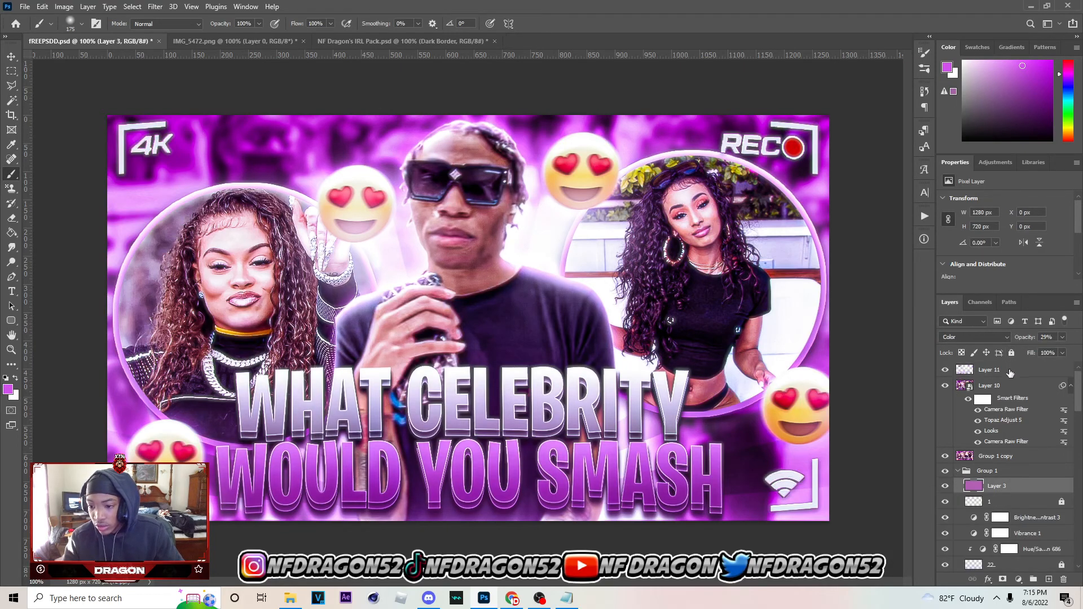
pyautogui.click(1010, 373)
pyautogui.hotkey('ctrl', 'v')
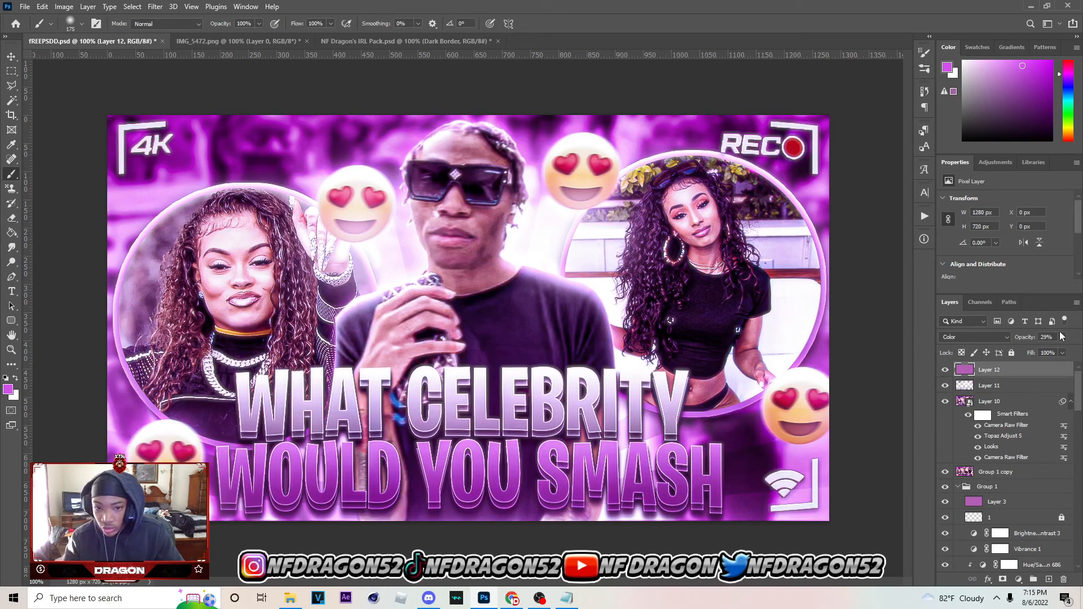
pyautogui.moveTo(1028, 349); pyautogui.dragTo(1025, 351)
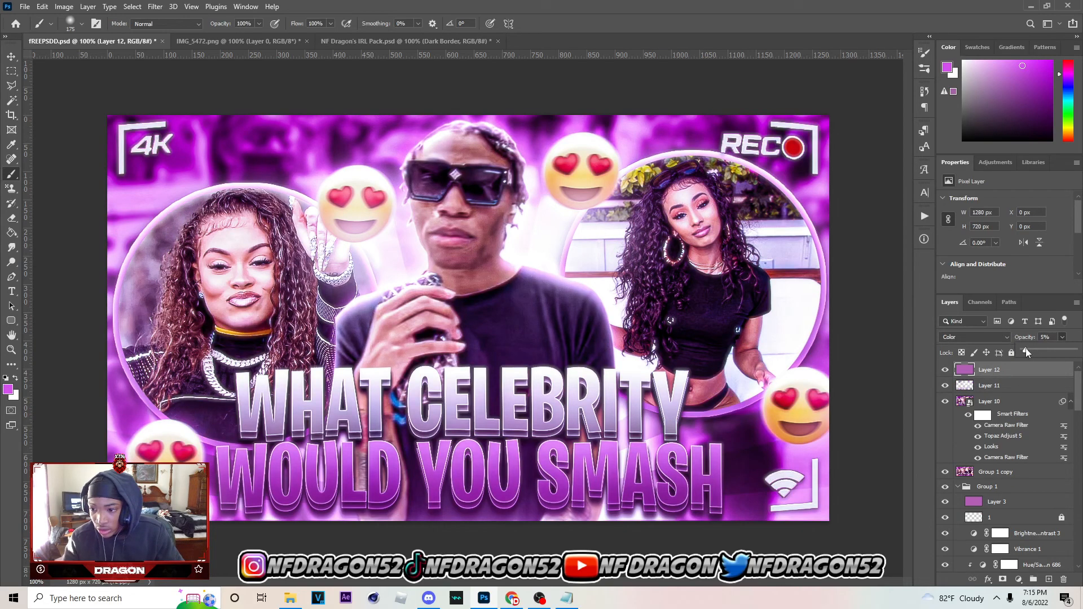
pyautogui.click(939, 381)
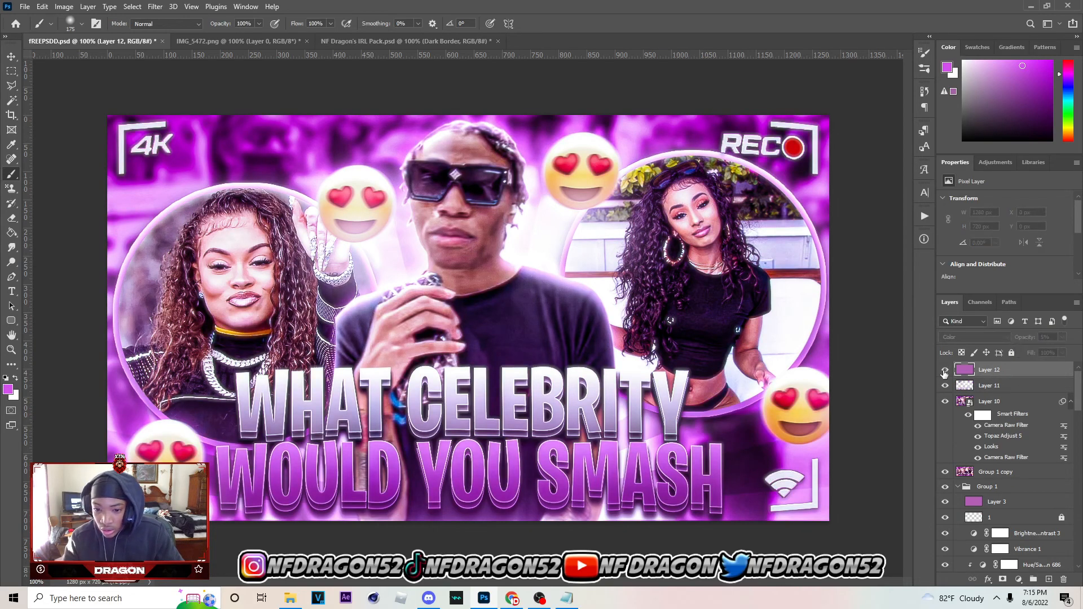
pyautogui.click(11, 56)
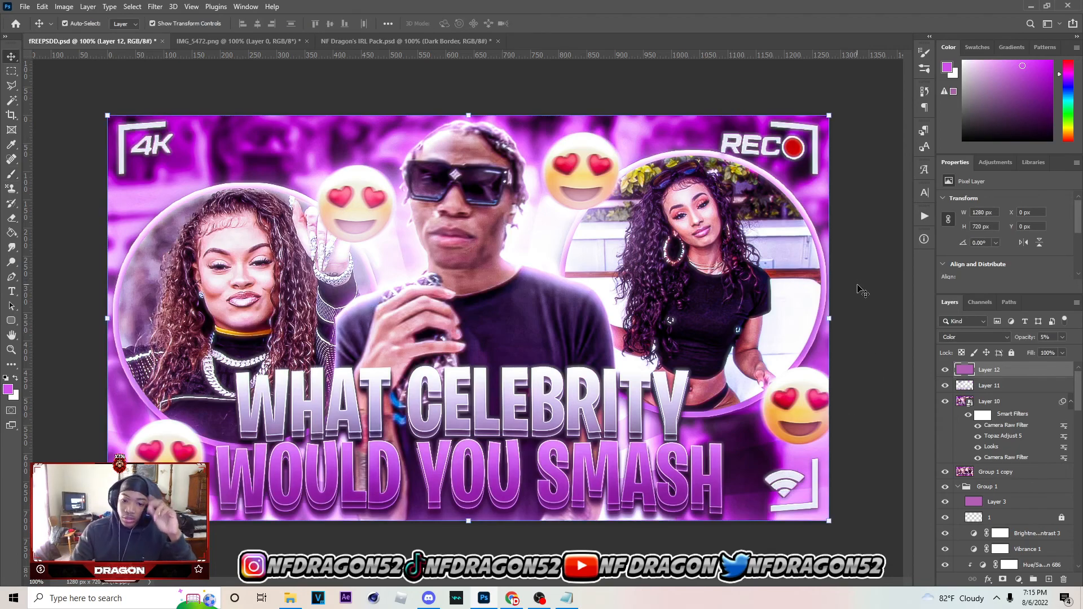